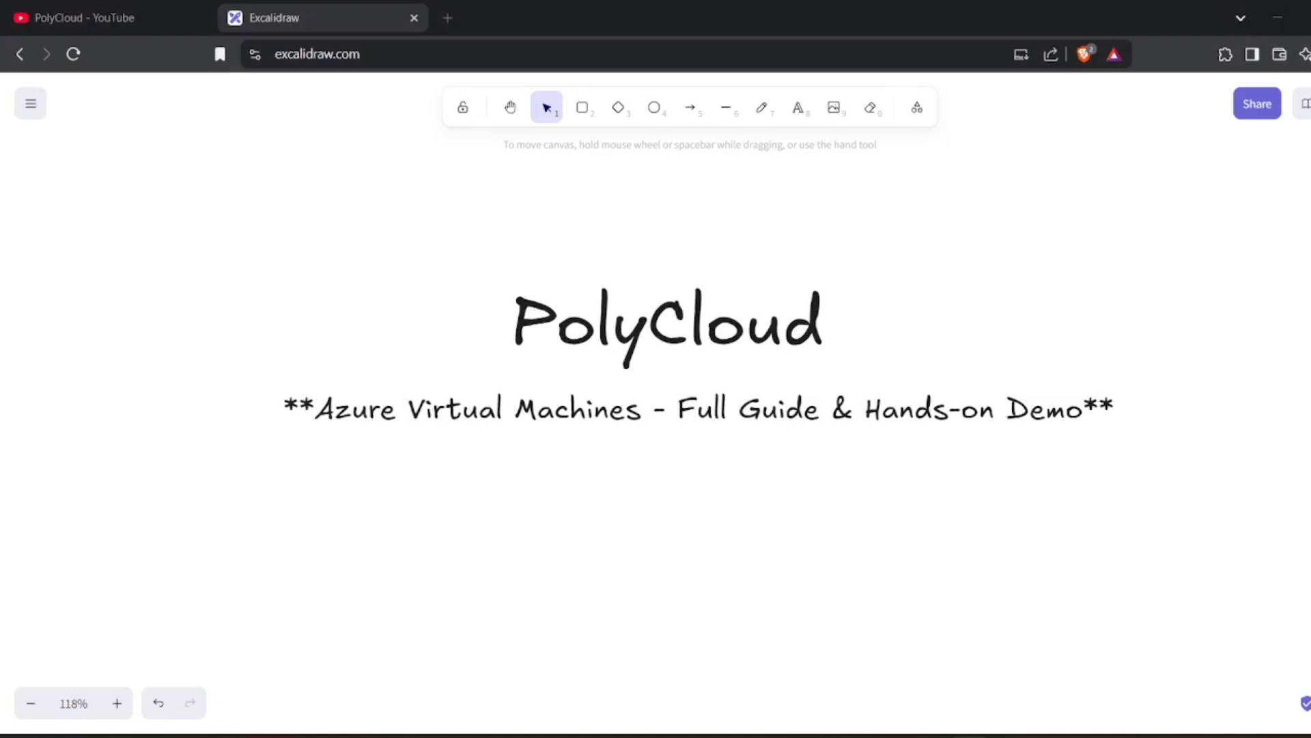
Paste the 'What is Azure Virtual Machines?' line and check its text style on the canvas.
scroll(526, 396, "down", 1)
key("ctrl+v")
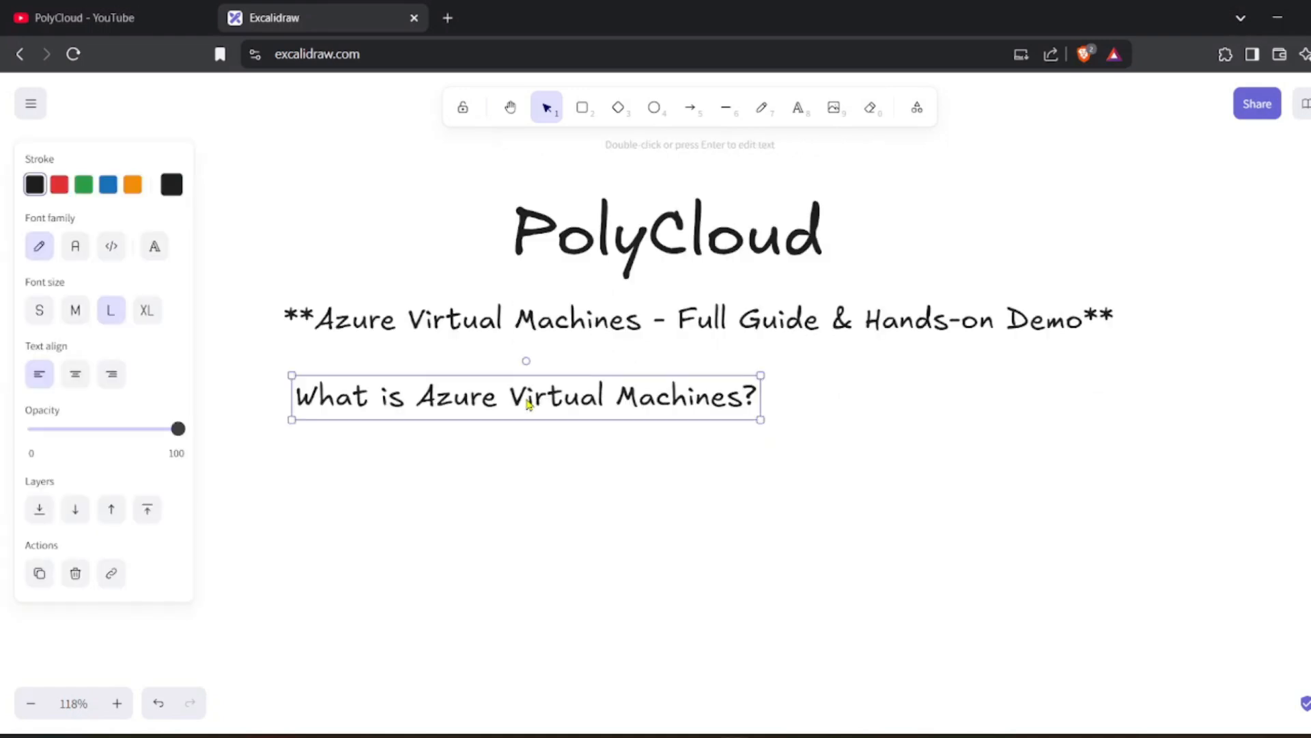
left_click(522, 453)
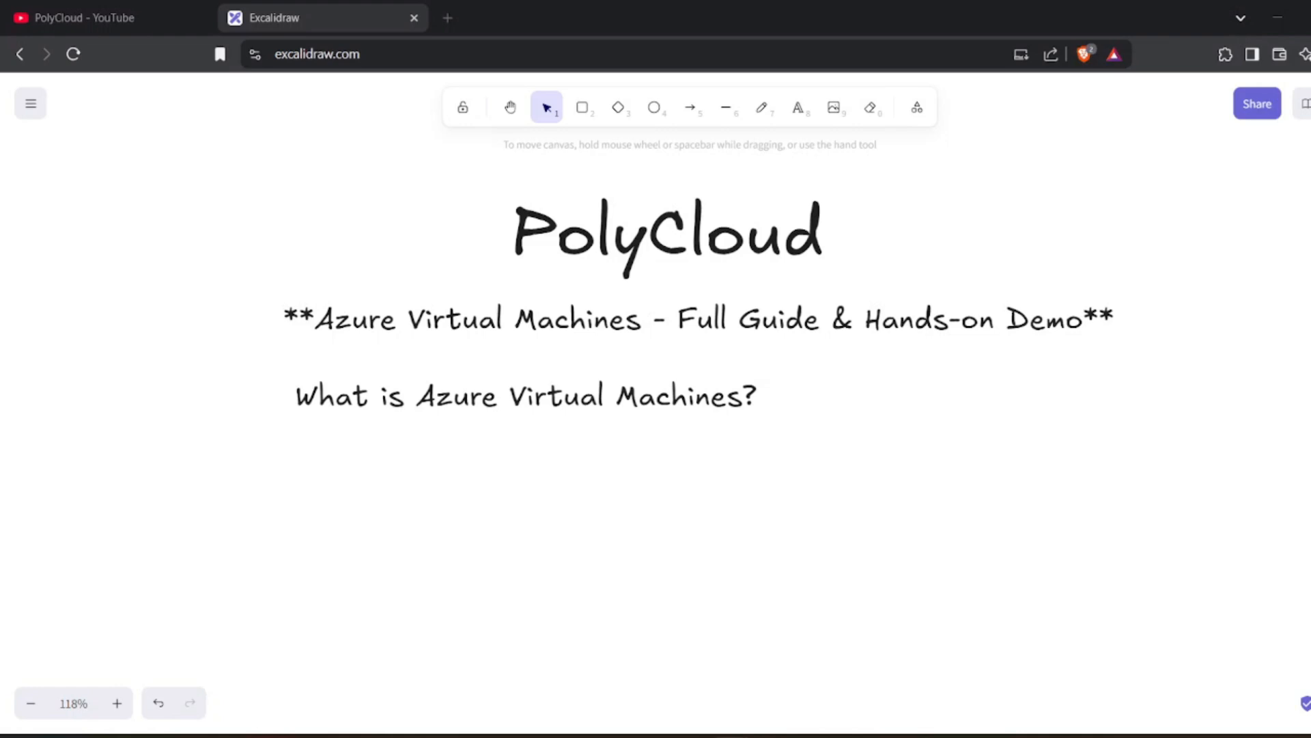
left_click(541, 418)
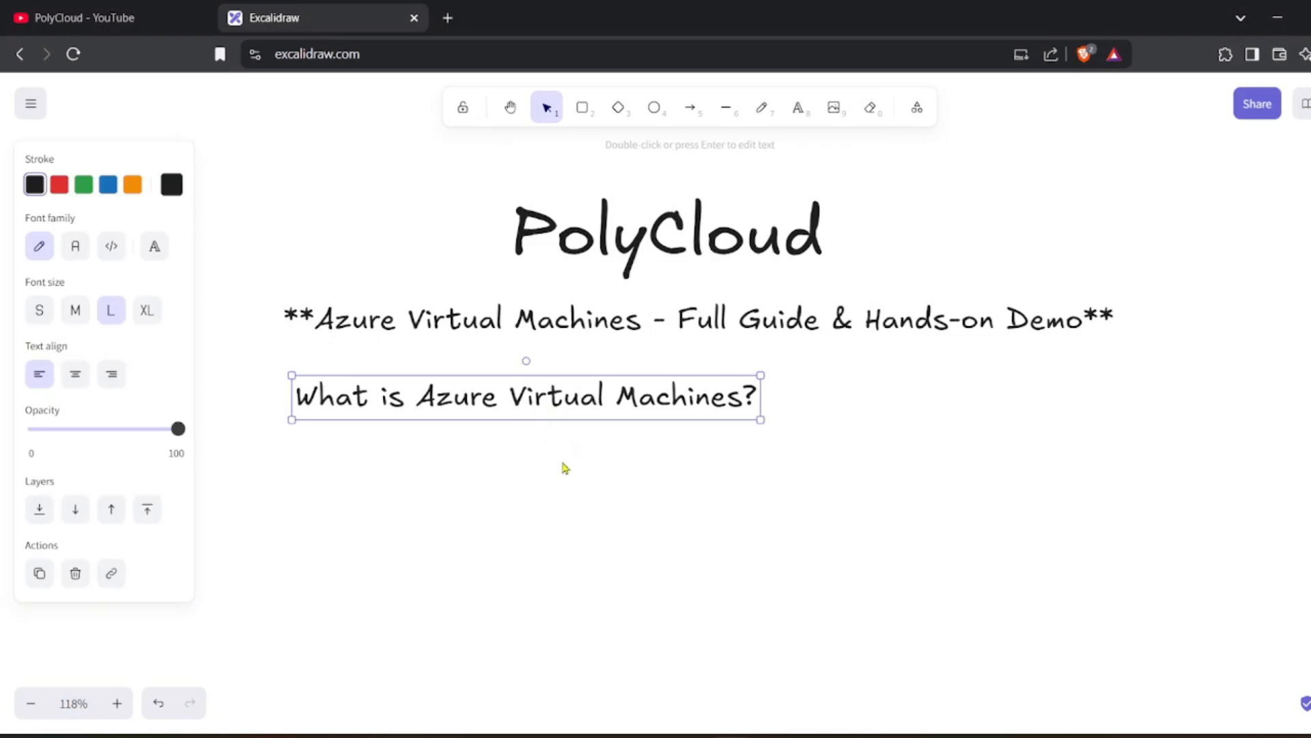
left_click(571, 486)
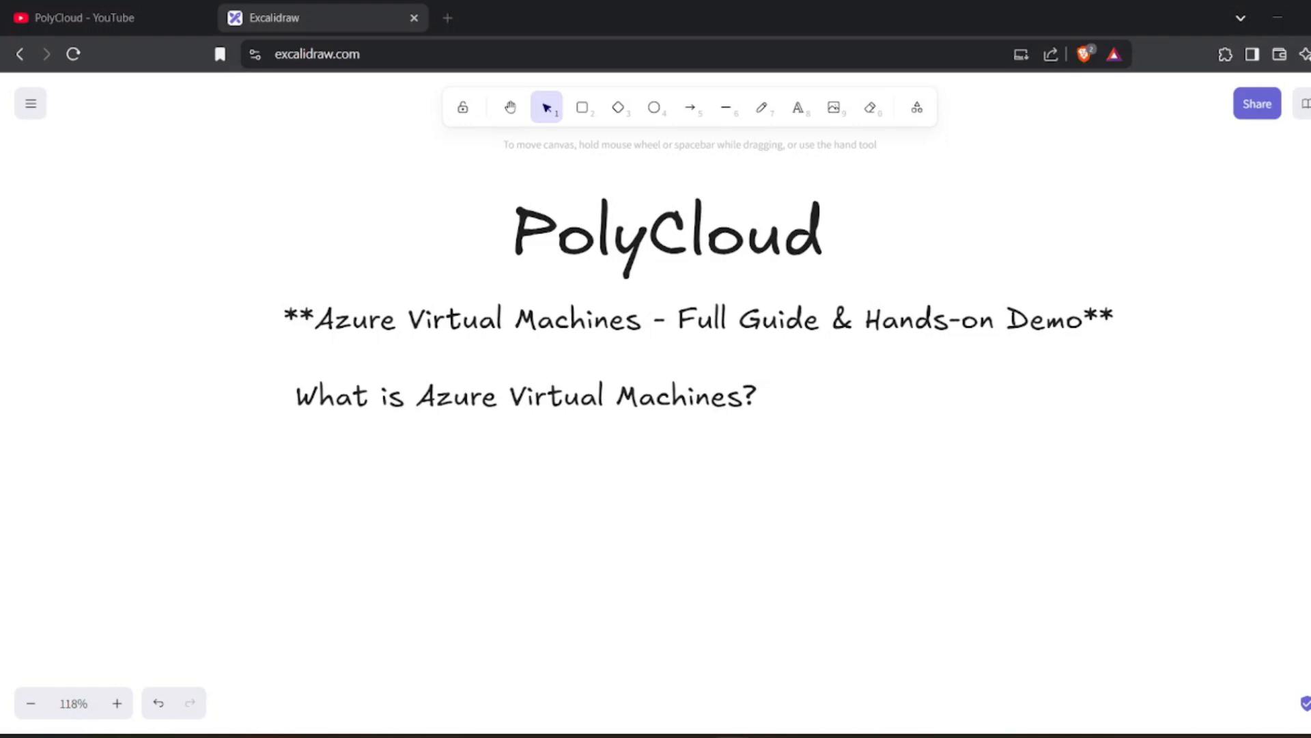
left_click(418, 413)
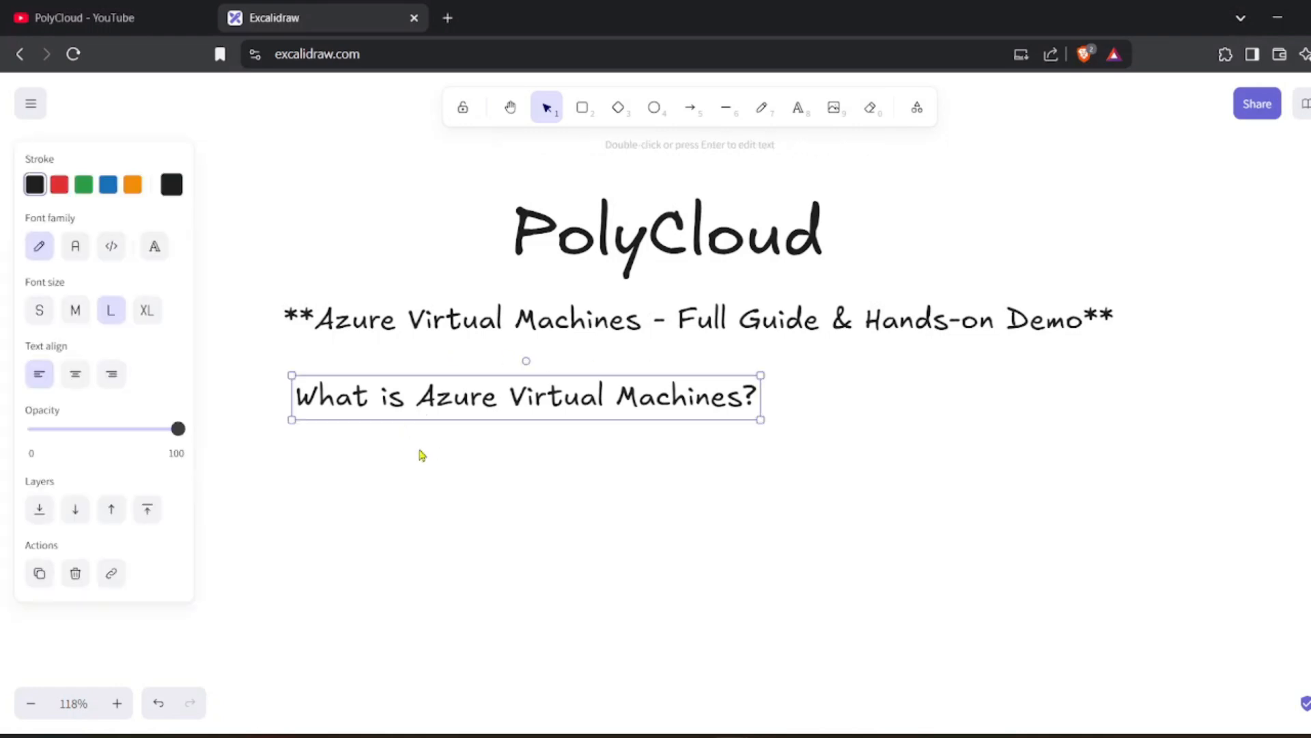
left_click(417, 454)
Paste 'Features of Azure VMs' and align it directly under the question line.
type("Features of Azure VMs")
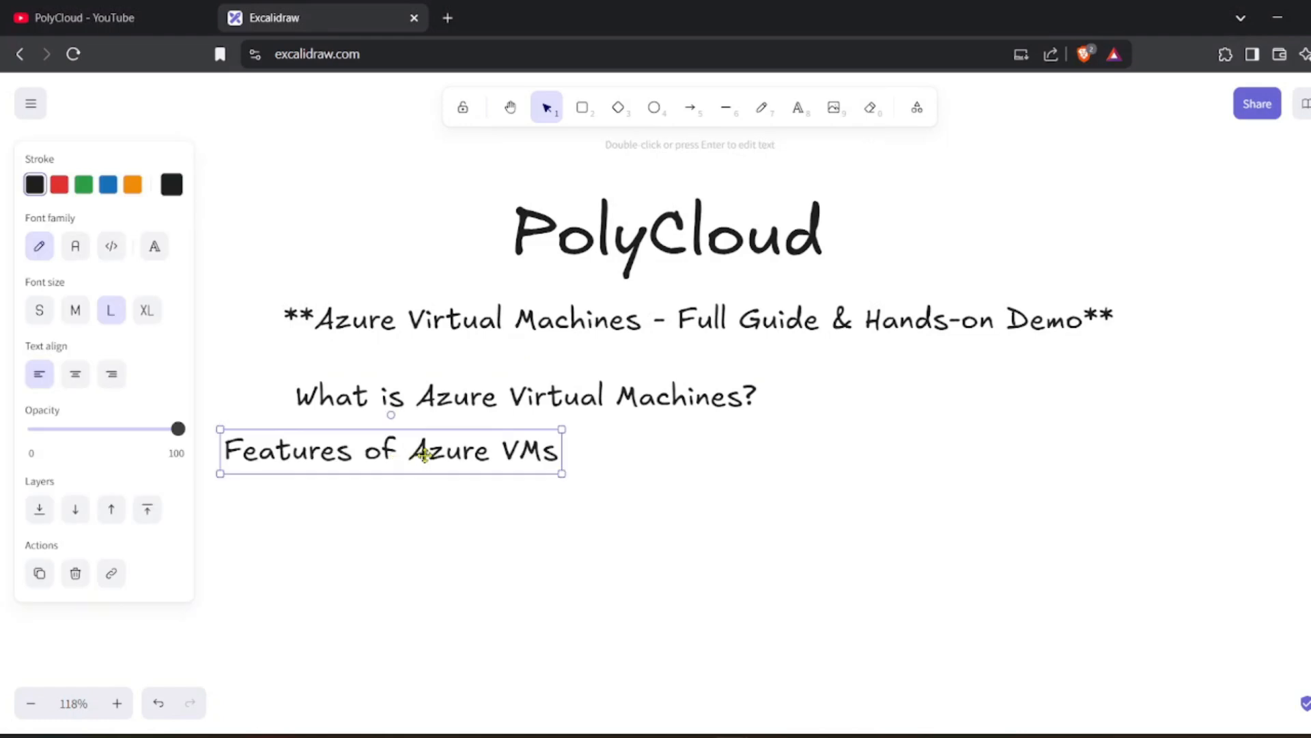
left_click_drag(399, 456, 469, 461)
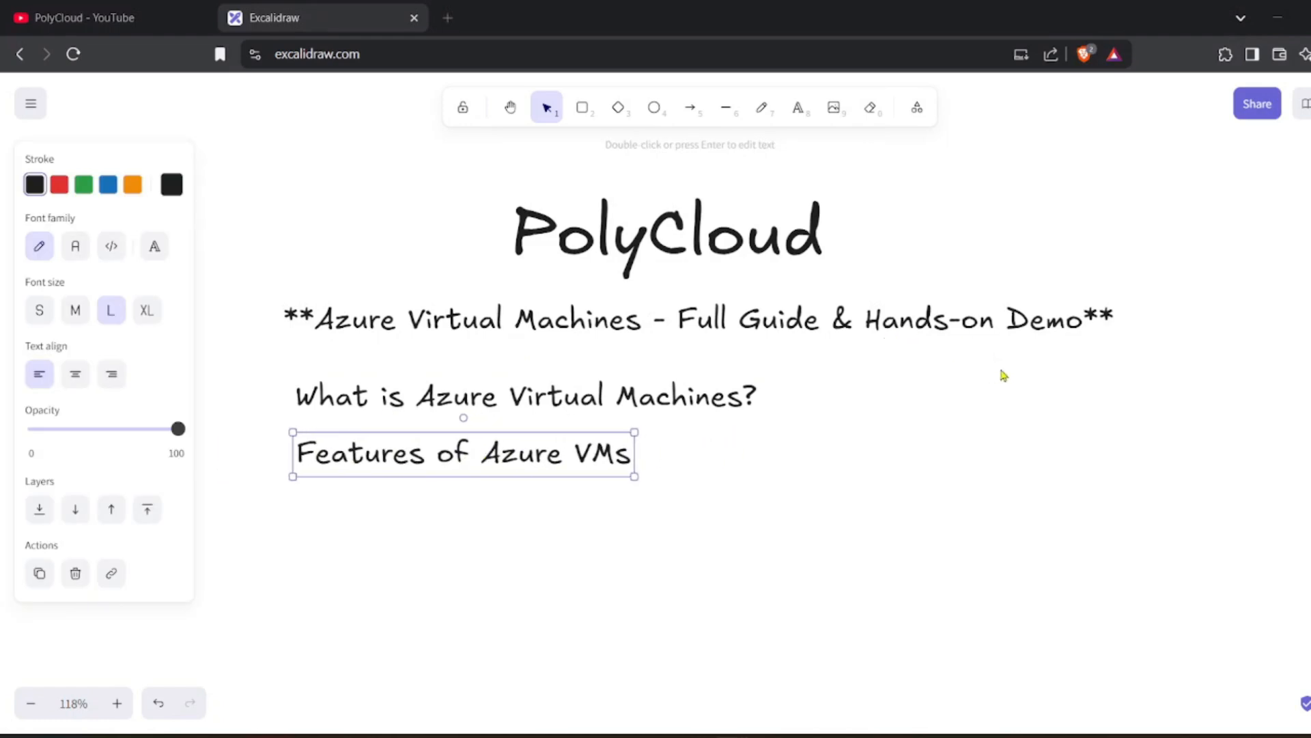
left_click(739, 457)
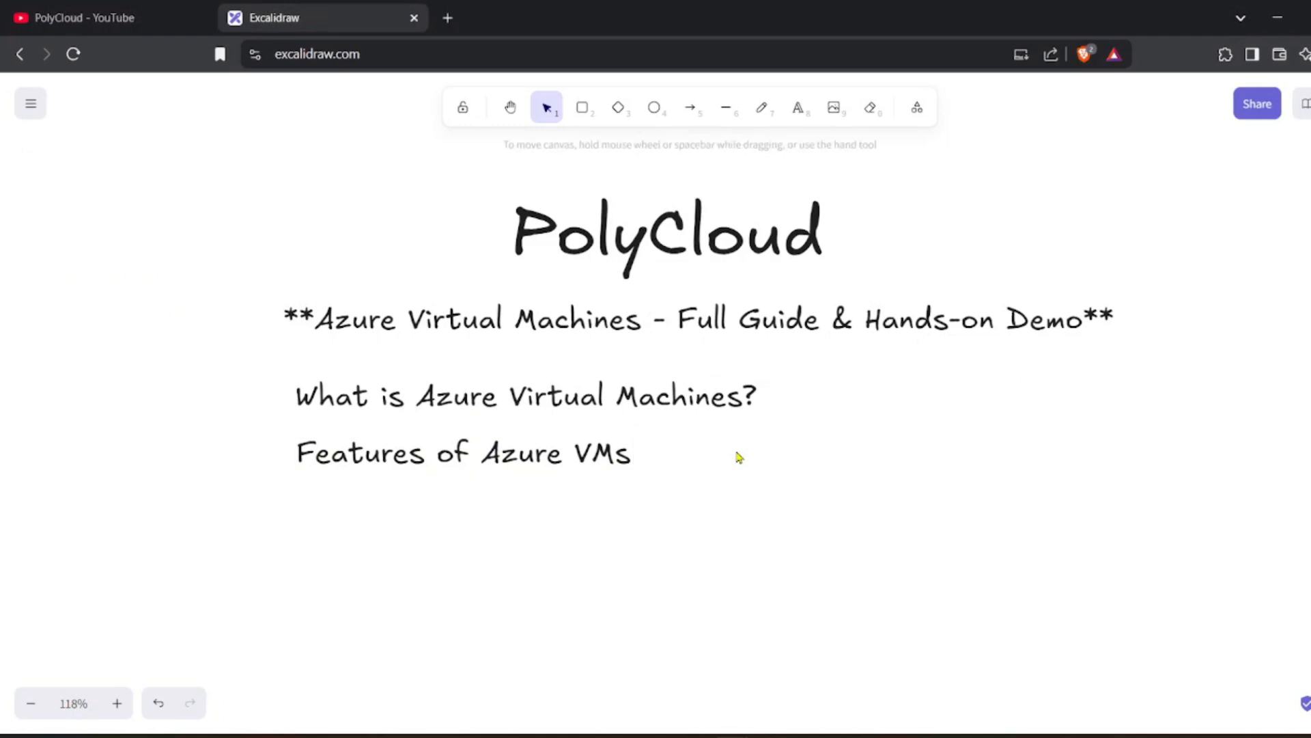
scroll(739, 457, "down", 2)
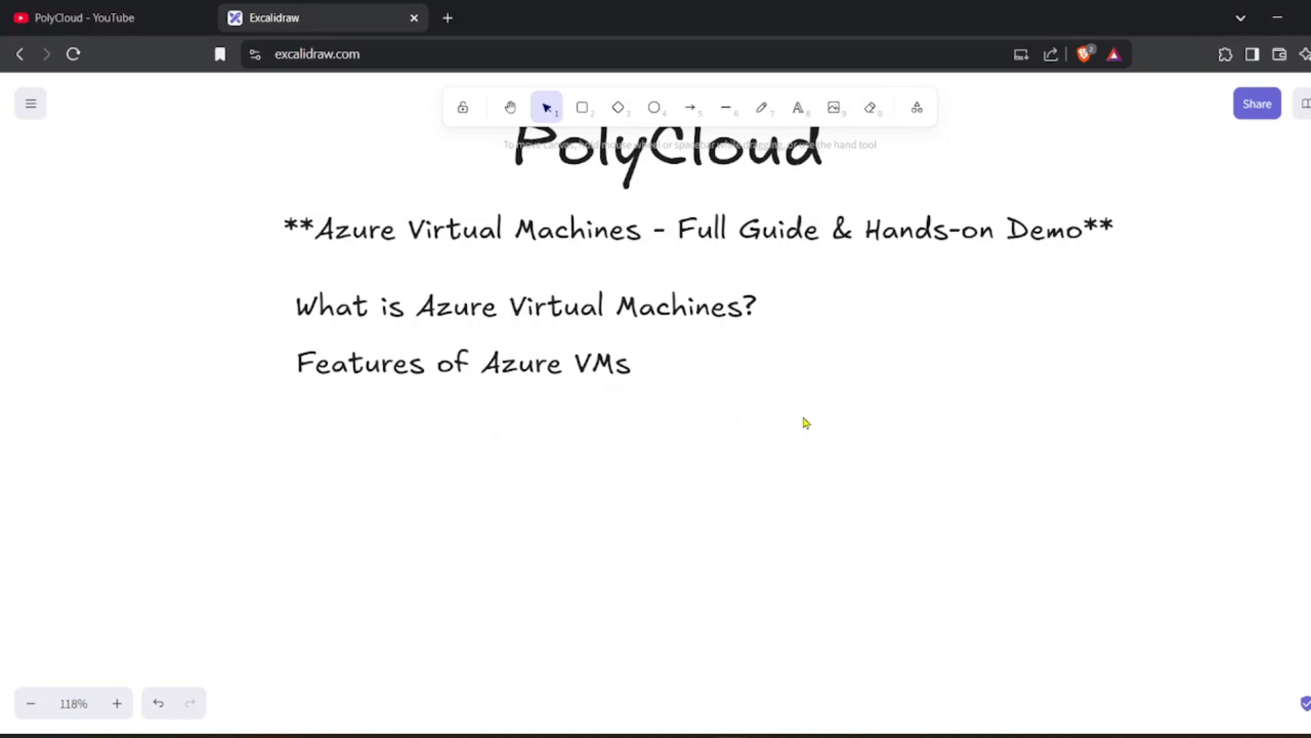
scroll(744, 441, "up", 3)
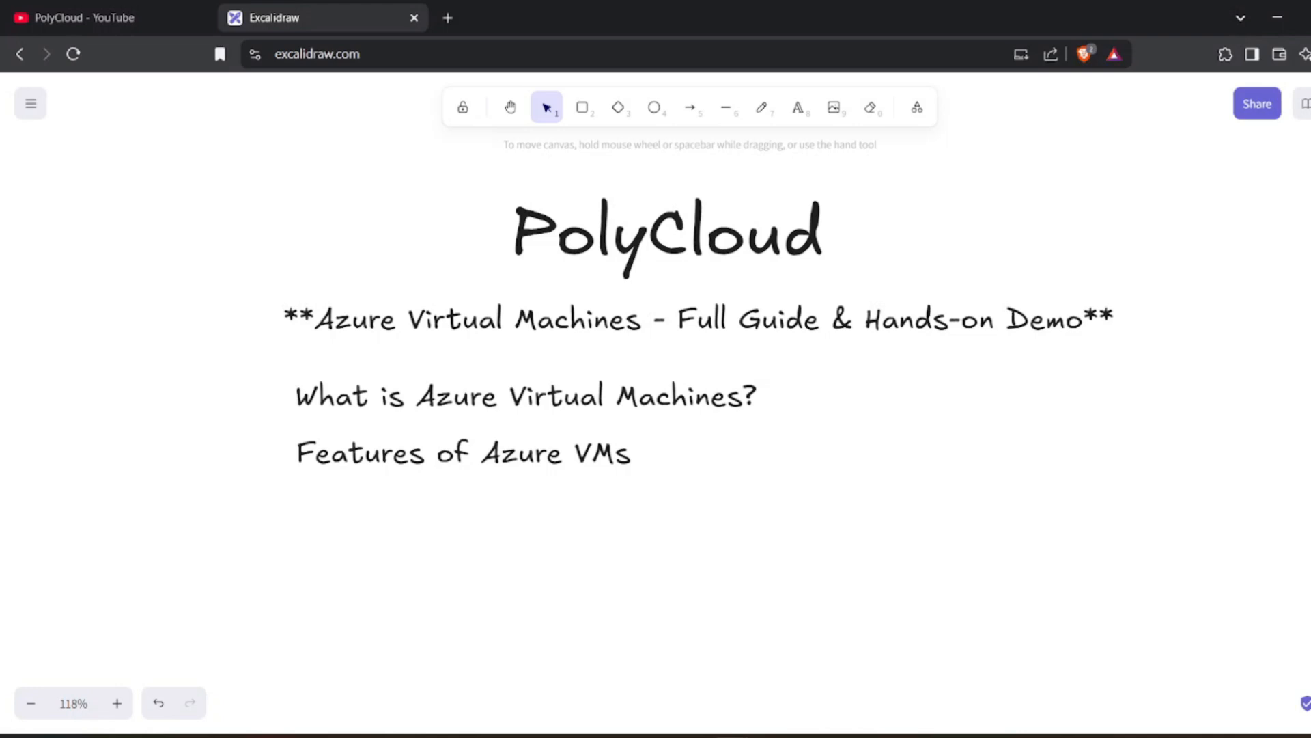
Paste 'Hands-on Demo: Creating an Azure Virtual Machine' and line it up with the outline items above.
type("Hands-on Demo: Creating an Azure Virtual Machine")
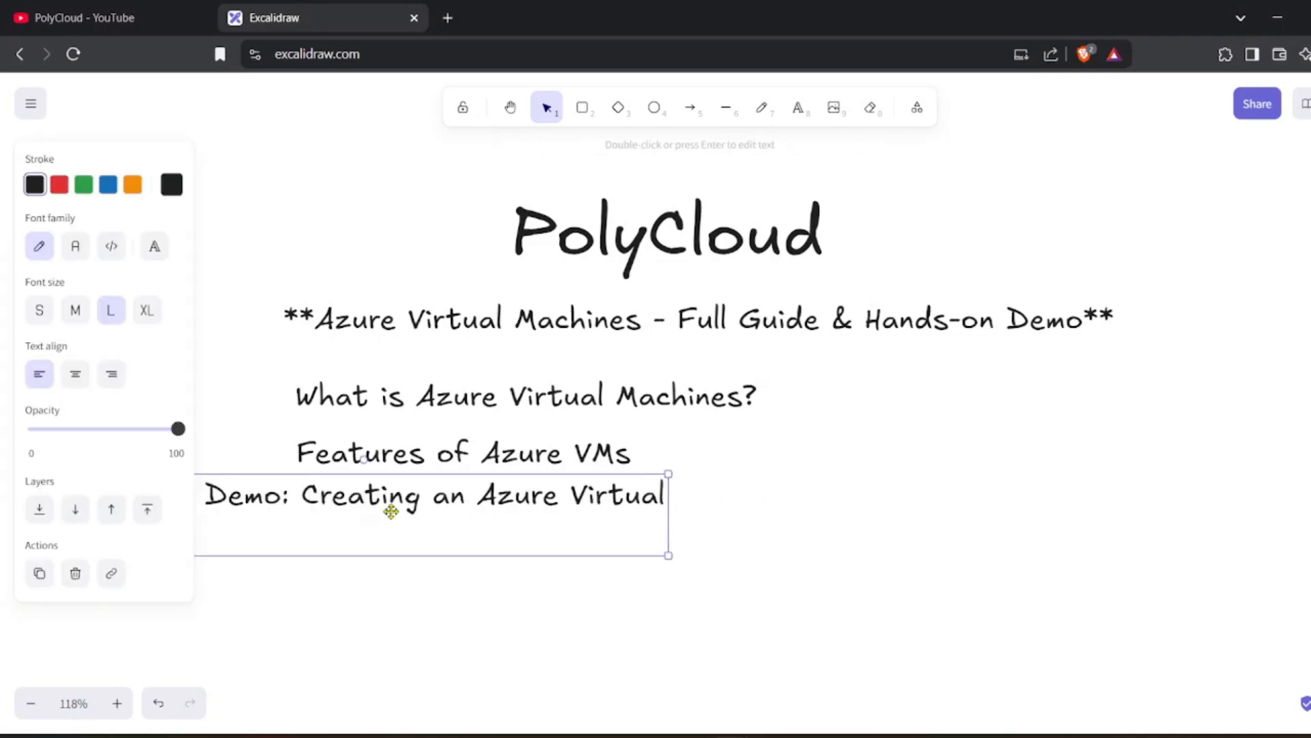
left_click_drag(390, 509, 634, 520)
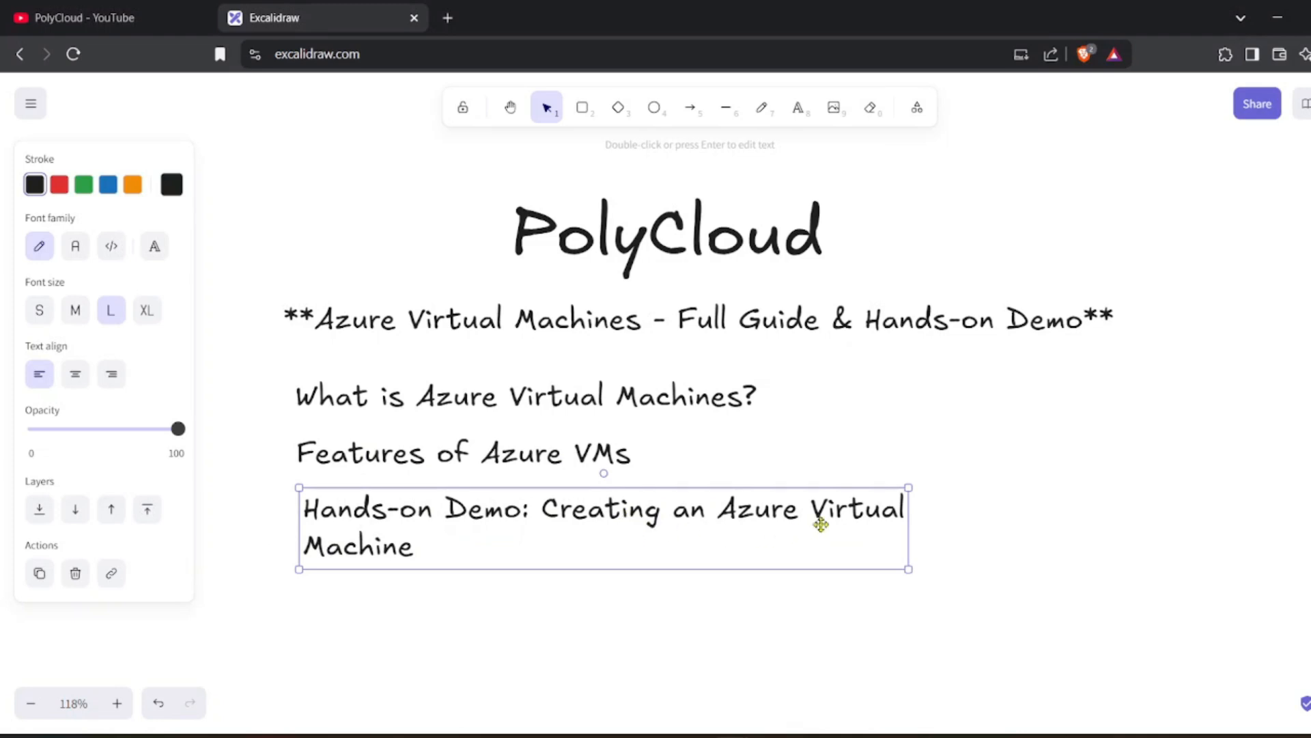
left_click(1002, 492)
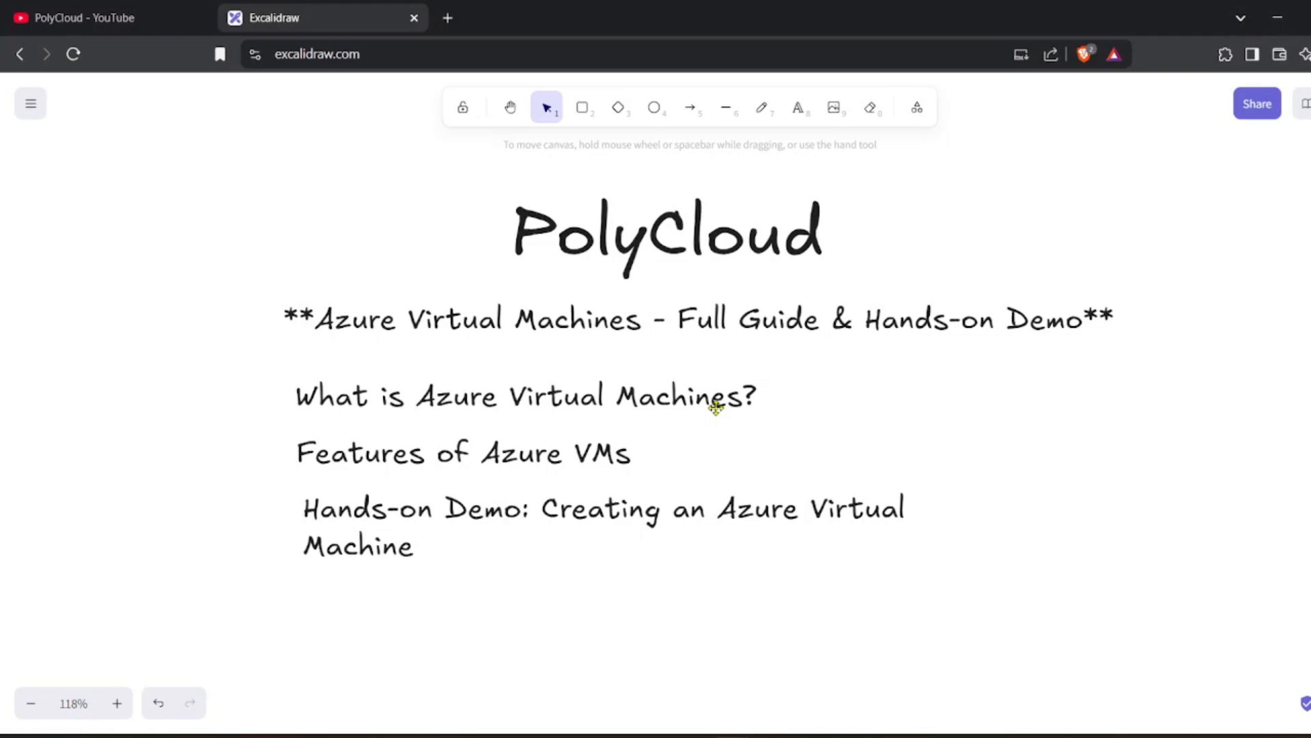
scroll(716, 407, "down", 1)
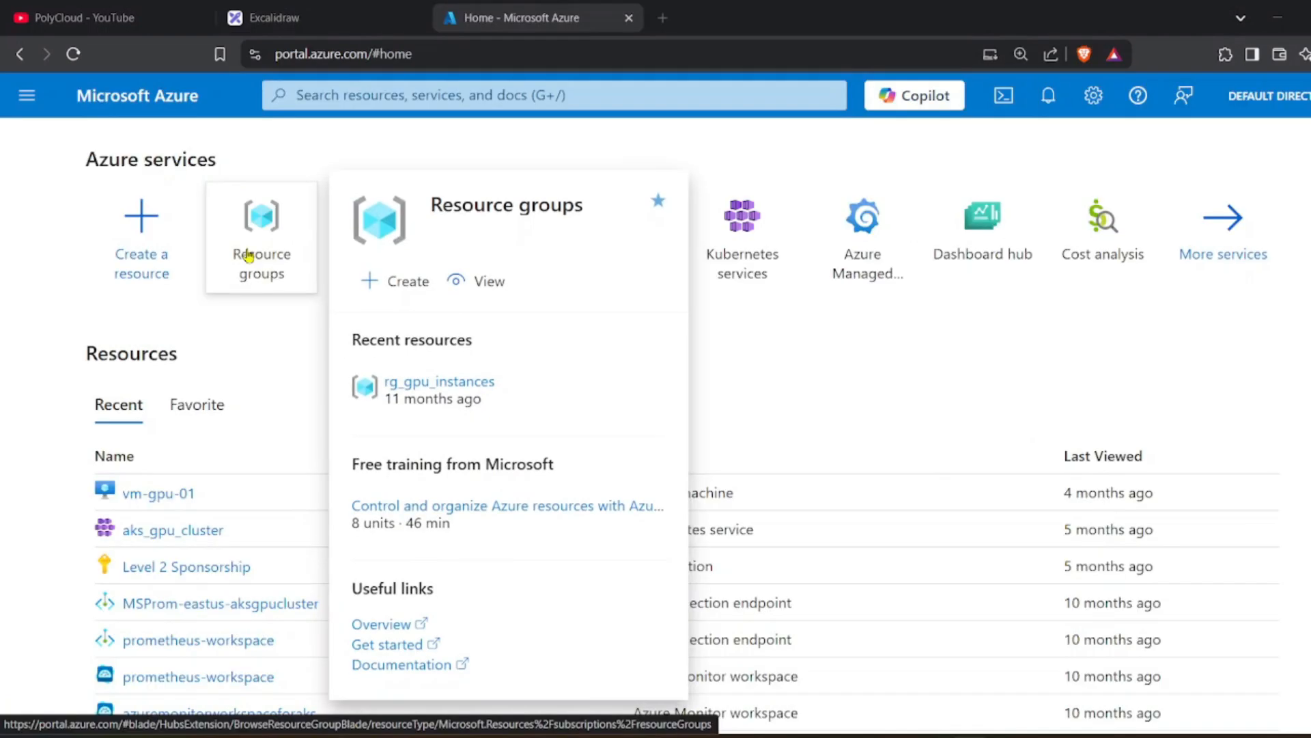
Create resource group rg-test-01 in East US and start adding a new resource to it.
left_click(248, 255)
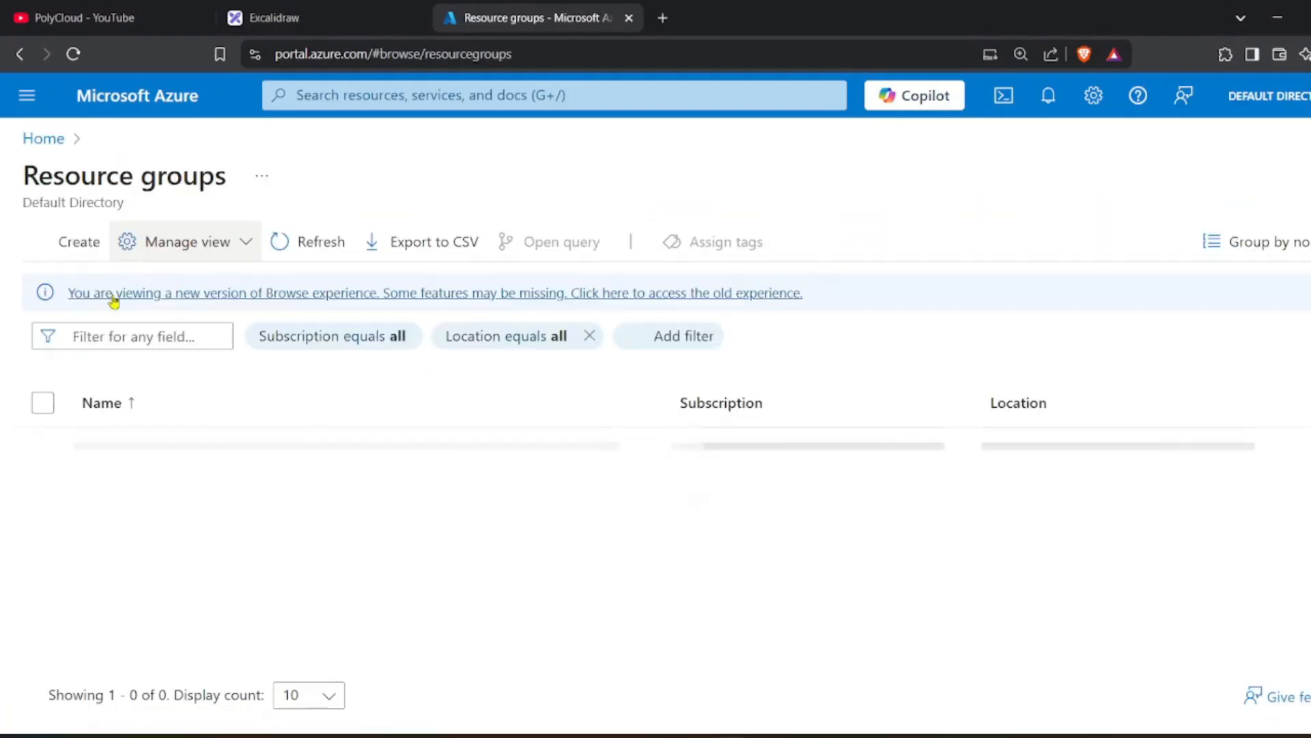
left_click(63, 241)
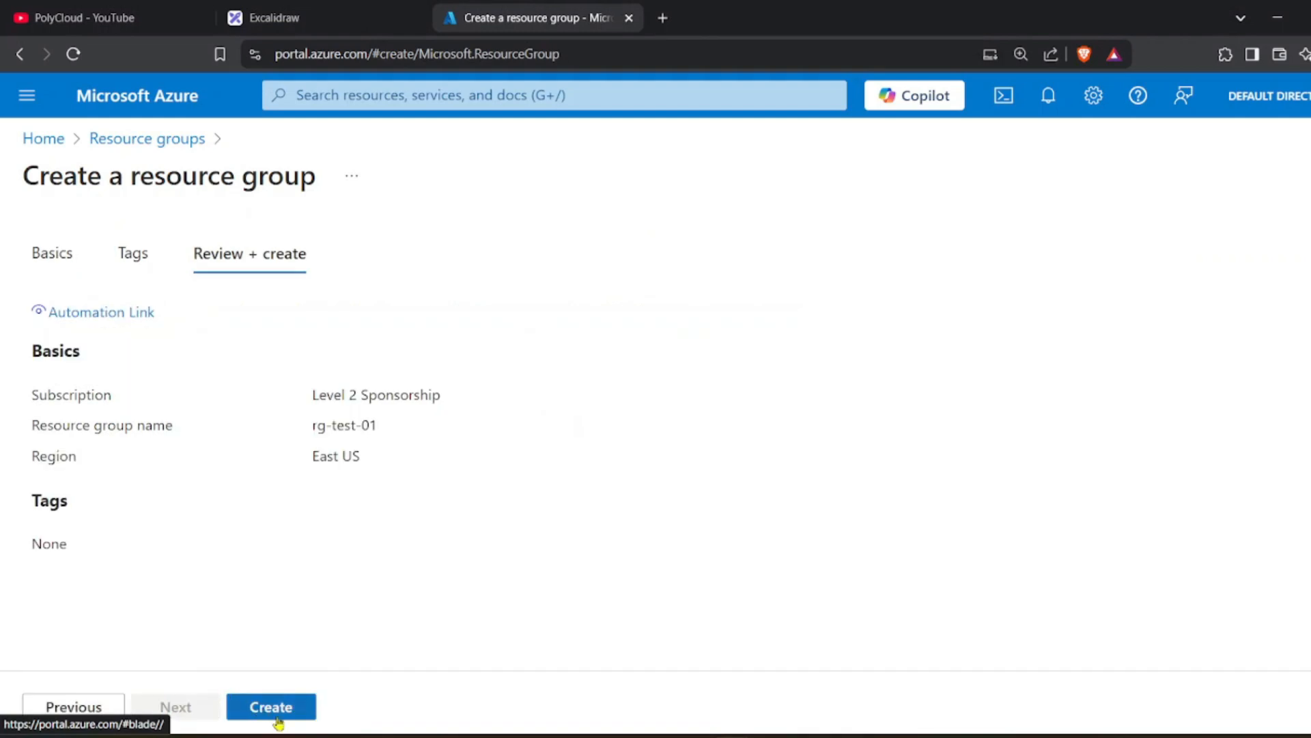
left_click(282, 717)
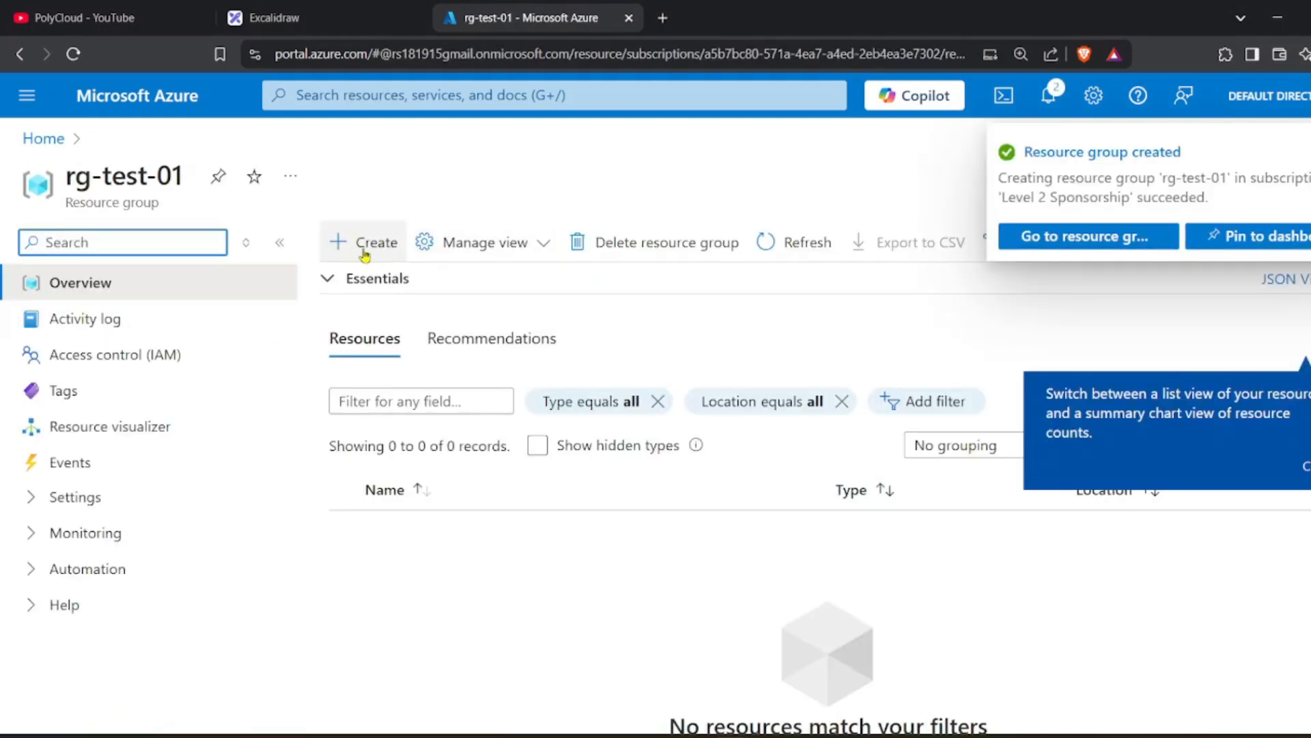
left_click(347, 244)
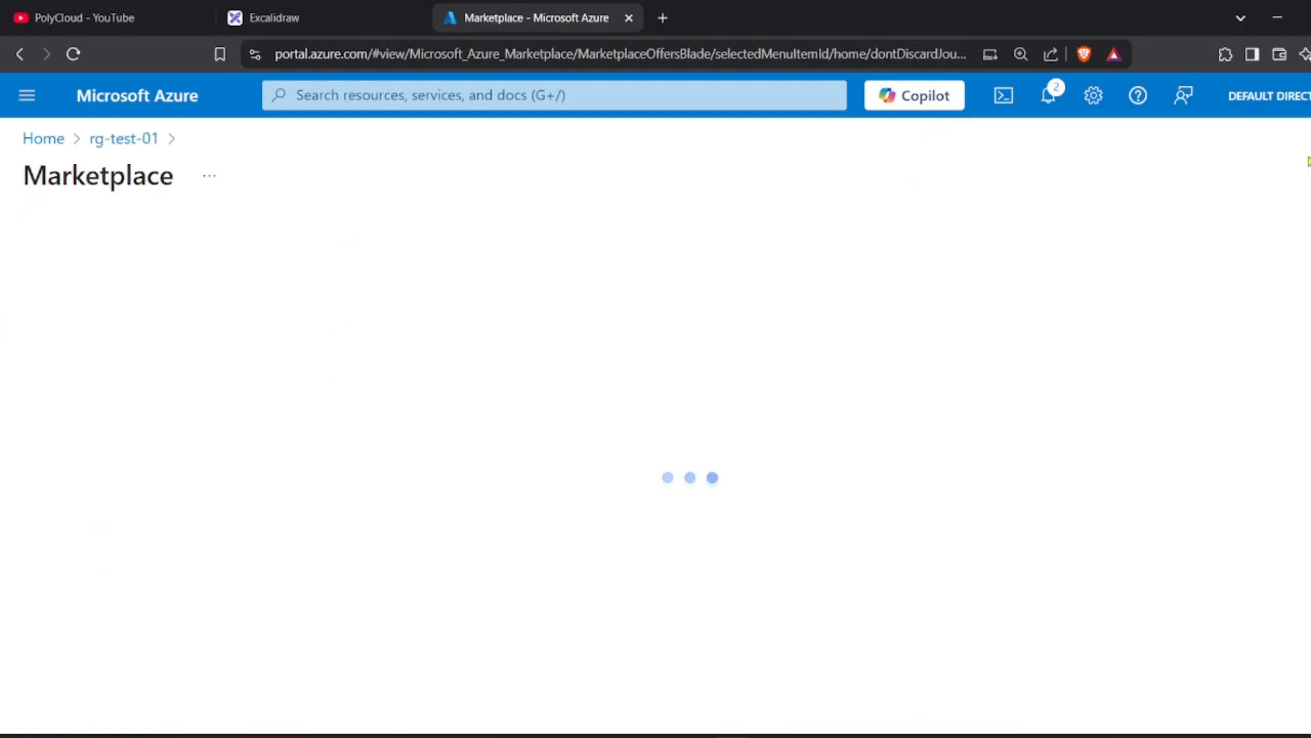
Choose the Windows Server 2022 Datacenter plan from the Windows Server Marketplace card.
scroll(335, 478, "down", 2)
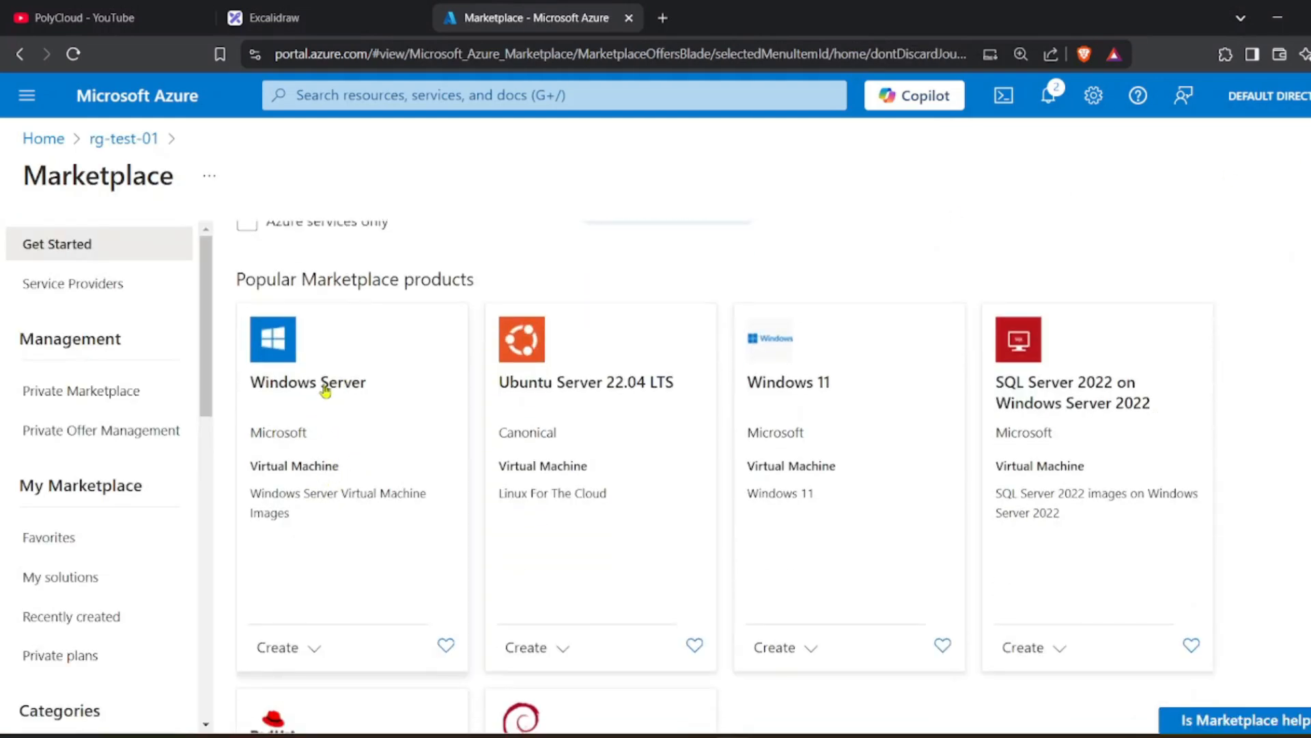
left_click(311, 645)
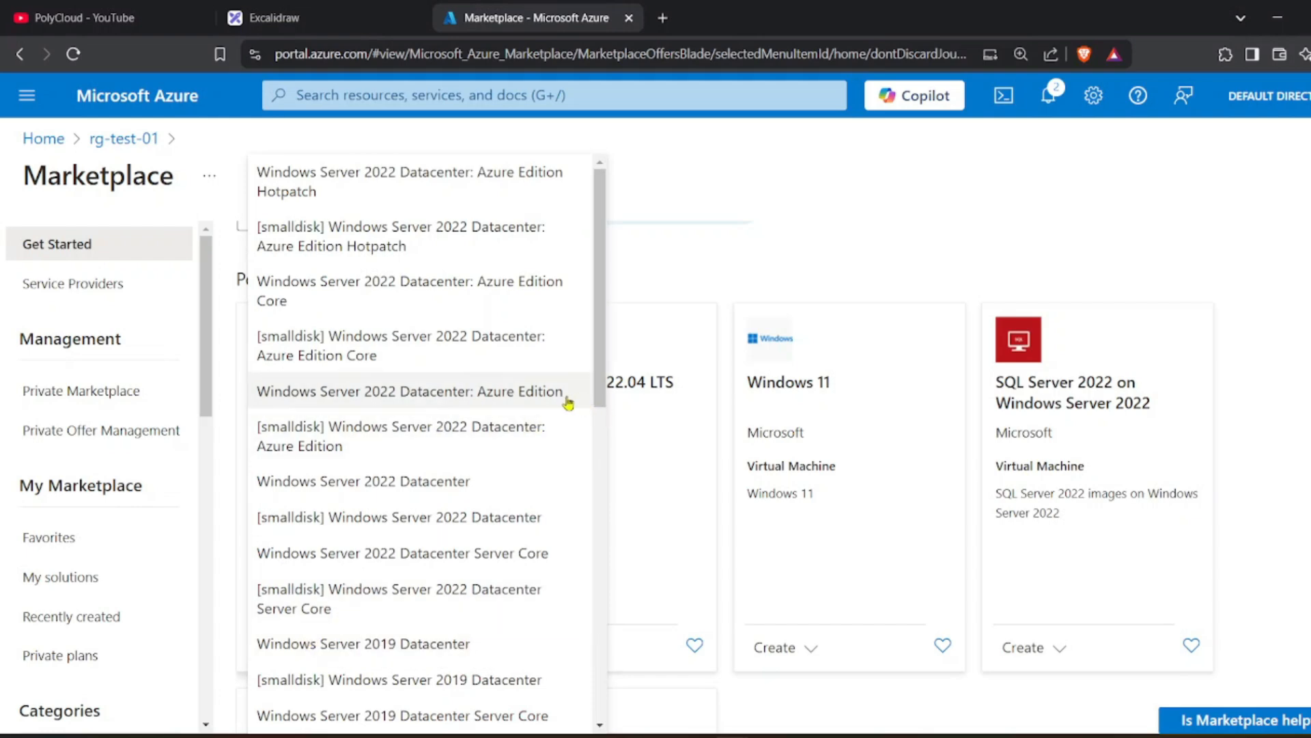
scroll(523, 311, "down", 10)
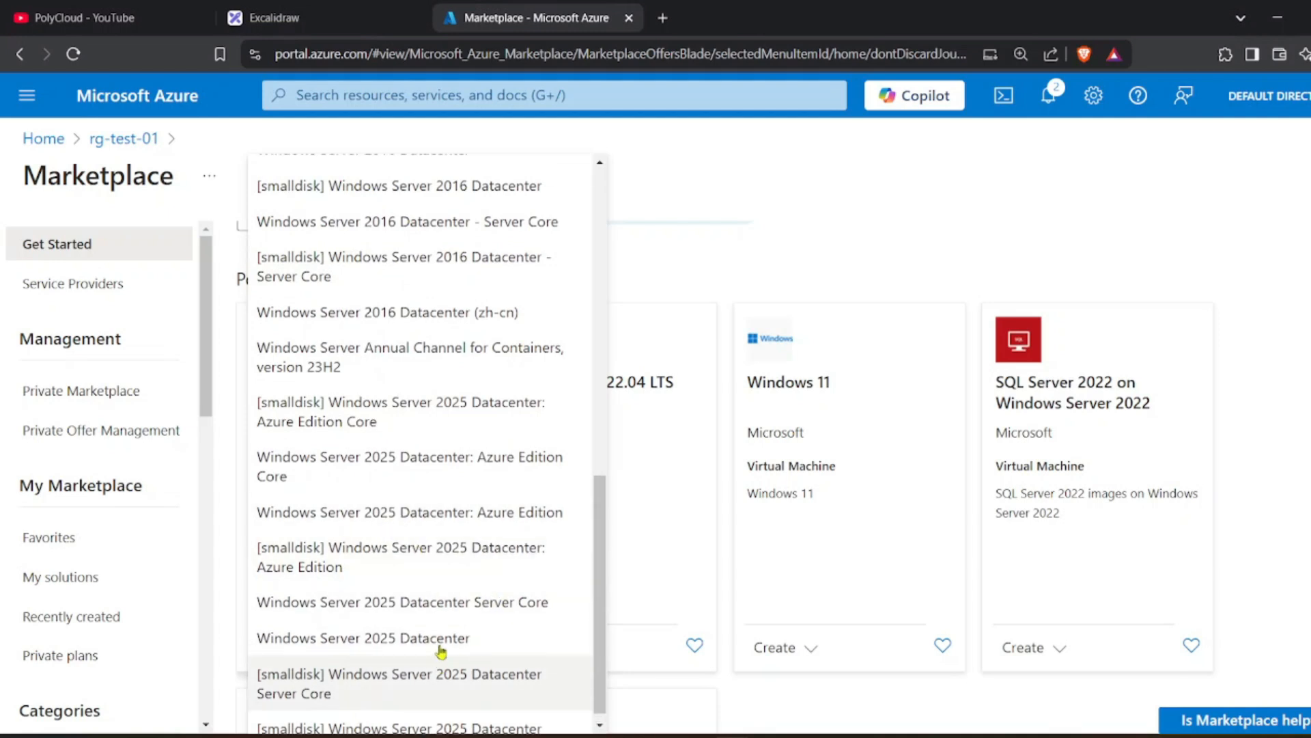
scroll(437, 647, "up", 10)
scroll(433, 649, "up", 2)
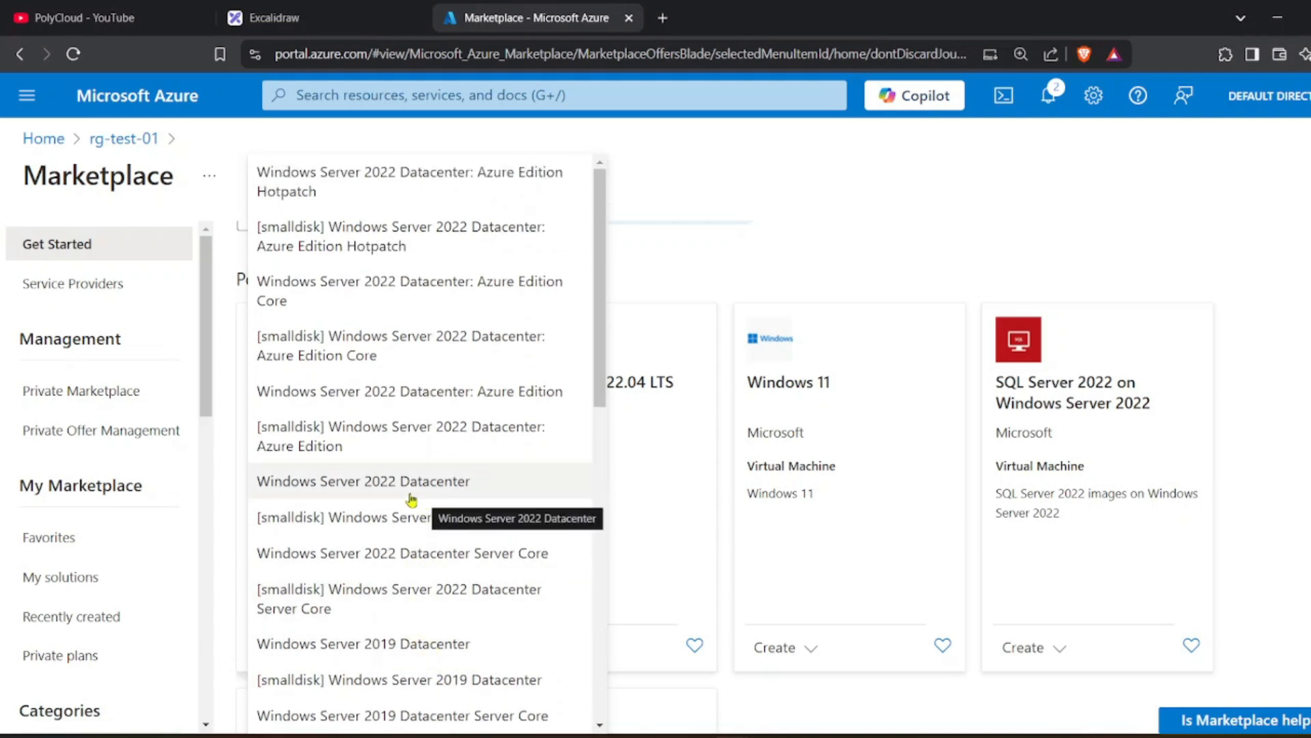
left_click(500, 482)
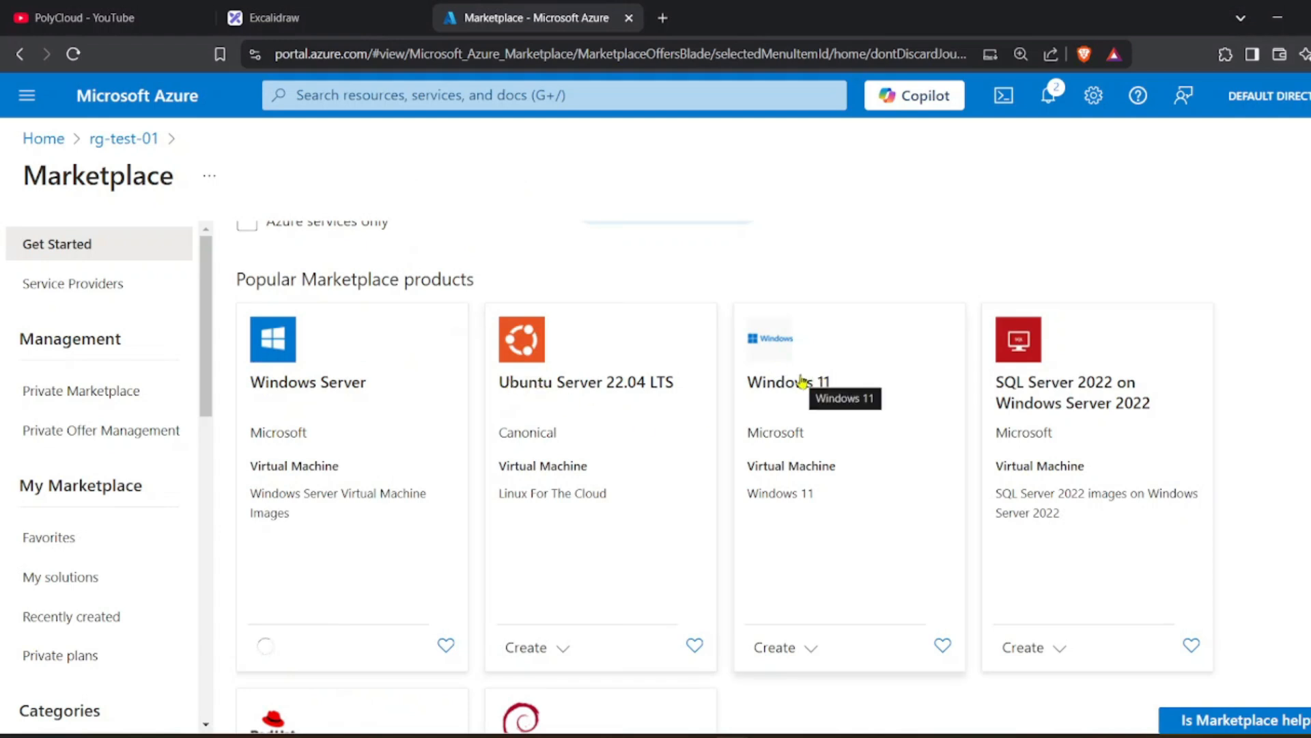
scroll(799, 384, "up", 2)
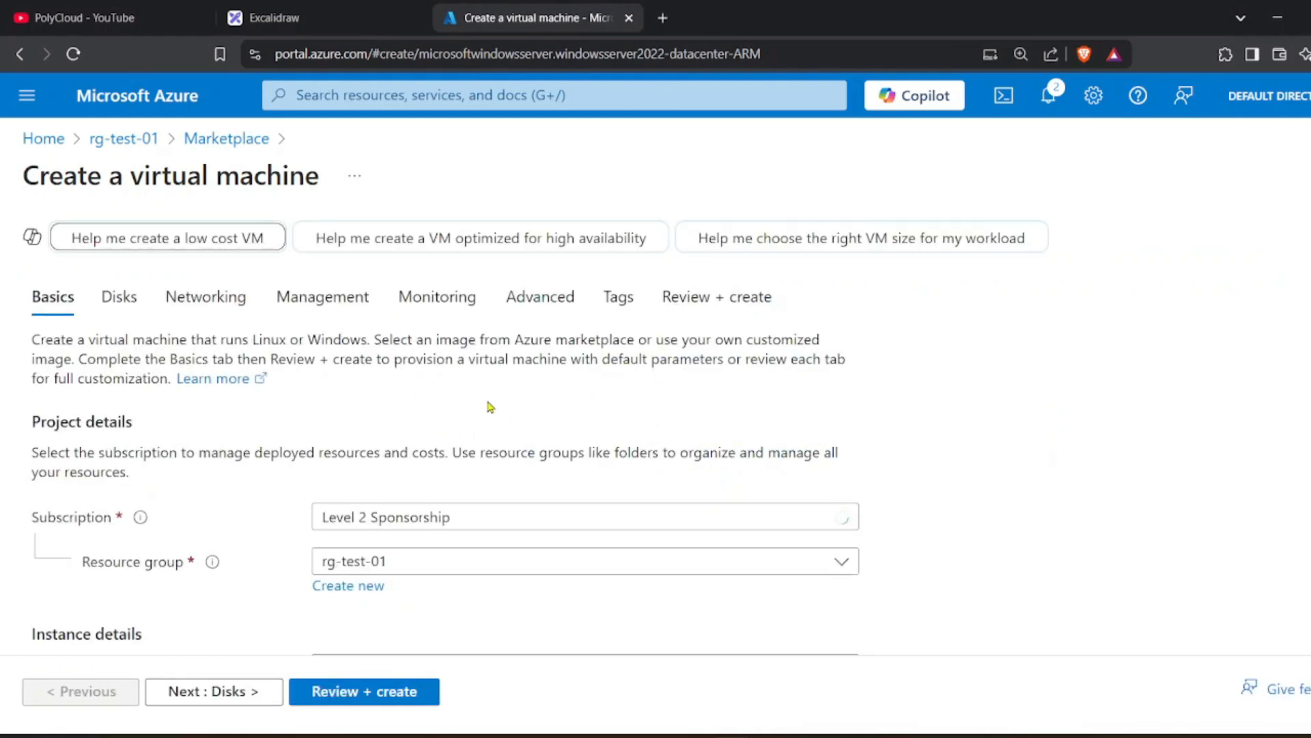
Enter vm-01 as the virtual machine name and expand the Availability options list.
scroll(490, 407, "down", 4)
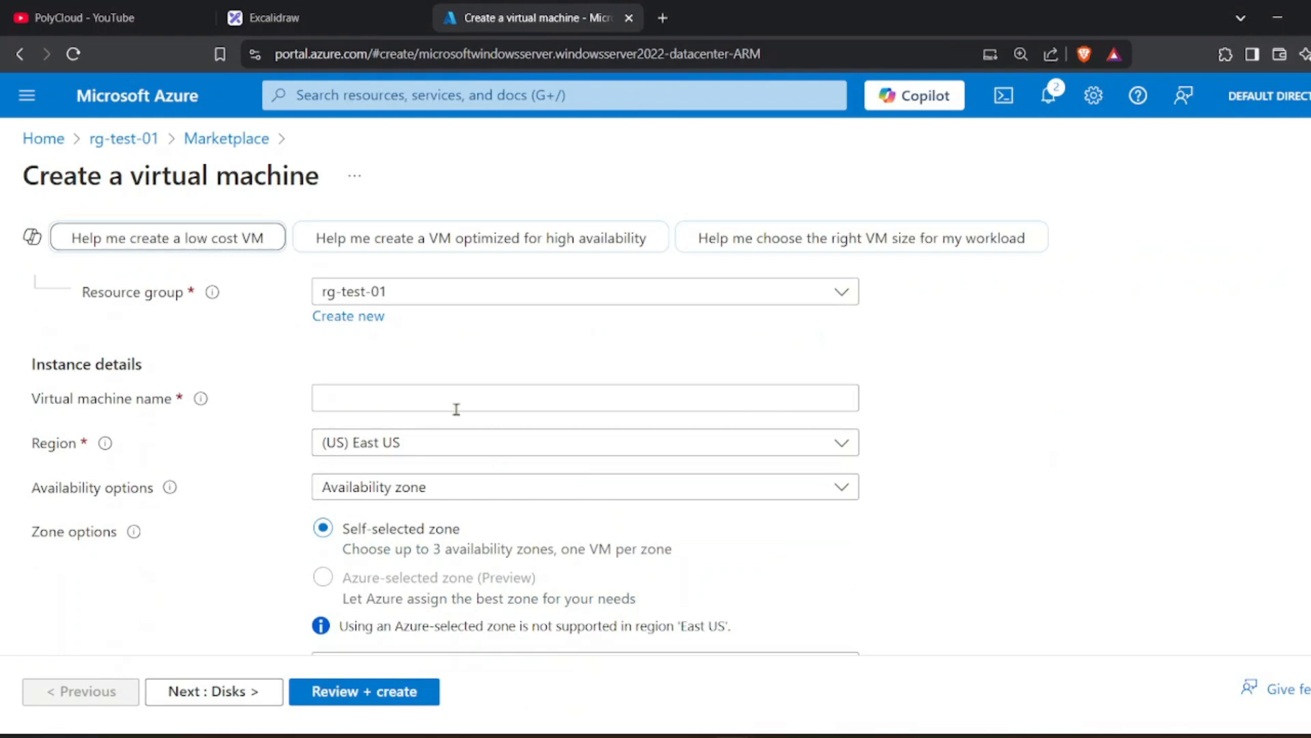
scroll(453, 410, "up", 1)
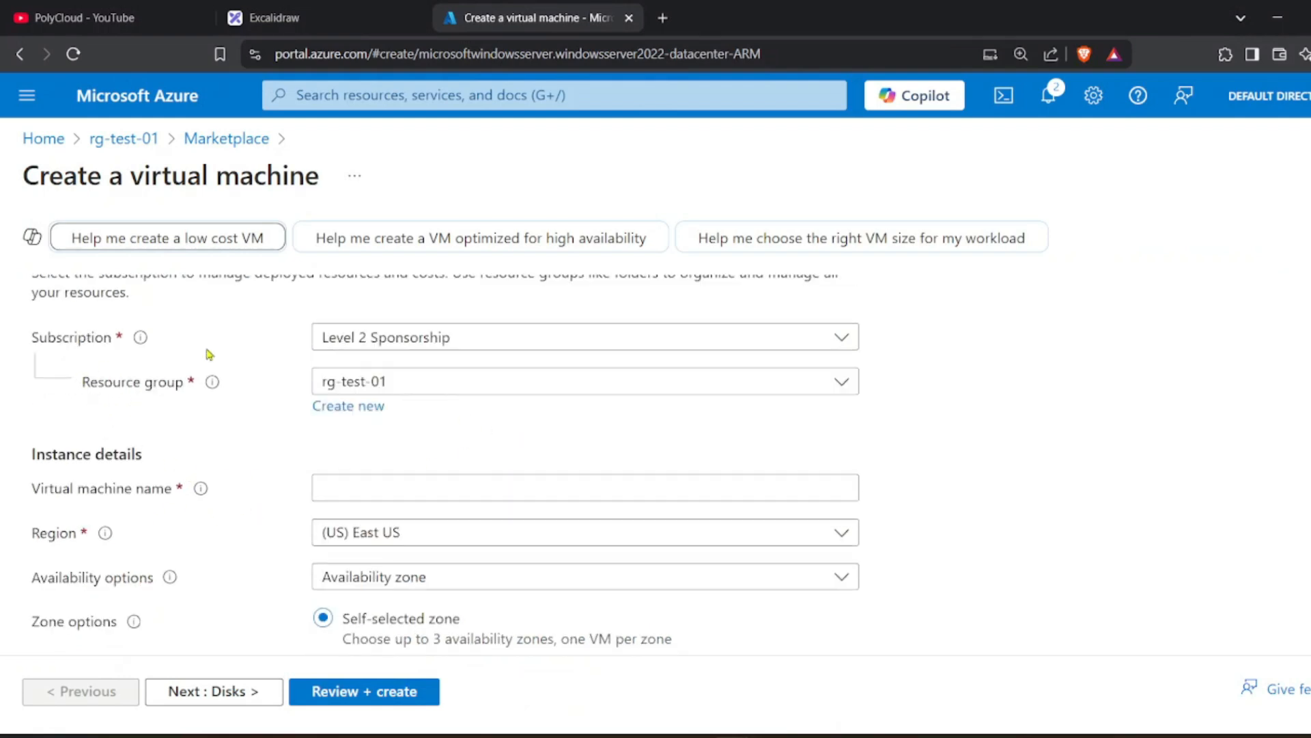
scroll(356, 403, "up", 1)
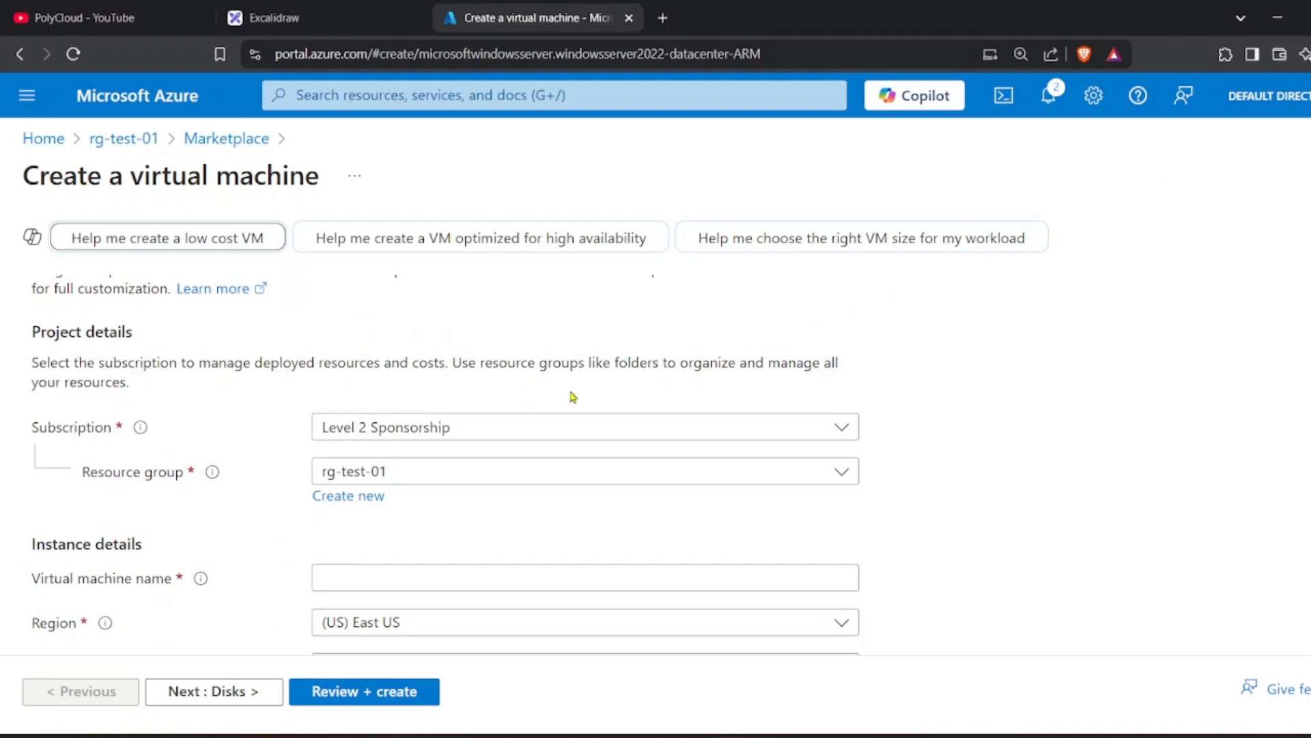
scroll(366, 416, "down", 2)
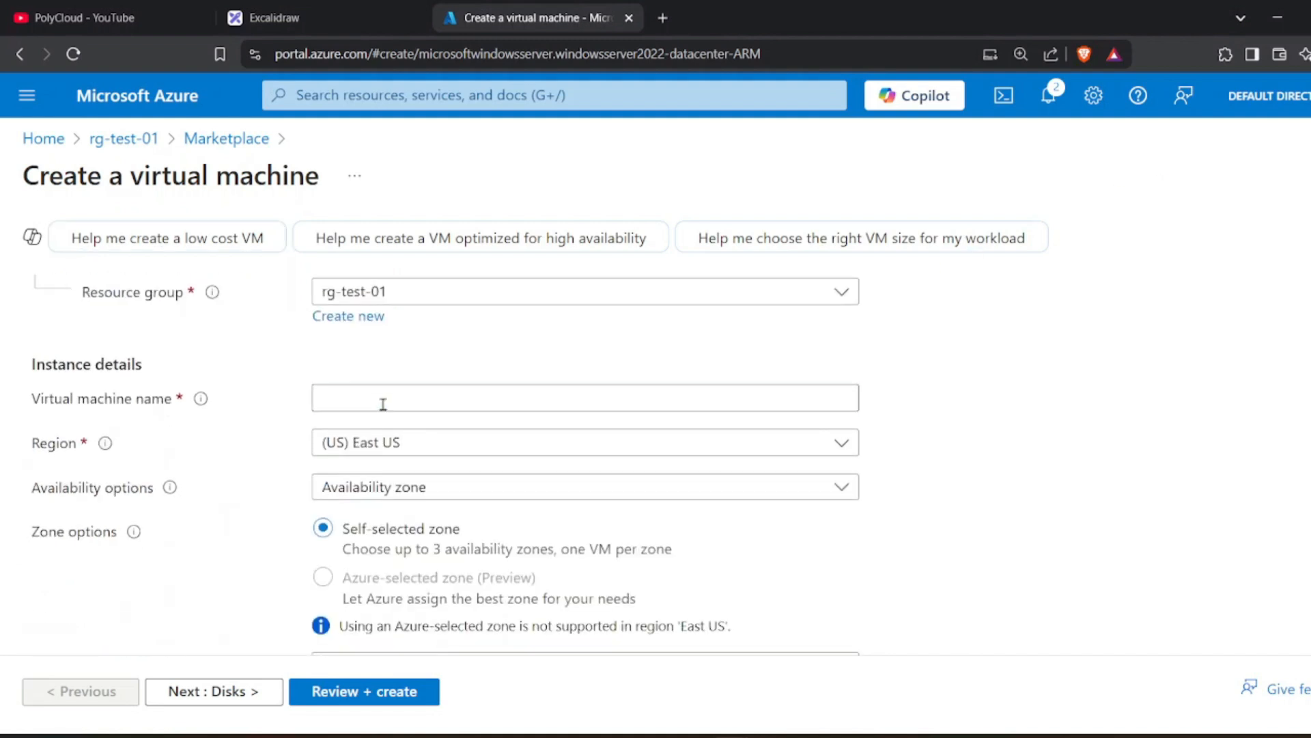
left_click(383, 404)
type("vm-01")
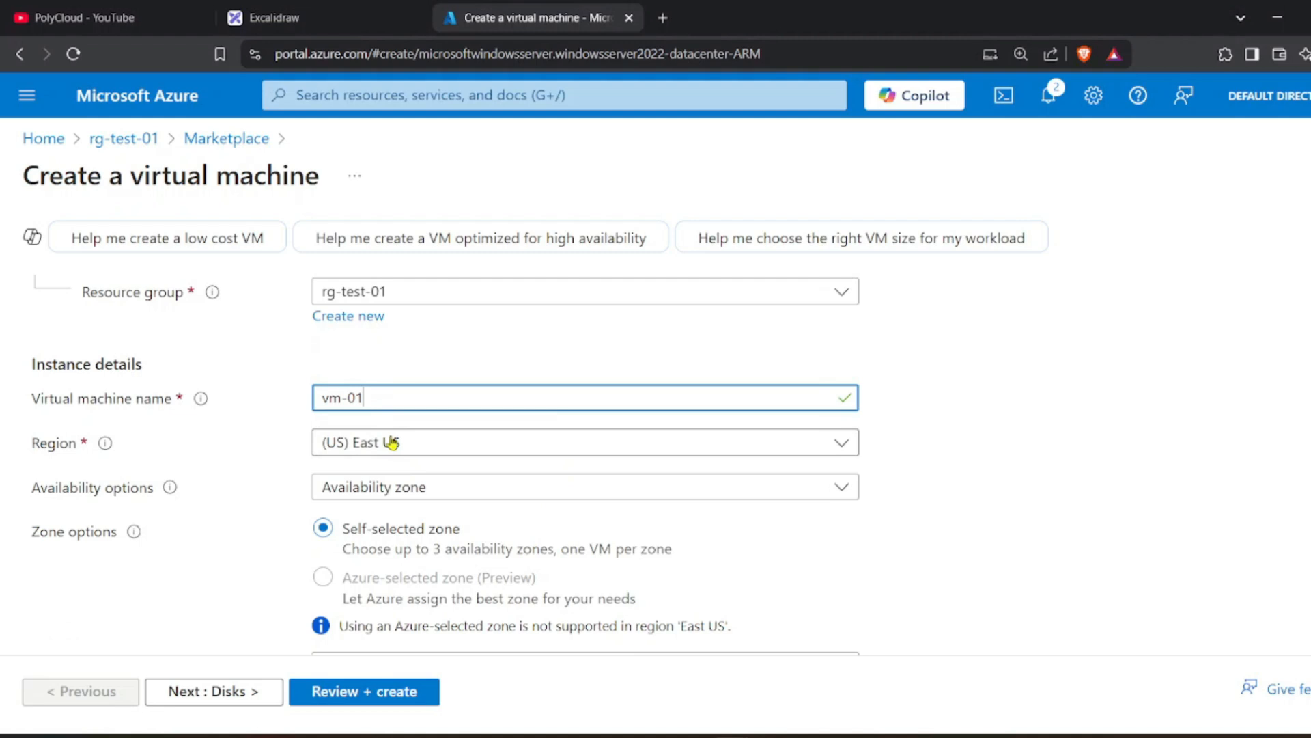
scroll(393, 443, "down", 1)
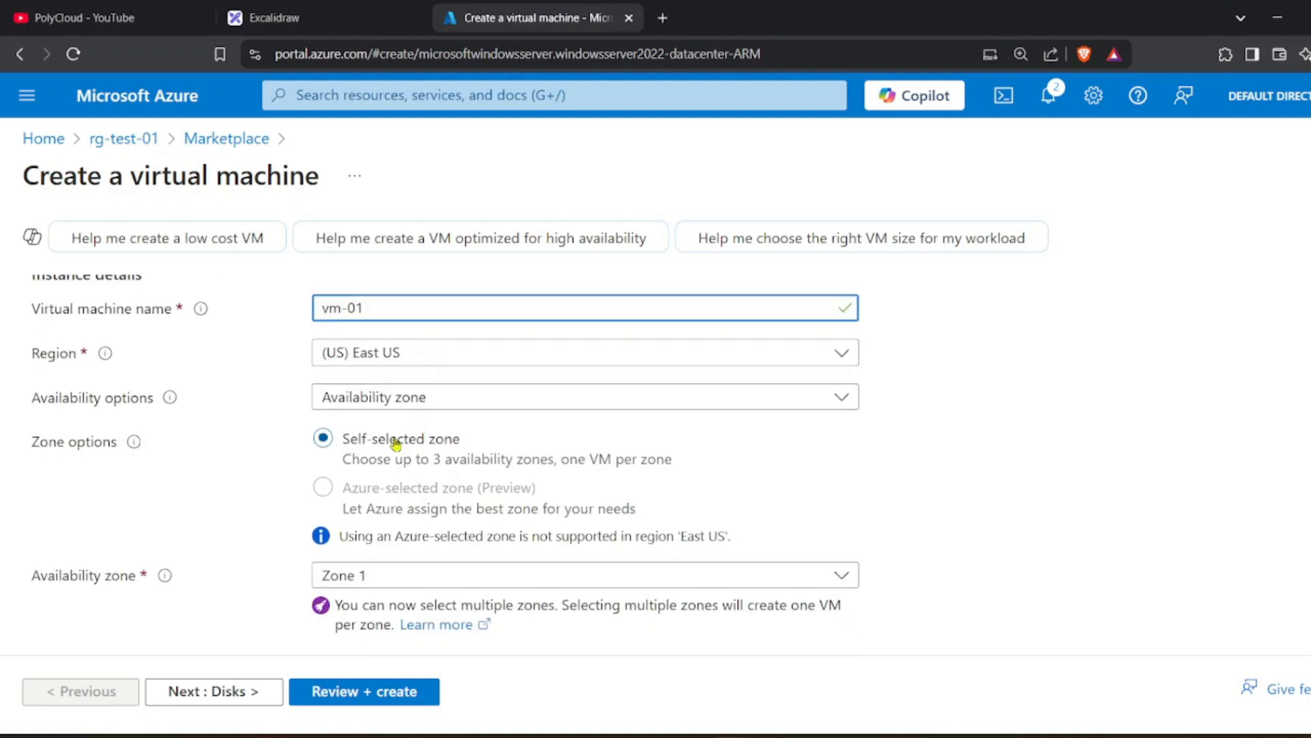
left_click(349, 403)
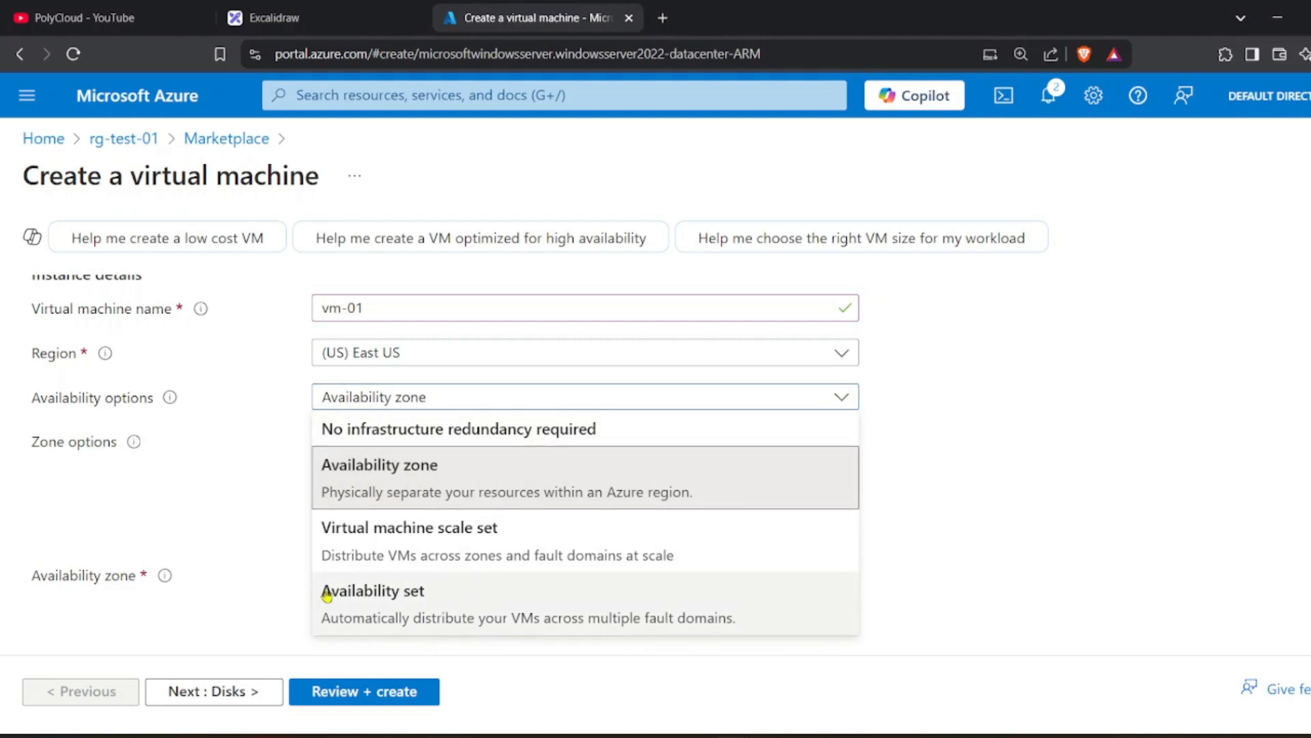
Set availability to 'No infrastructure redundancy required' and security type to Standard.
left_click(402, 429)
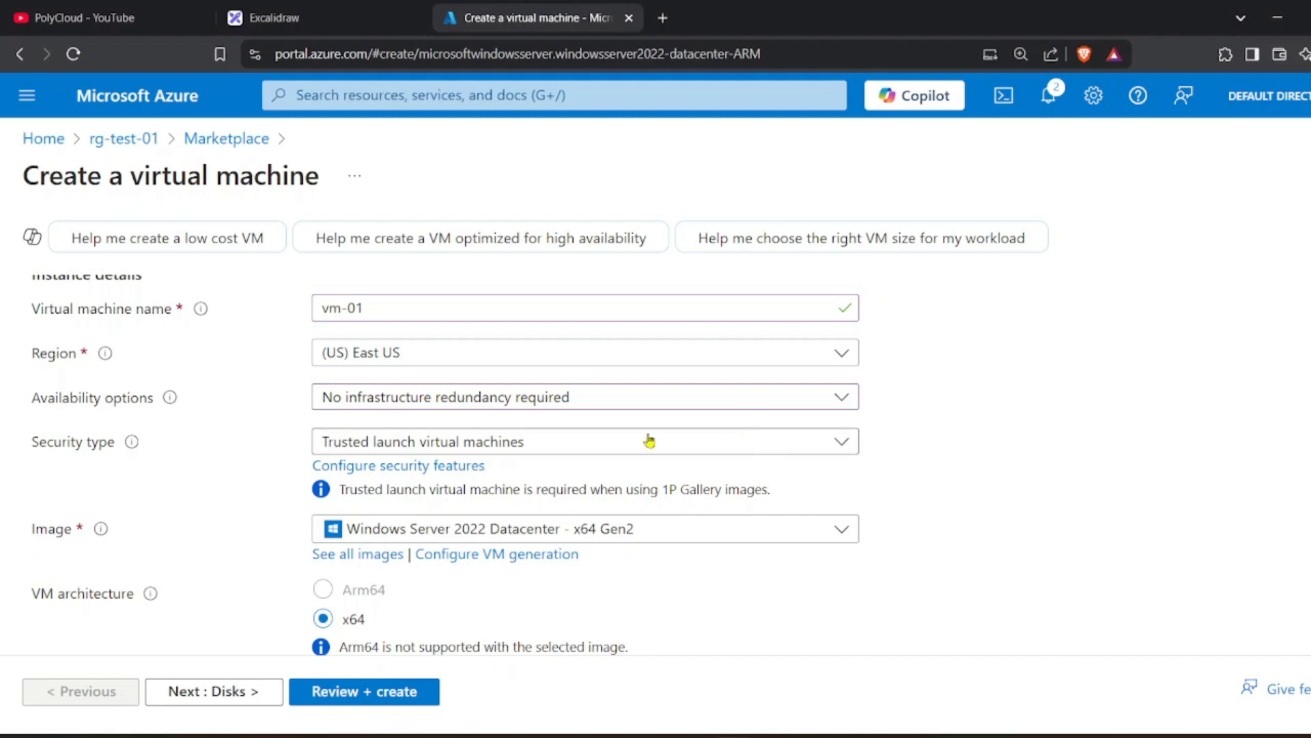
left_click(454, 447)
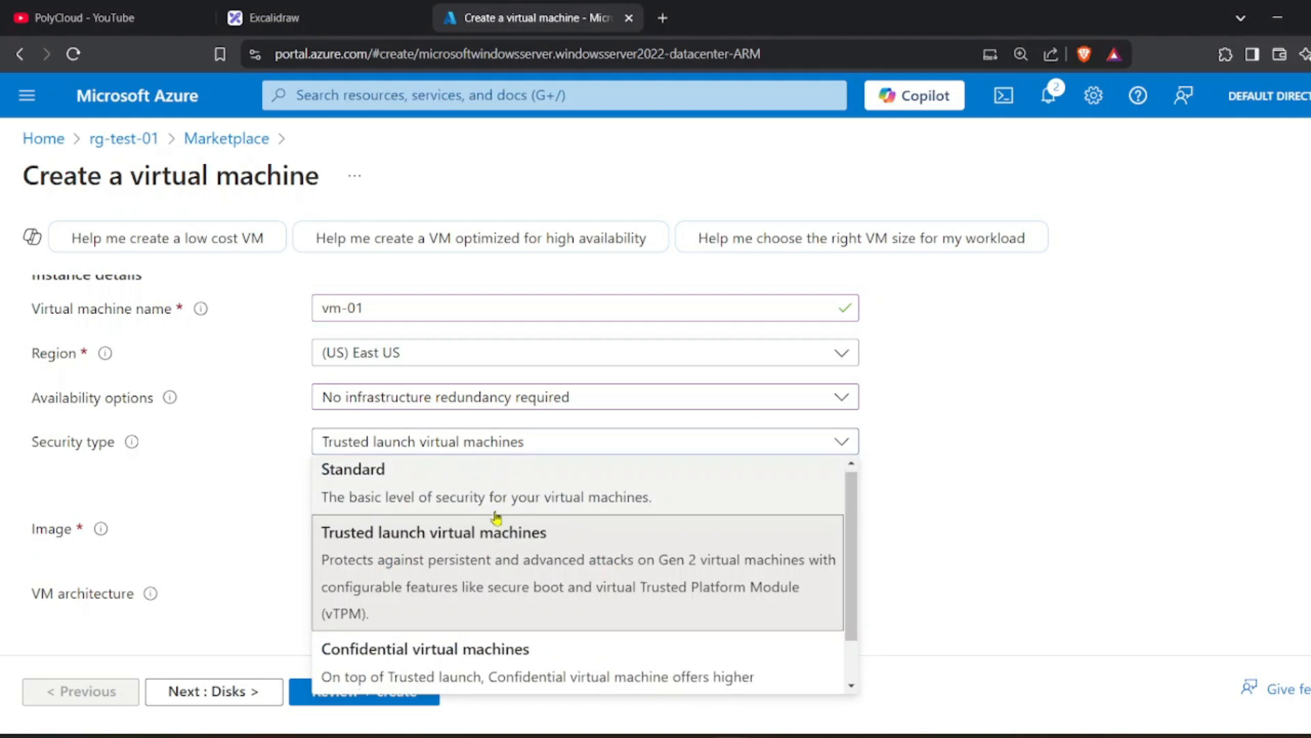
scroll(497, 520, "down", 1)
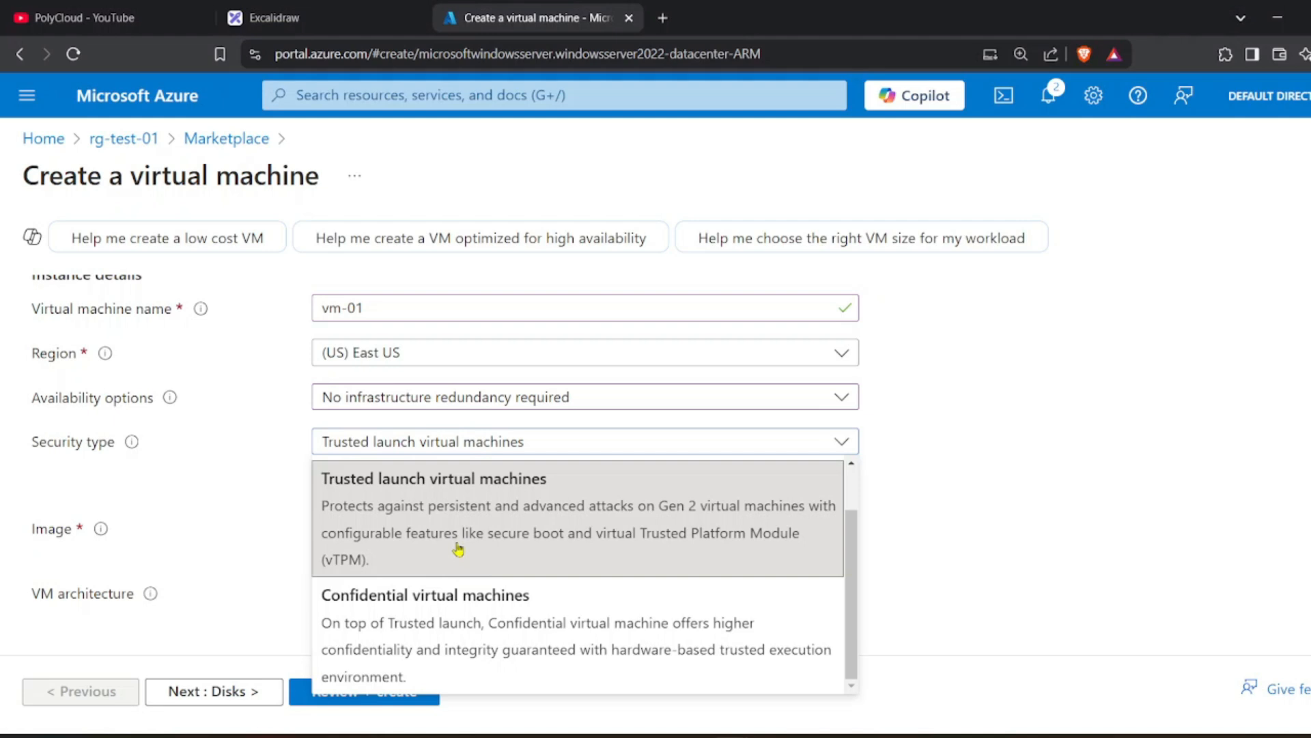
scroll(457, 550, "up", 1)
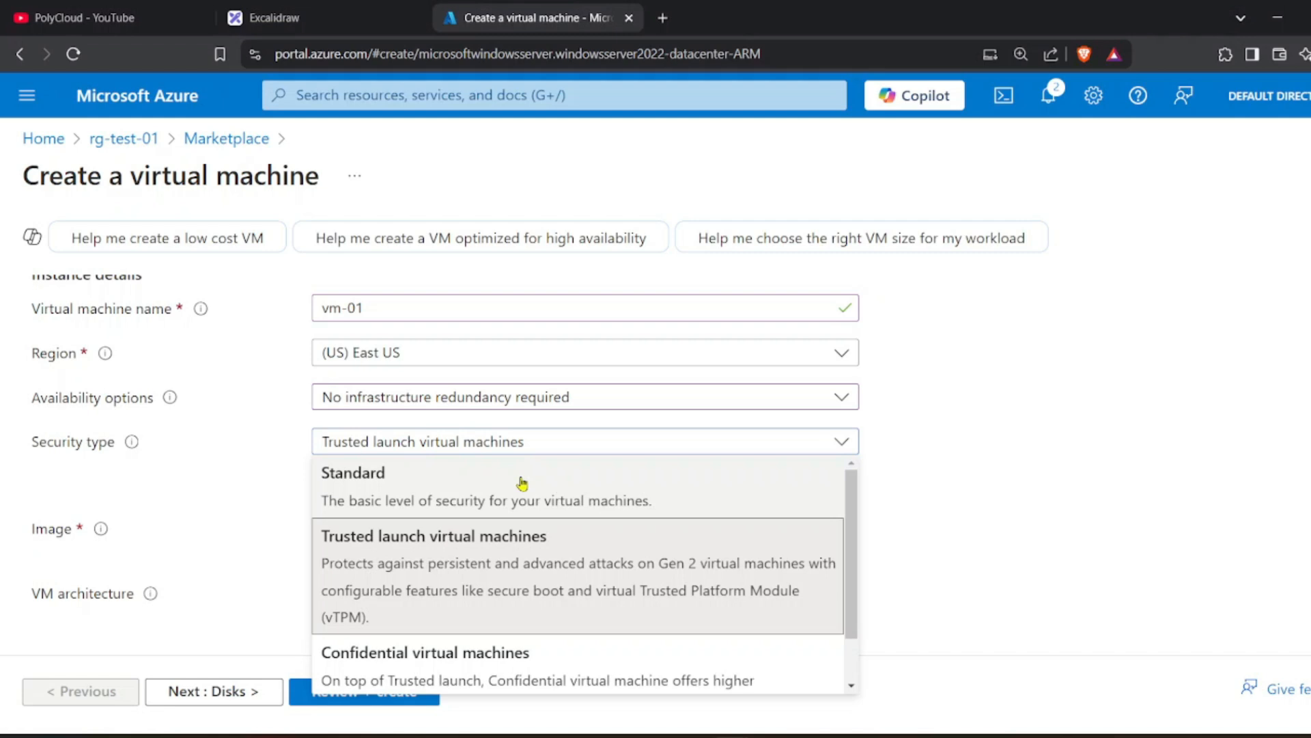
scroll(608, 539, "down", 1)
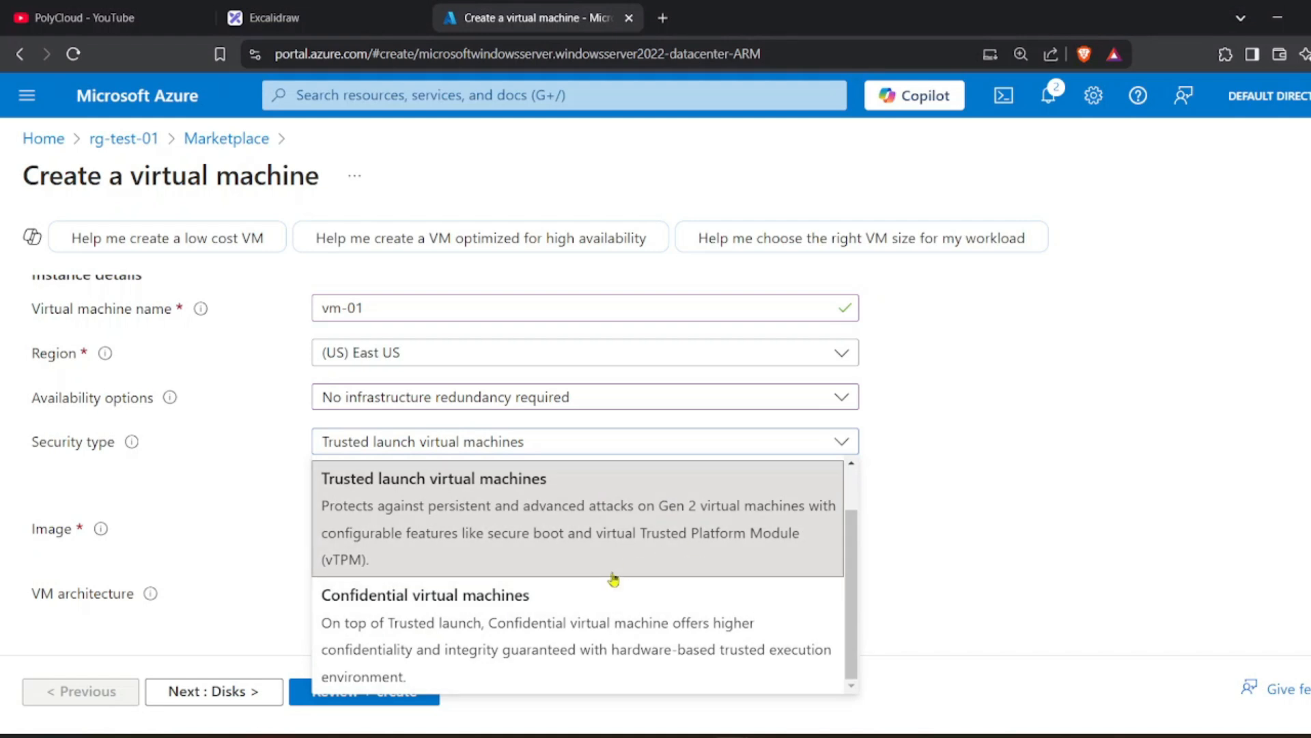
scroll(573, 559, "up", 1)
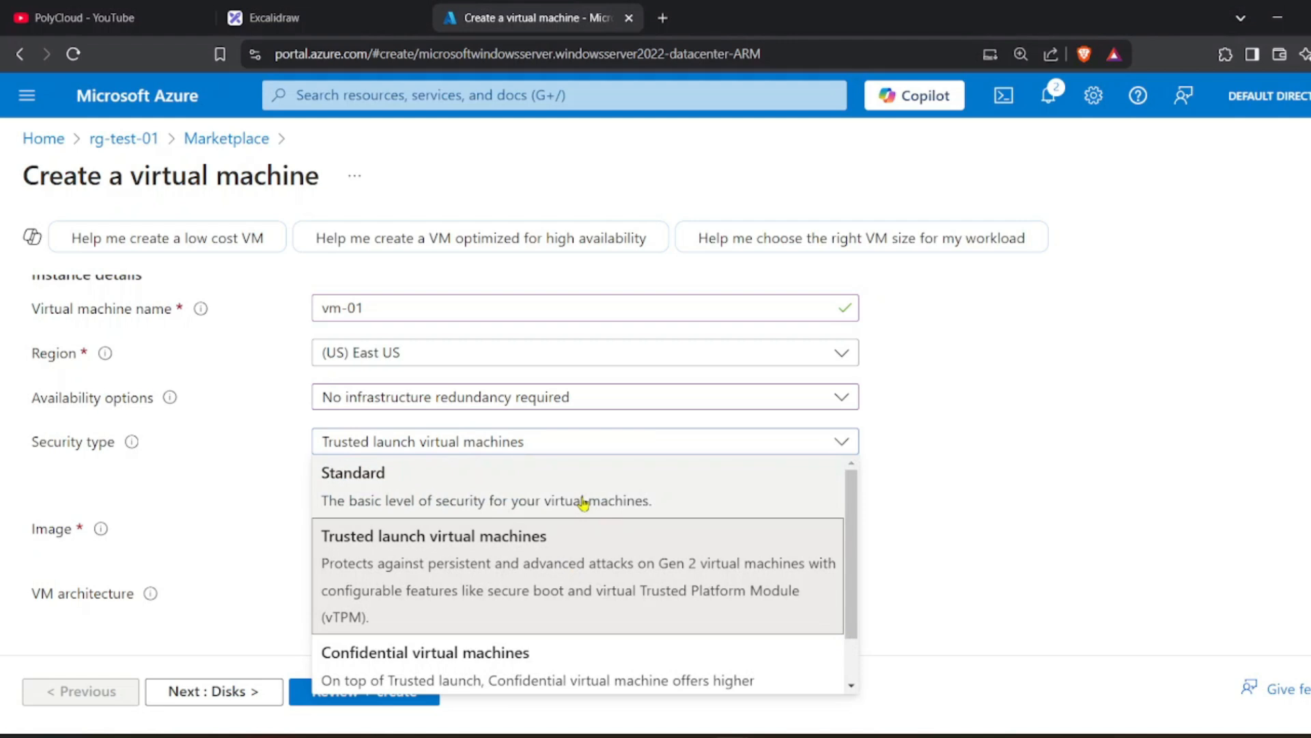
left_click(584, 504)
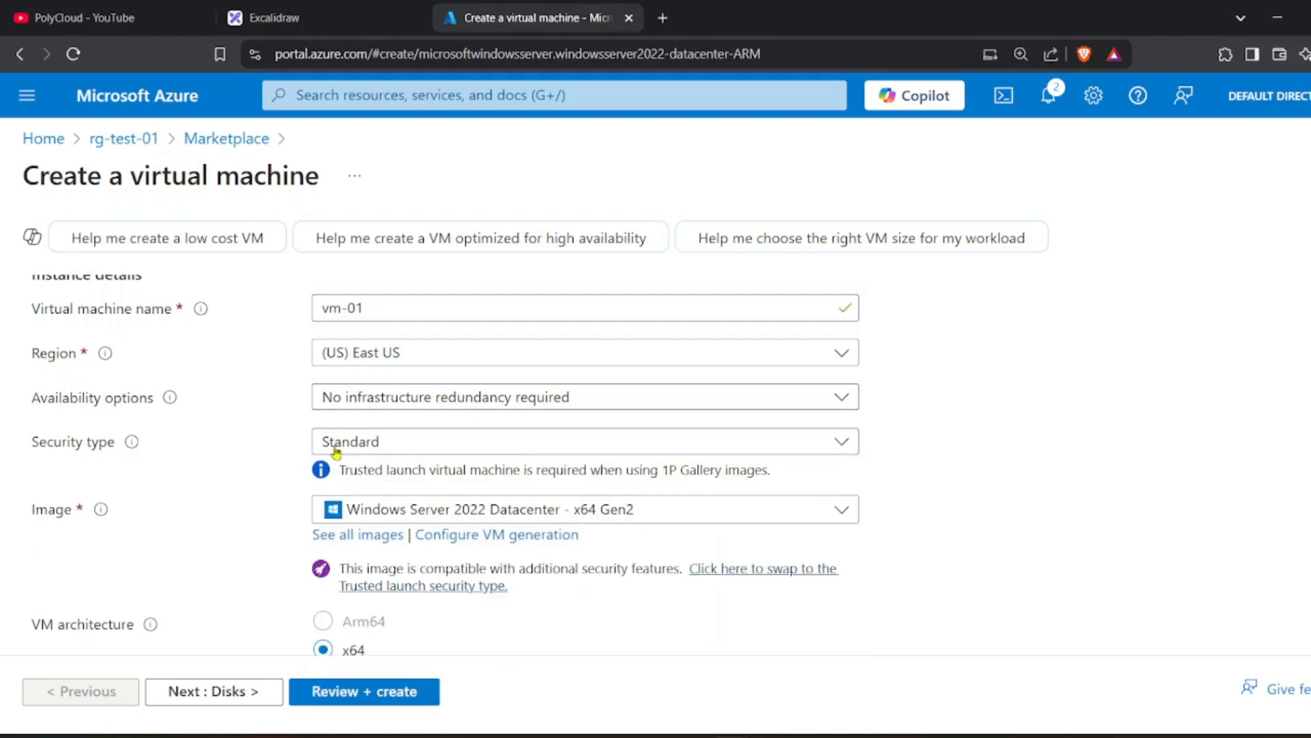
scroll(336, 451, "down", 1)
scroll(383, 444, "down", 1)
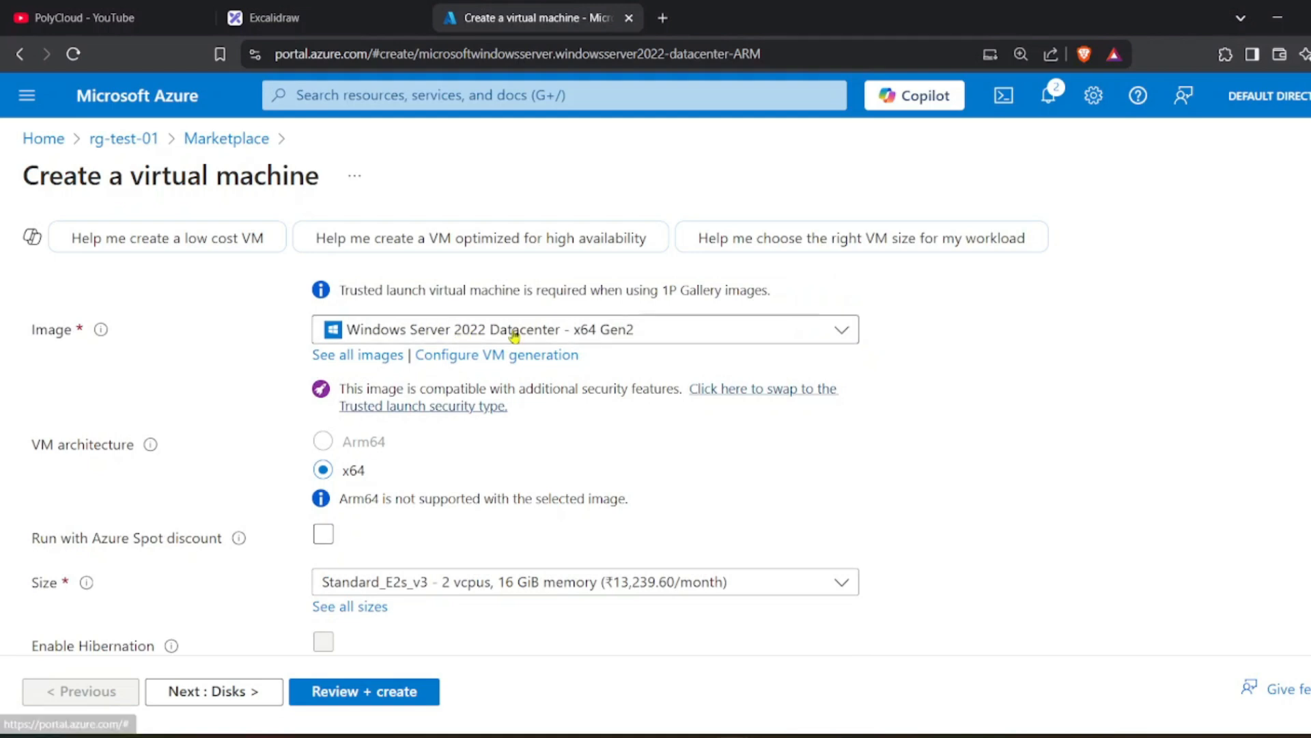
scroll(498, 345, "down", 1)
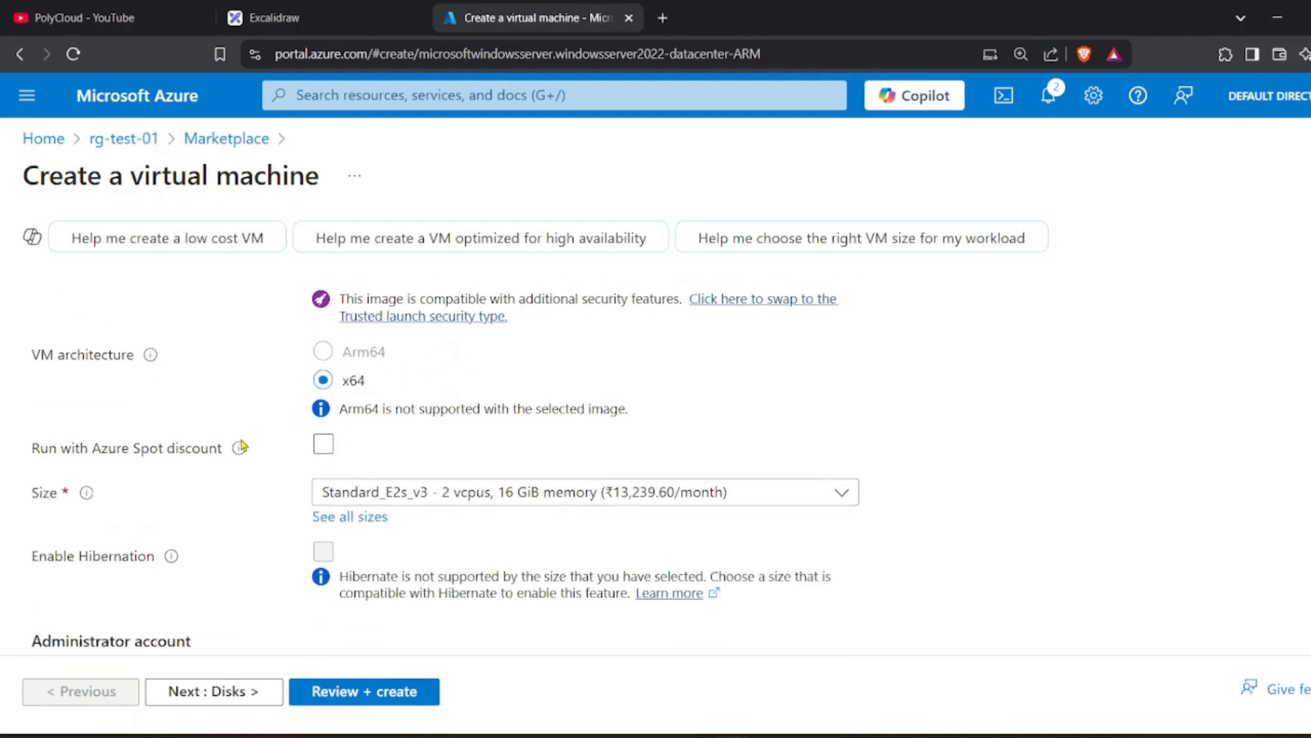
Select VM size Standard_DS1_v2 with 1 vcpu and 3.5 GiB memory.
mouse_move(97, 503)
left_click(505, 504)
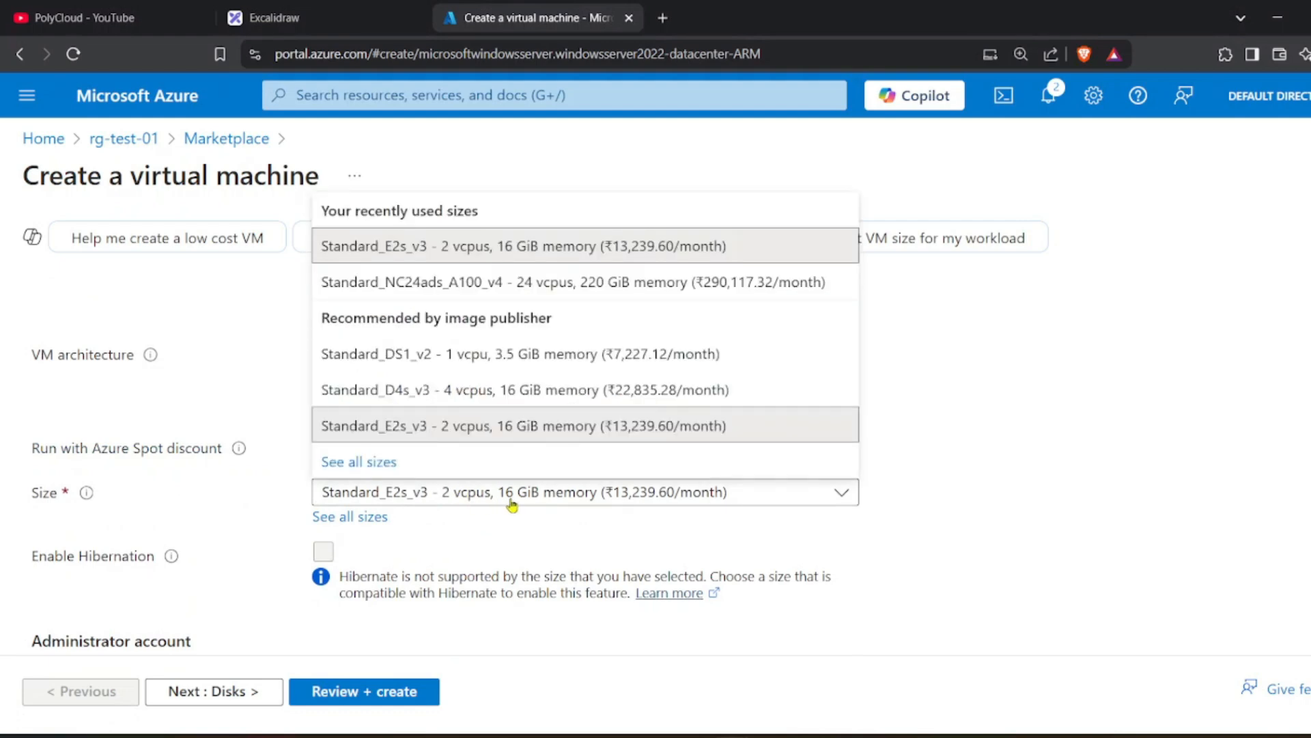
left_click(544, 357)
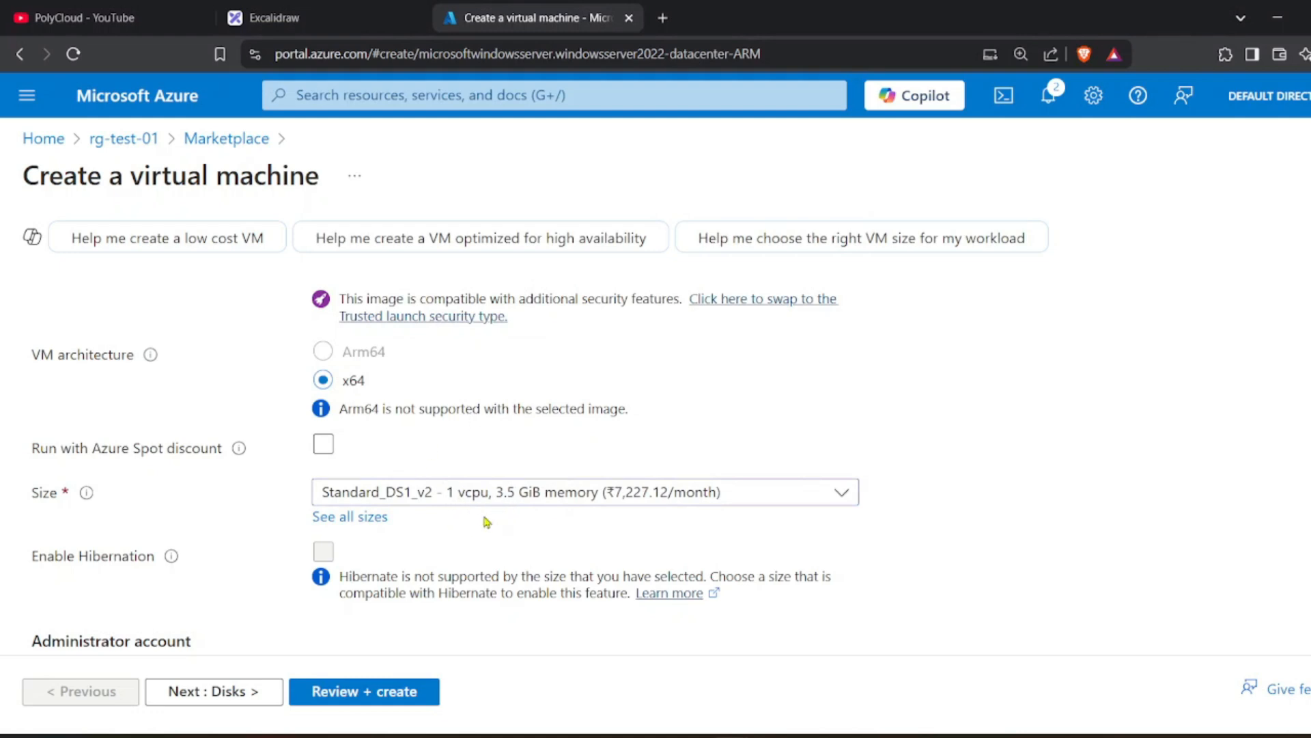
scroll(487, 523, "down", 3)
scroll(487, 522, "up", 3)
scroll(487, 522, "down", 3)
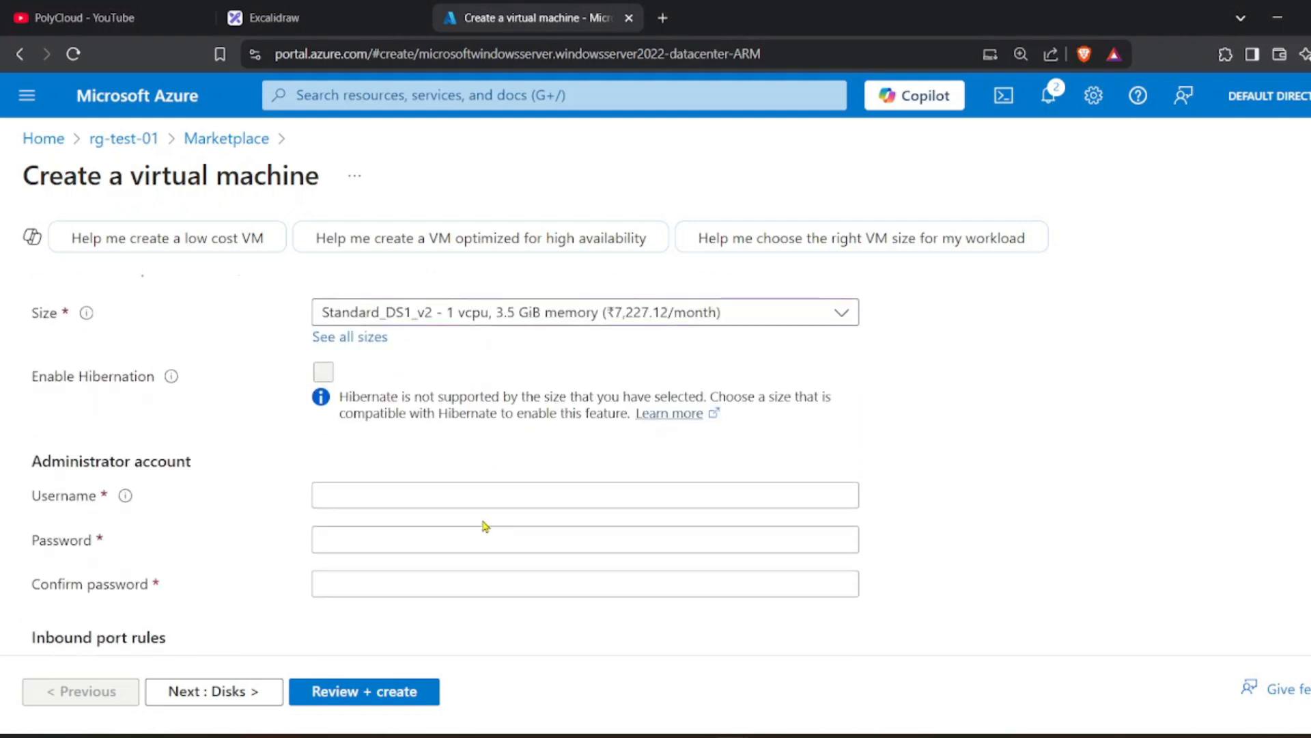
Enter the administrator username and password, then confirm the password.
left_click(414, 498)
scroll(414, 498, "down", 2)
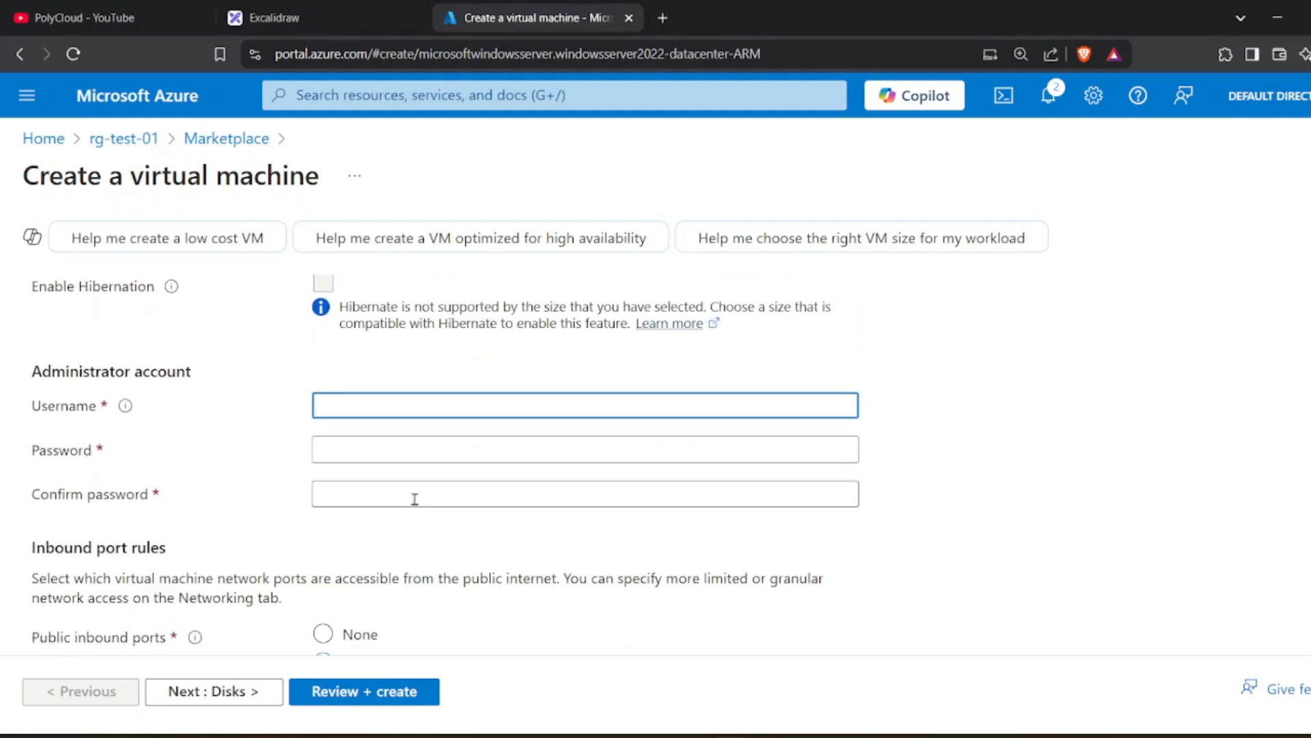
scroll(414, 498, "up", 3)
scroll(416, 505, "down", 3)
scroll(438, 531, "up", 1)
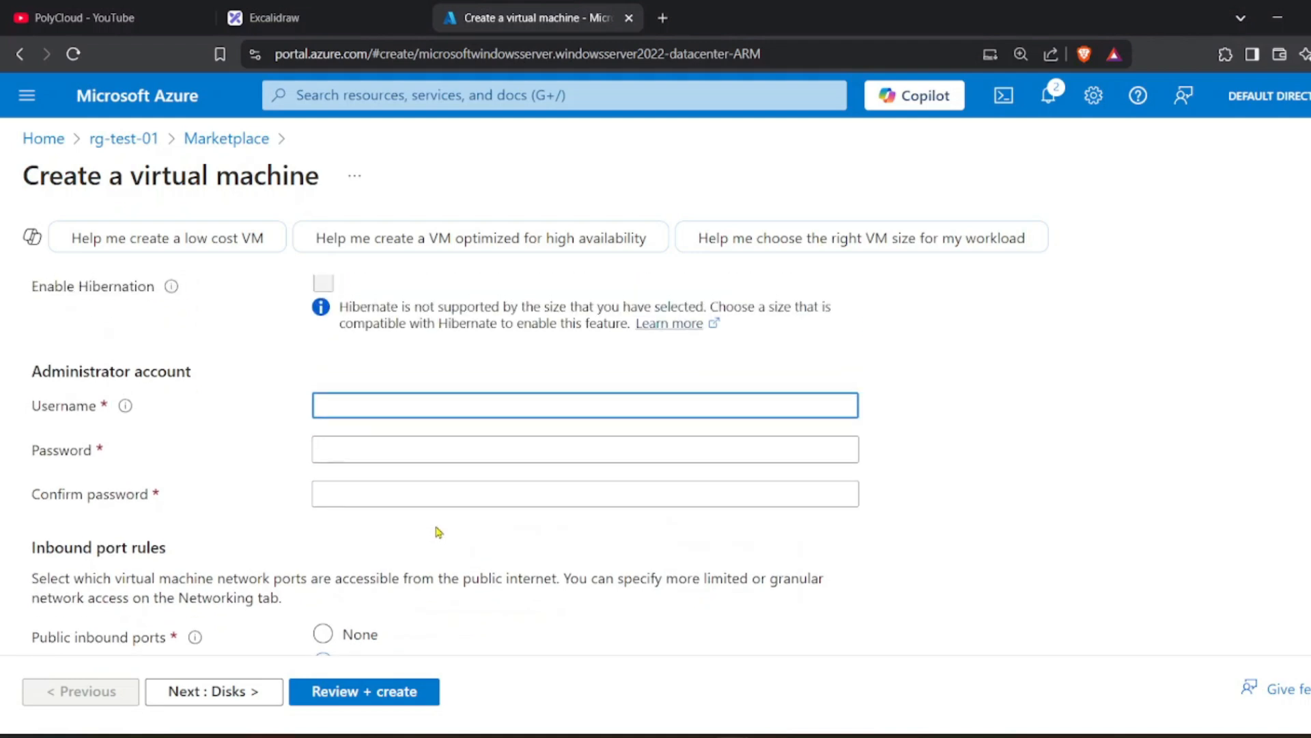
type("admin123")
left_click(412, 451)
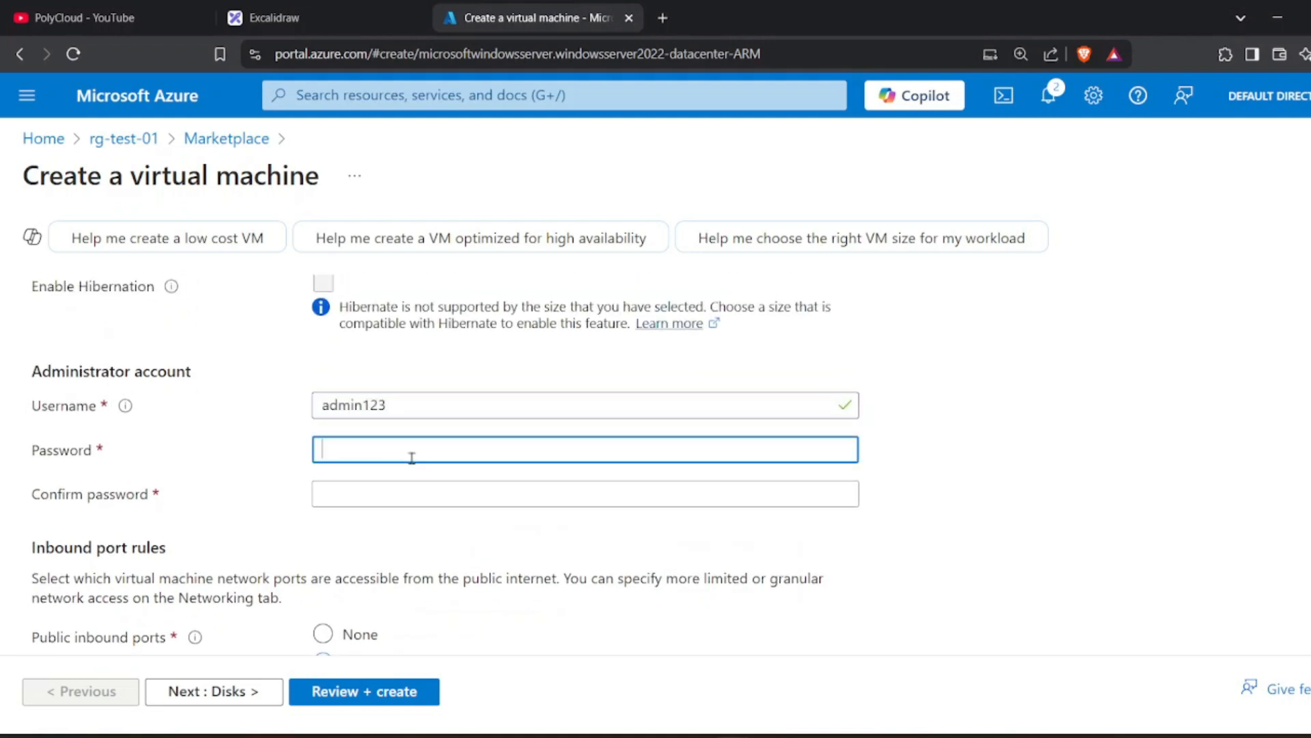
type("************")
left_click(404, 503)
type("************")
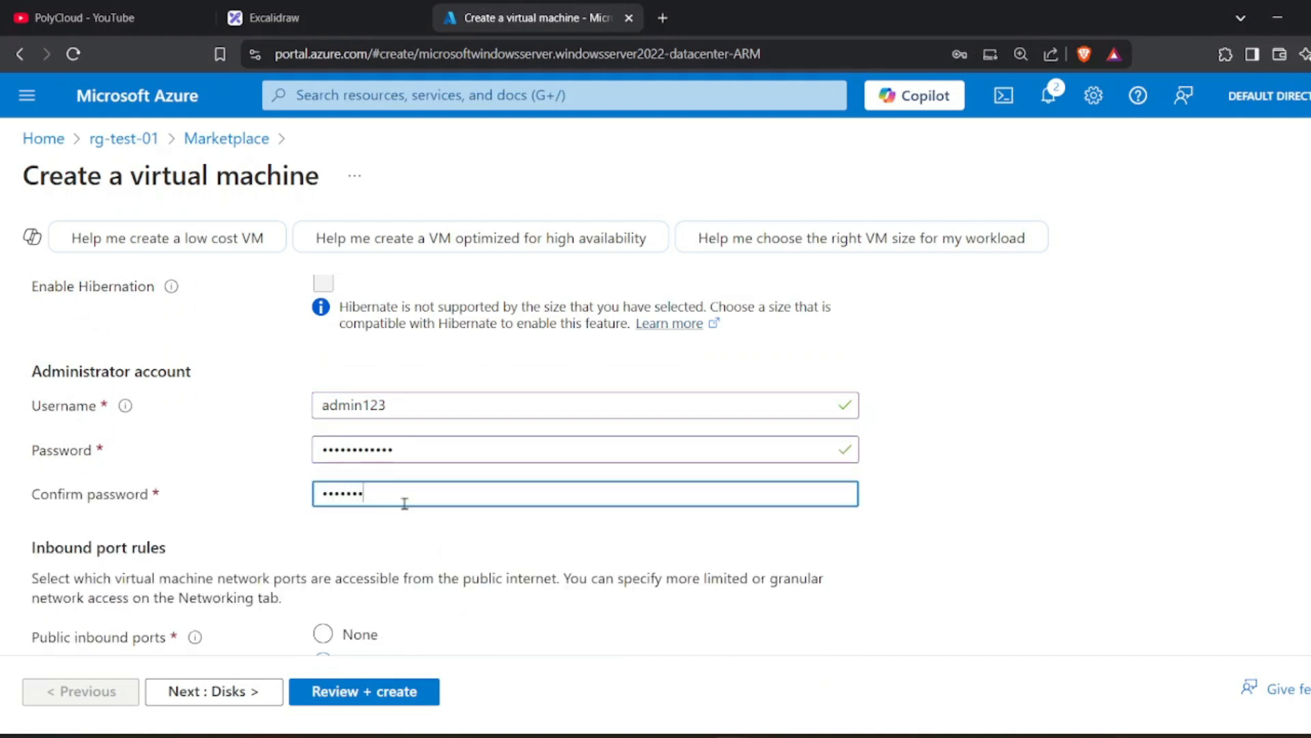
scroll(404, 503, "down", 4)
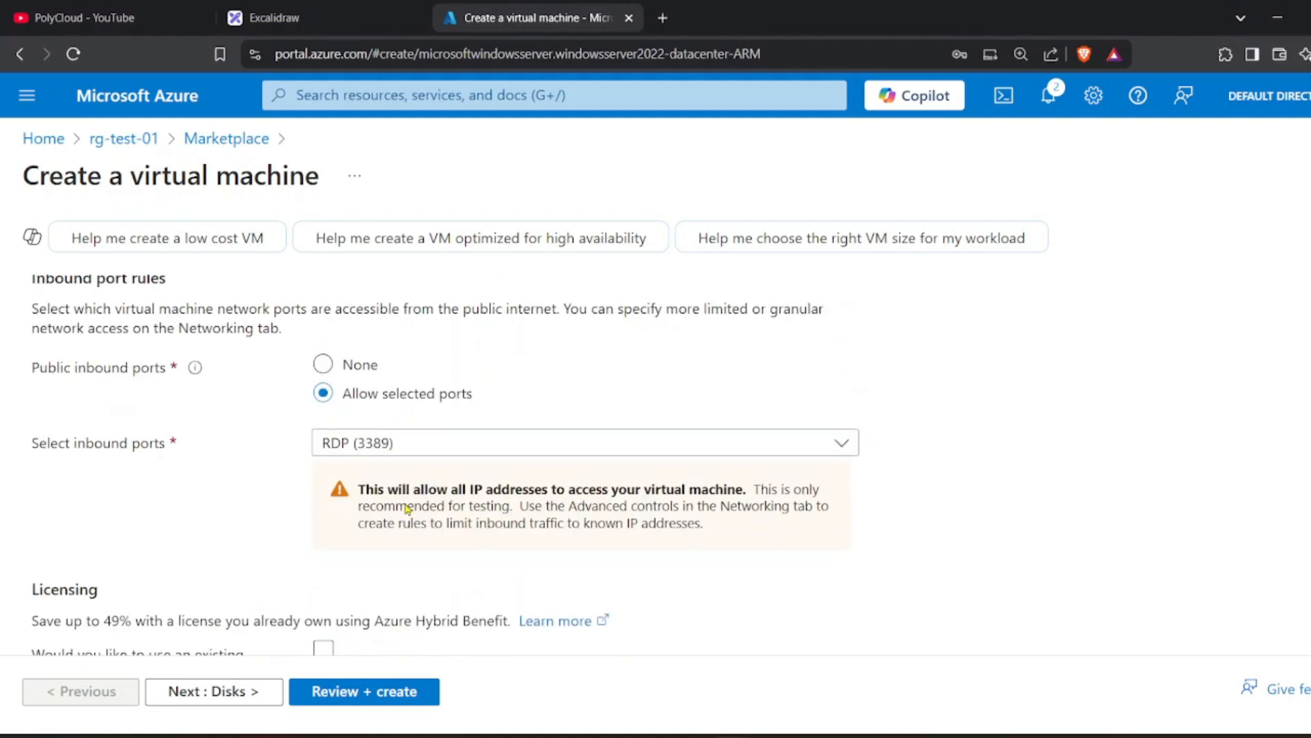
scroll(405, 503, "up", 2)
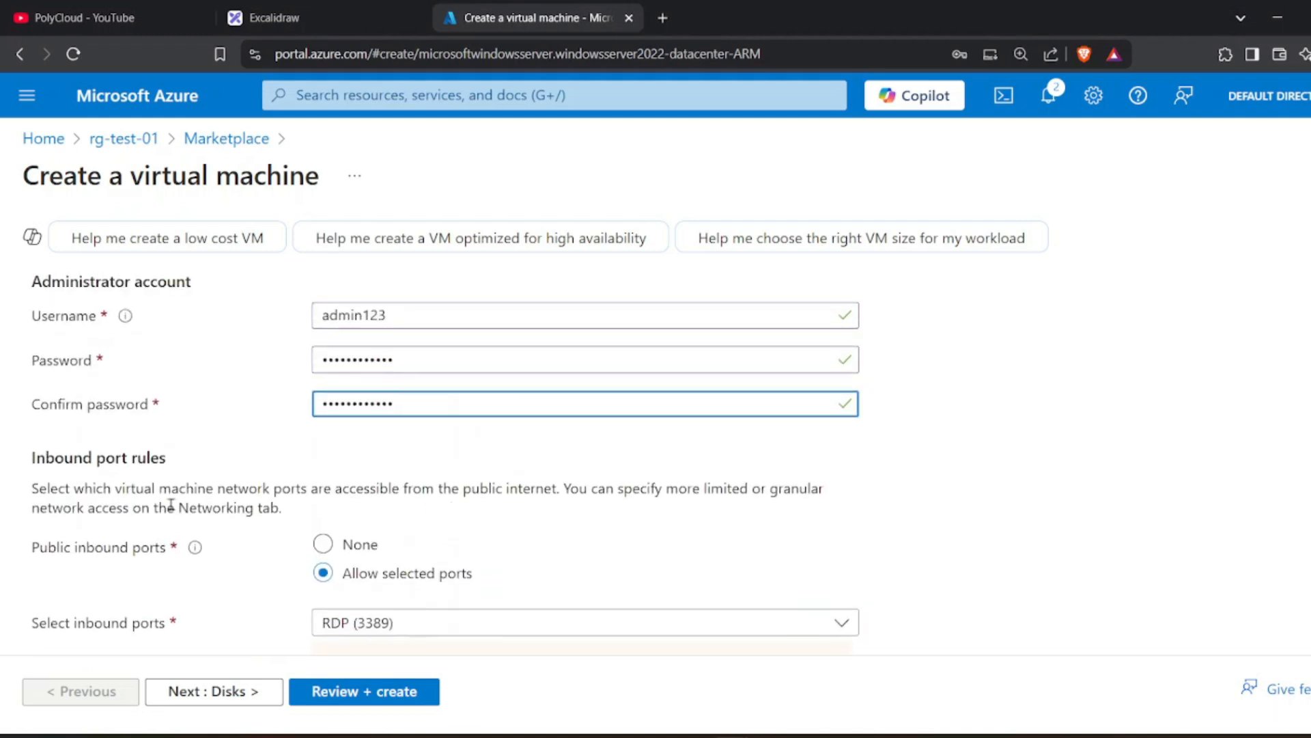
scroll(461, 526, "down", 1)
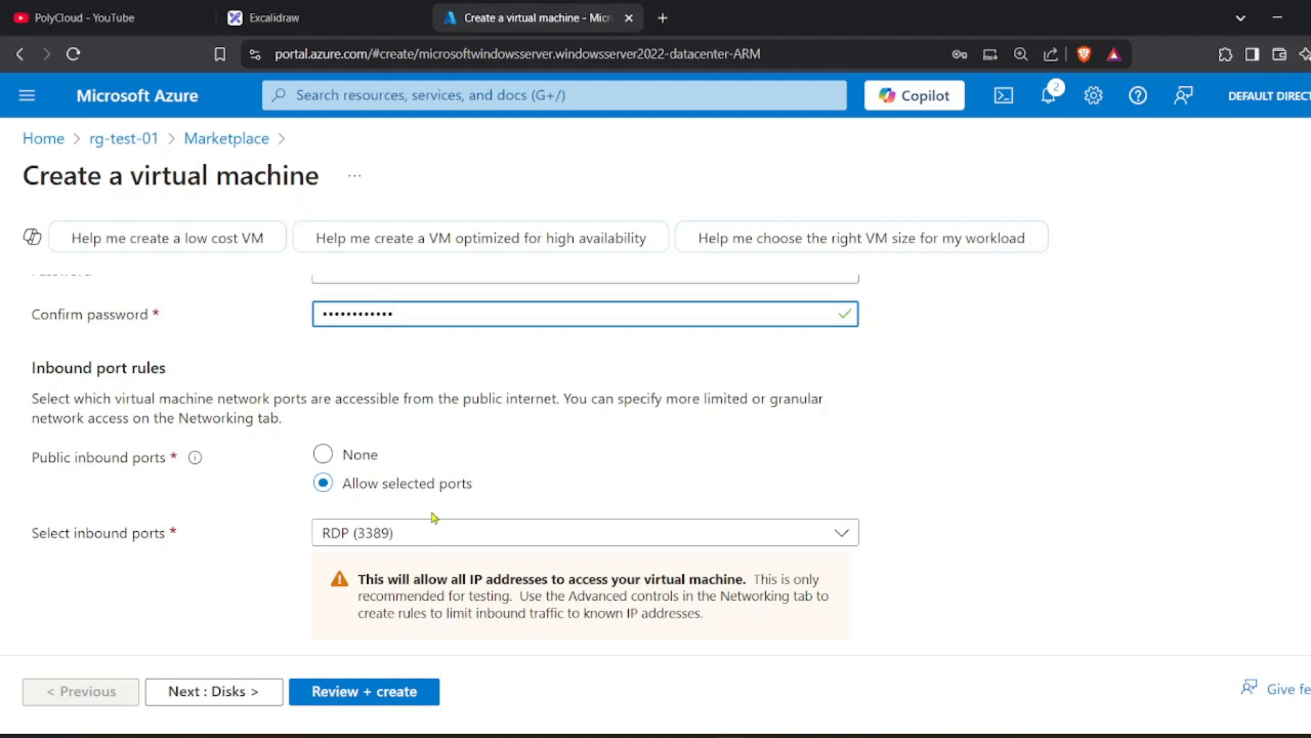
left_click(437, 537)
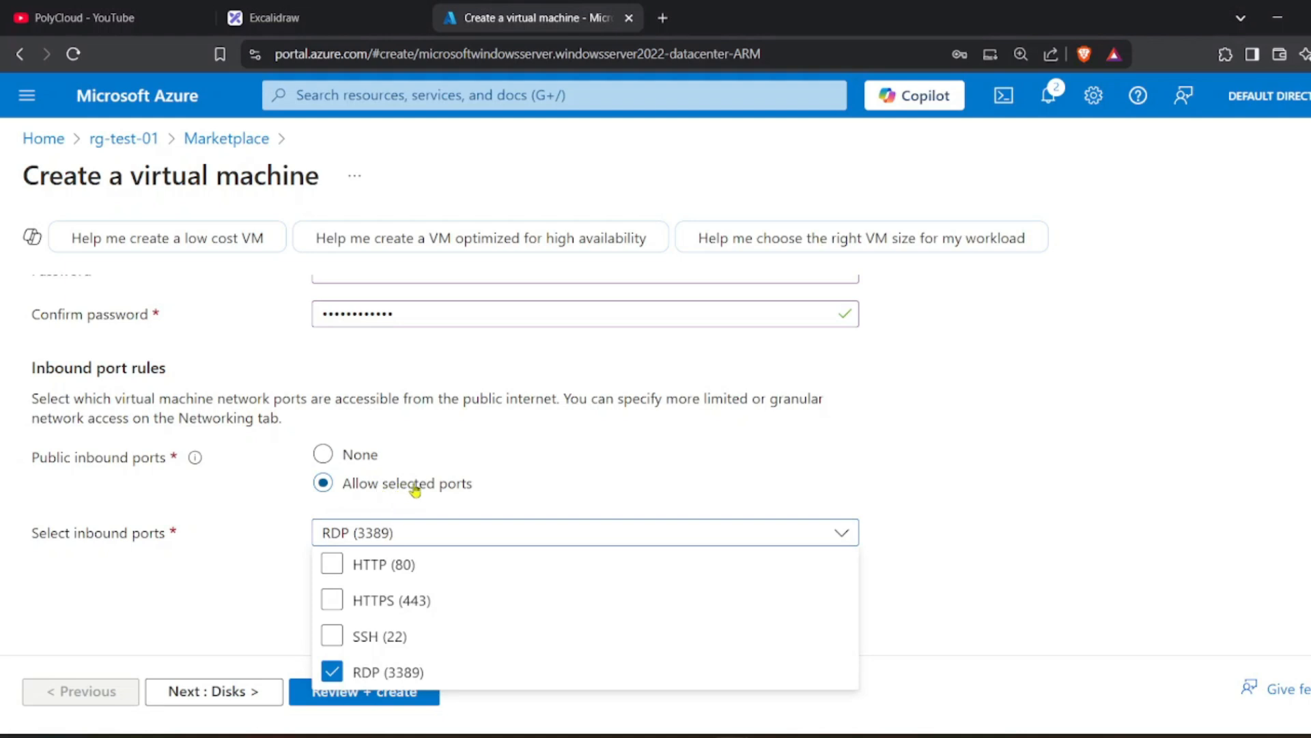
left_click(407, 537)
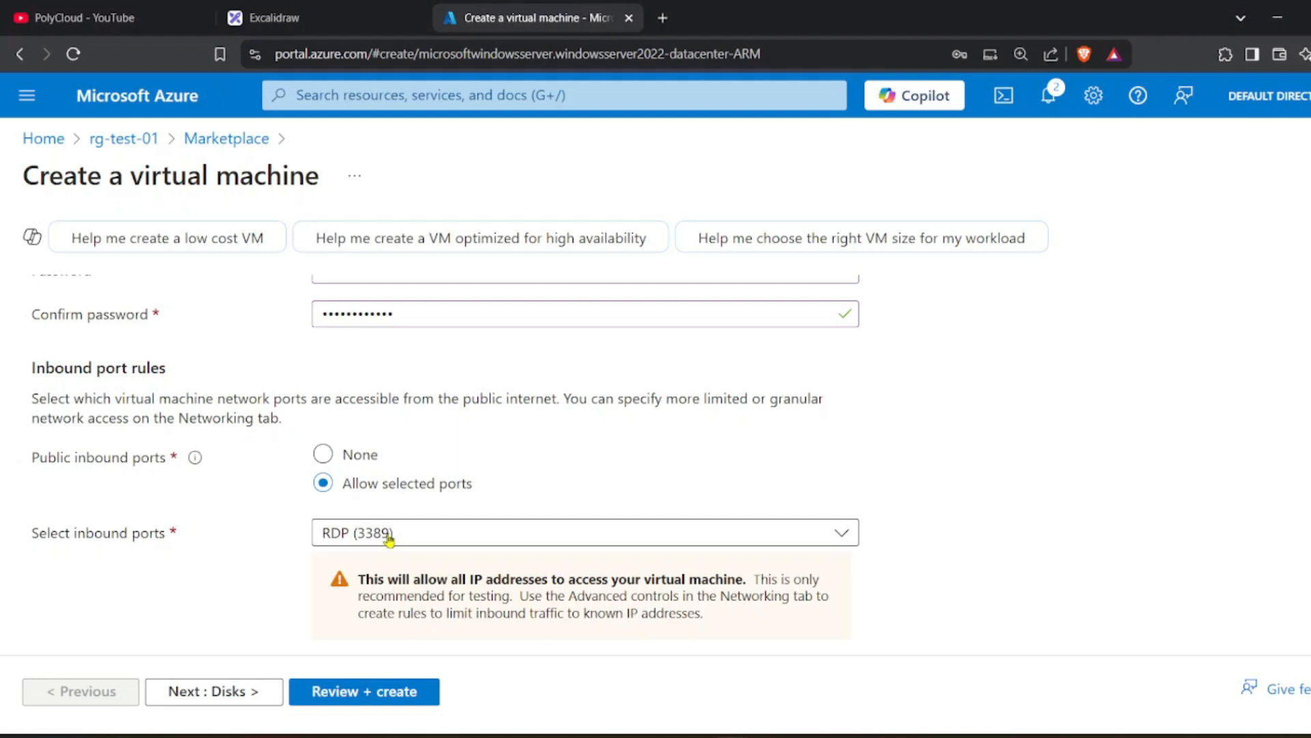
Highlight the warning about allowing all IP addresses on the Basics tab.
scroll(389, 539, "down", 3)
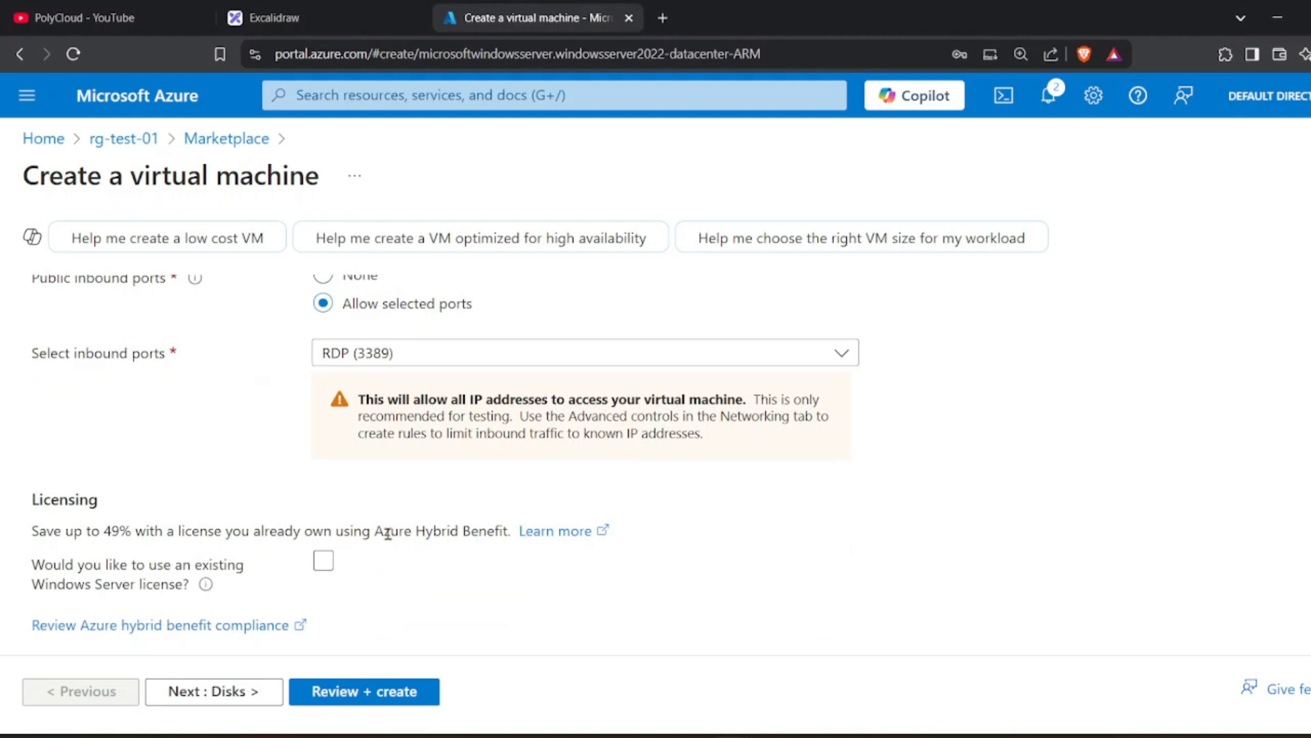
scroll(387, 534, "up", 1)
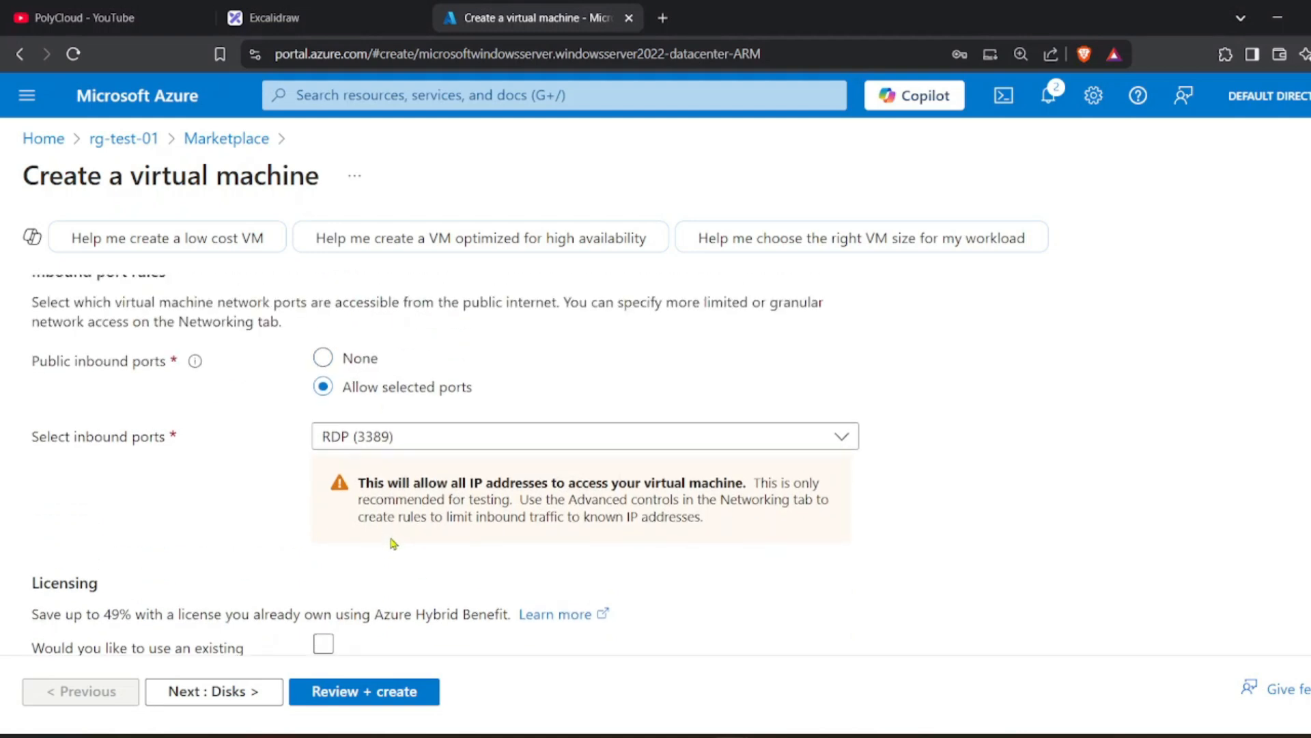
scroll(392, 543, "down", 1)
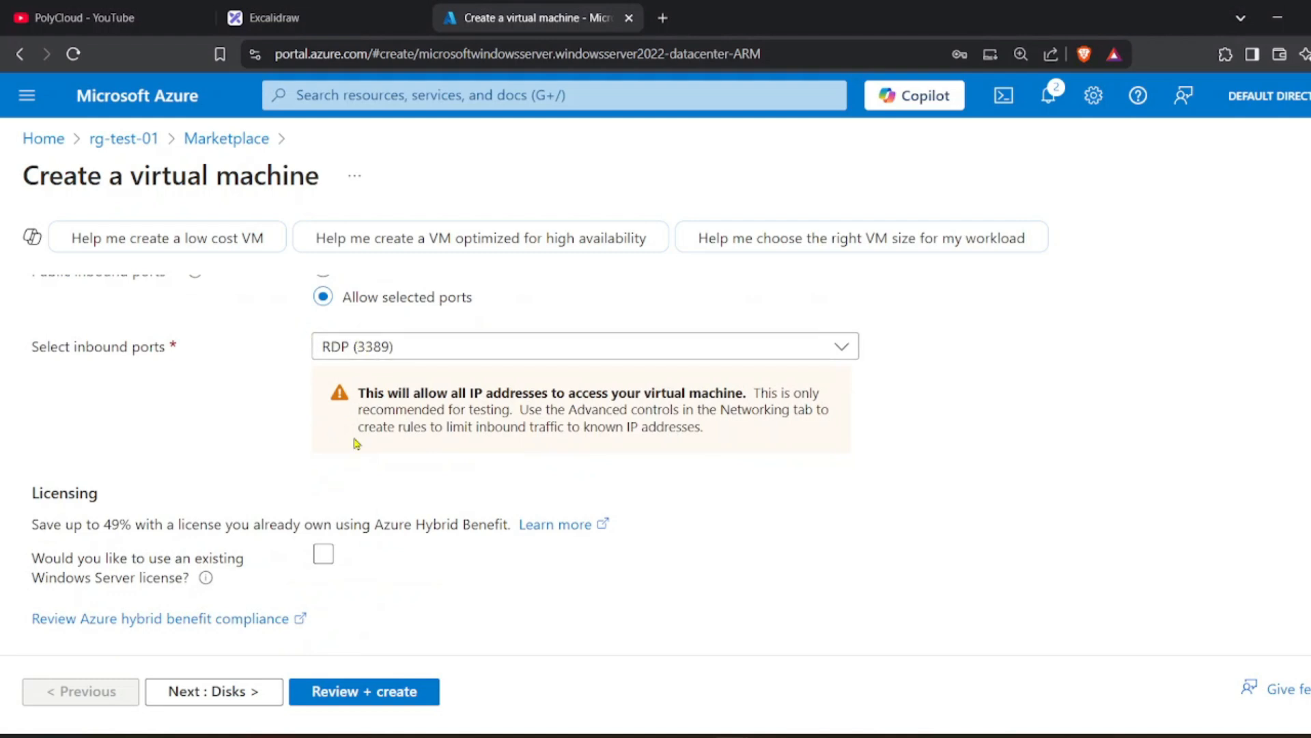
left_click_drag(358, 394, 732, 435)
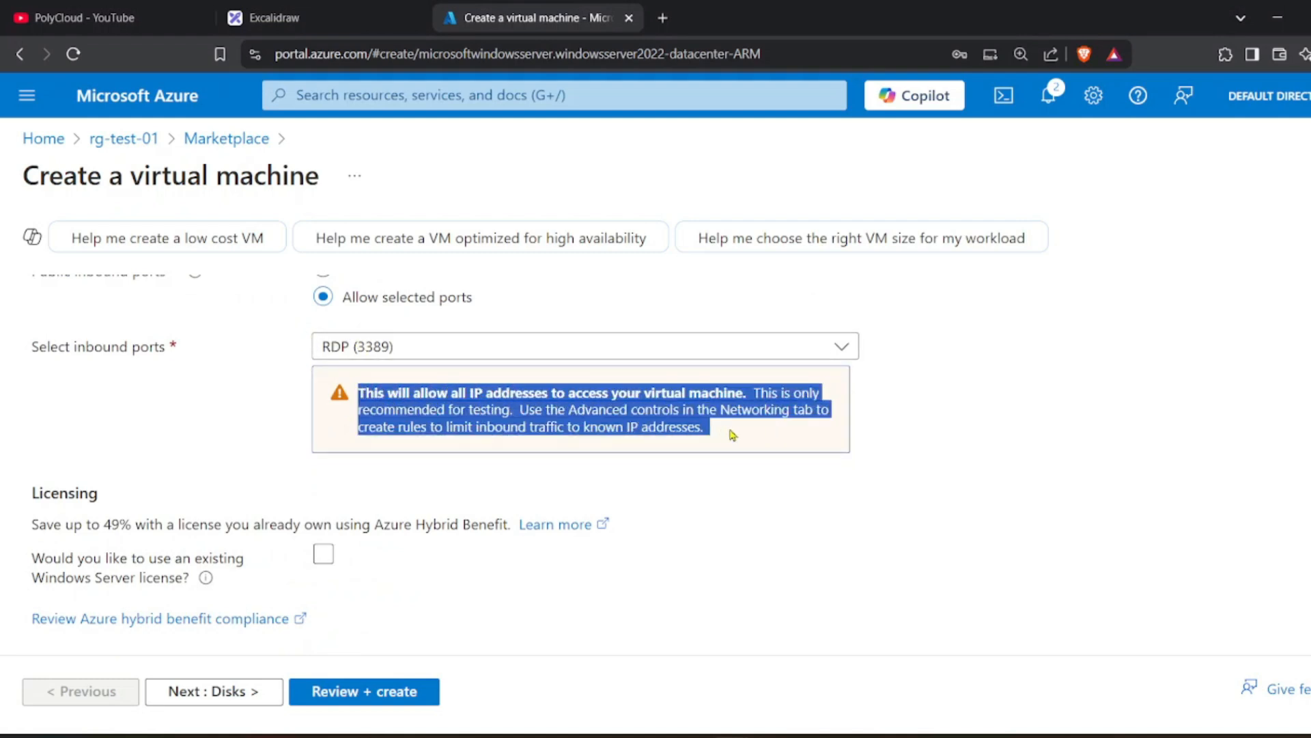
left_click(962, 413)
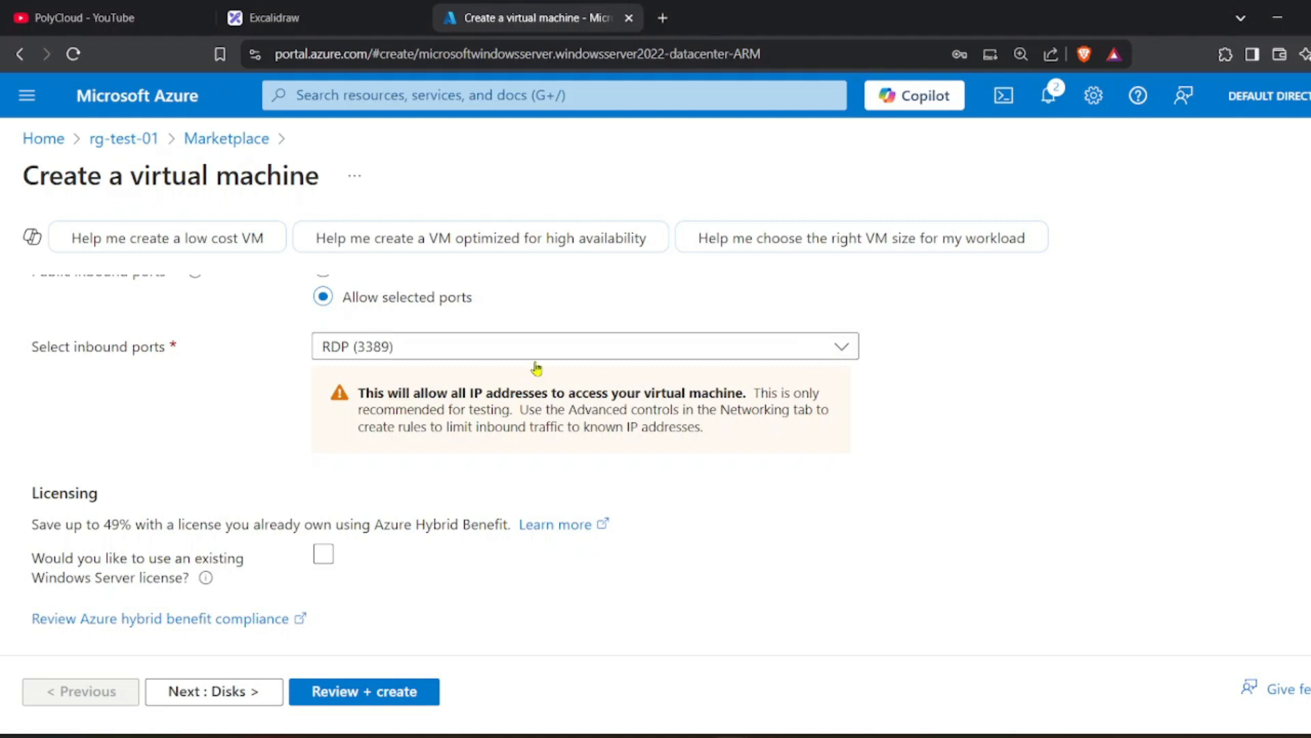
Read the Azure Hybrid Benefit licensing note and toggle its checkbox, leaving no existing license applied.
left_click_drag(27, 531, 301, 526)
double_click(295, 529)
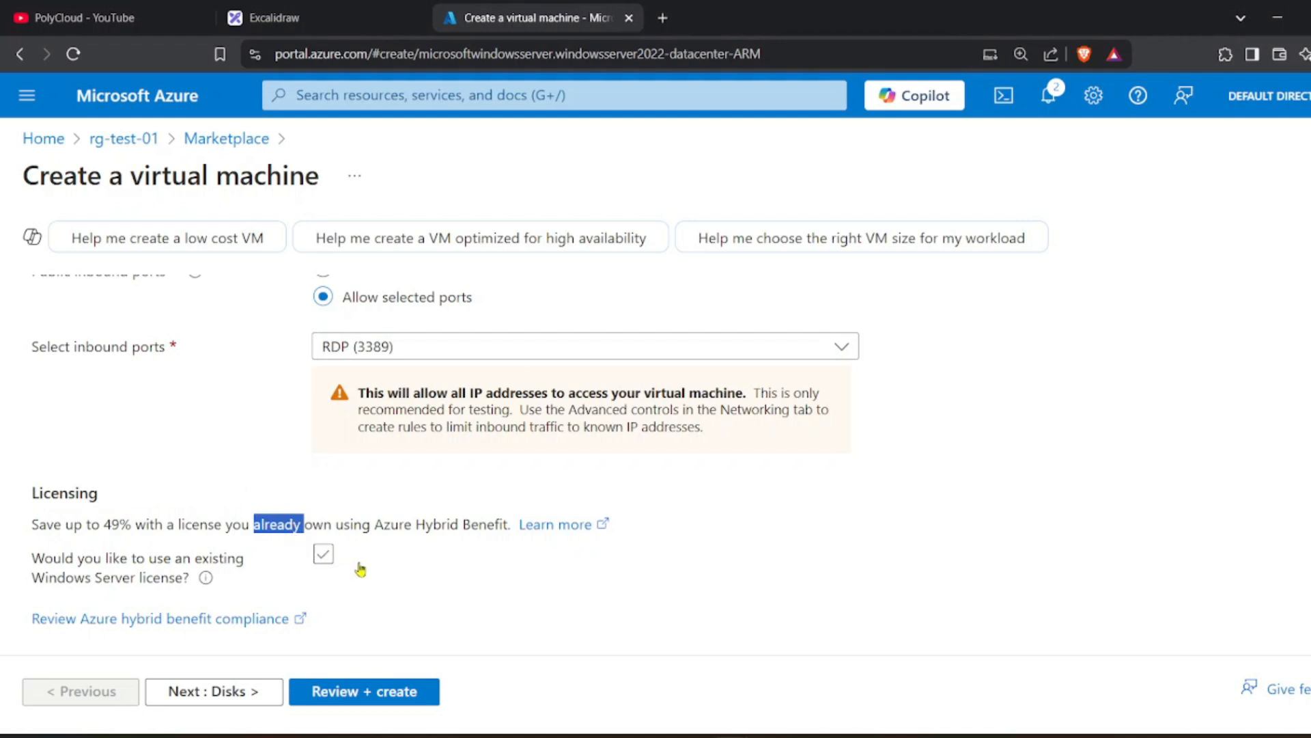
left_click(437, 526)
double_click(437, 526)
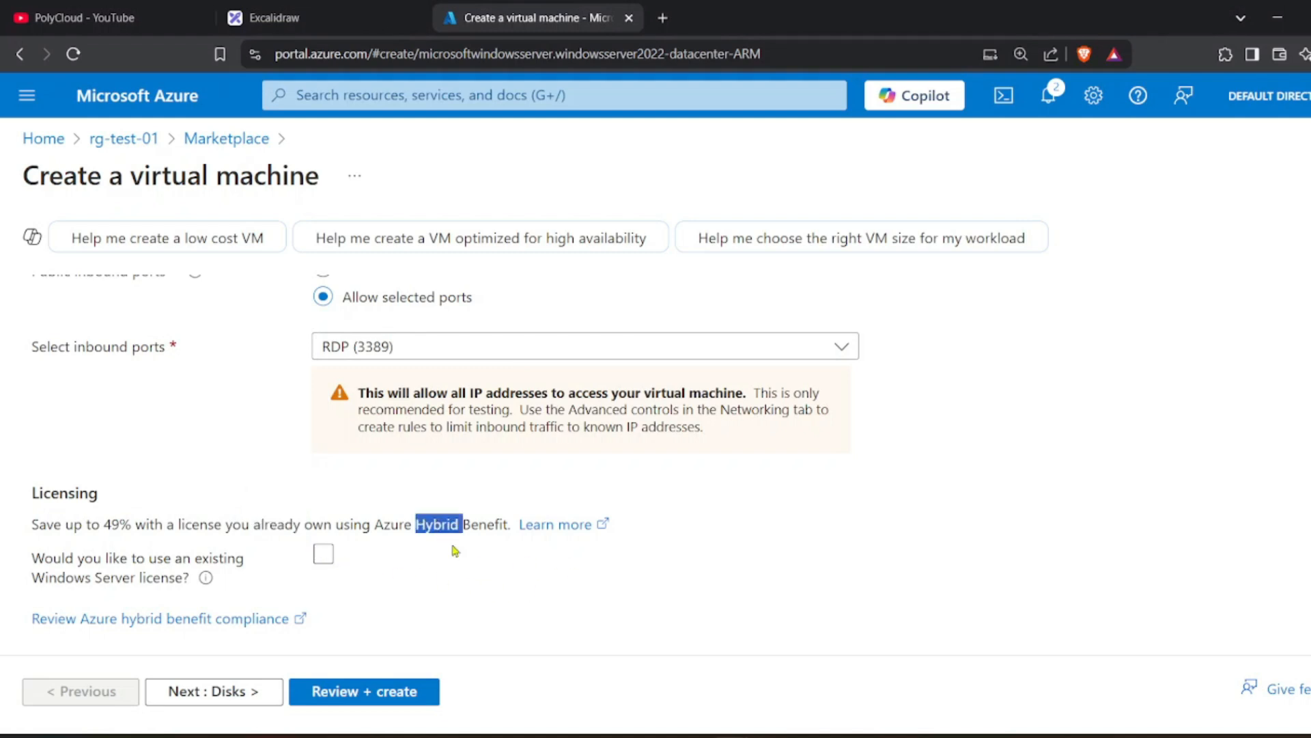
left_click(474, 556)
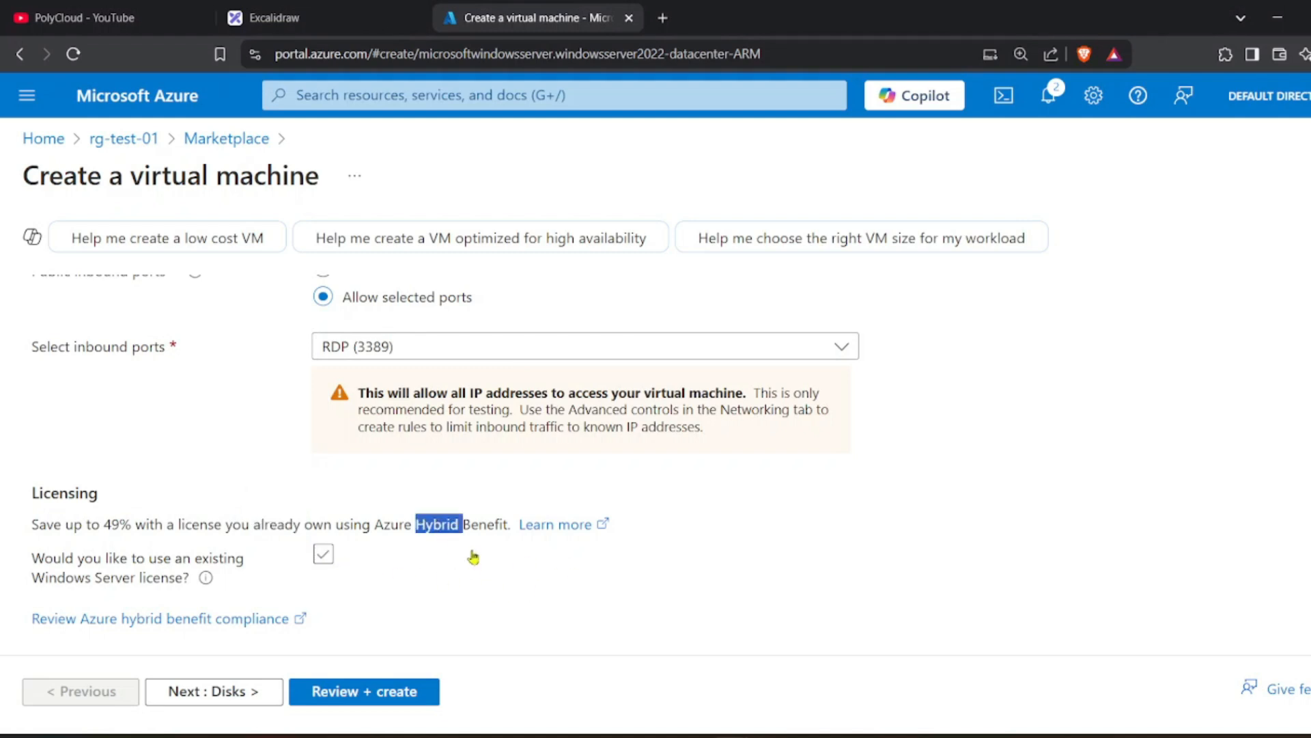
left_click(322, 555)
left_click(420, 524)
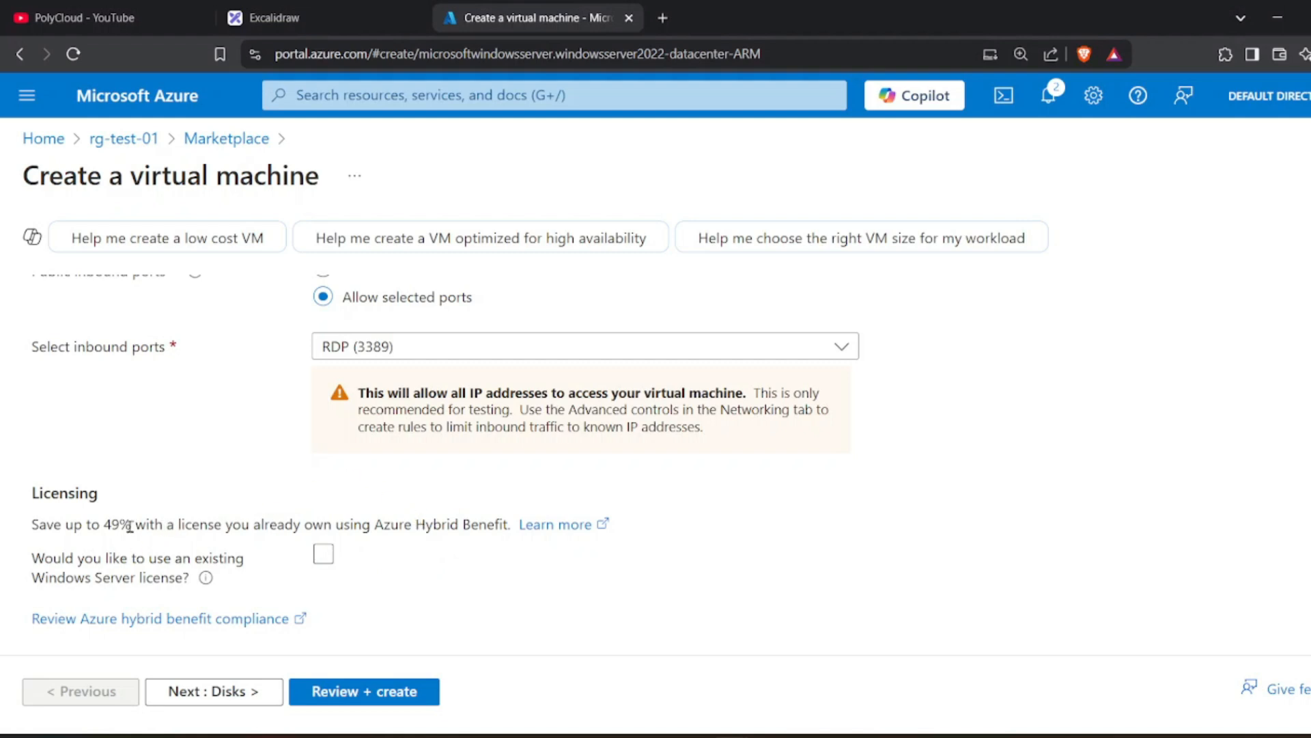
left_click(316, 561)
scroll(324, 505, "up", 8)
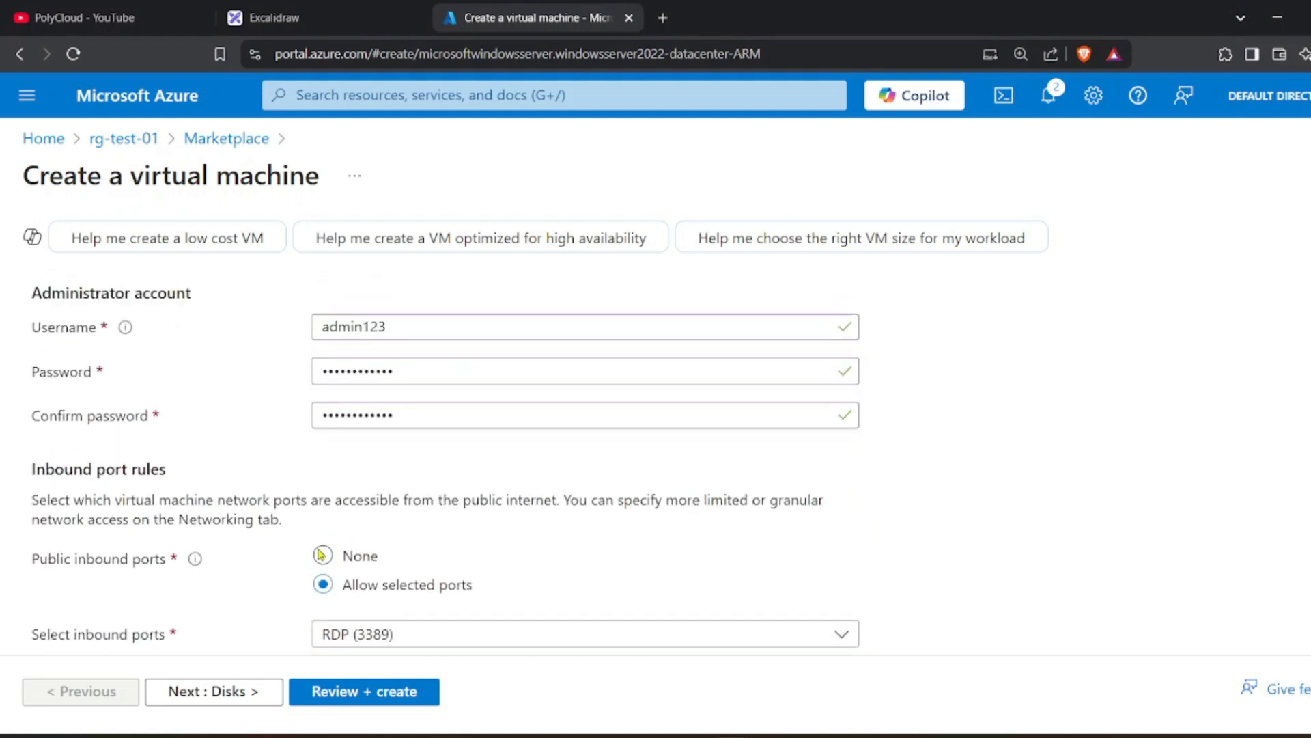
scroll(463, 398, "up", 3)
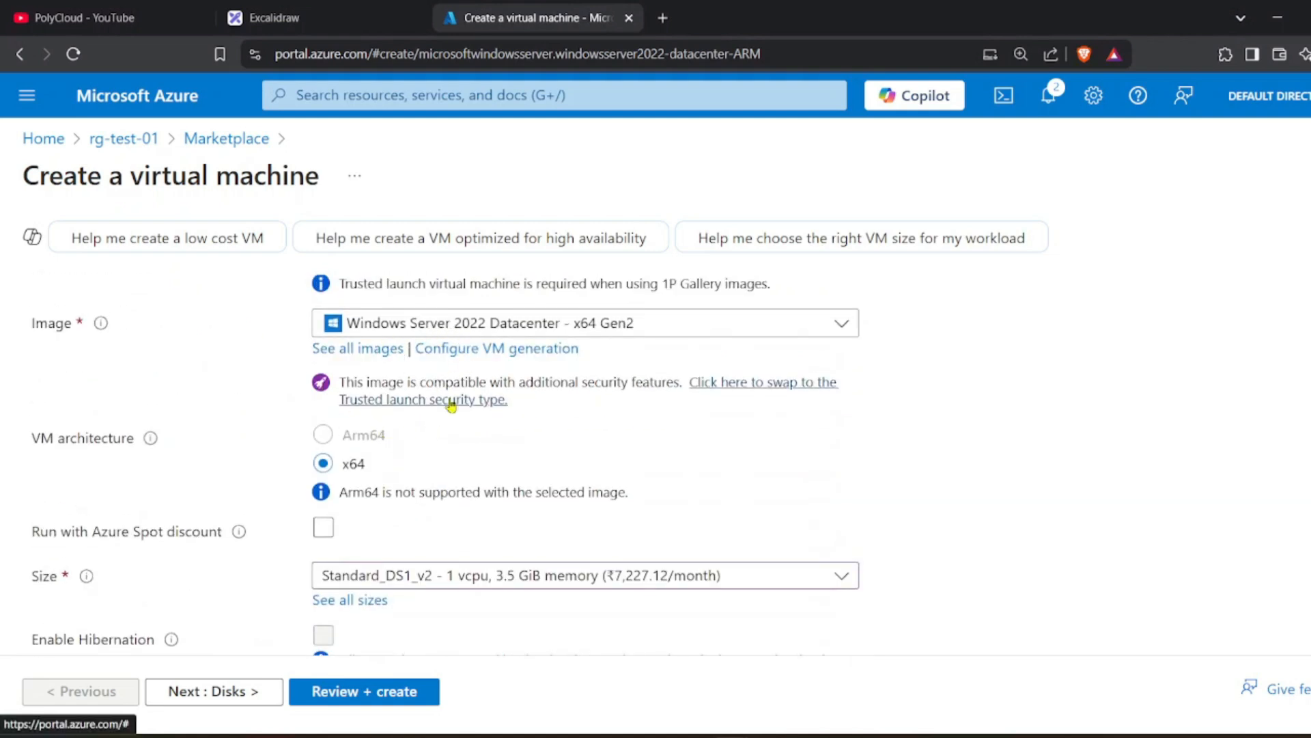
scroll(574, 391, "down", 4)
scroll(574, 391, "down", 6)
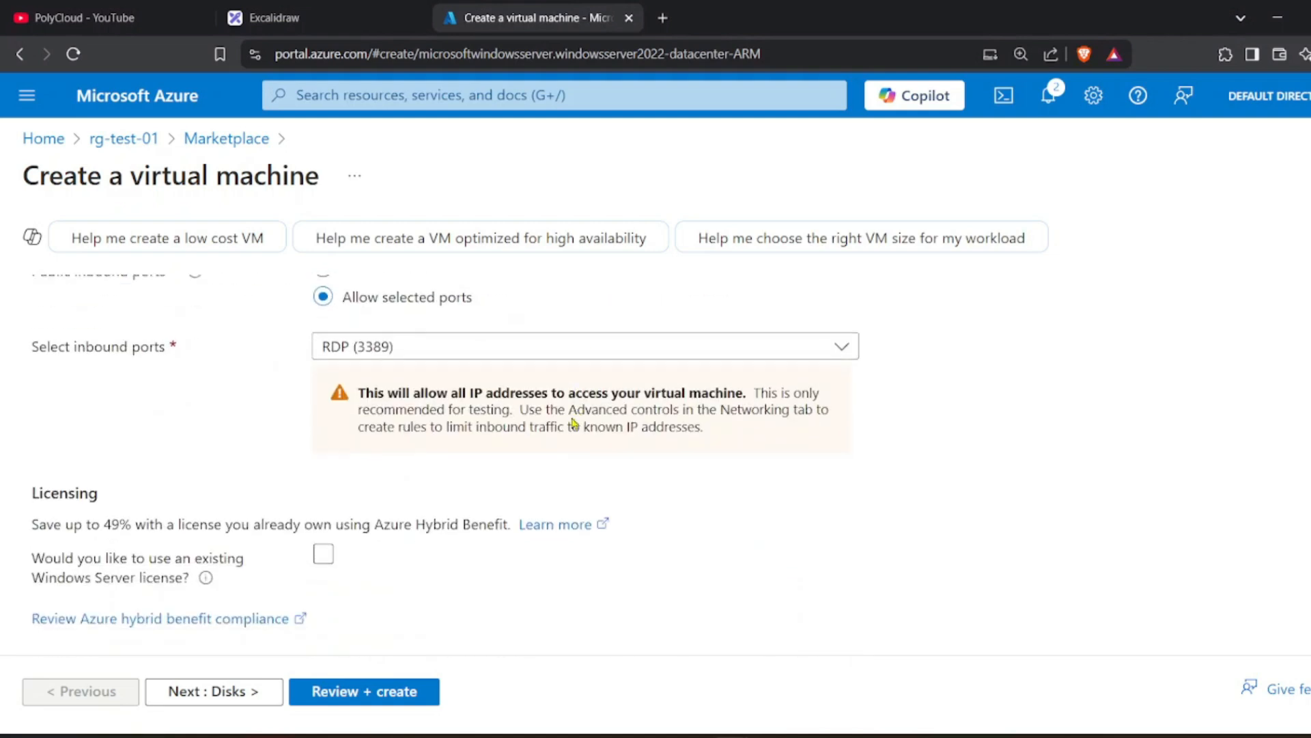
Search for the Azure Pricing Calculator in a new tab and add Virtual Machines to the estimate.
left_click(666, 18)
left_click(681, 61)
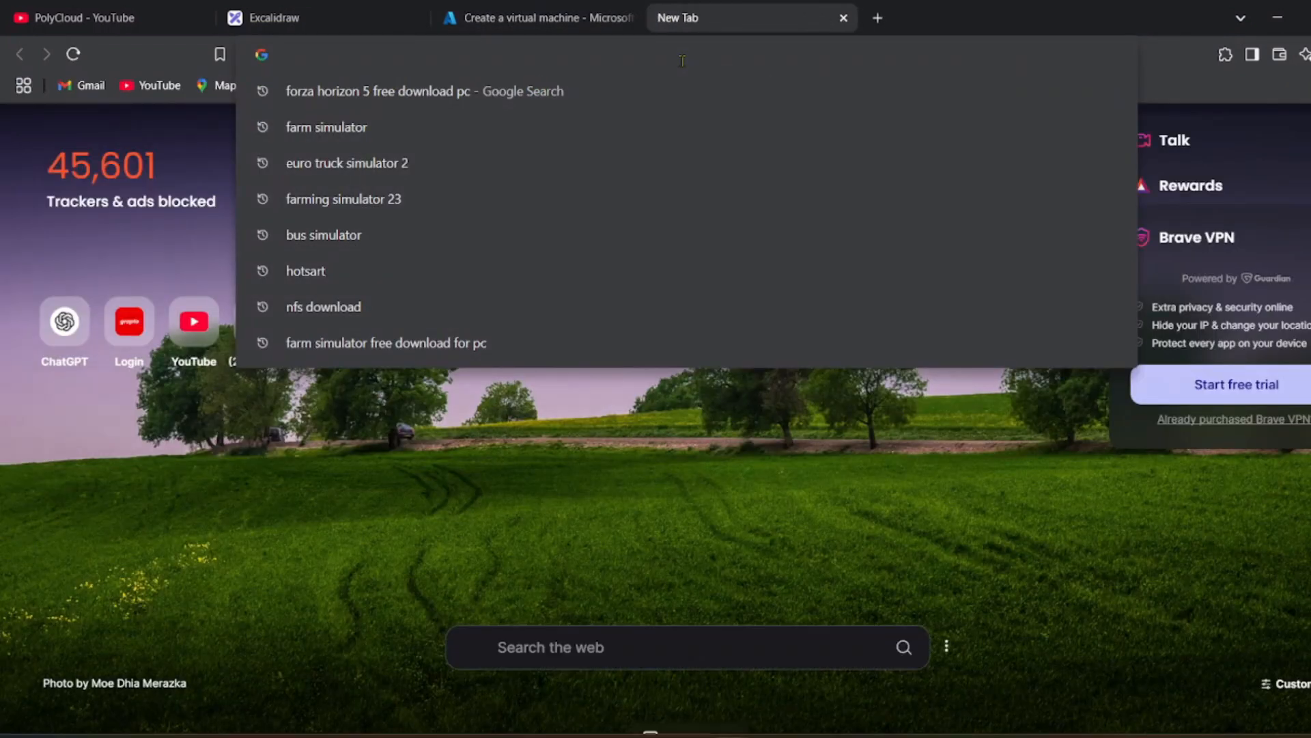
type("pricce calculator")
key("Return")
left_click(317, 336)
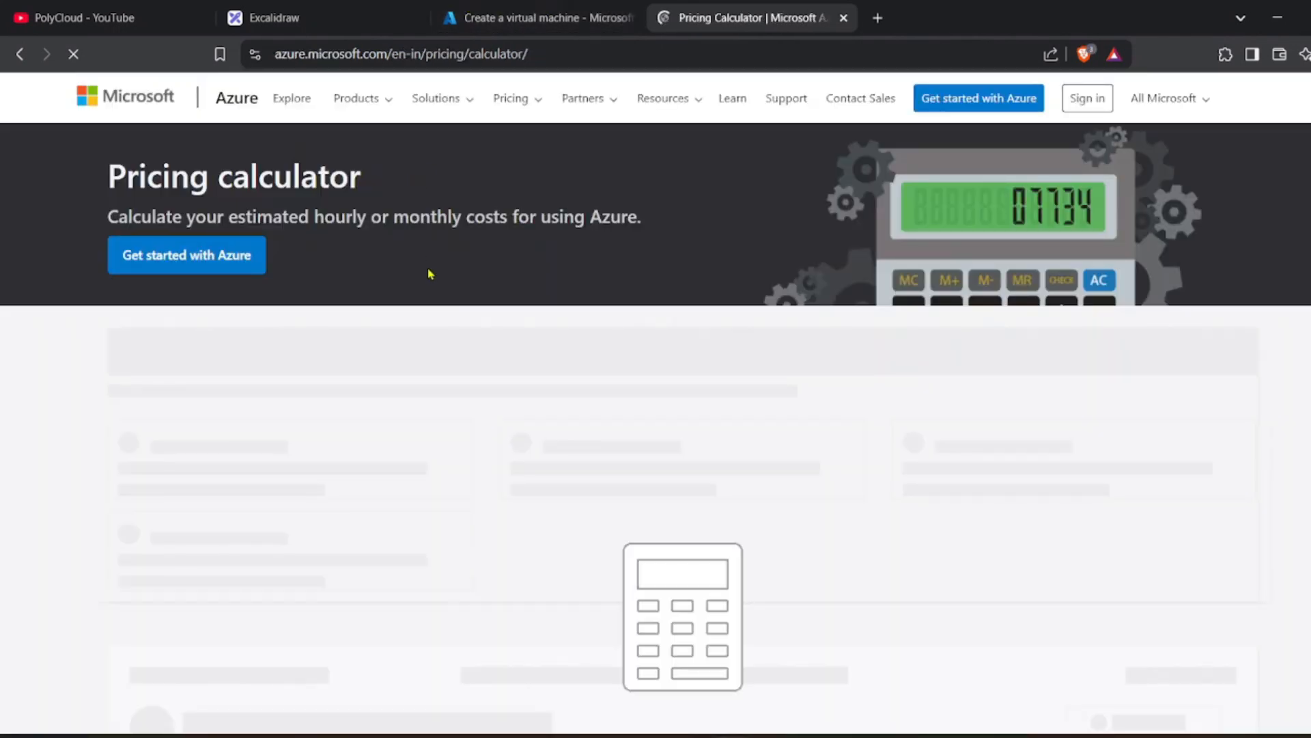
scroll(369, 307, "down", 4)
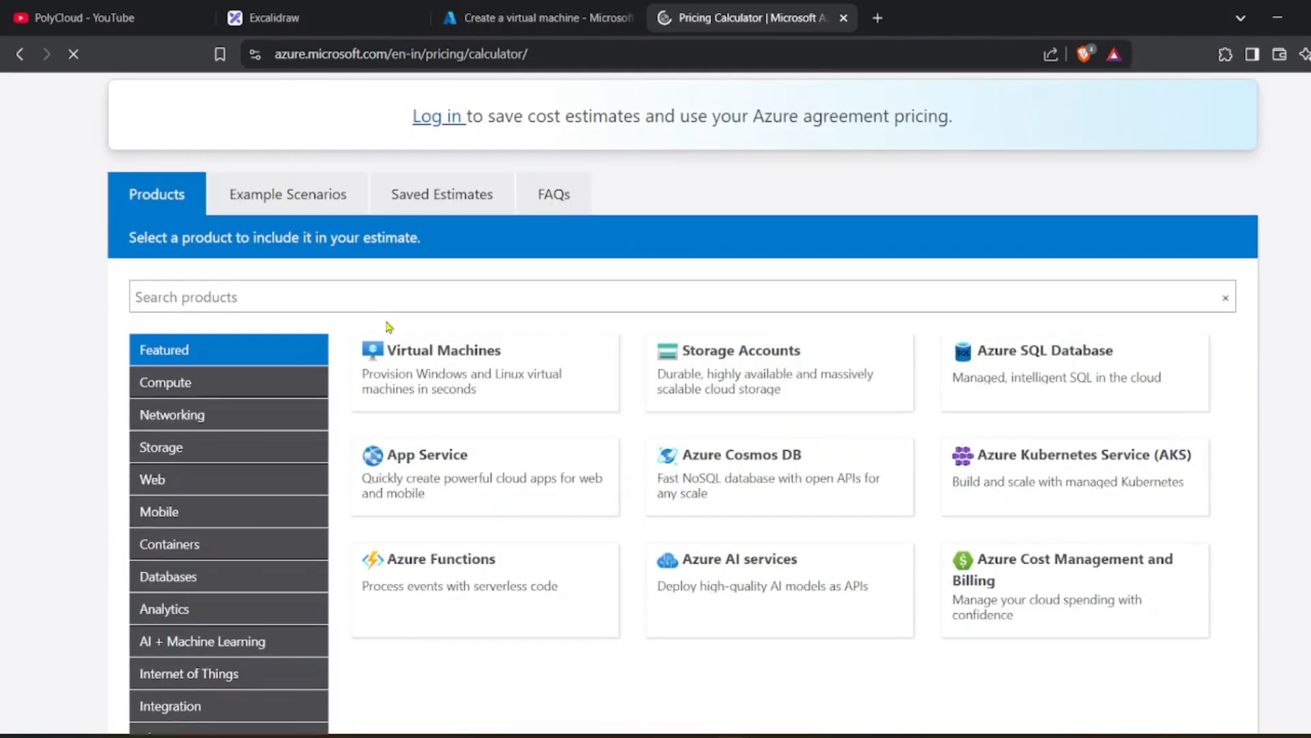
left_click(464, 369)
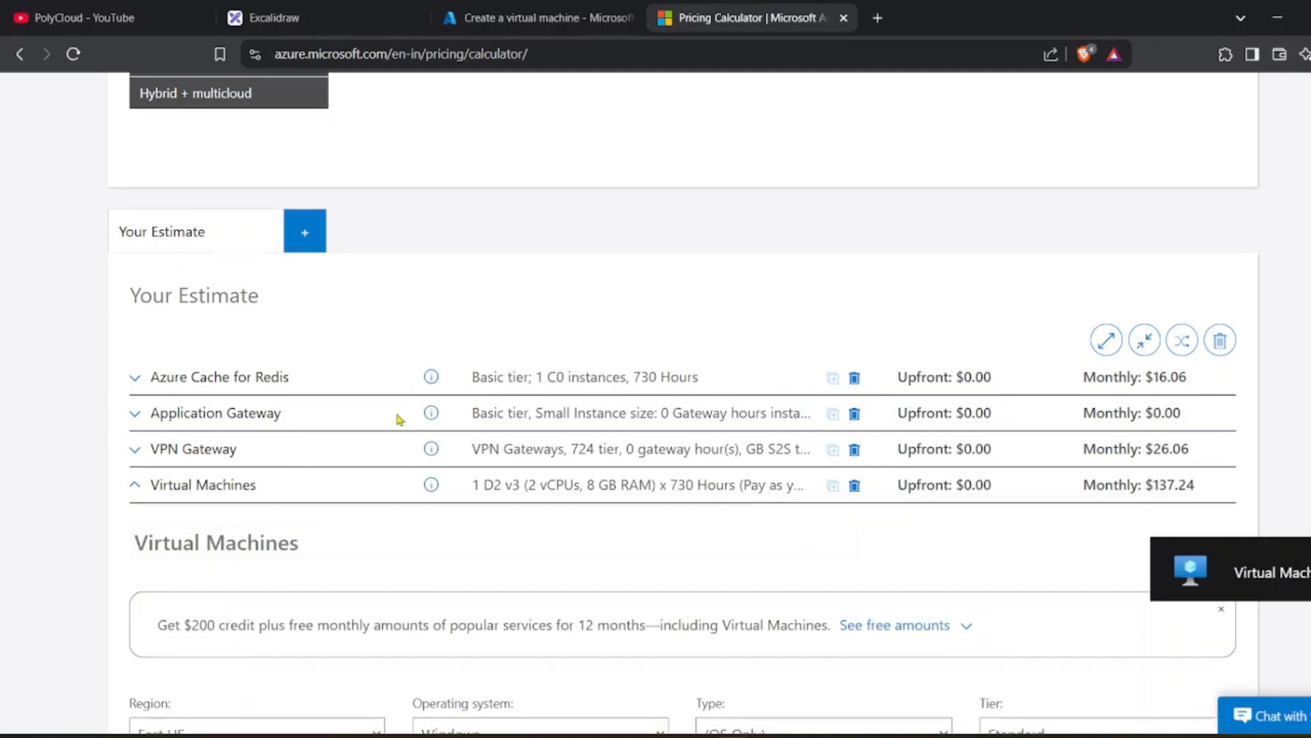
Delete the Azure Cache for Redis, Application Gateway and VPN Gateway rows, leaving only Virtual Machines.
left_click(854, 203)
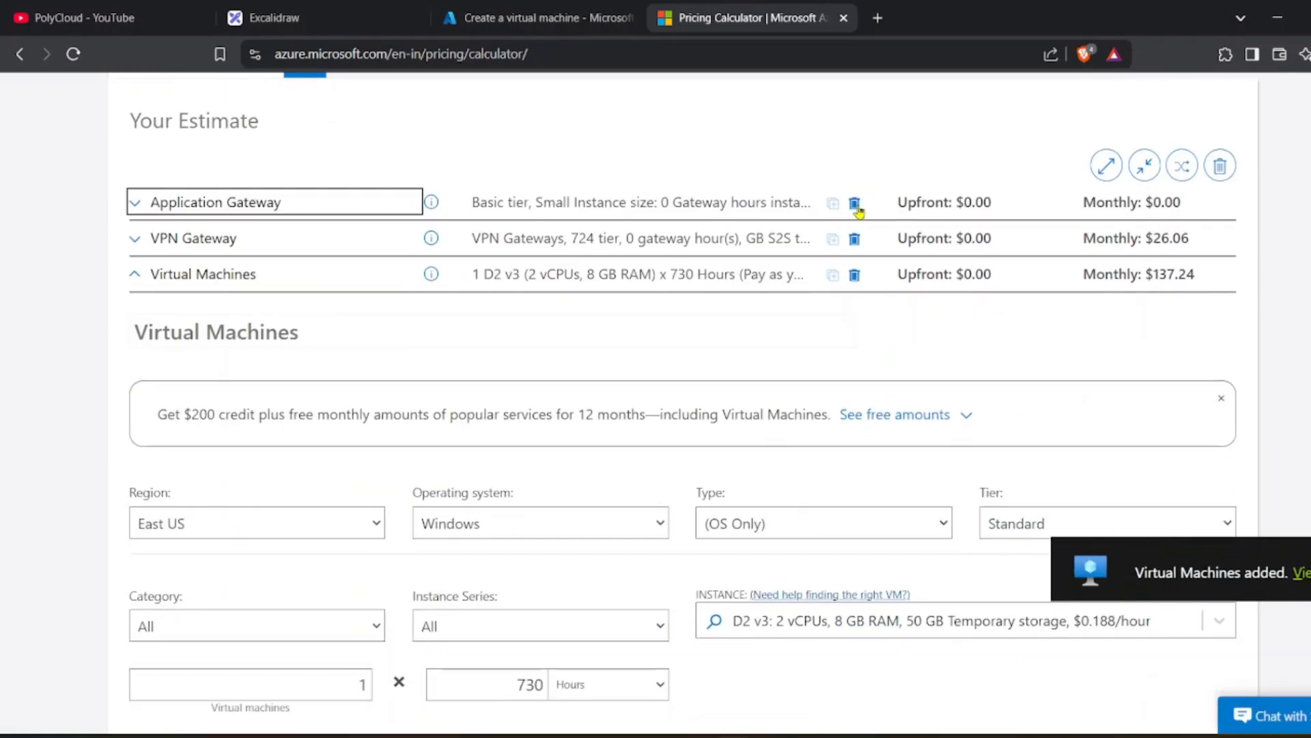
left_click(854, 203)
left_click(854, 203)
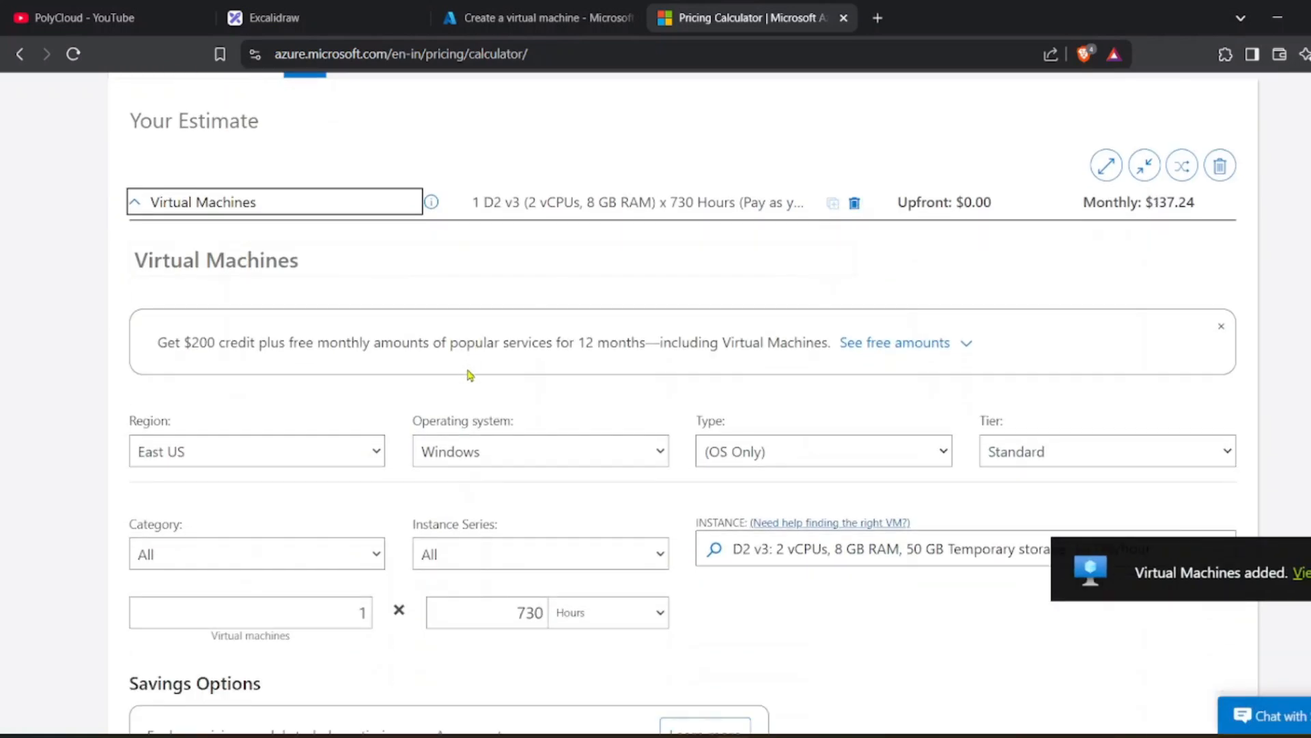
scroll(472, 374, "down", 5)
scroll(476, 376, "up", 5)
scroll(545, 400, "down", 2)
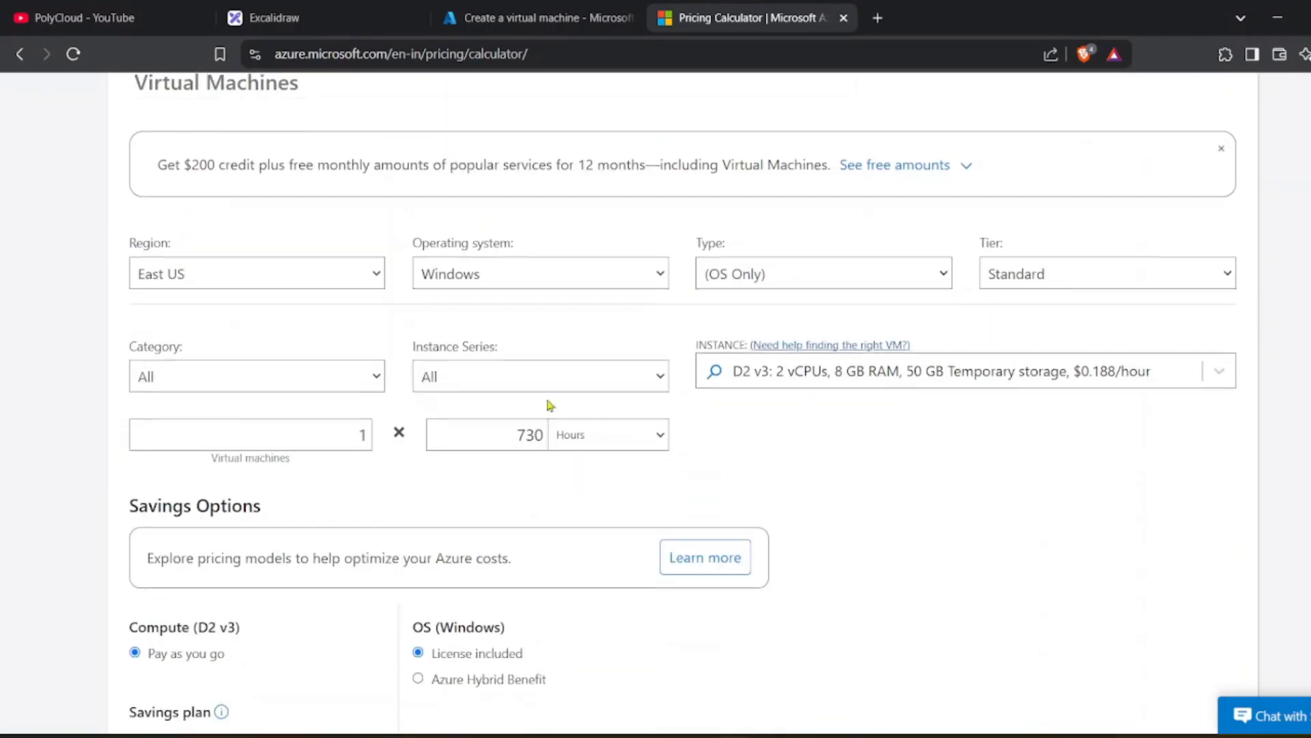
scroll(566, 438, "down", 1)
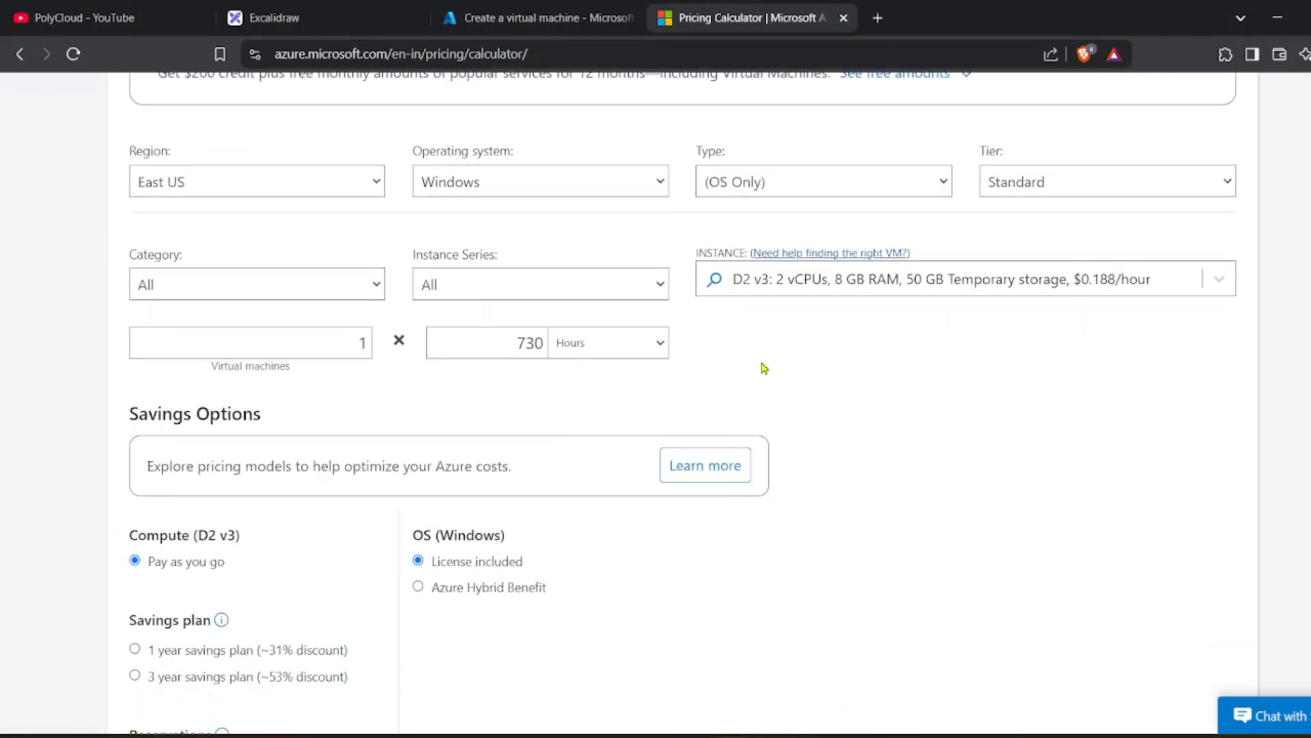
scroll(656, 352, "up", 1)
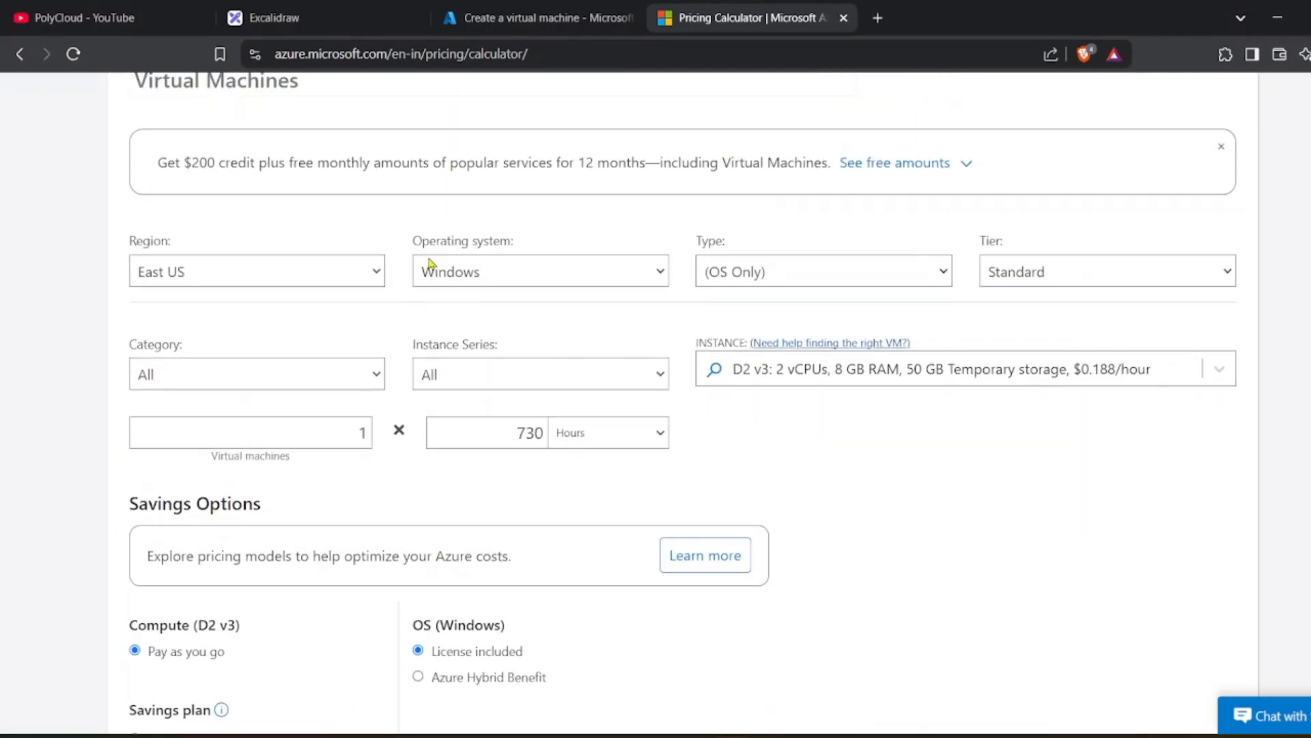
left_click_drag(410, 241, 510, 240)
scroll(482, 295, "down", 2)
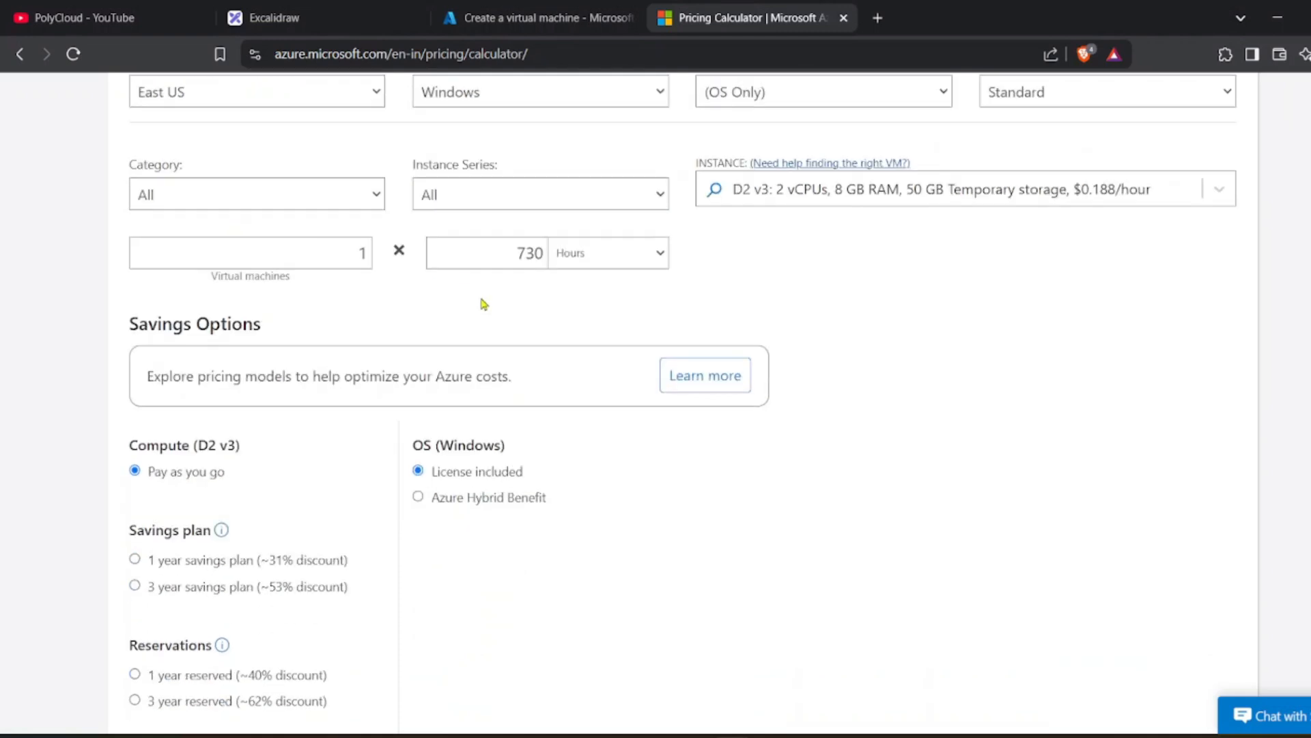
scroll(534, 364, "down", 1)
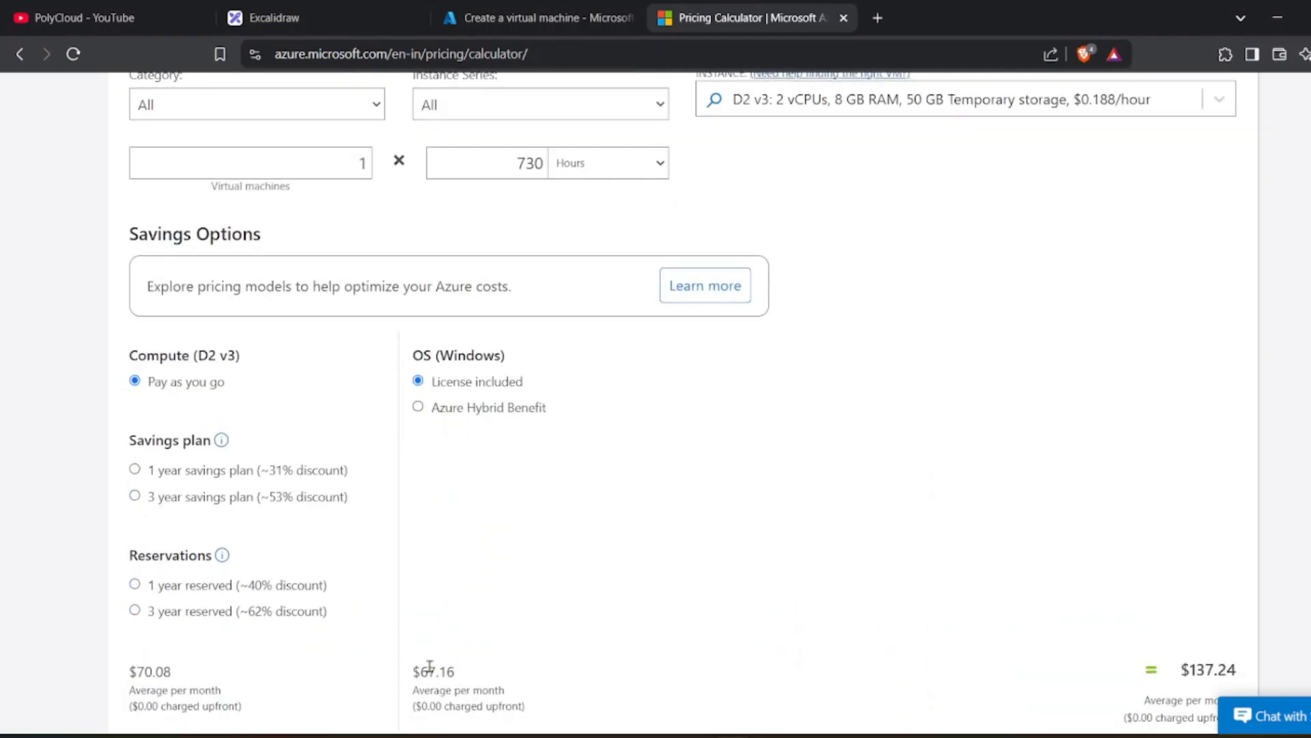
Compare the $67.16 Windows licence cost against Azure Hybrid Benefit, then revert to License included.
left_click_drag(428, 670, 459, 671)
left_click(469, 410)
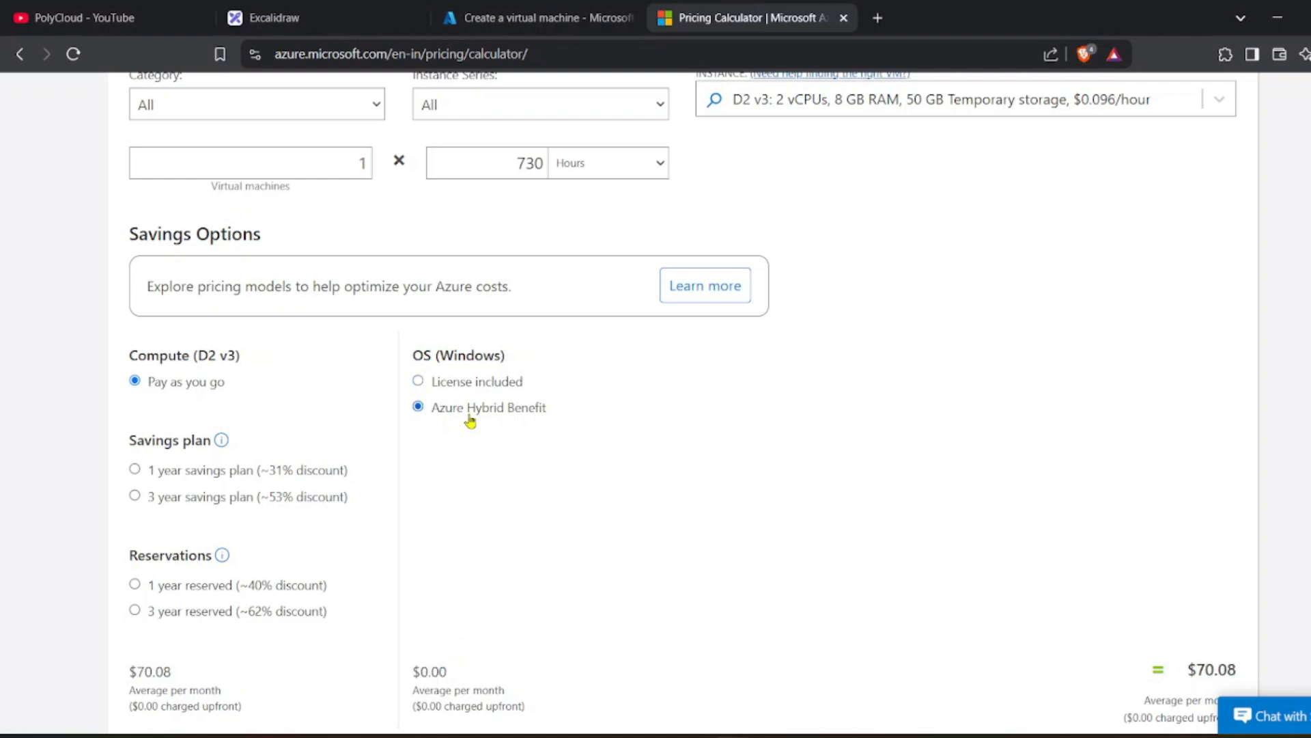
left_click(465, 383)
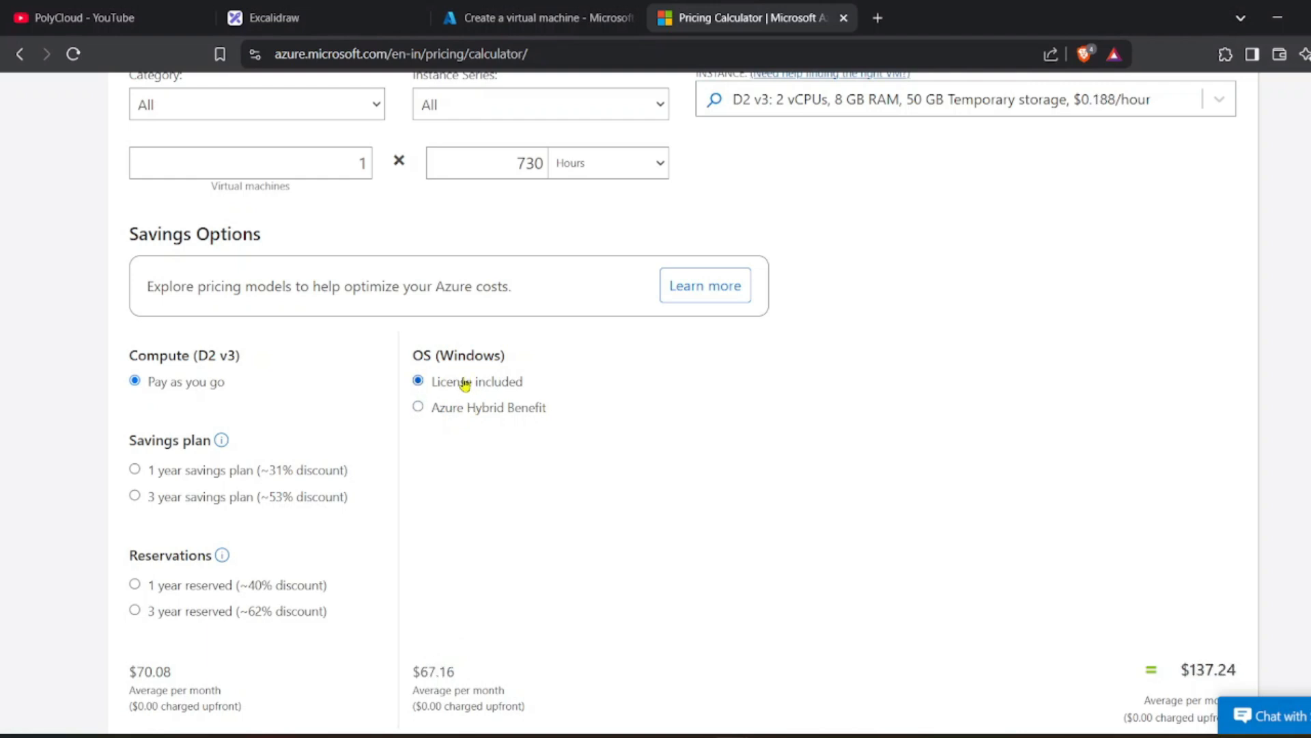
left_click_drag(430, 410, 566, 407)
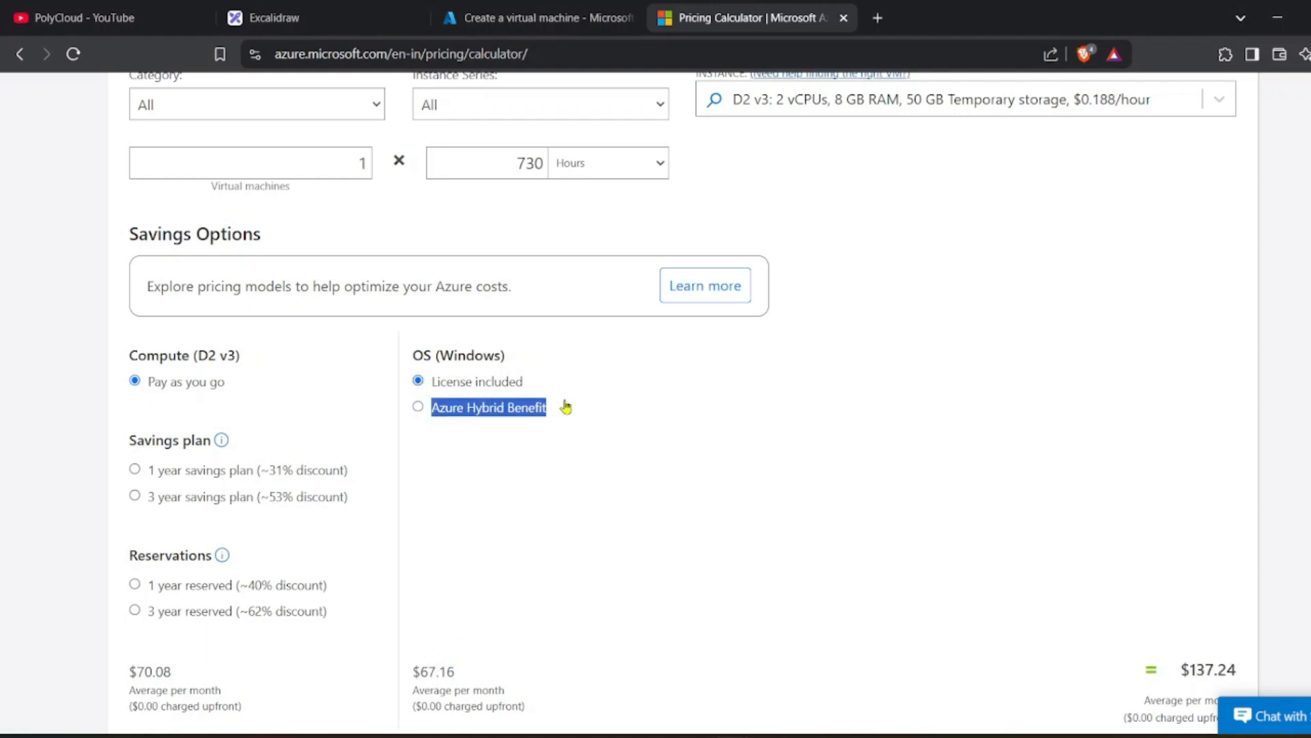
scroll(507, 431, "down", 3)
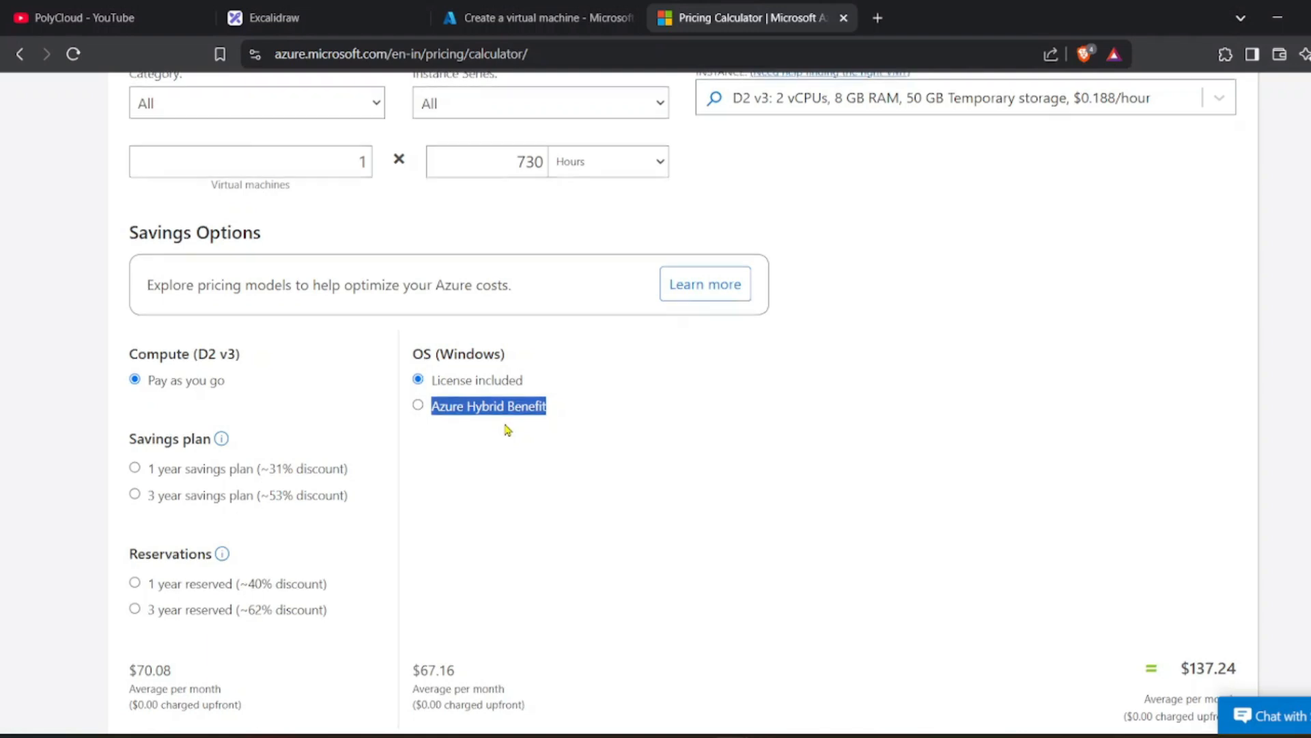
scroll(507, 430, "down", 10)
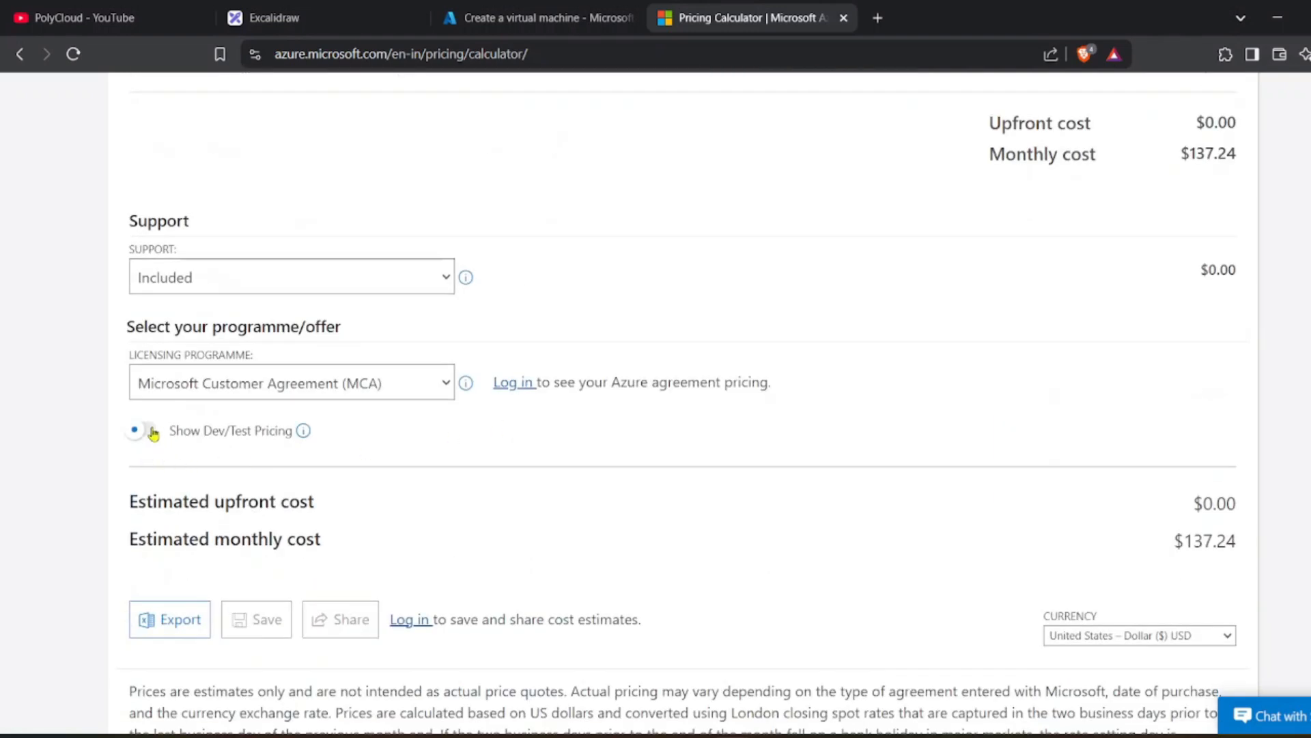
Enable Dev/Test pricing to cut the estimate to $70.08, then return to the VM creation form.
left_click(152, 430)
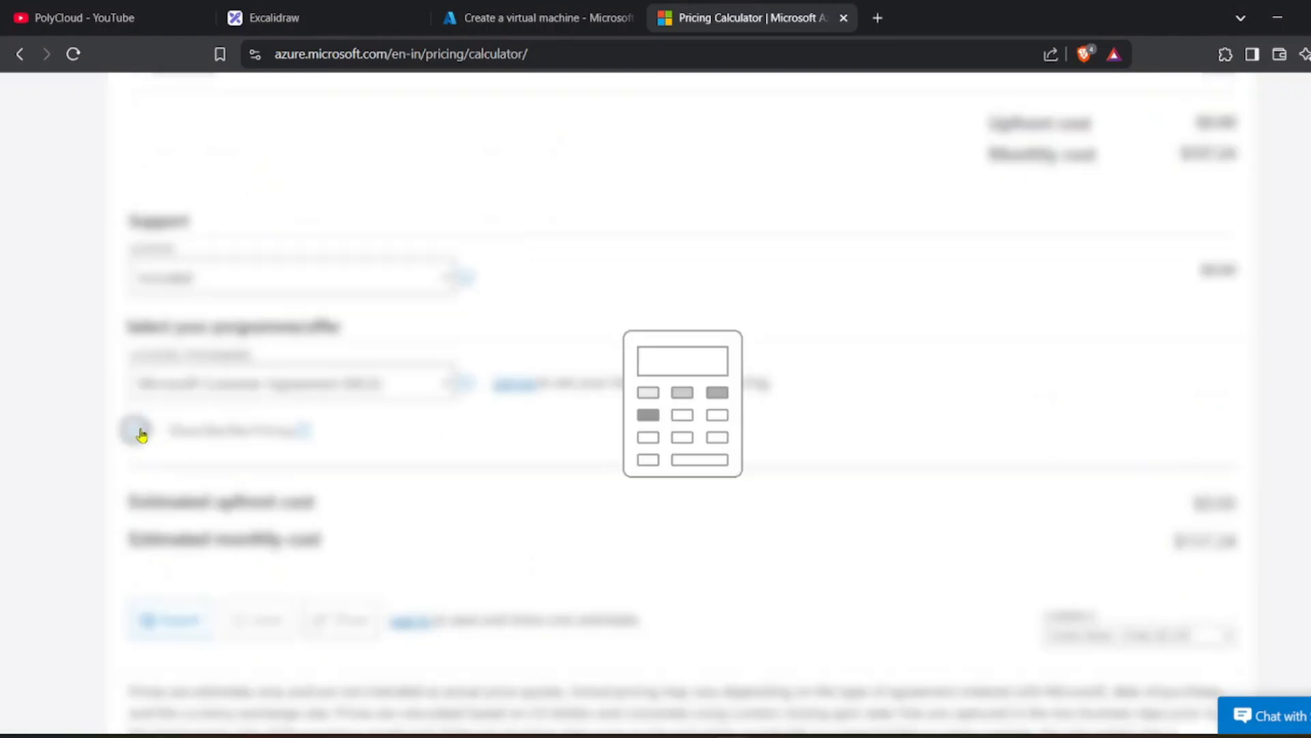
scroll(304, 433, "up", 8)
scroll(509, 246, "up", 1)
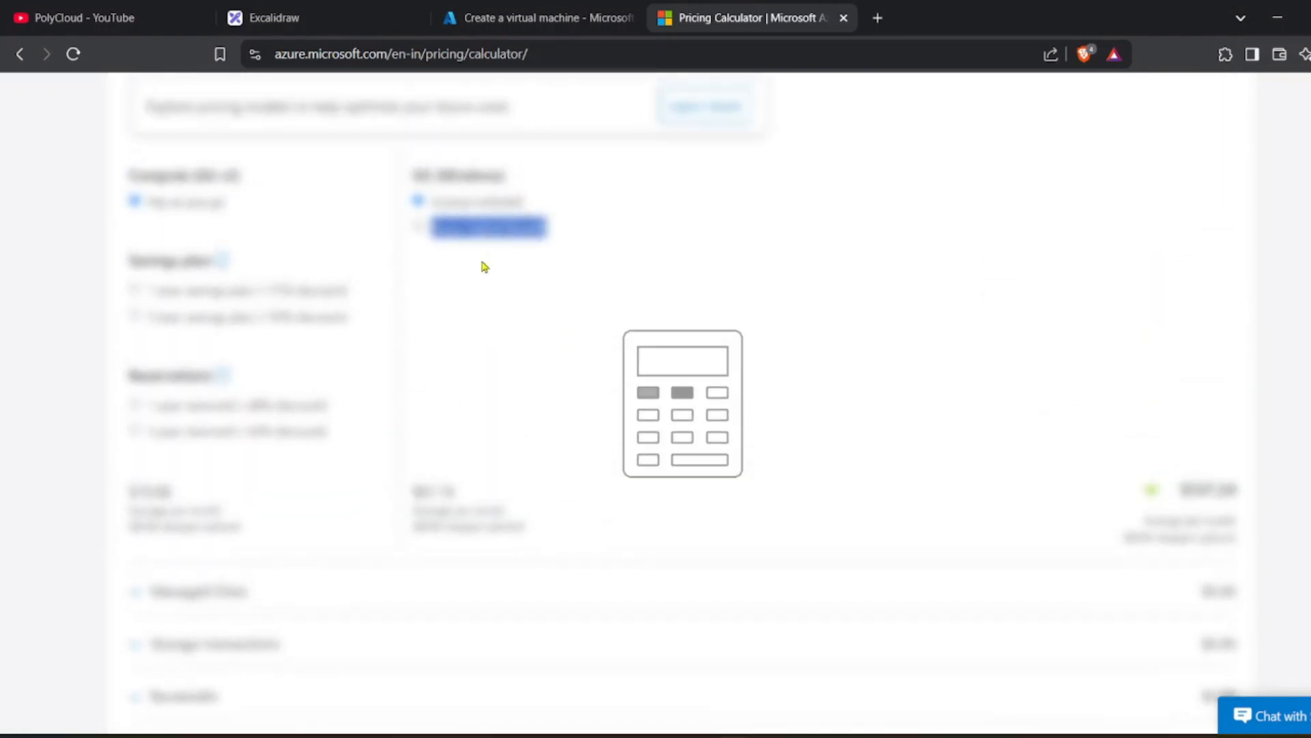
double_click(475, 502)
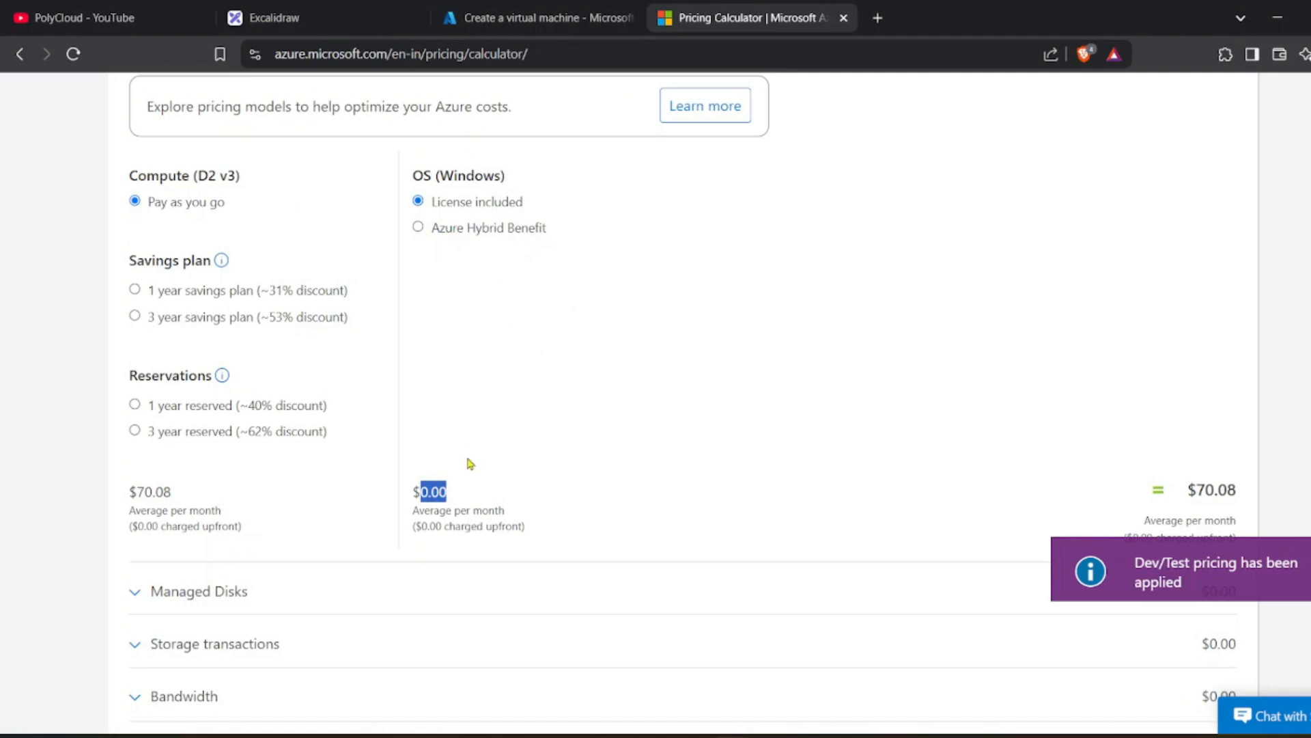
left_click(562, 21)
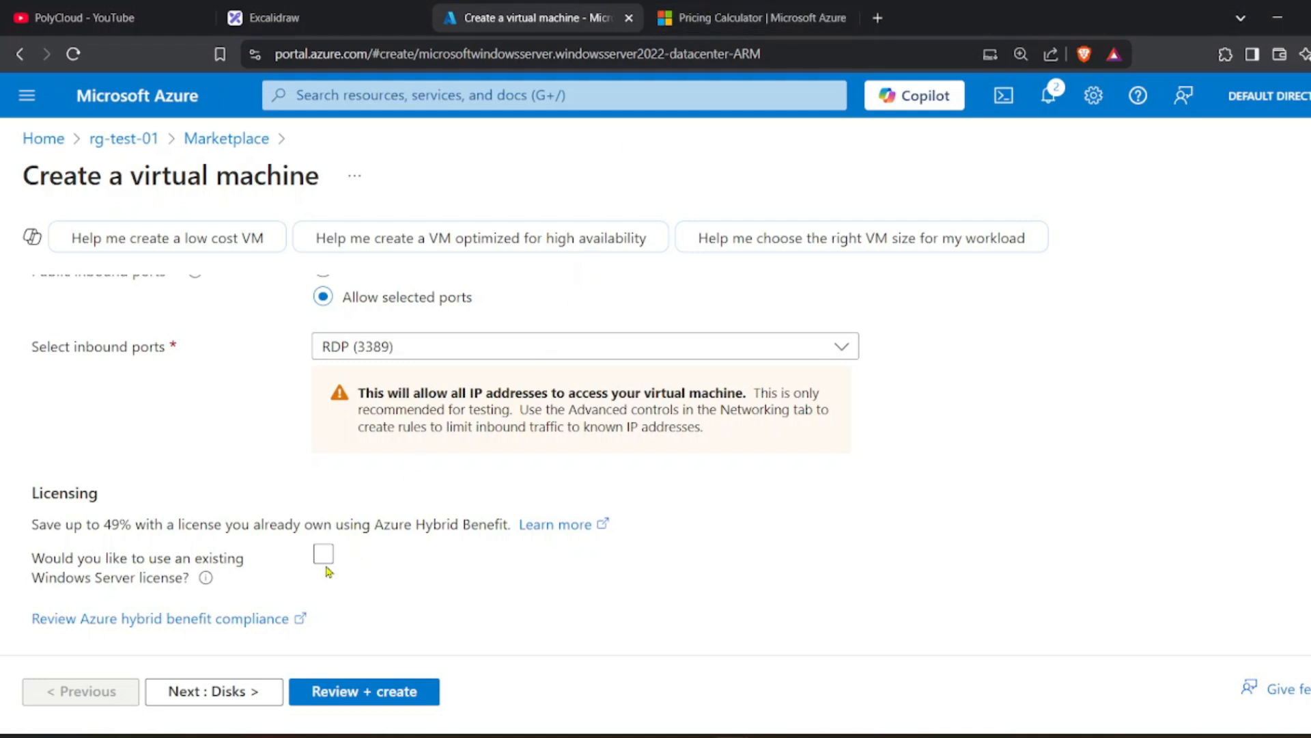
On the Disks tab, choose 128 GiB (P10) as the OS disk size.
left_click(214, 691)
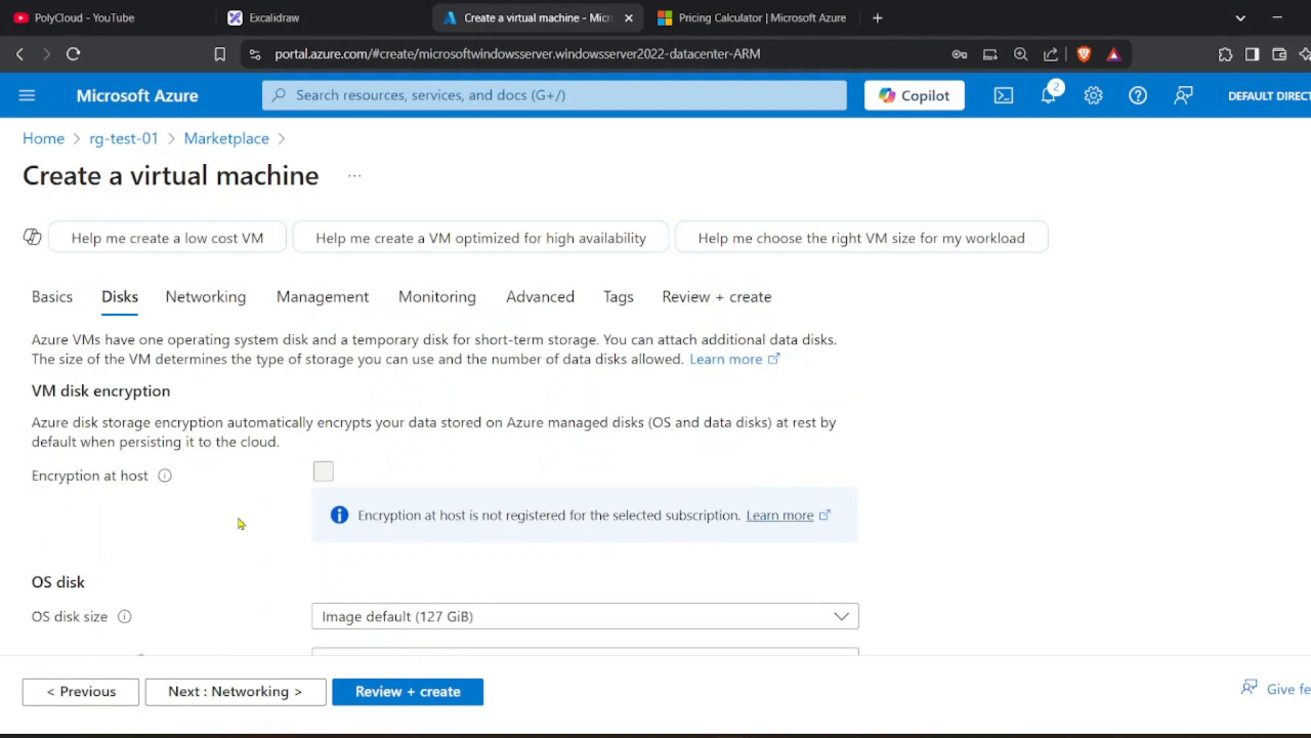
scroll(241, 523, "down", 4)
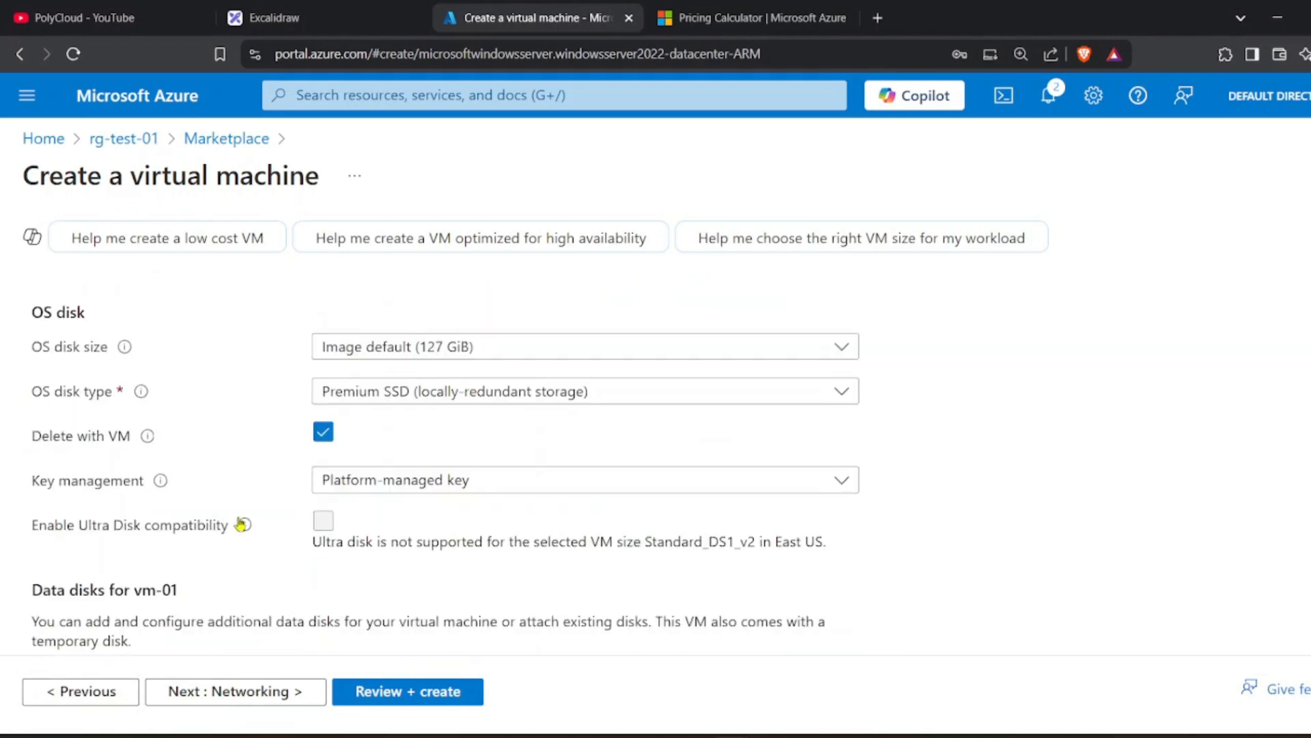
left_click(597, 353)
left_click(543, 414)
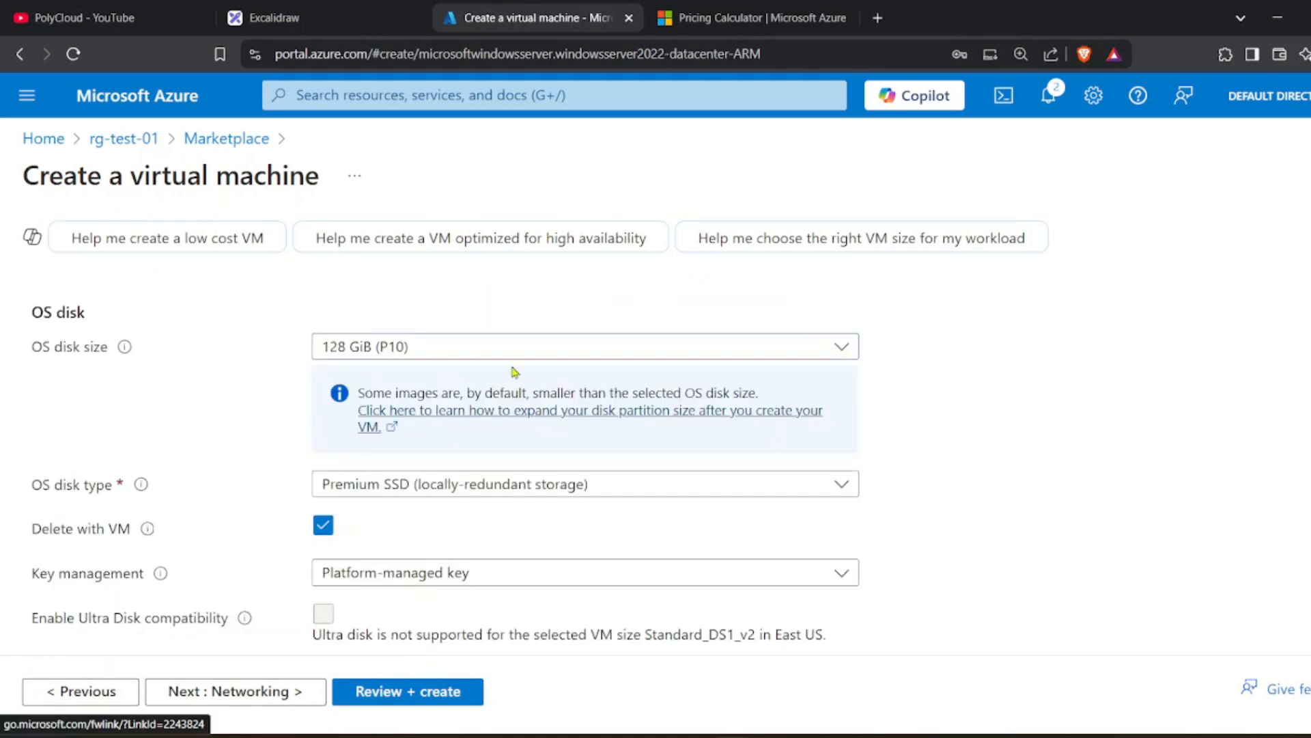
left_click(435, 355)
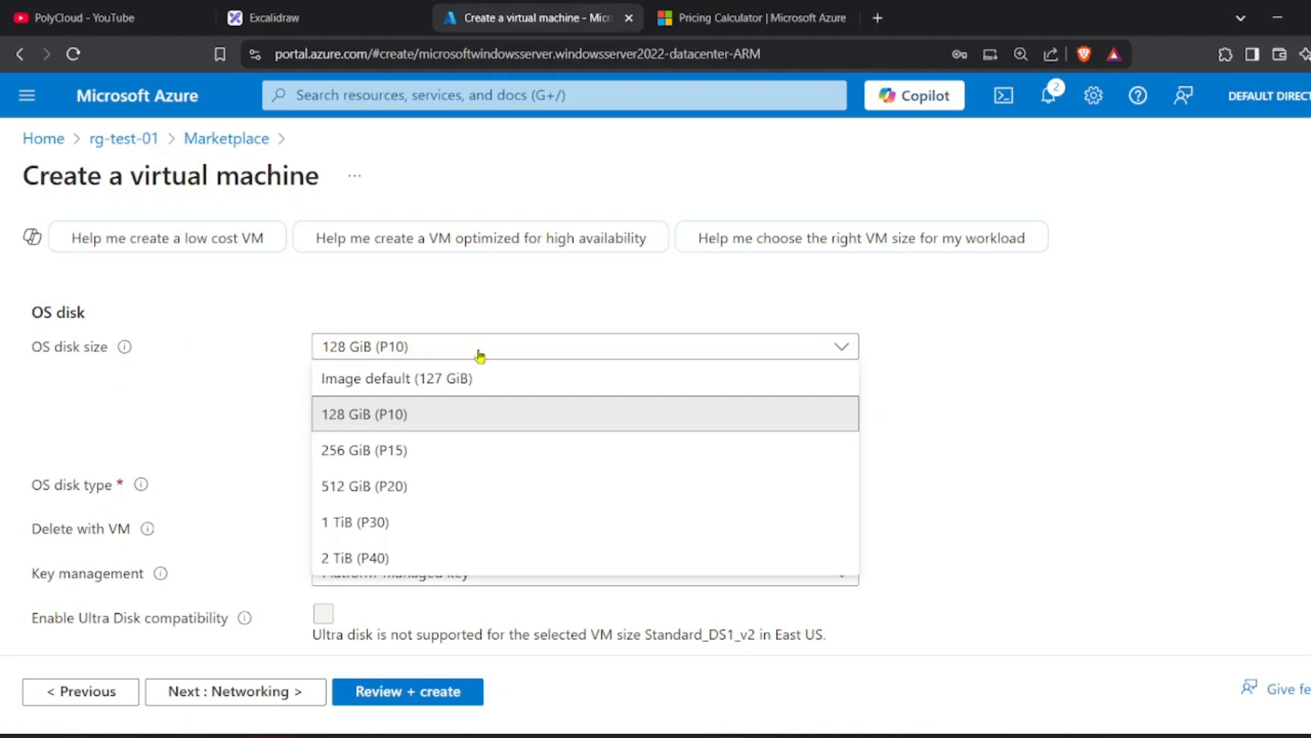
left_click(907, 322)
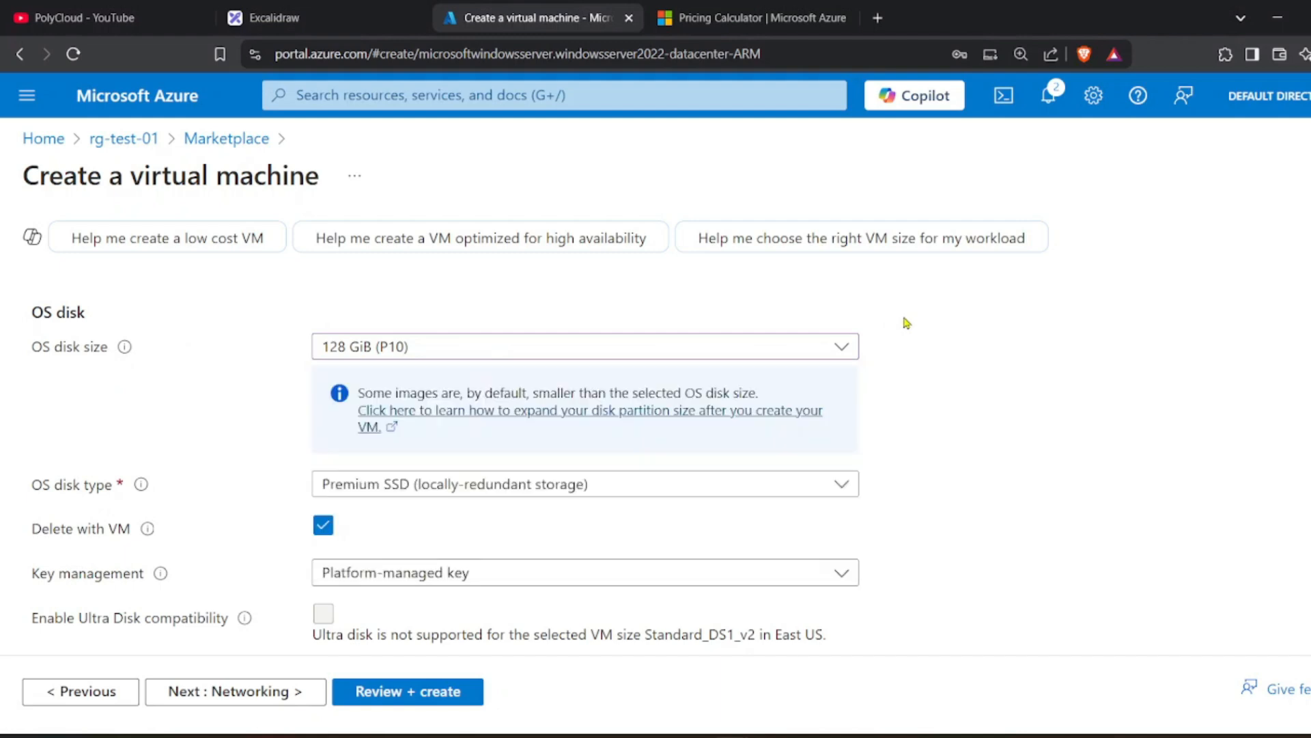
scroll(711, 355, "down", 2)
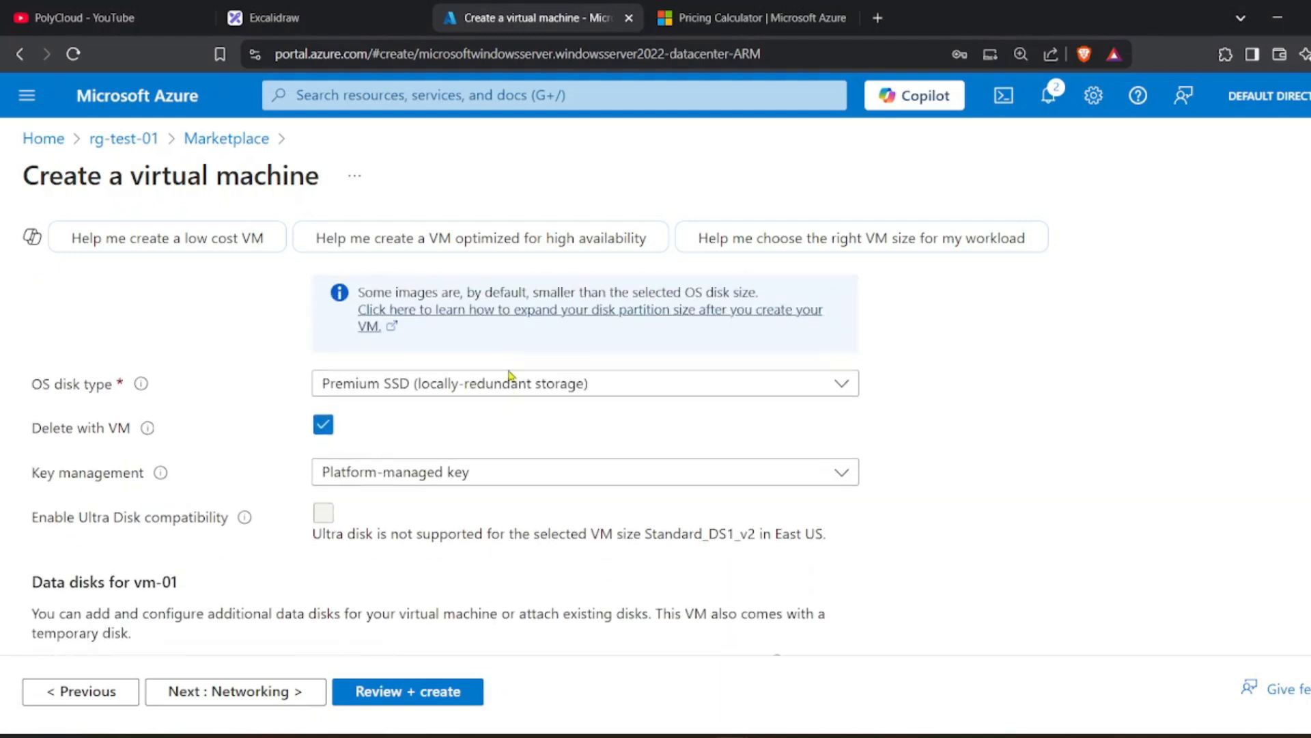
scroll(509, 375, "up", 1)
scroll(496, 389, "up", 2)
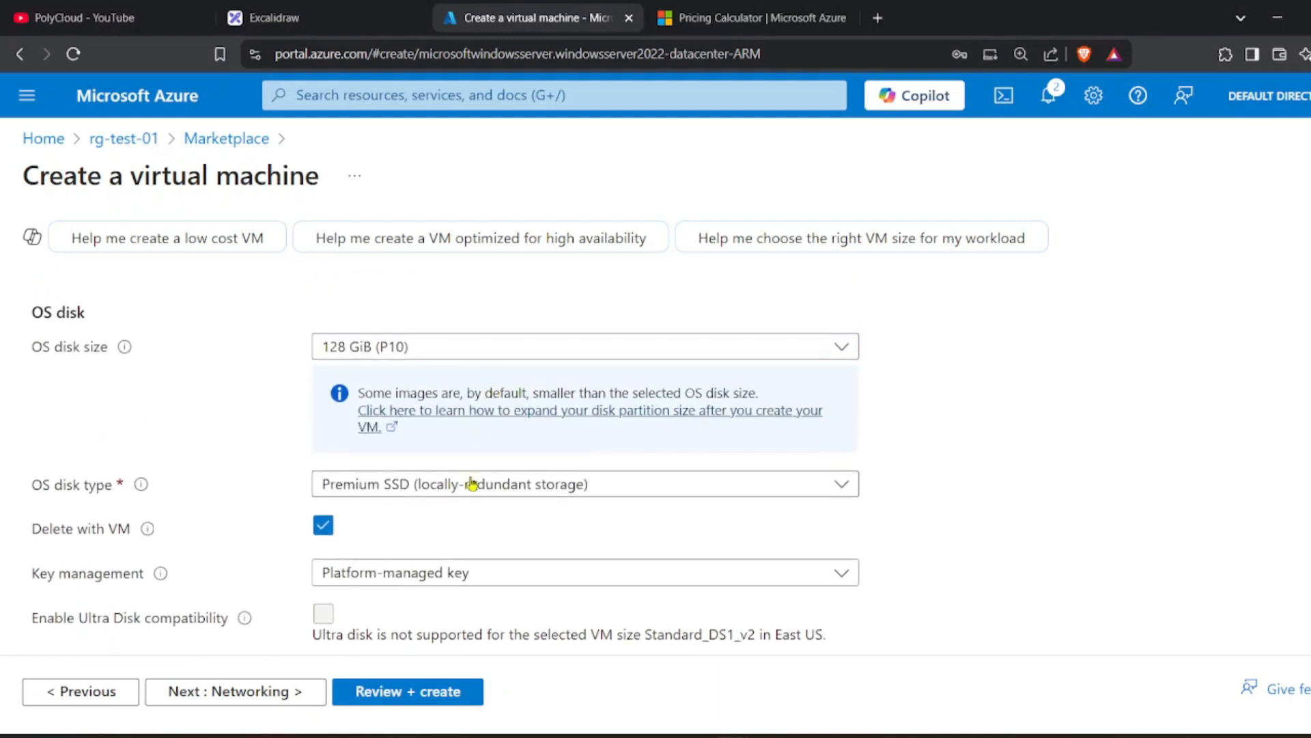
left_click(404, 348)
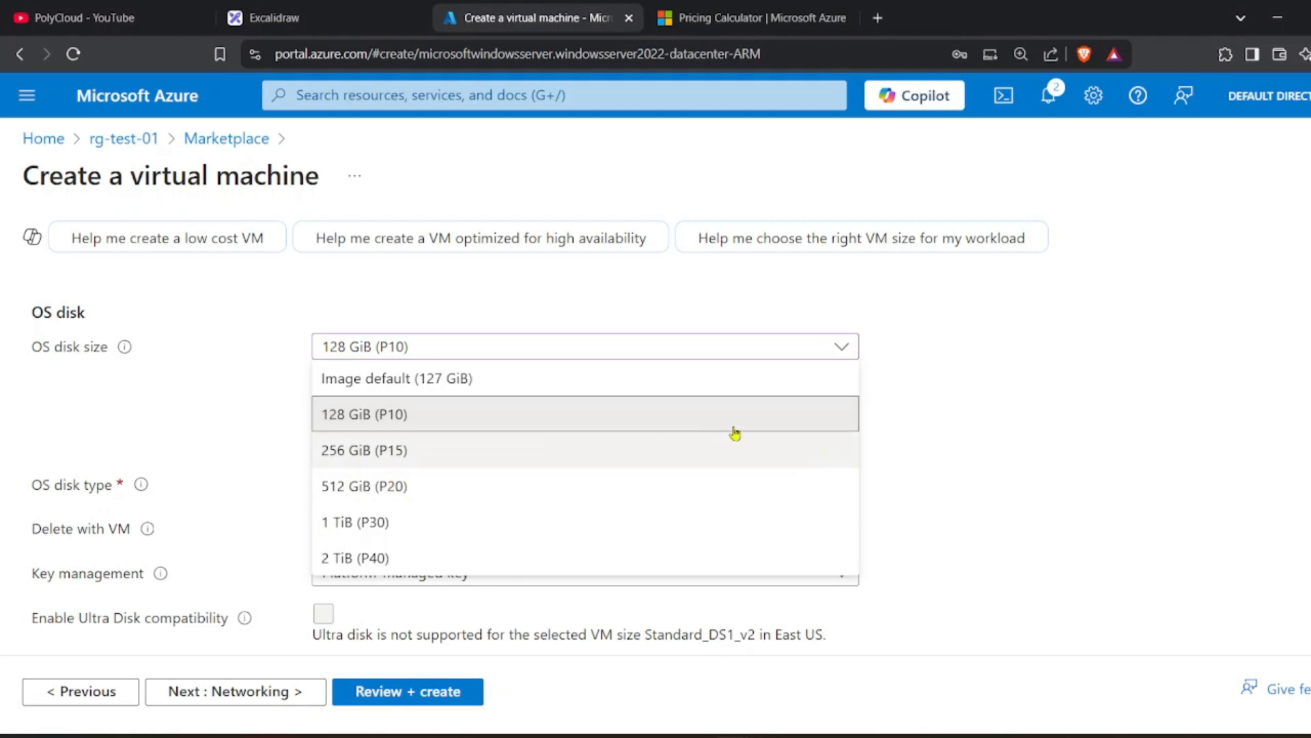
left_click(946, 325)
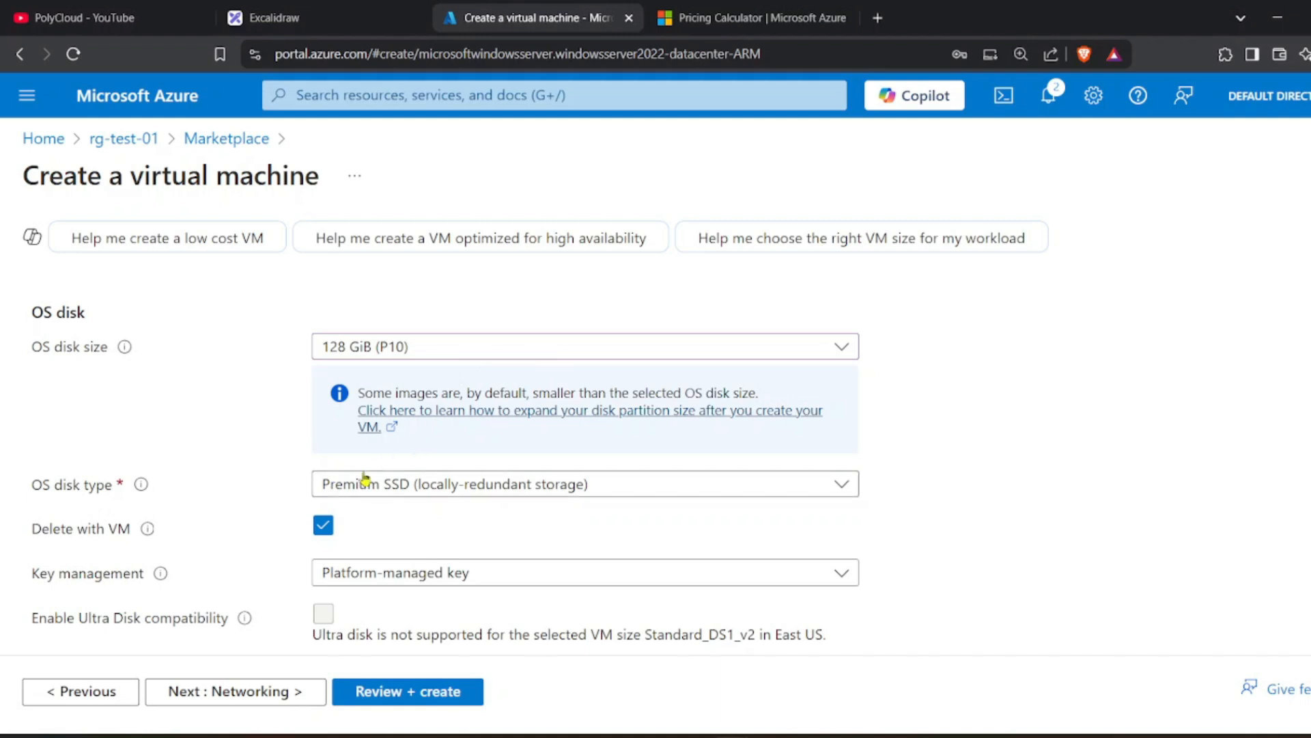
scroll(321, 487, "down", 1)
Keep Premium SSD as the OS disk type.
left_click(369, 388)
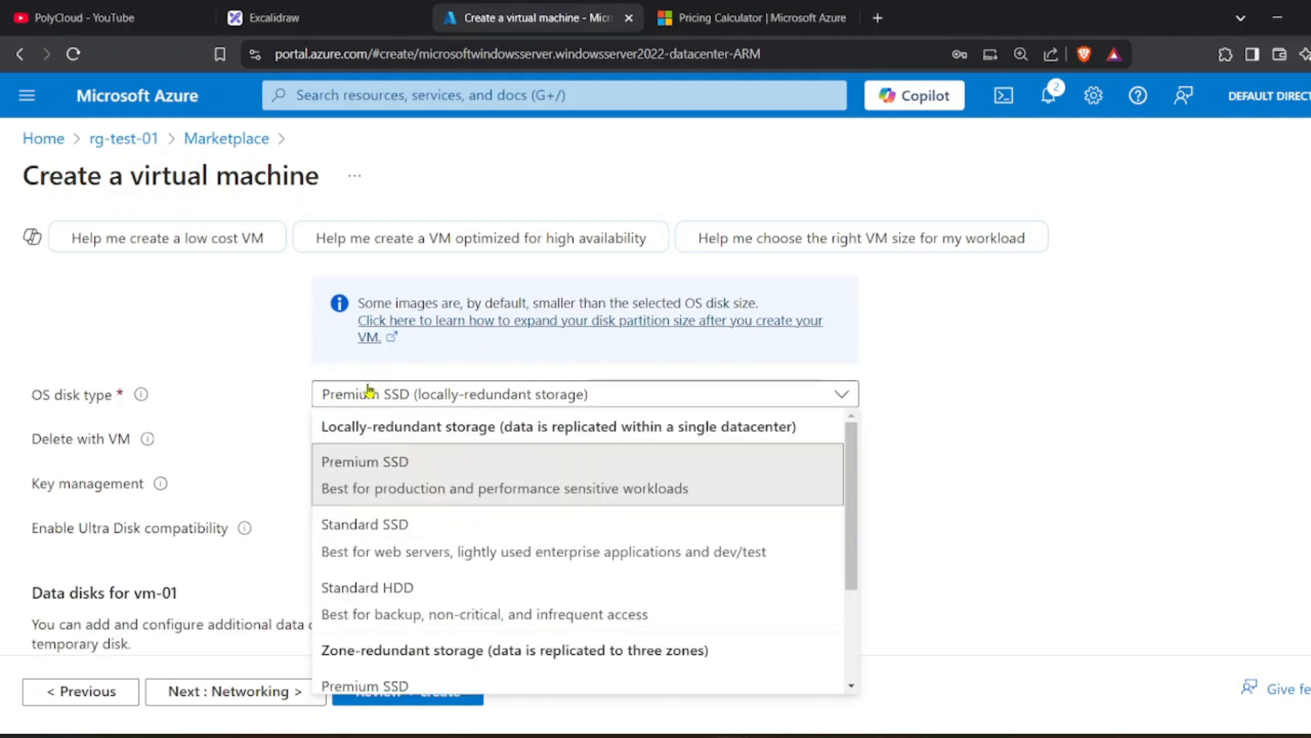
left_click(388, 429)
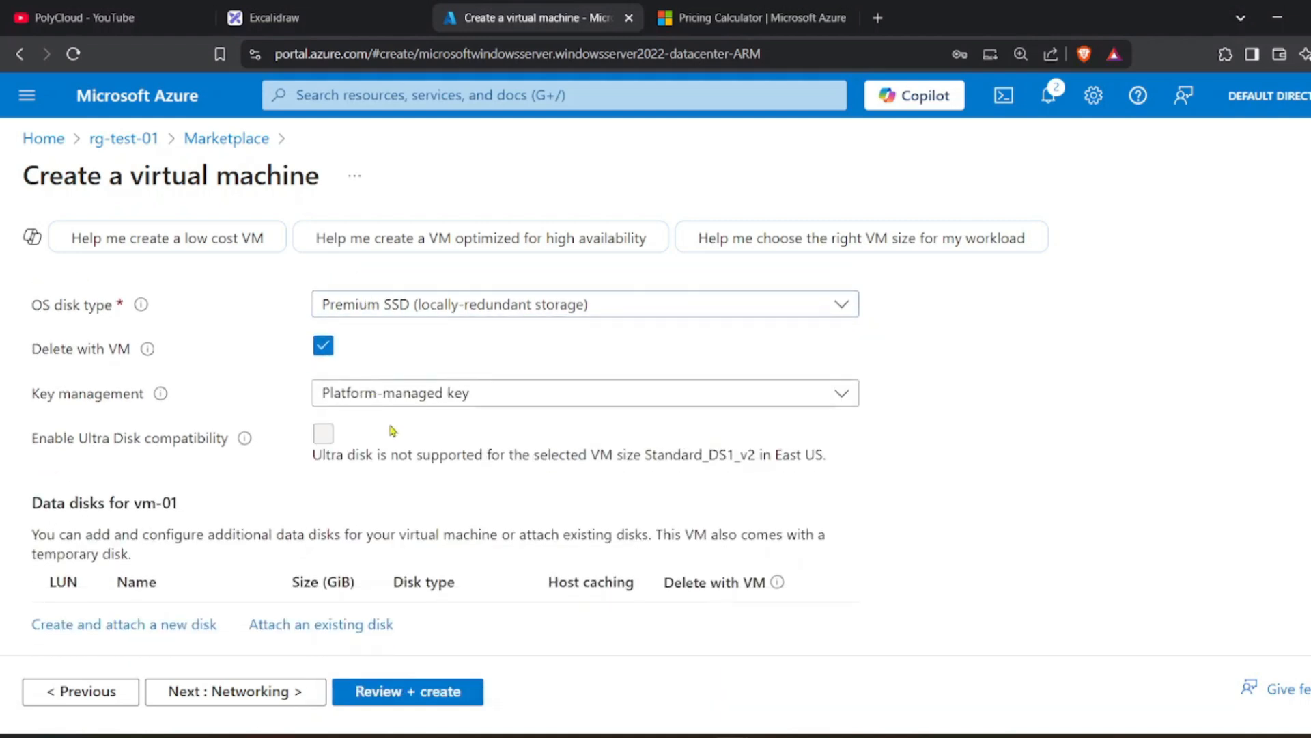
left_click(397, 307)
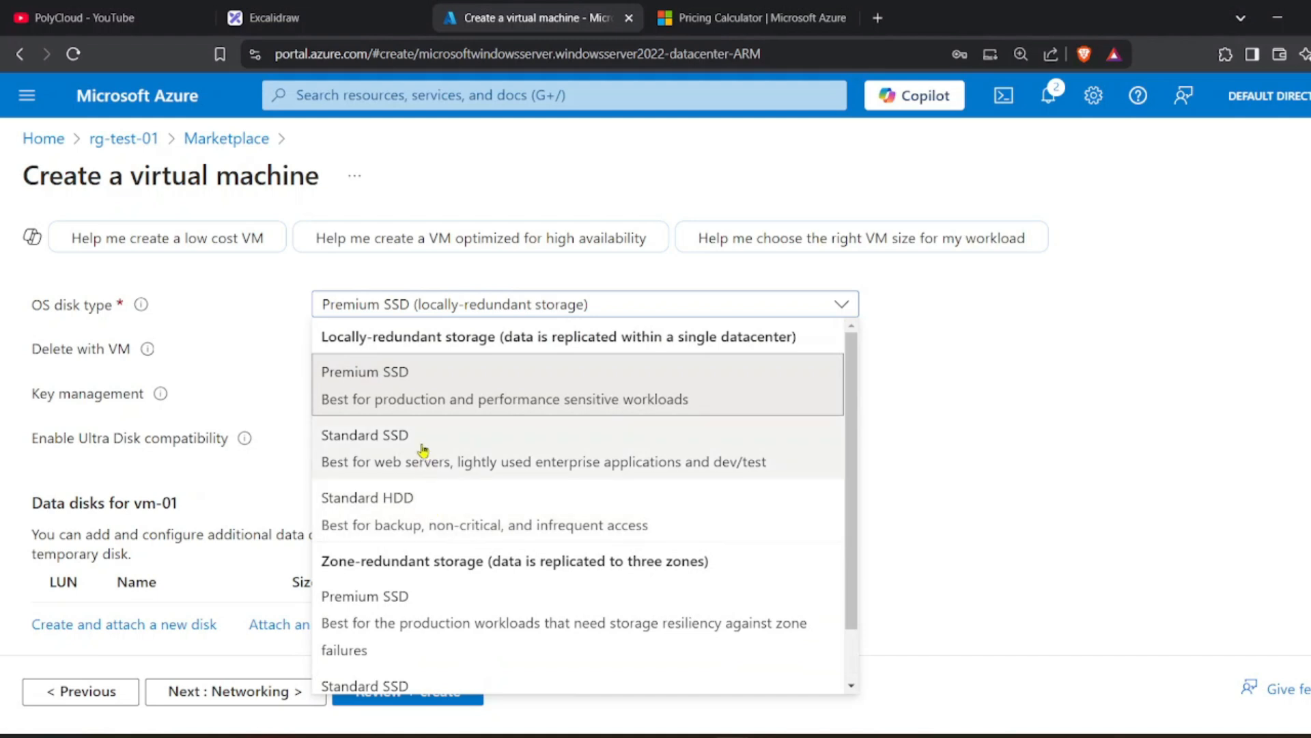
scroll(423, 385, "down", 1)
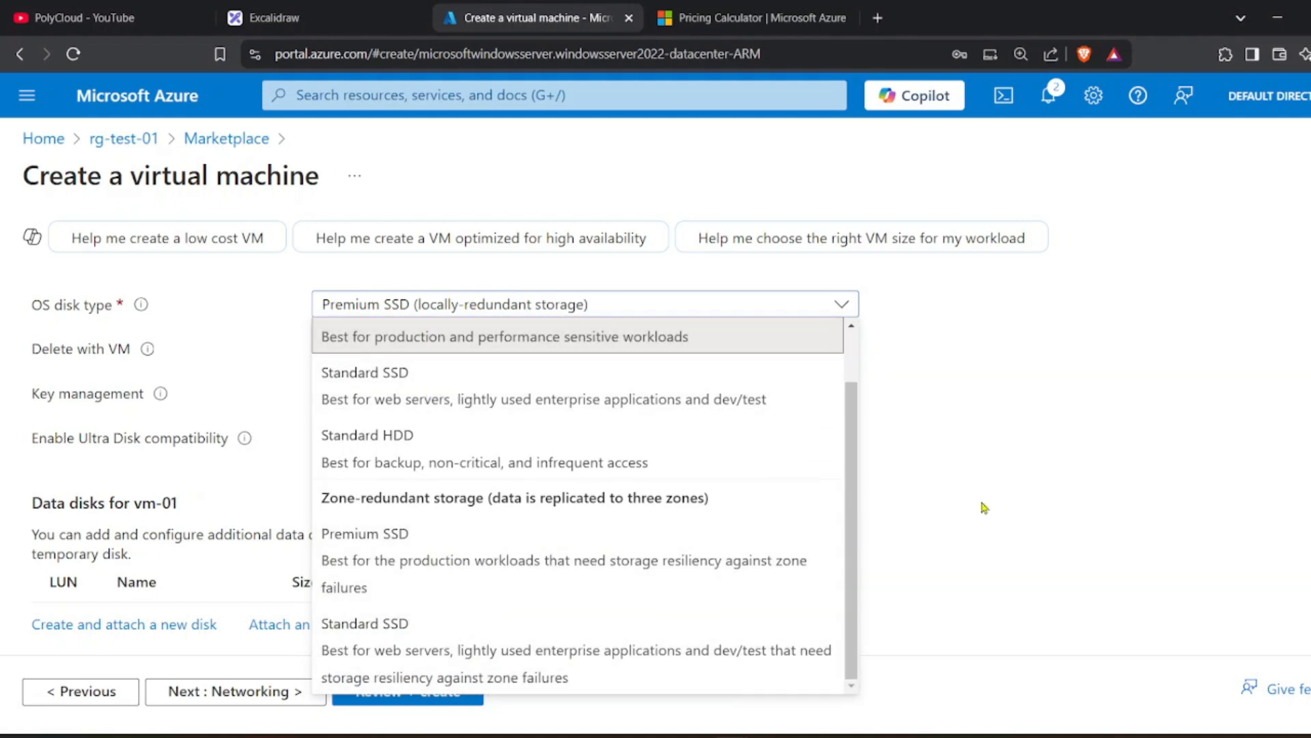
left_click(1057, 427)
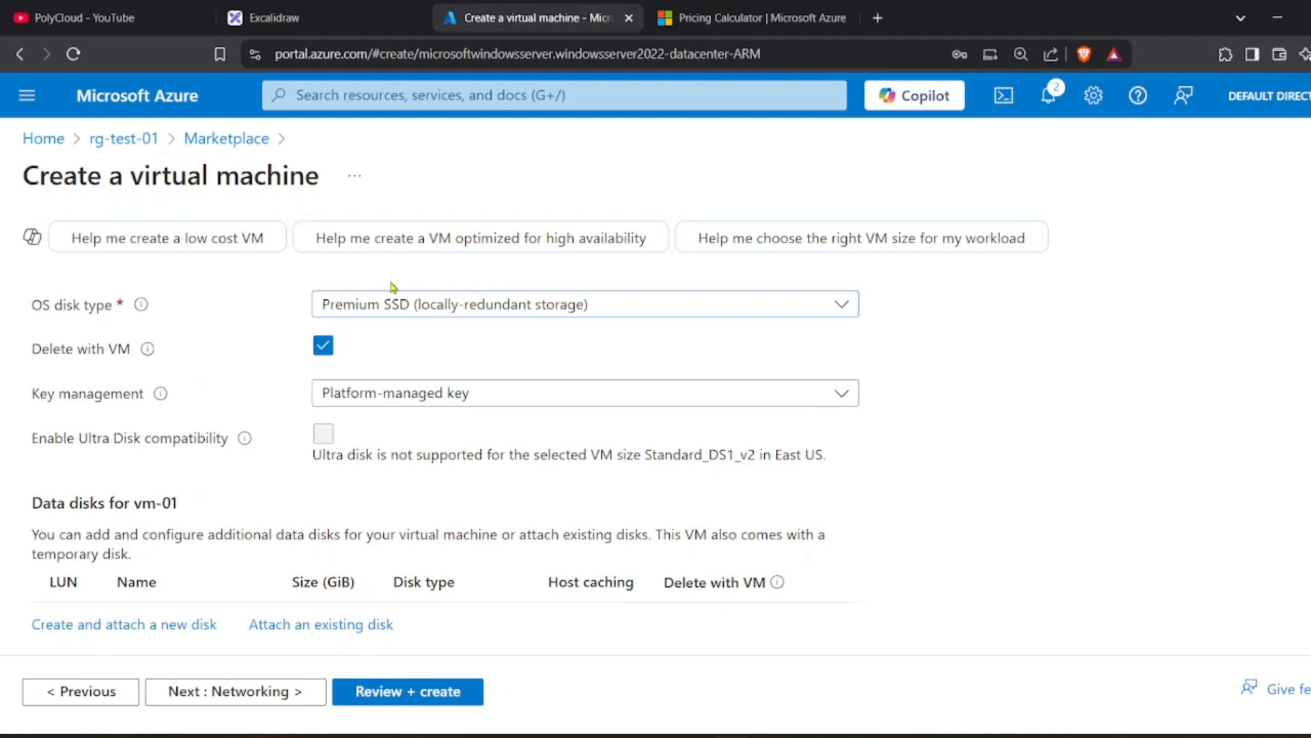
Uncheck Delete with VM so the OS disk is kept after the VM is deleted.
left_click(318, 351)
left_click_drag(41, 354, 102, 353)
left_click(97, 349)
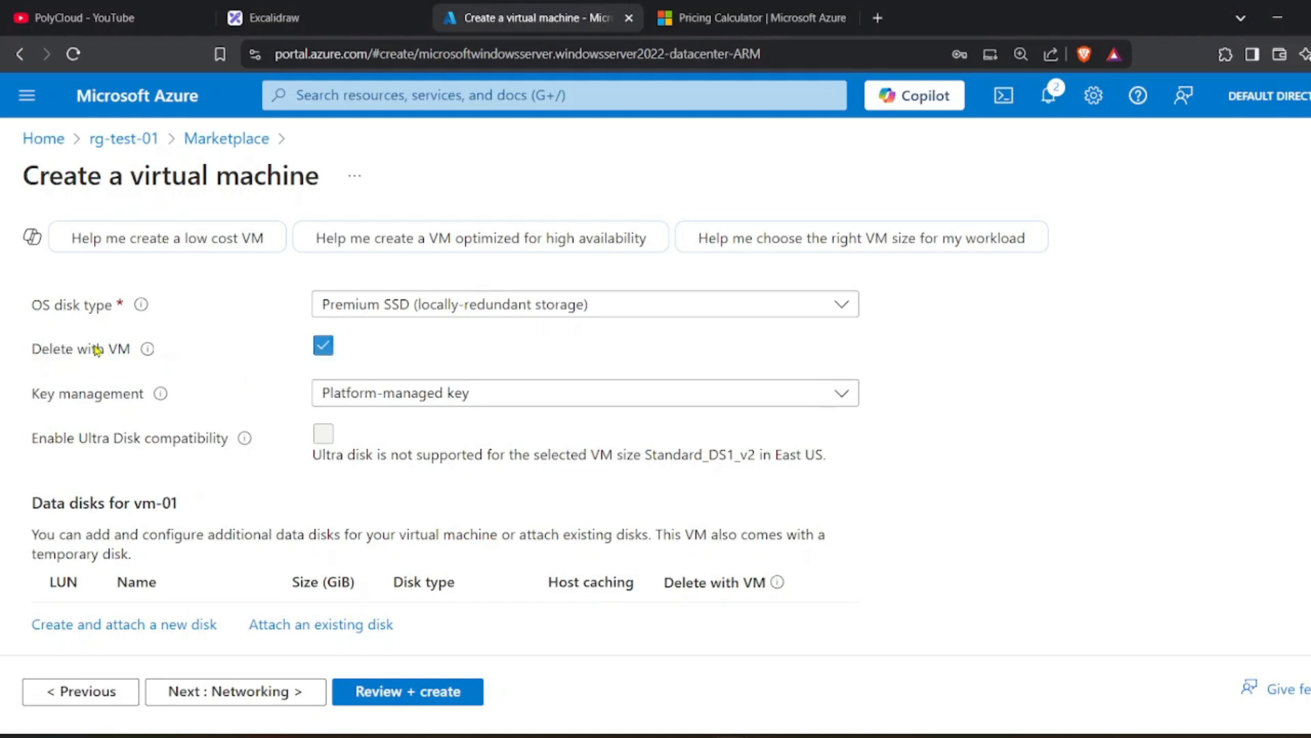
left_click(320, 350)
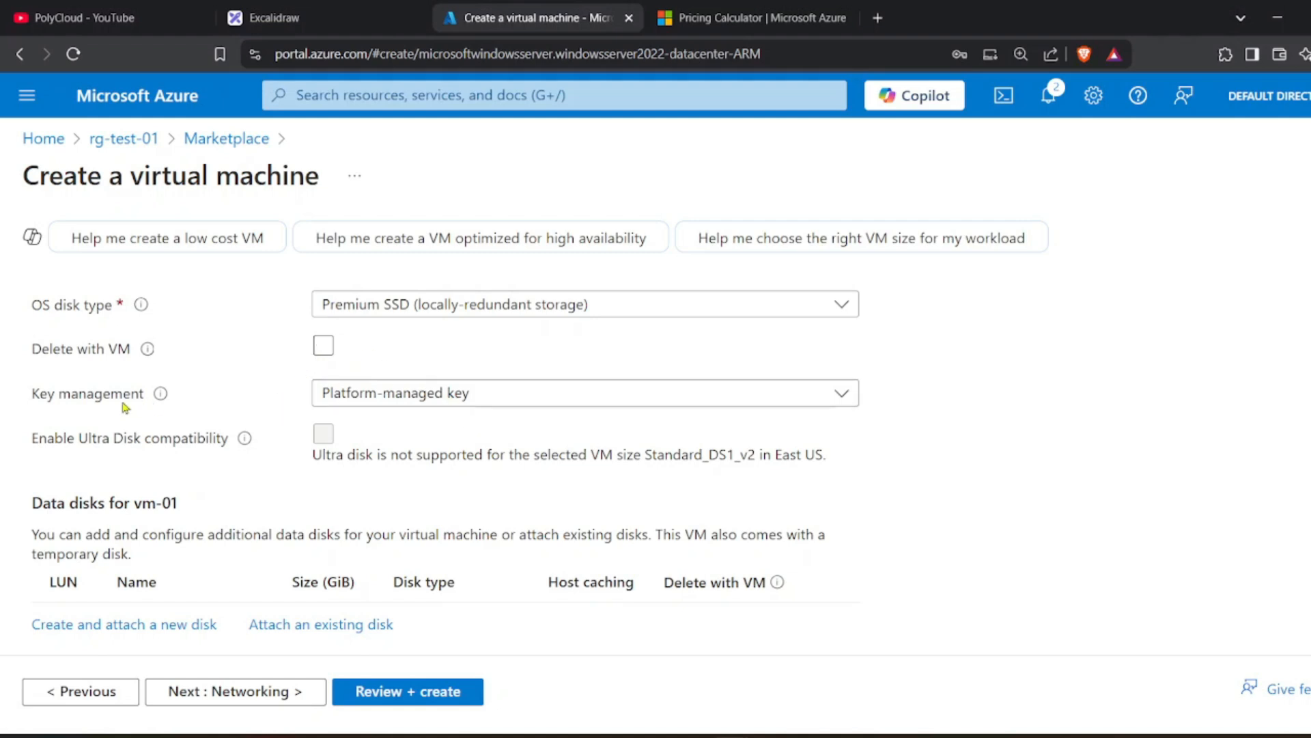
Keep the platform-managed encryption key and review the empty data disks table.
left_click(337, 389)
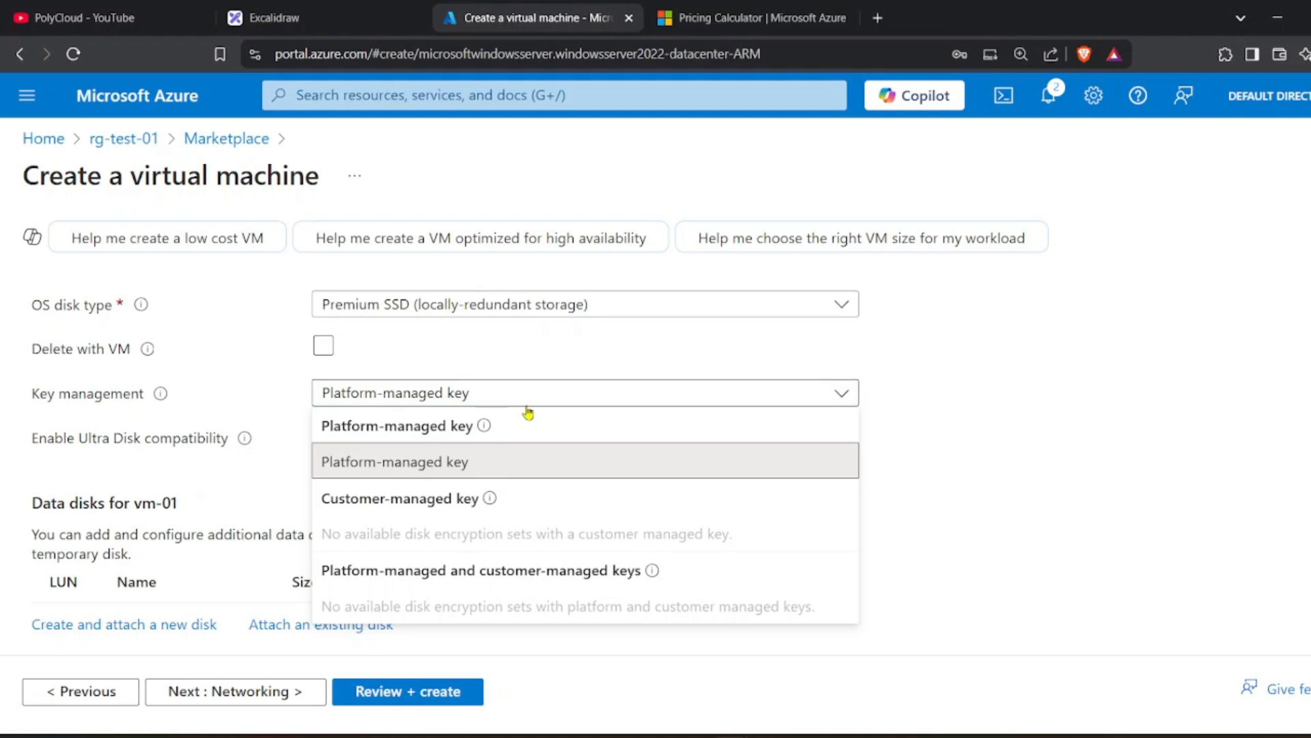
left_click(503, 403)
scroll(502, 404, "down", 1)
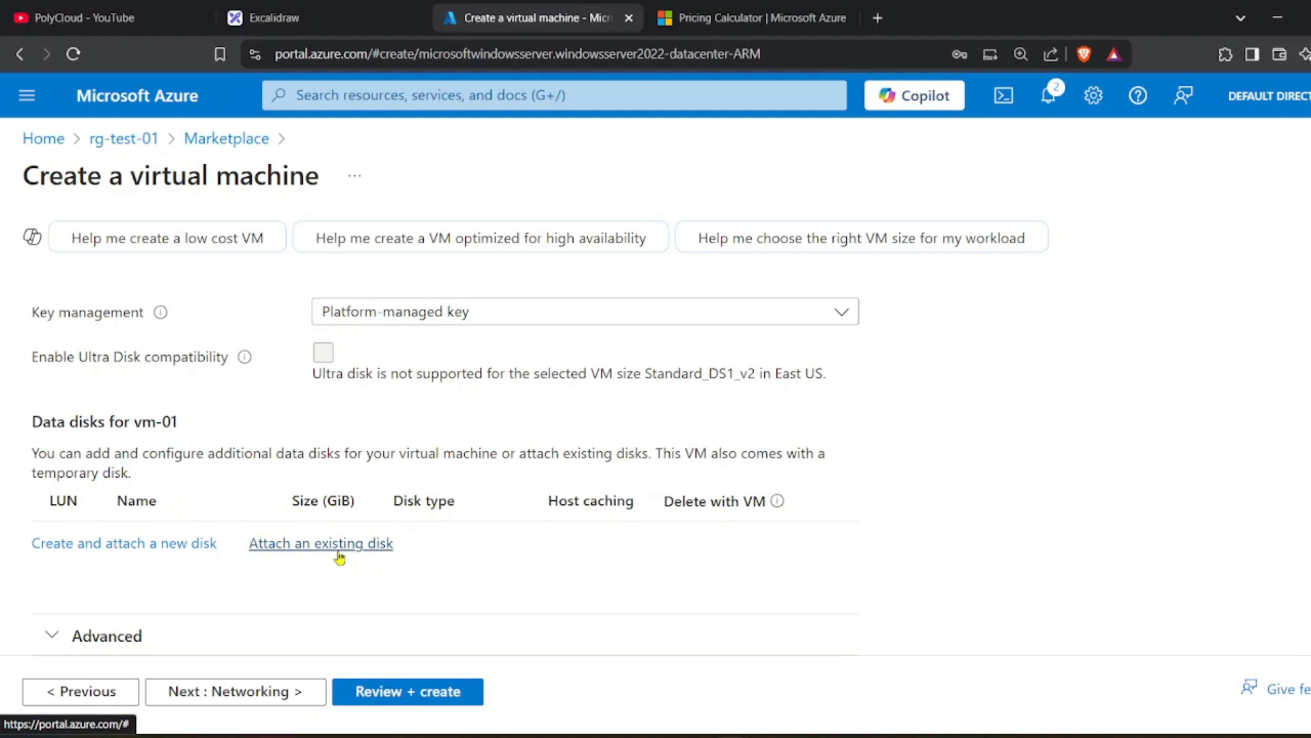
scroll(434, 560, "up", 8)
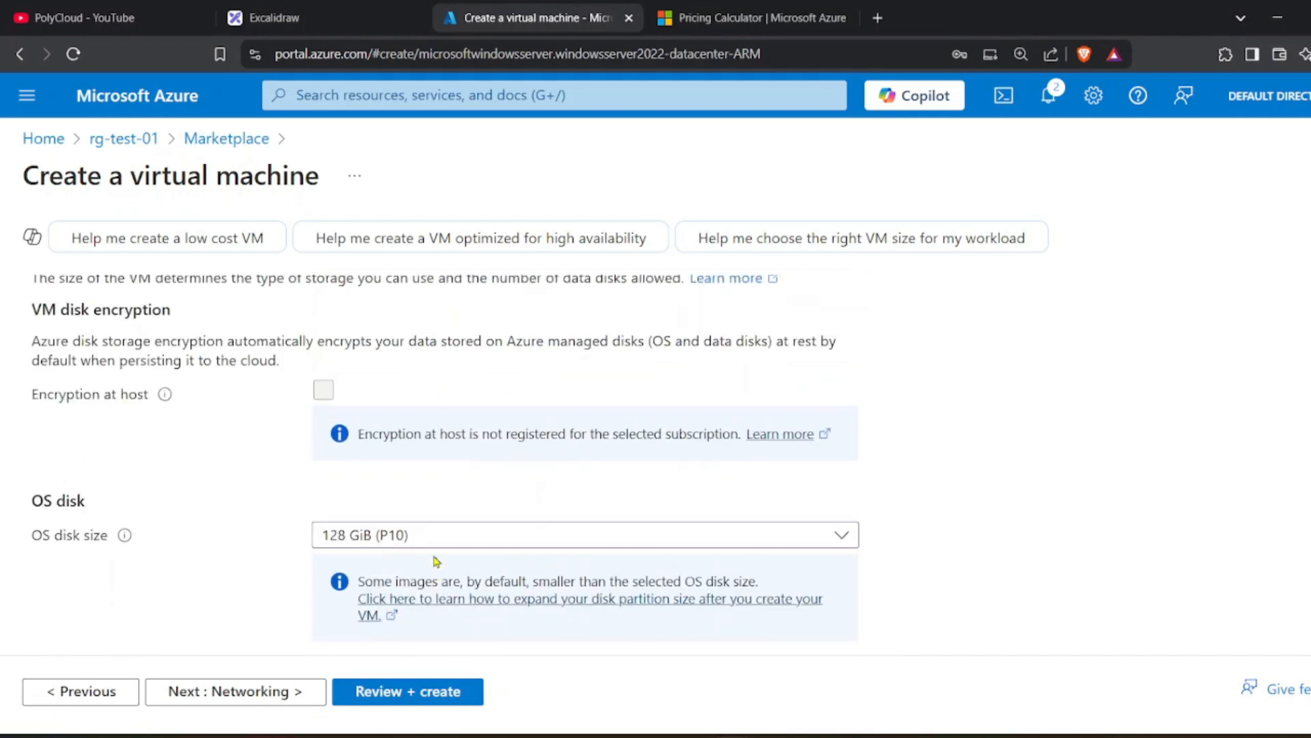
scroll(436, 560, "up", 1)
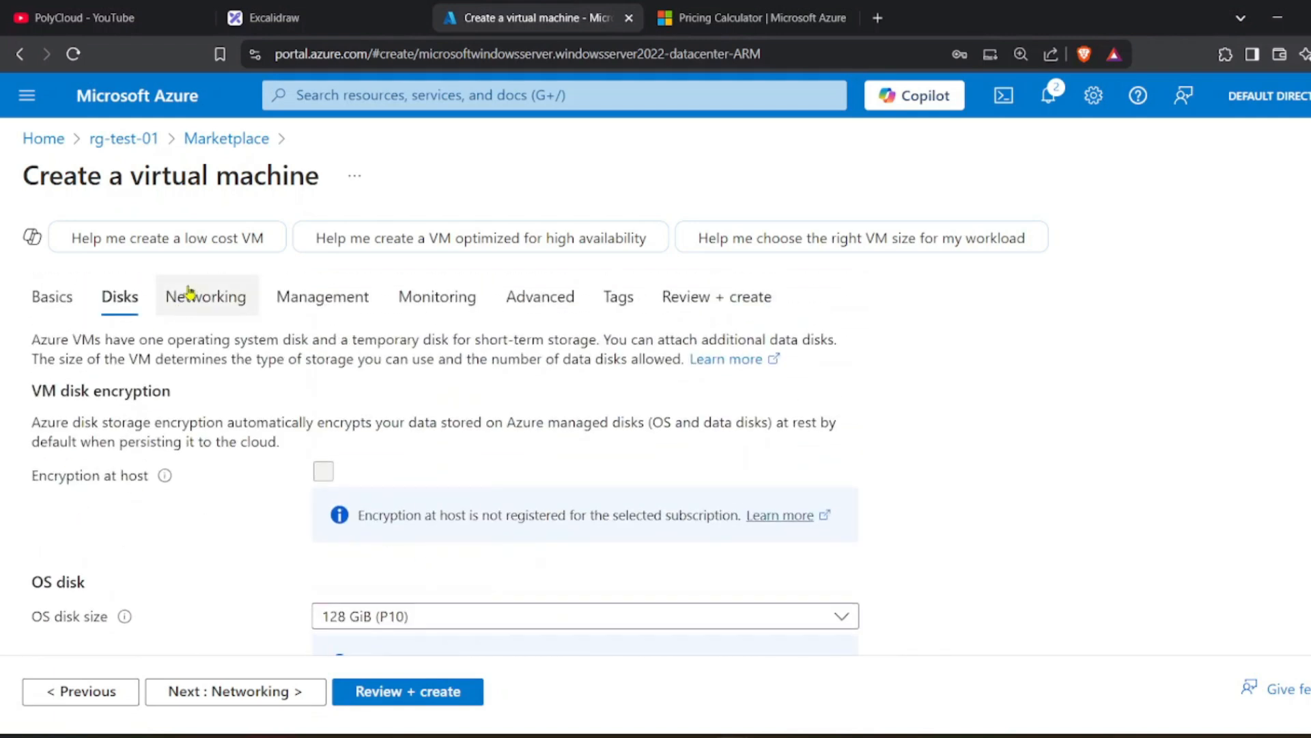
scroll(198, 410, "down", 1)
scroll(205, 538, "down", 5)
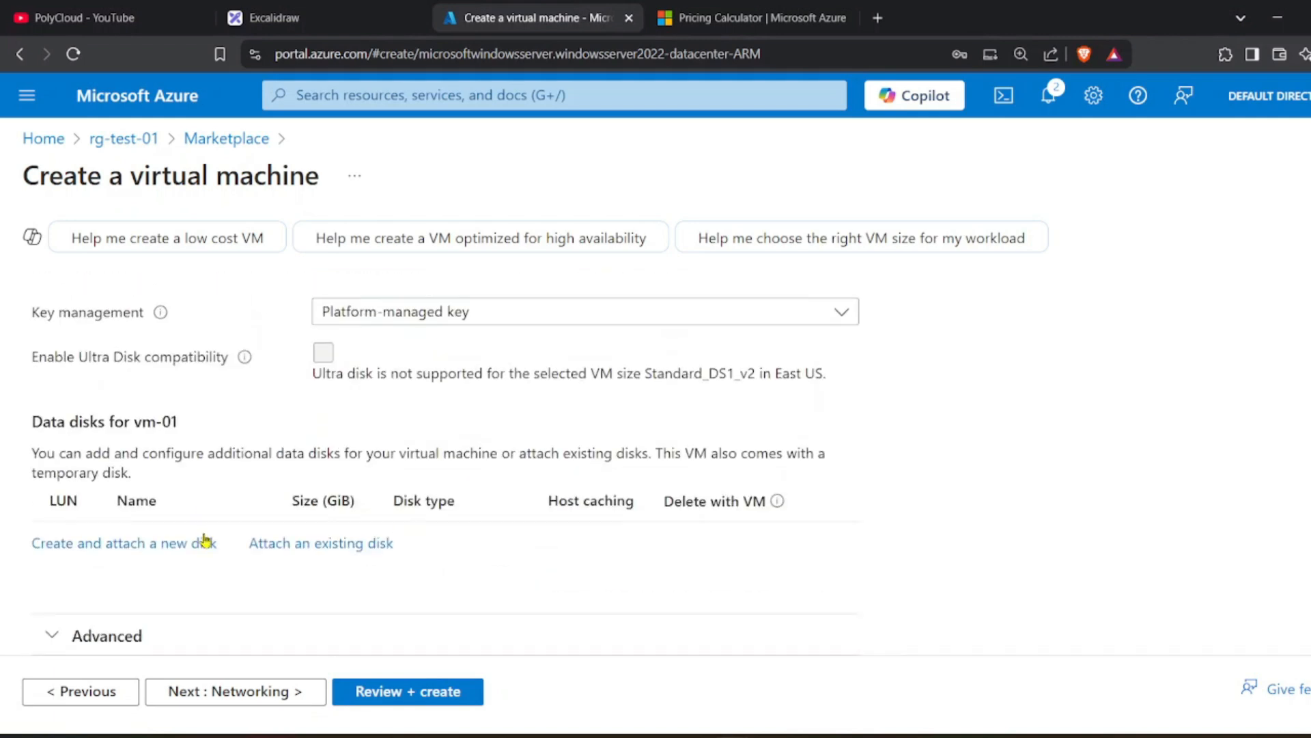
On Networking, start a new virtual network and review its 10.1.0.0/16 address space (65536 addresses).
left_click(247, 703)
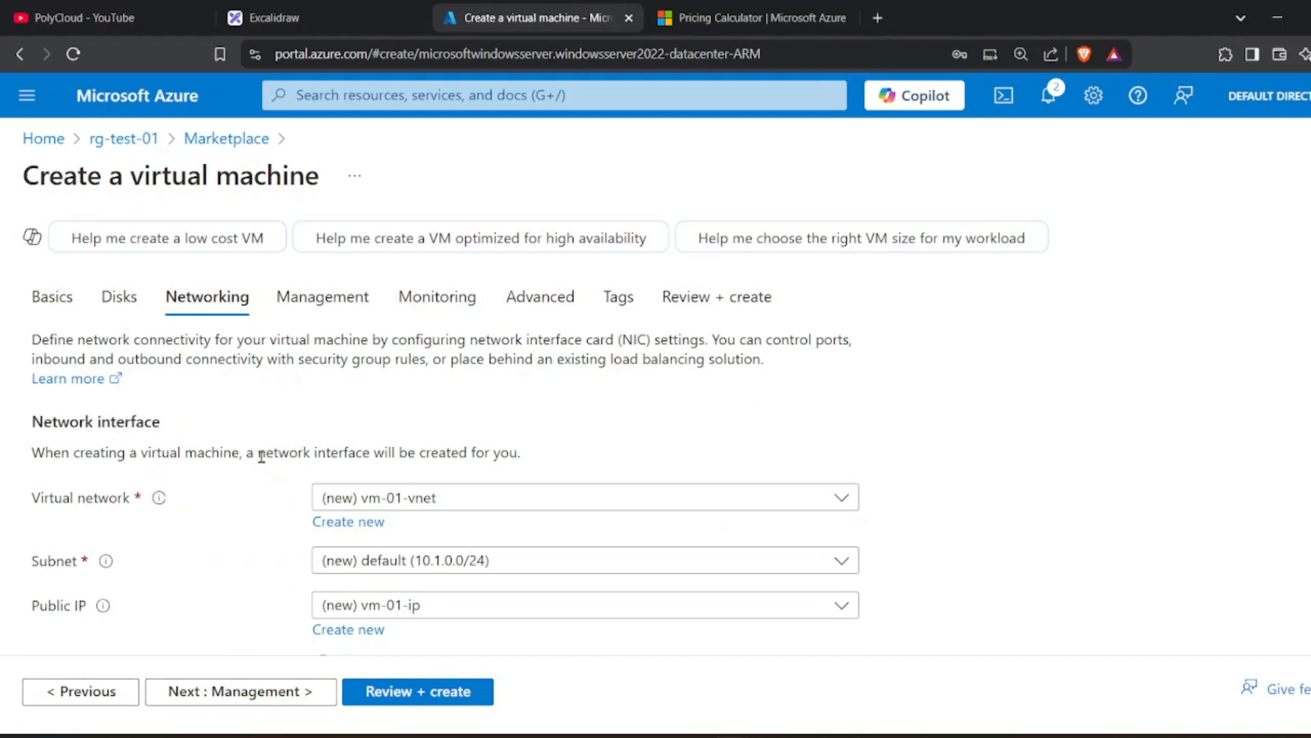
scroll(262, 456, "down", 1)
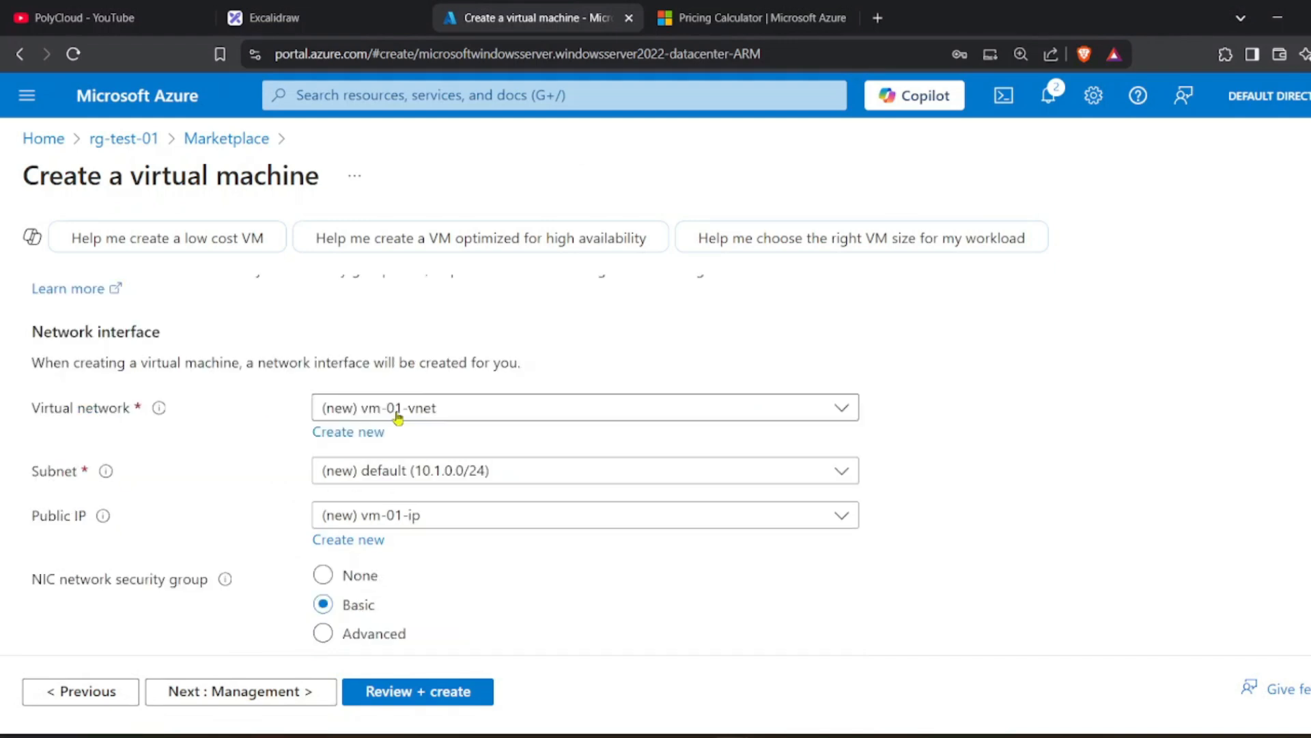
left_click(372, 433)
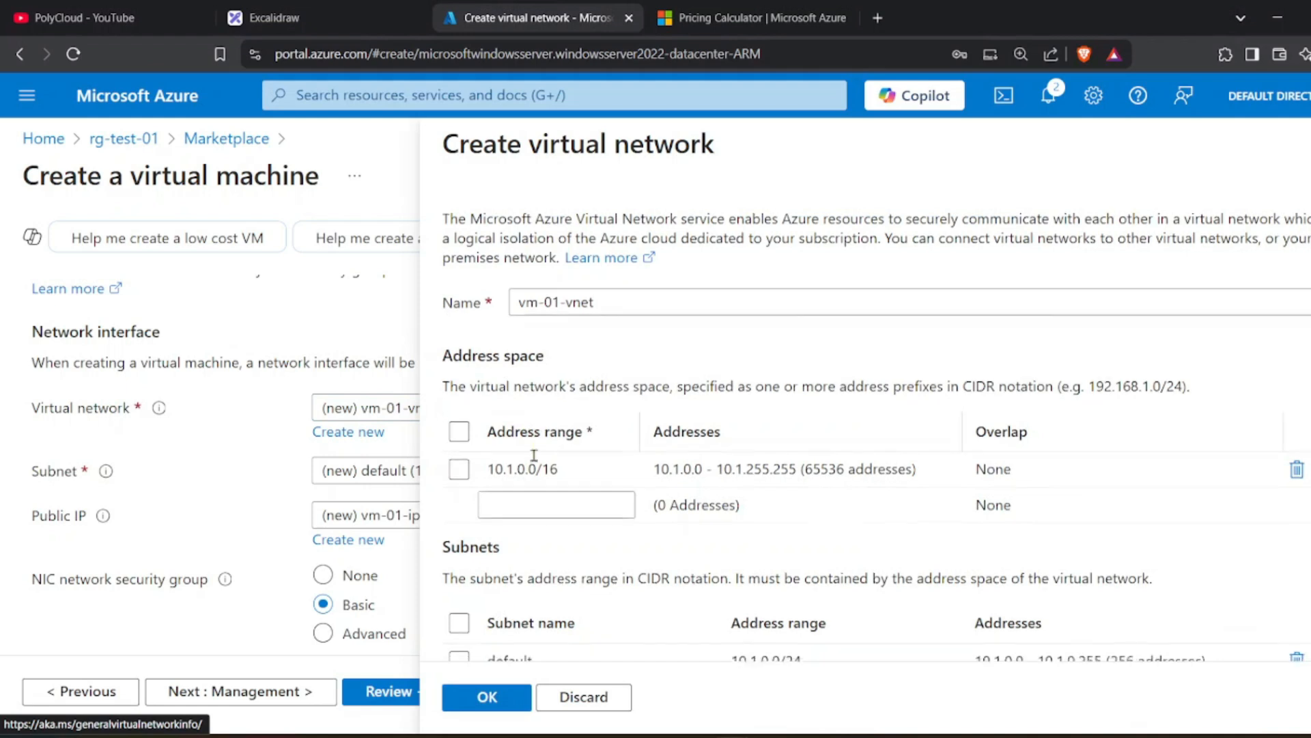
scroll(539, 468, "down", 1)
left_click_drag(581, 395, 486, 396)
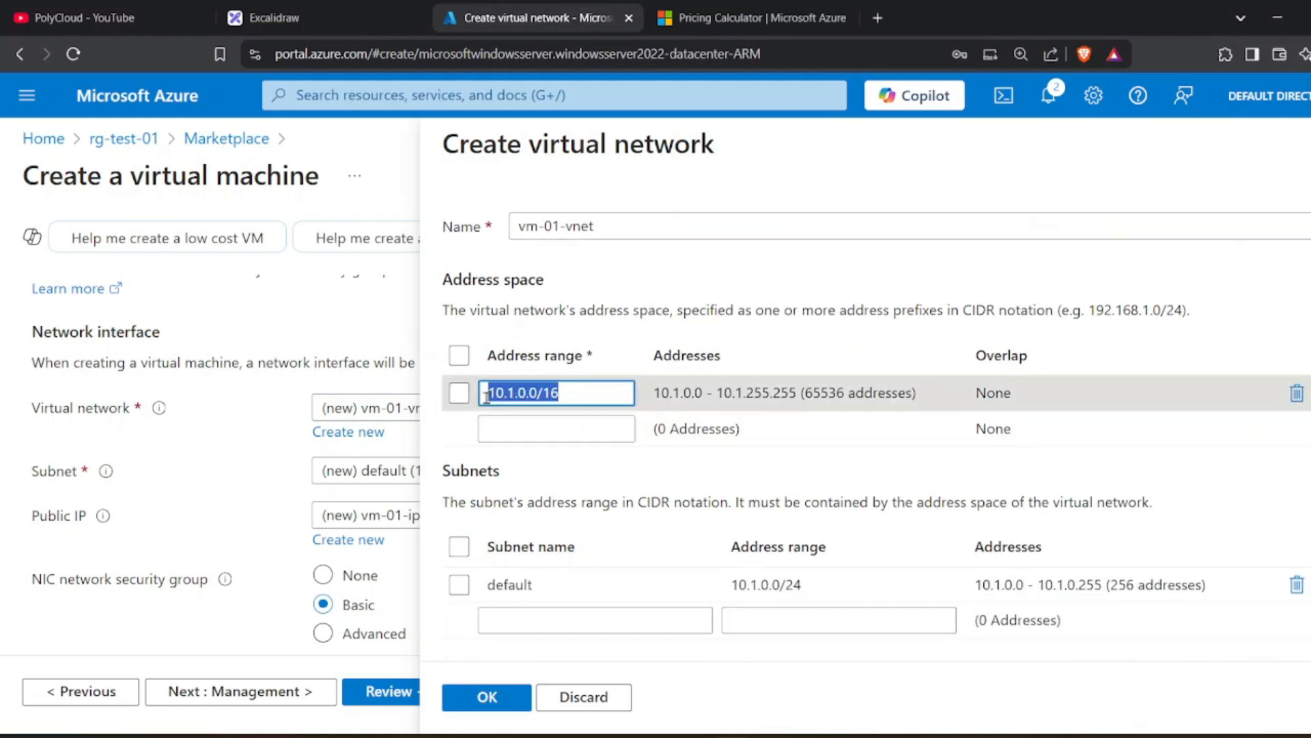
left_click(586, 395)
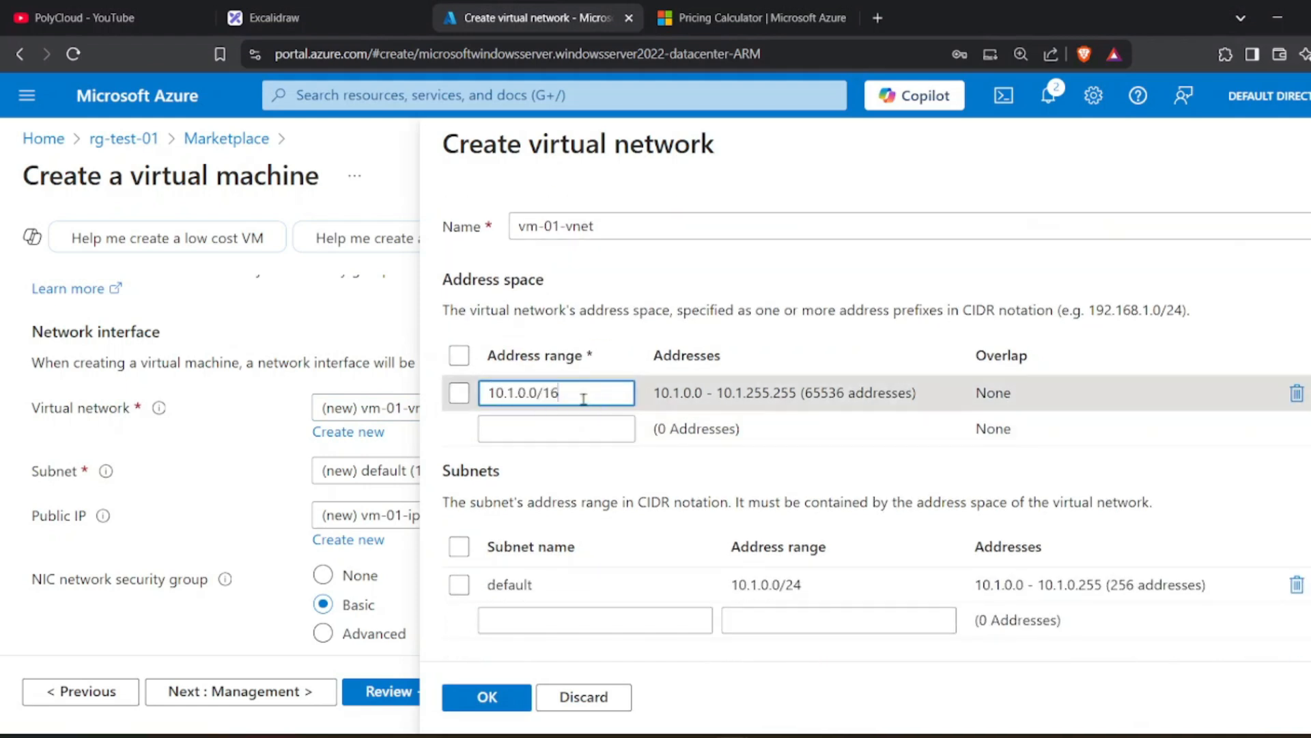
left_click_drag(544, 395, 567, 393)
left_click_drag(820, 394, 845, 395)
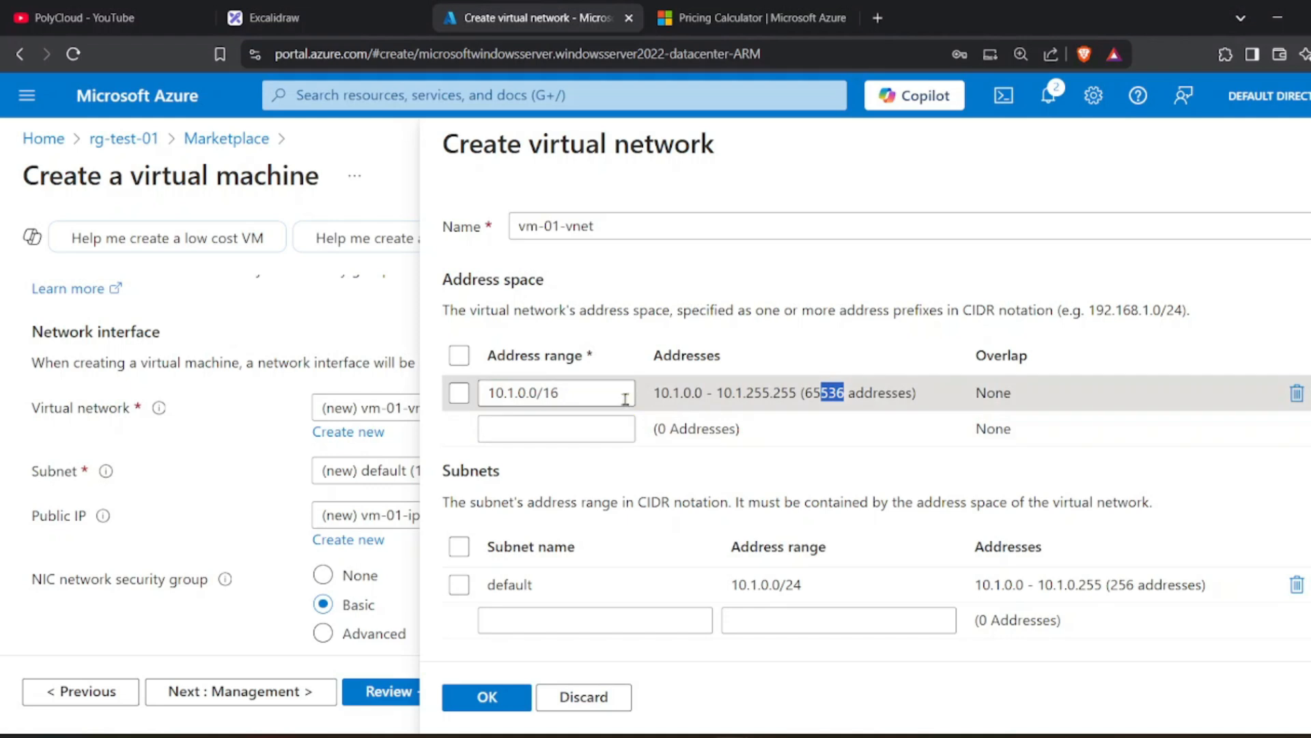
left_click_drag(544, 394, 624, 399)
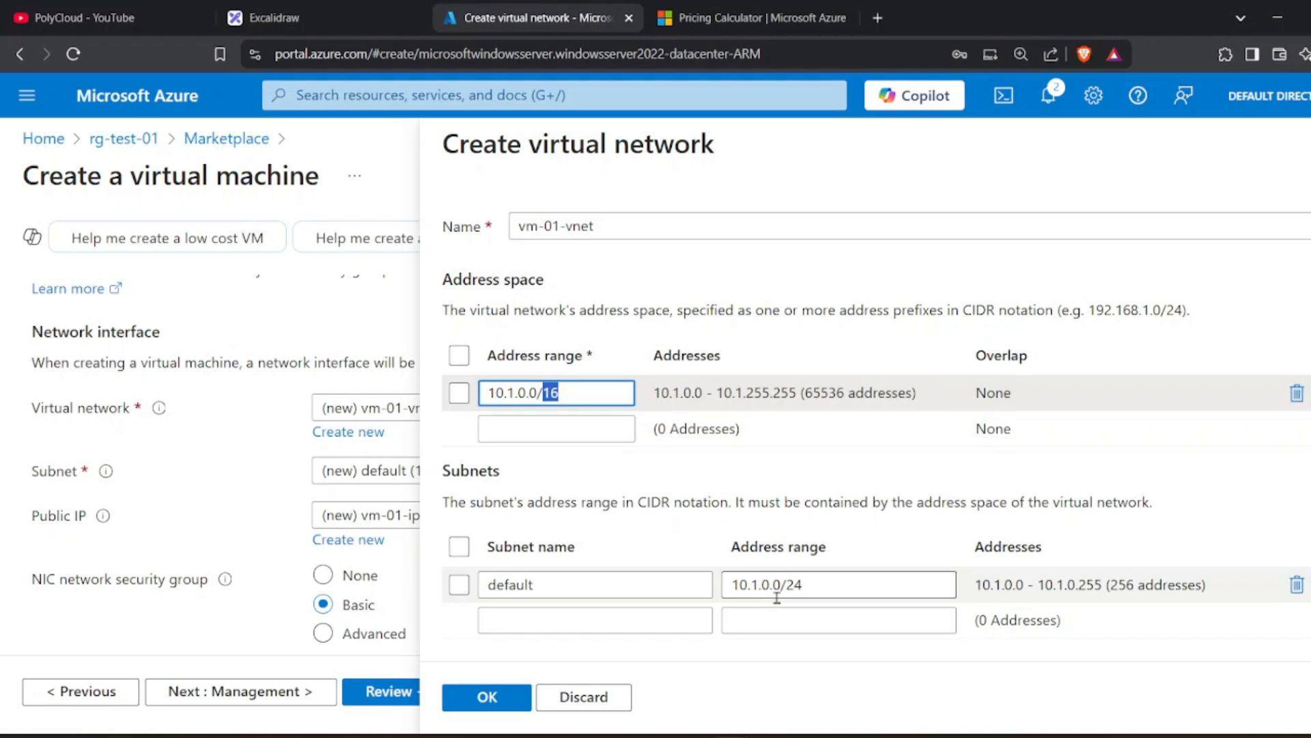
Review the default subnet's 10.1.0.0/24 range and its 256 addresses.
left_click(798, 588)
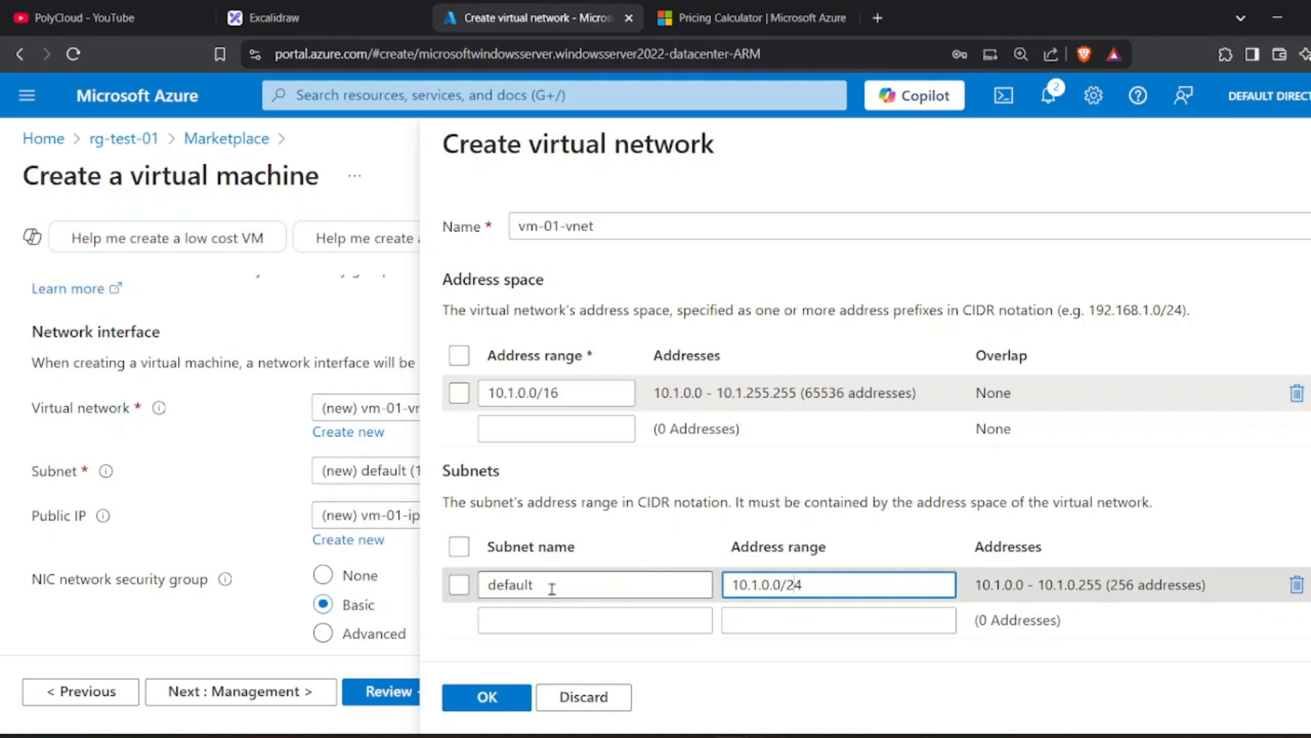
double_click(507, 586)
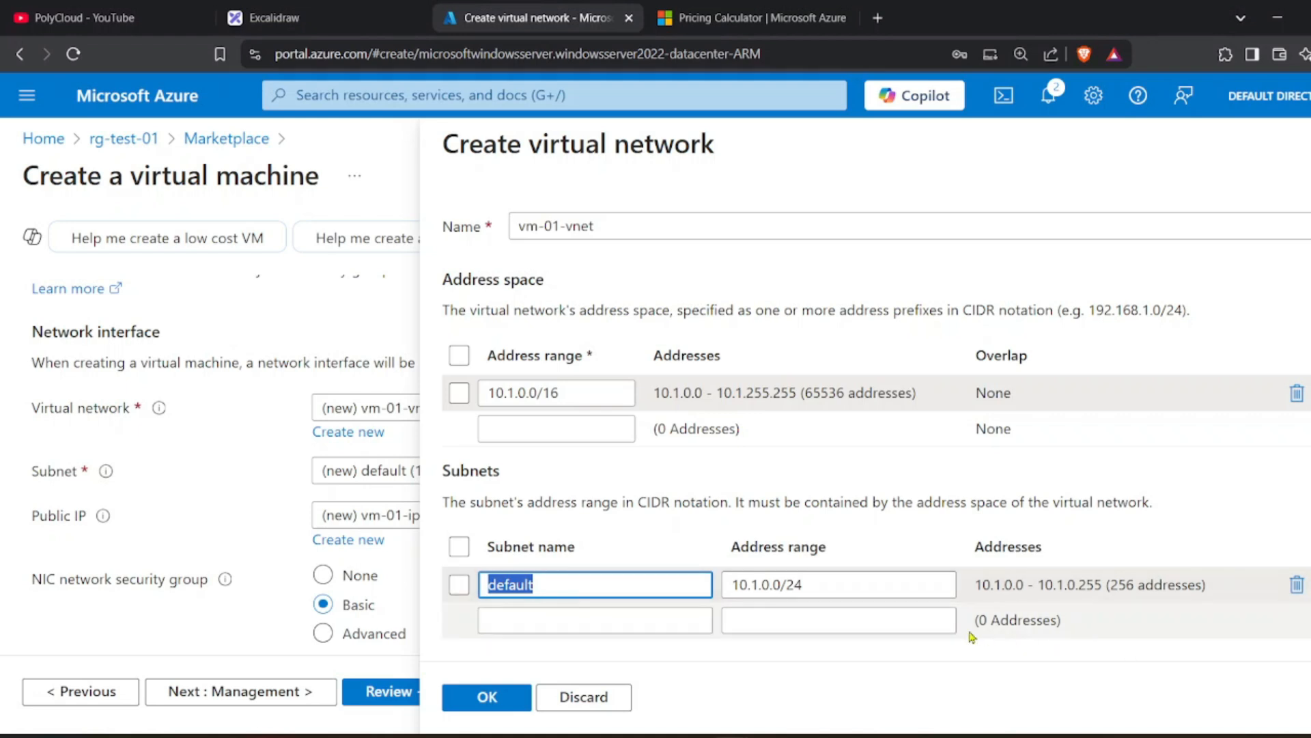
left_click(798, 585)
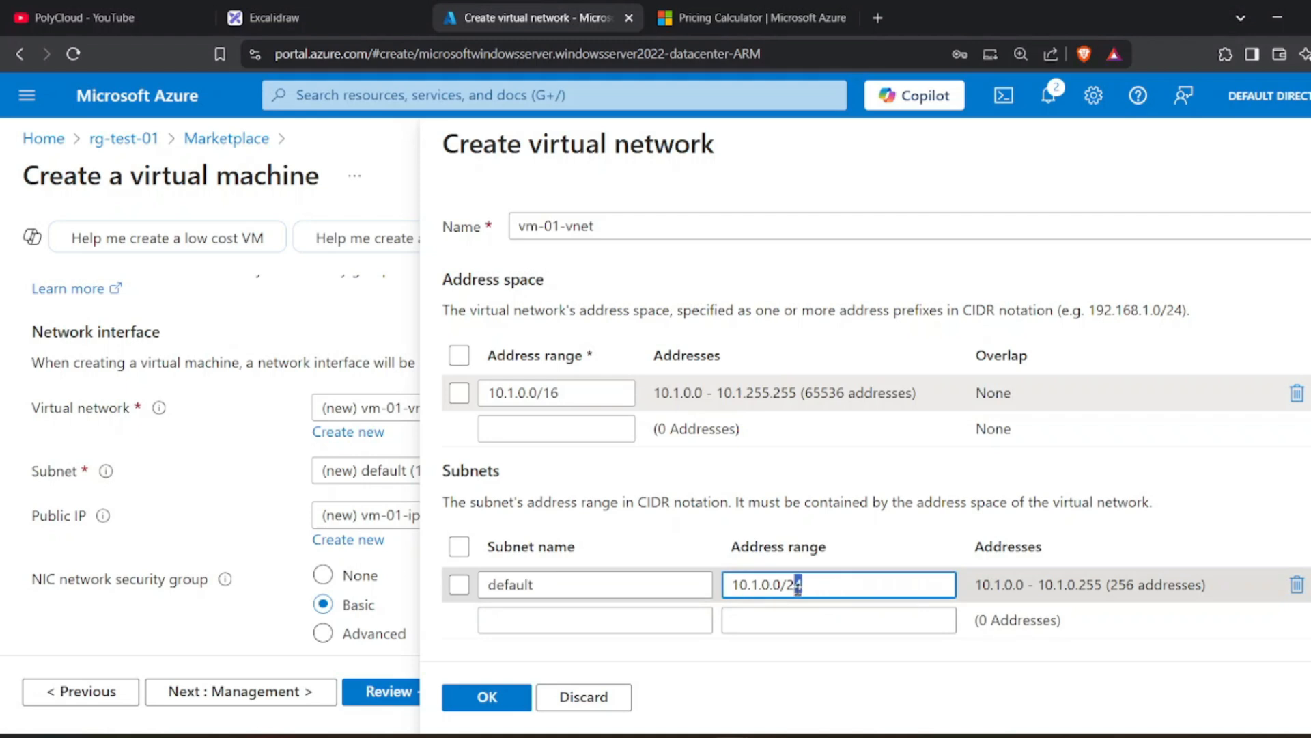
double_click(793, 586)
left_click_drag(1113, 590, 1193, 593)
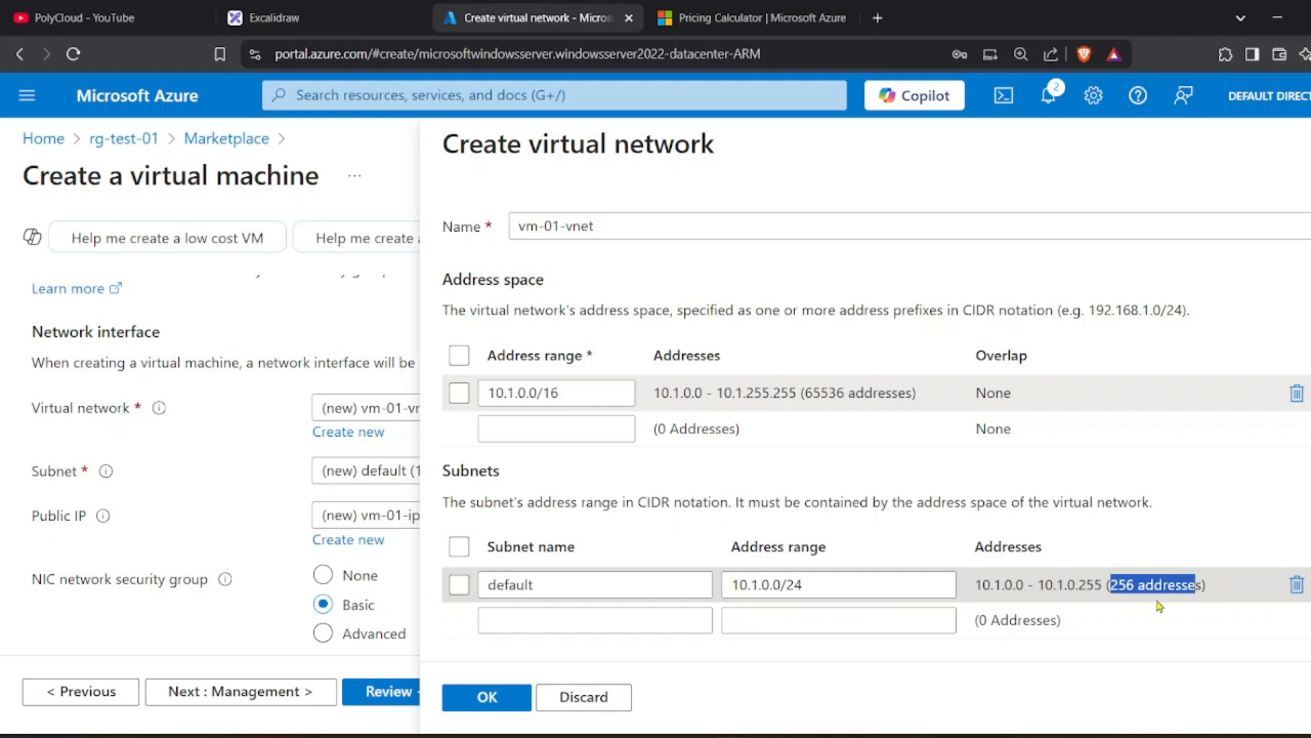
left_click(1129, 587)
left_click(891, 585)
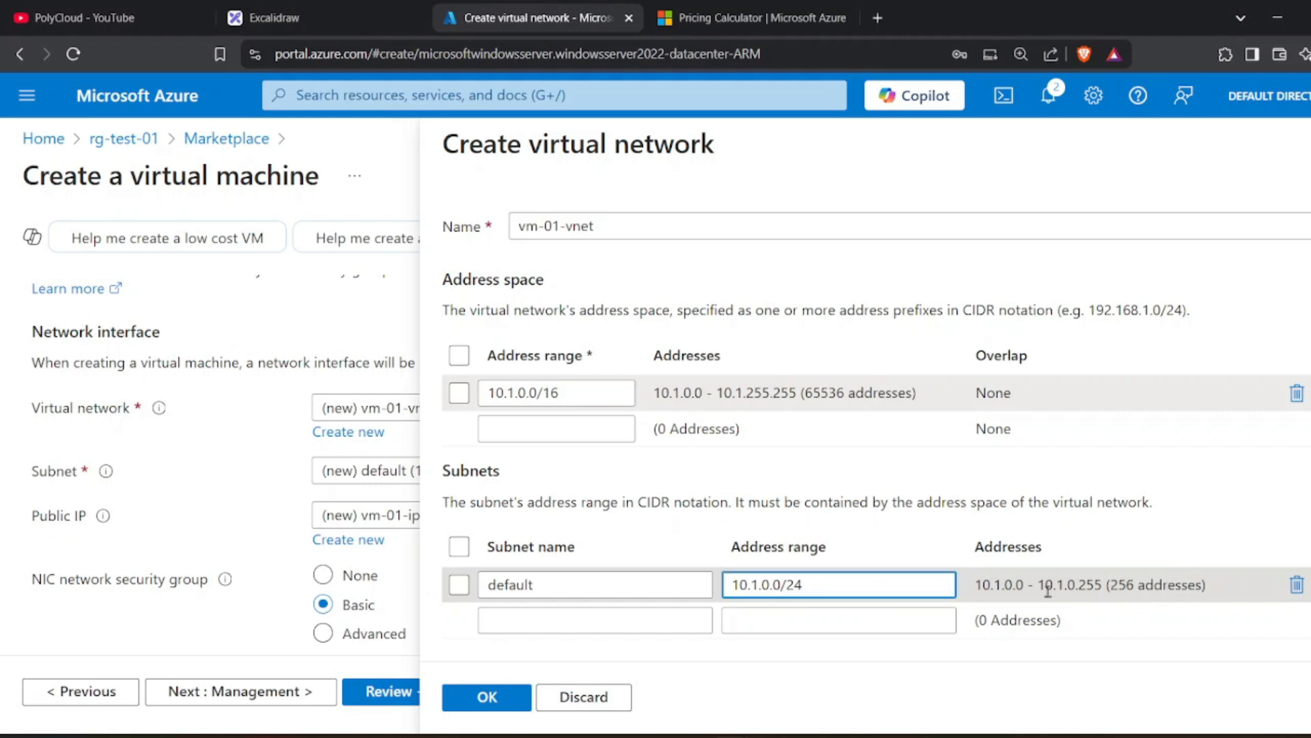
double_click(1125, 586)
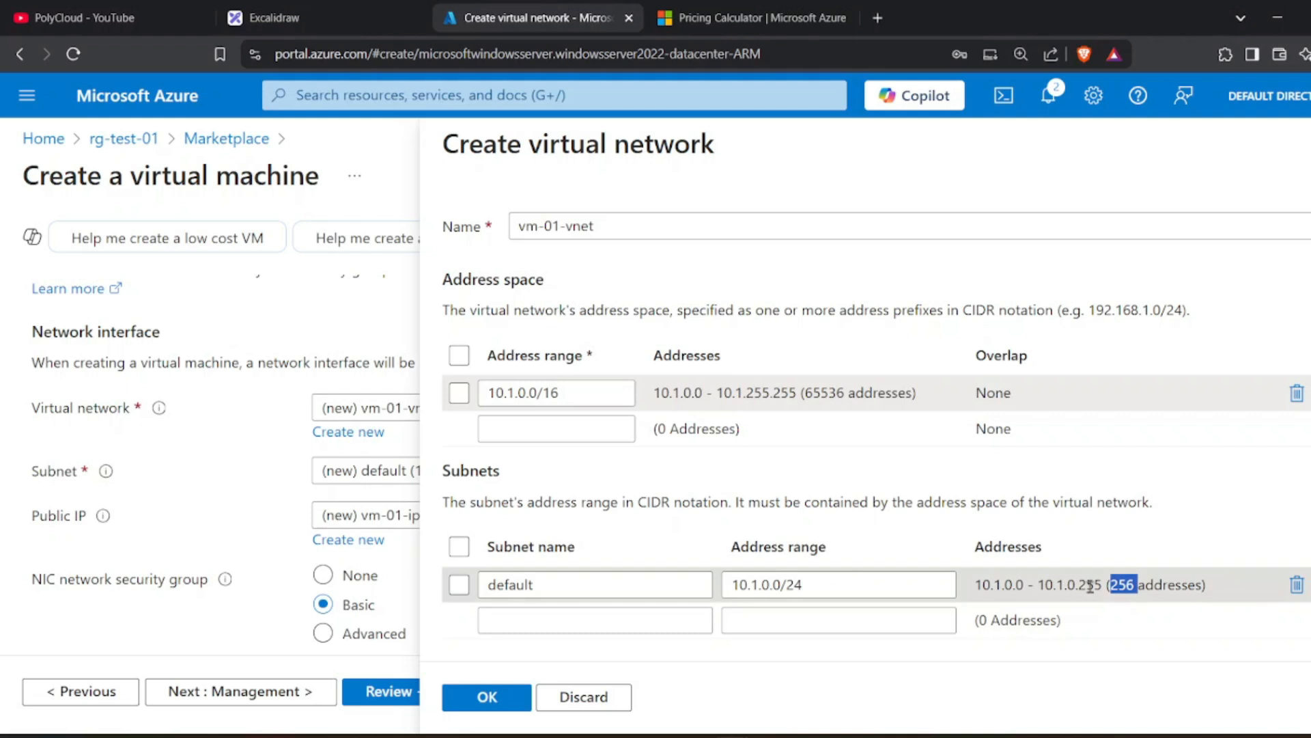
left_click_drag(805, 393, 856, 395)
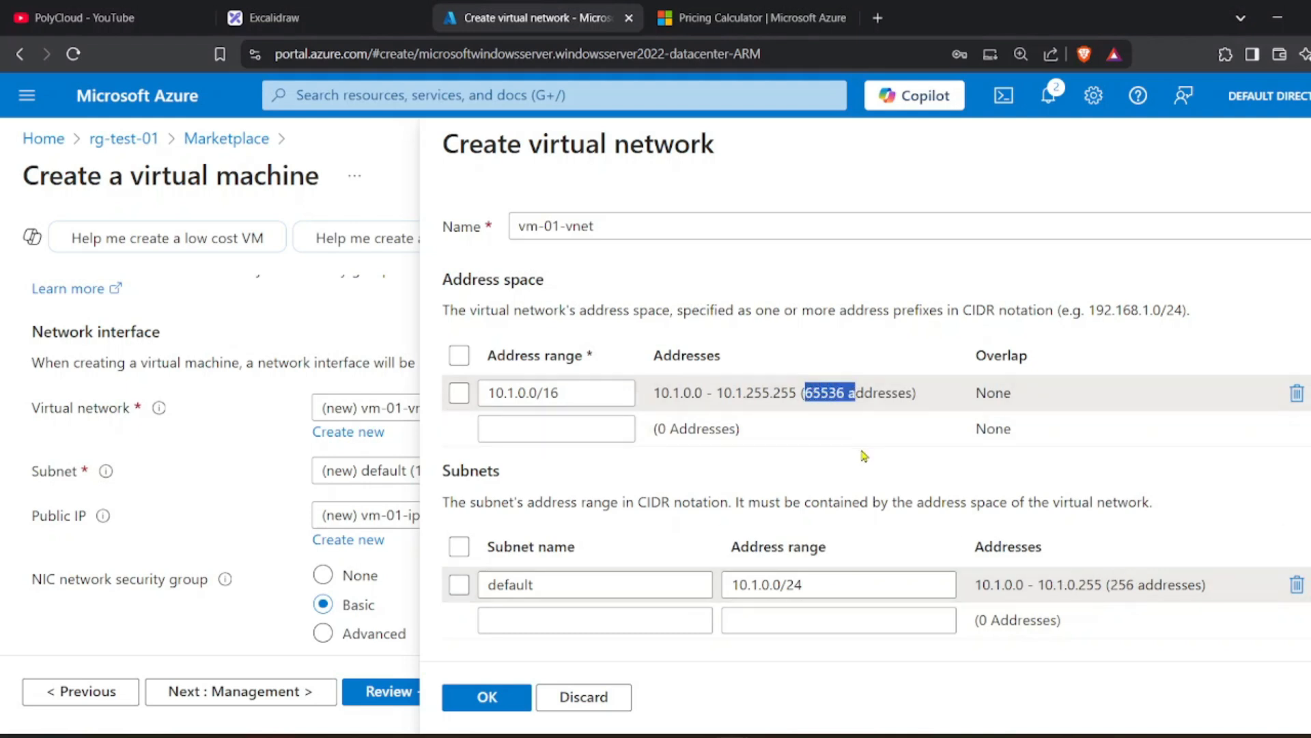
Close the new virtual network panel and check the default subnet 10.1.0.0/24.
left_click(585, 703)
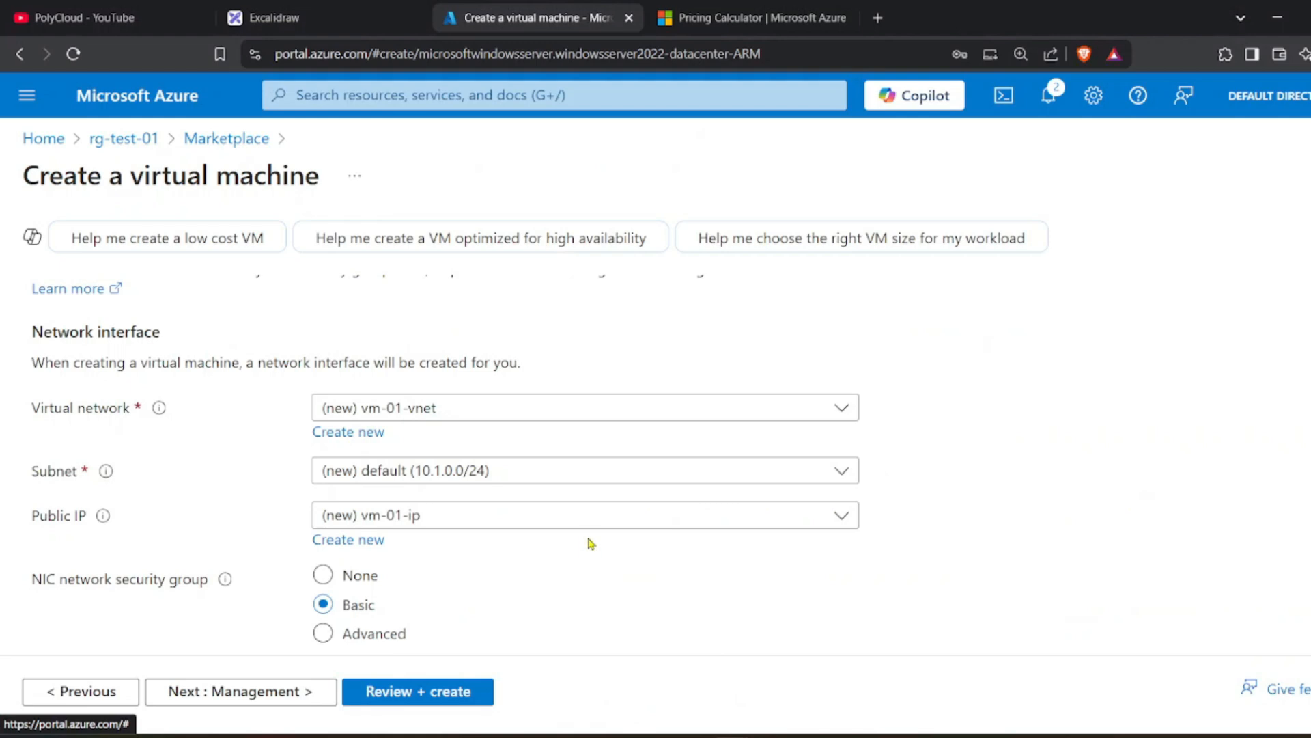
scroll(591, 543, "down", 1)
left_click(437, 380)
double_click(437, 381)
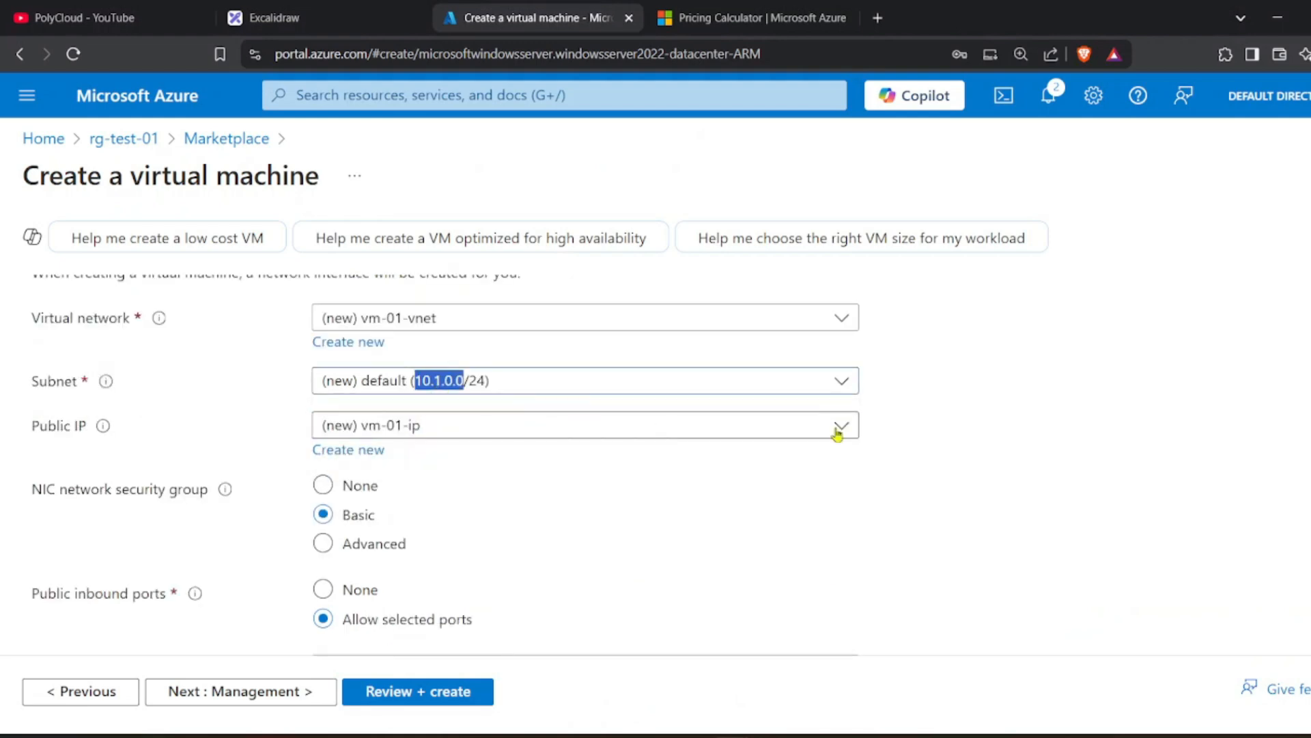
left_click(942, 399)
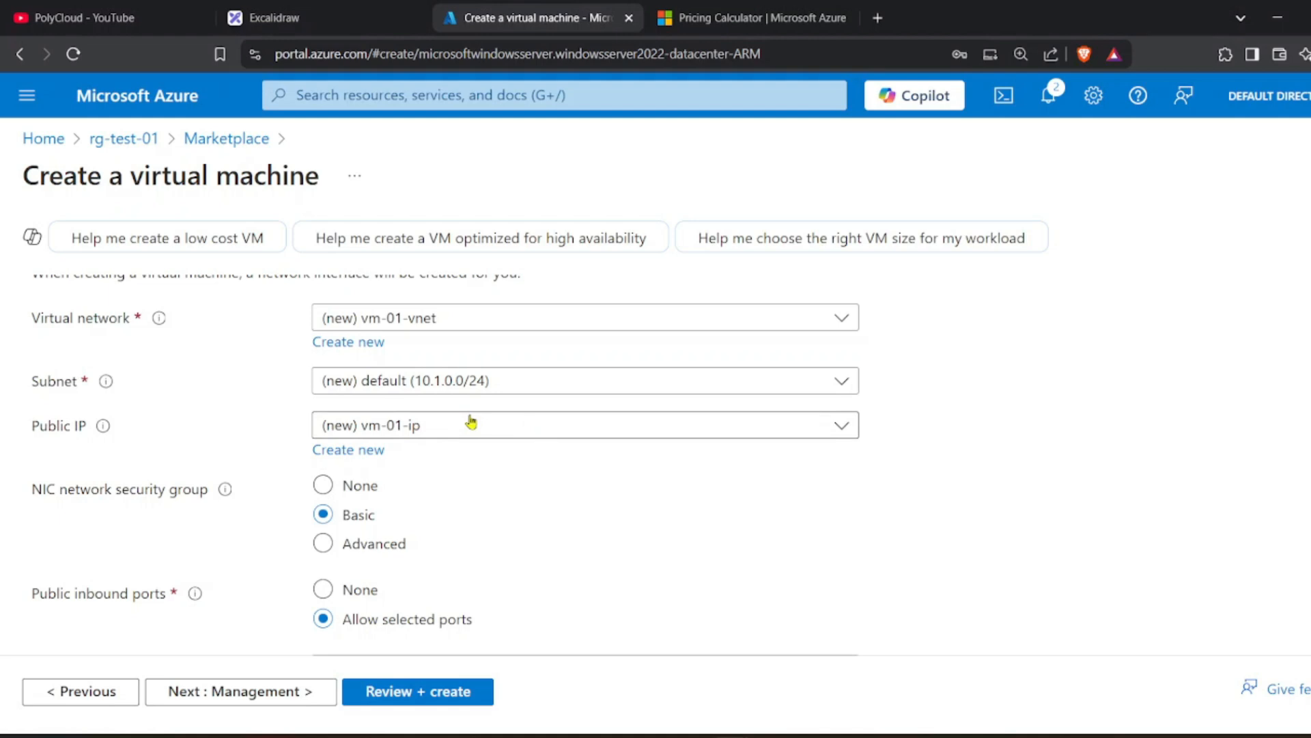
Keep RDP as the allowed inbound port and review the public IP vm-01-ip settings.
scroll(471, 421, "down", 1)
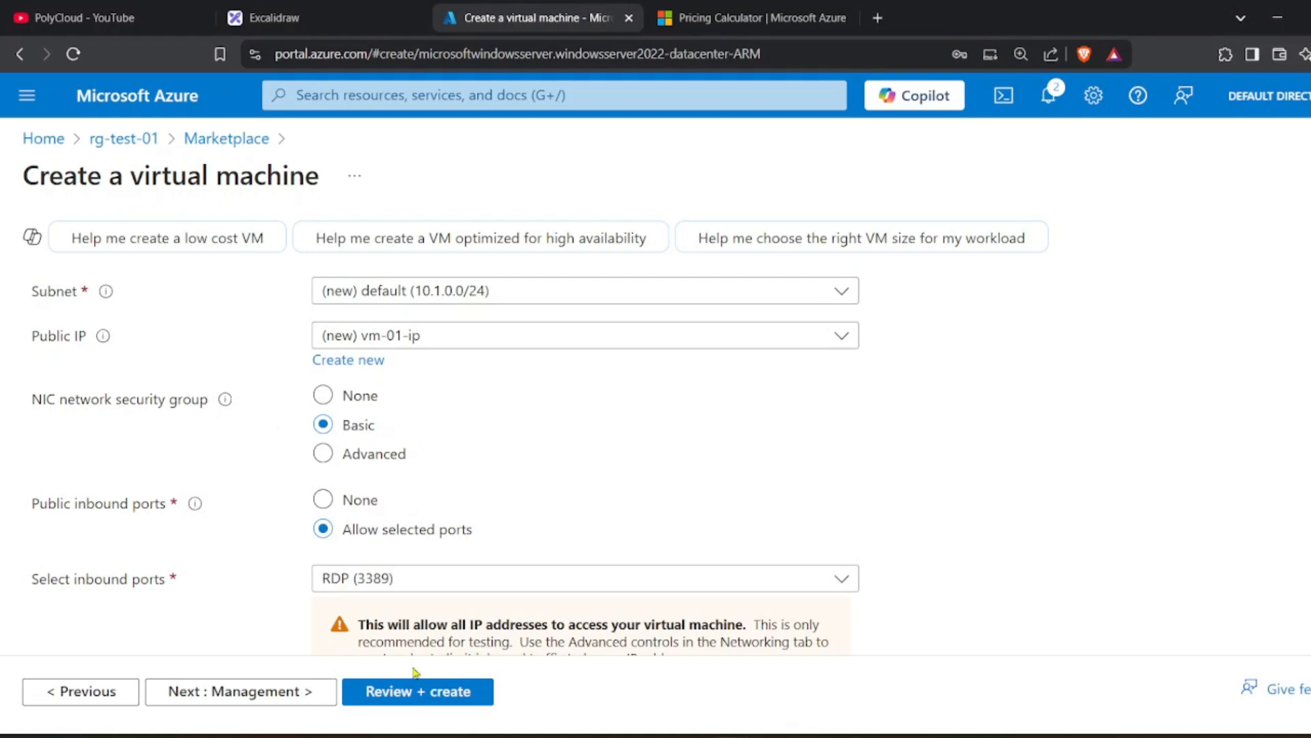
left_click(417, 586)
left_click(416, 590)
scroll(470, 435, "down", 4)
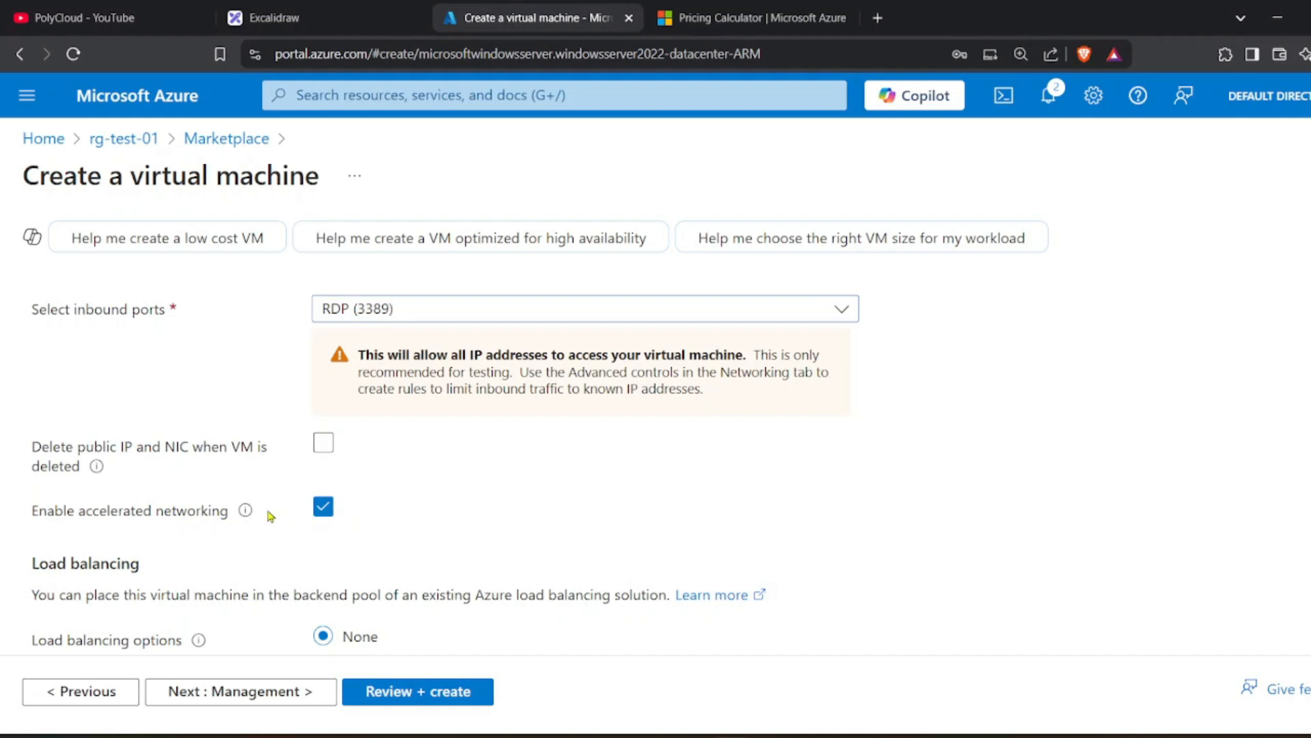
scroll(422, 486, "down", 2)
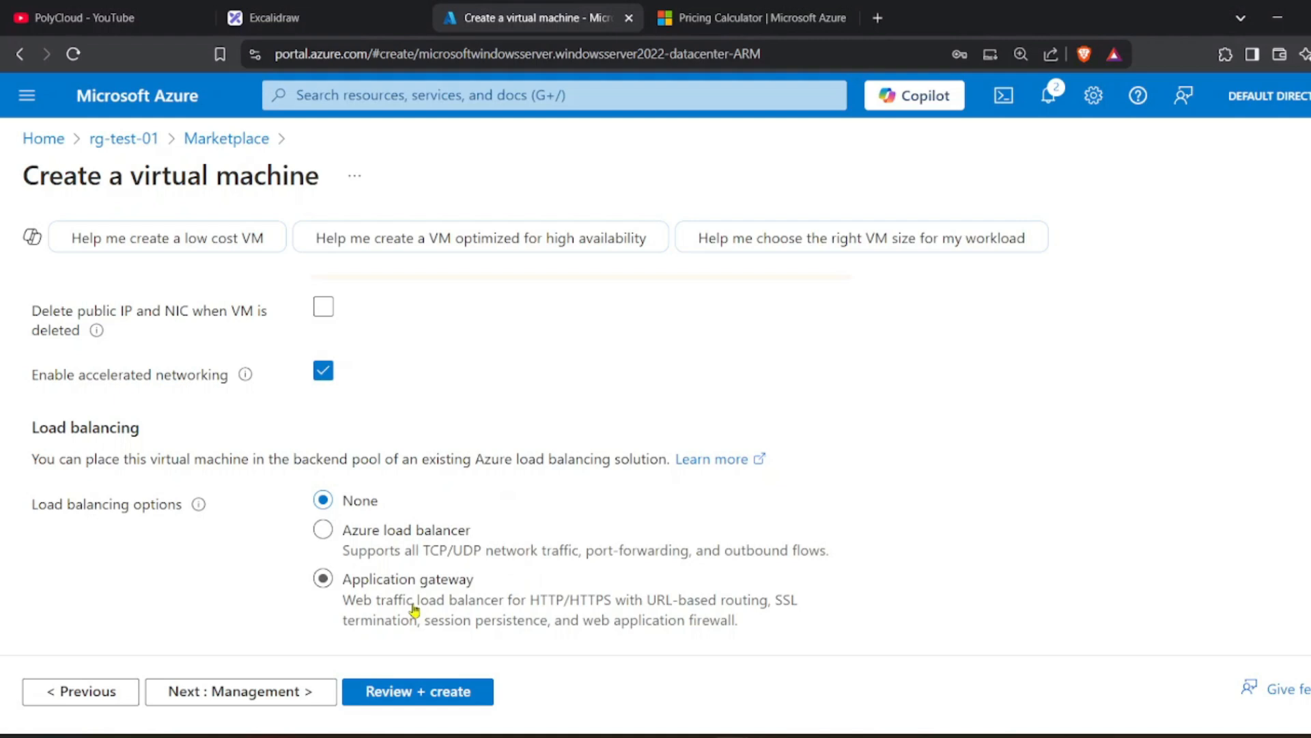
scroll(414, 608, "up", 8)
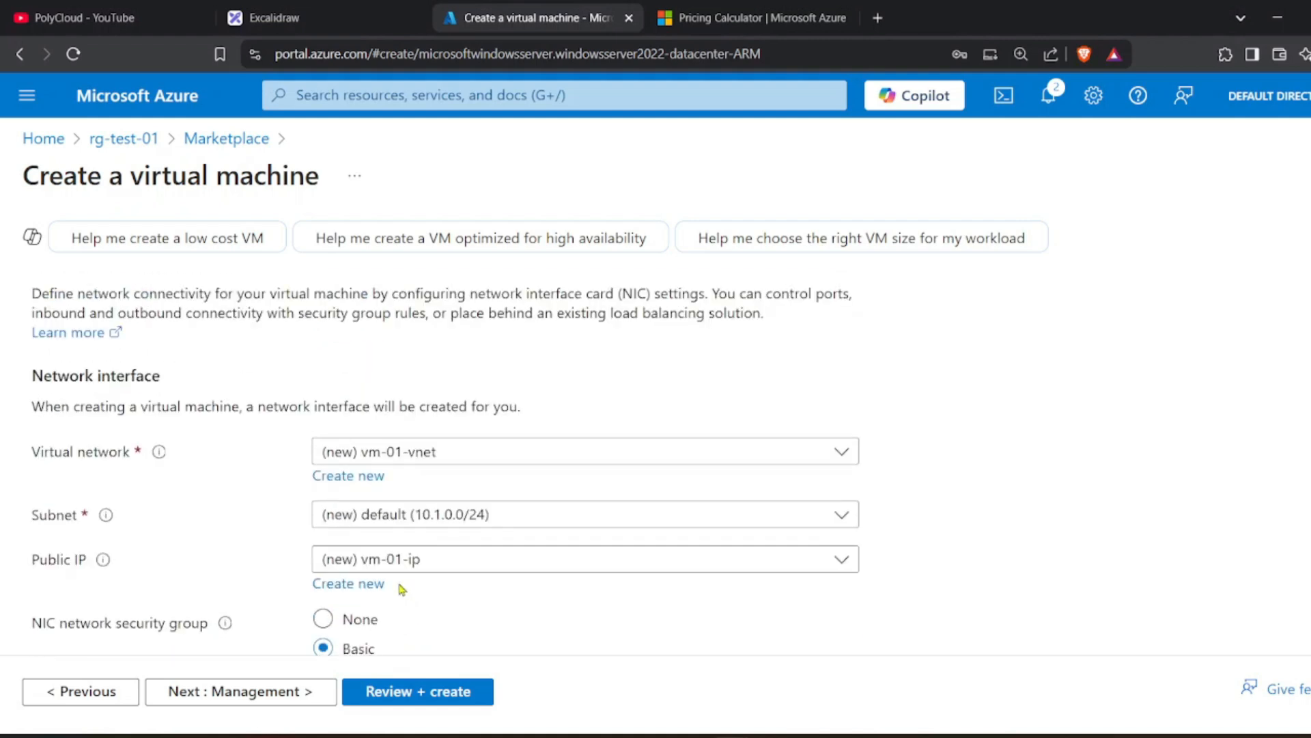
Go to the Management step and look over its settings.
left_click(230, 708)
scroll(377, 510, "down", 2)
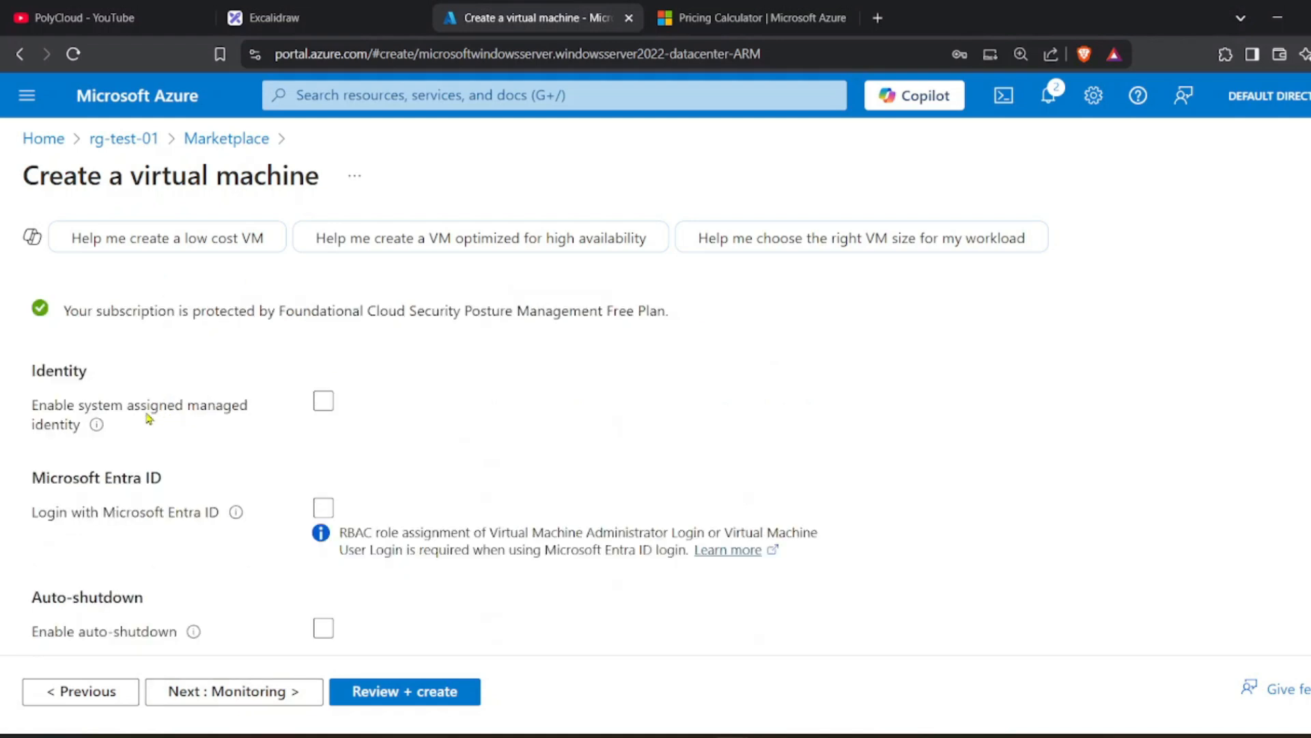
left_click(320, 408)
scroll(175, 453, "down", 1)
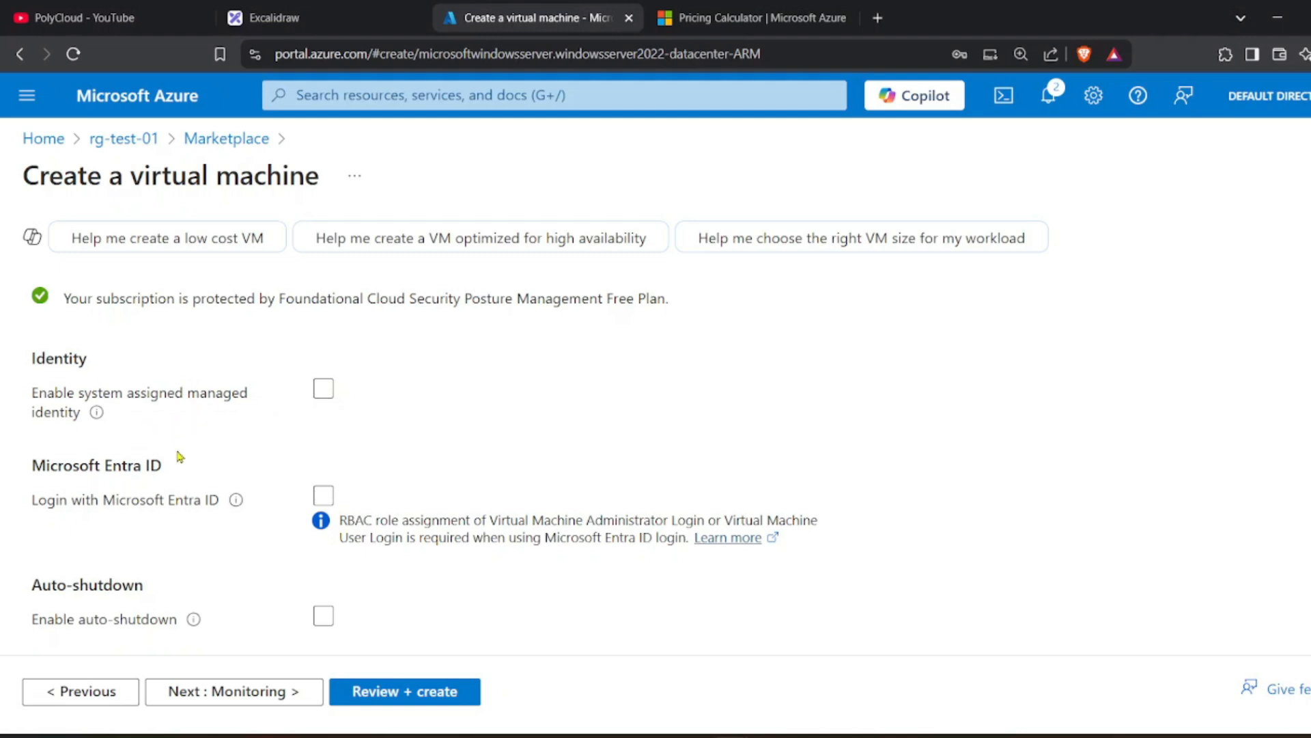
scroll(180, 455, "down", 1)
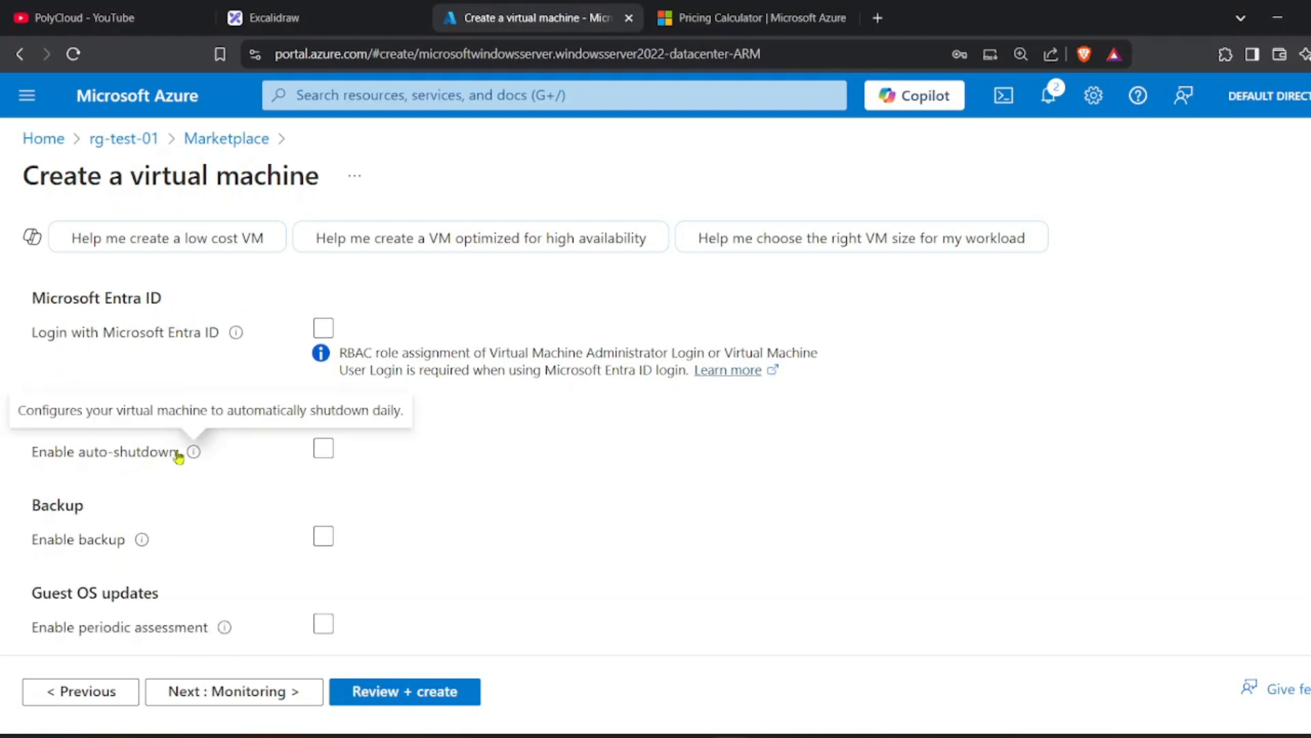
scroll(180, 454, "up", 2)
scroll(374, 448, "down", 2)
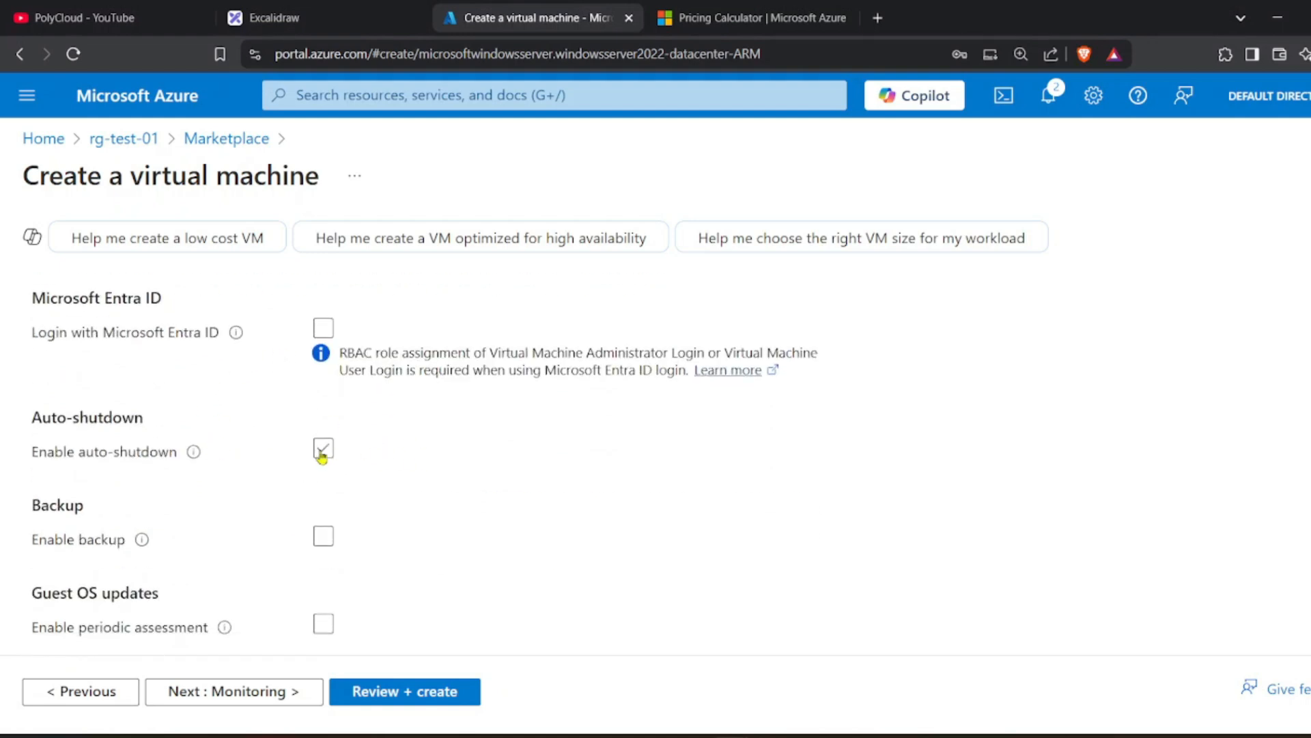
Toggle daily auto-shutdown on and off, leaving it disabled.
left_click(323, 452)
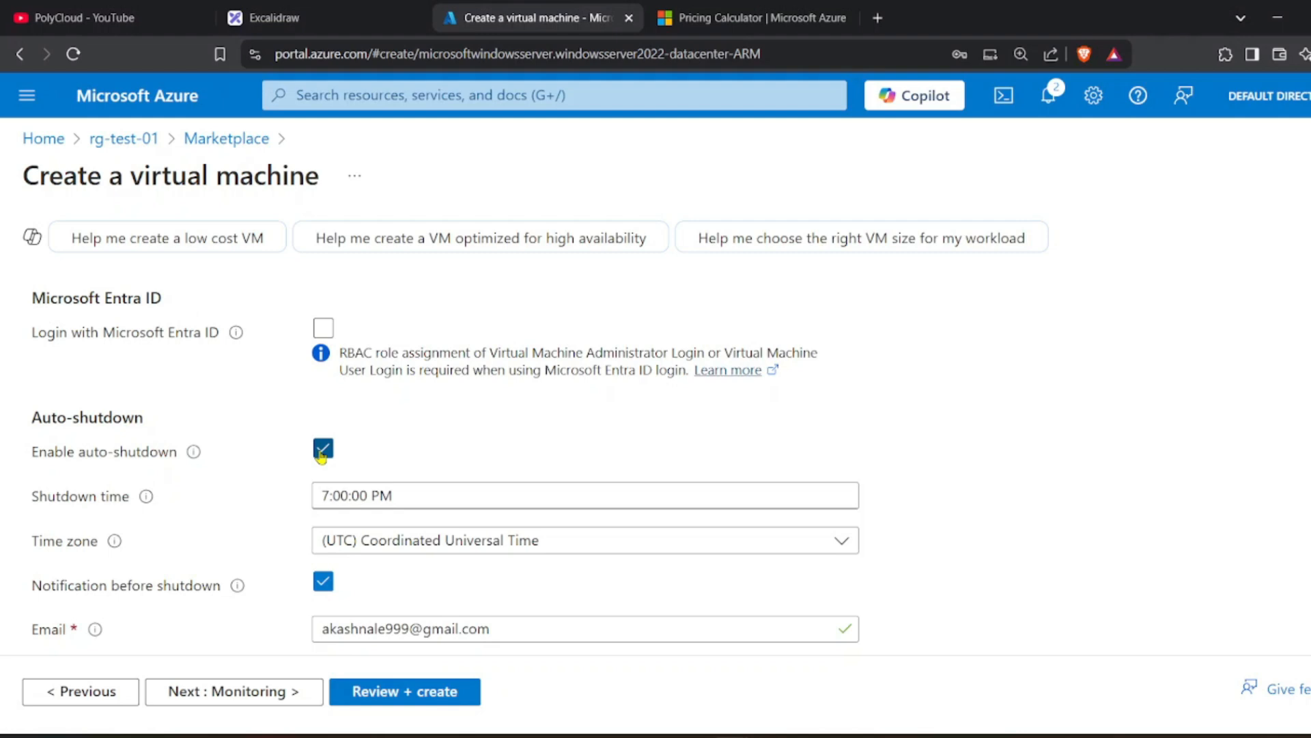
scroll(322, 454, "down", 1)
scroll(322, 455, "up", 1)
left_click_drag(47, 462, 123, 456)
left_click(135, 465)
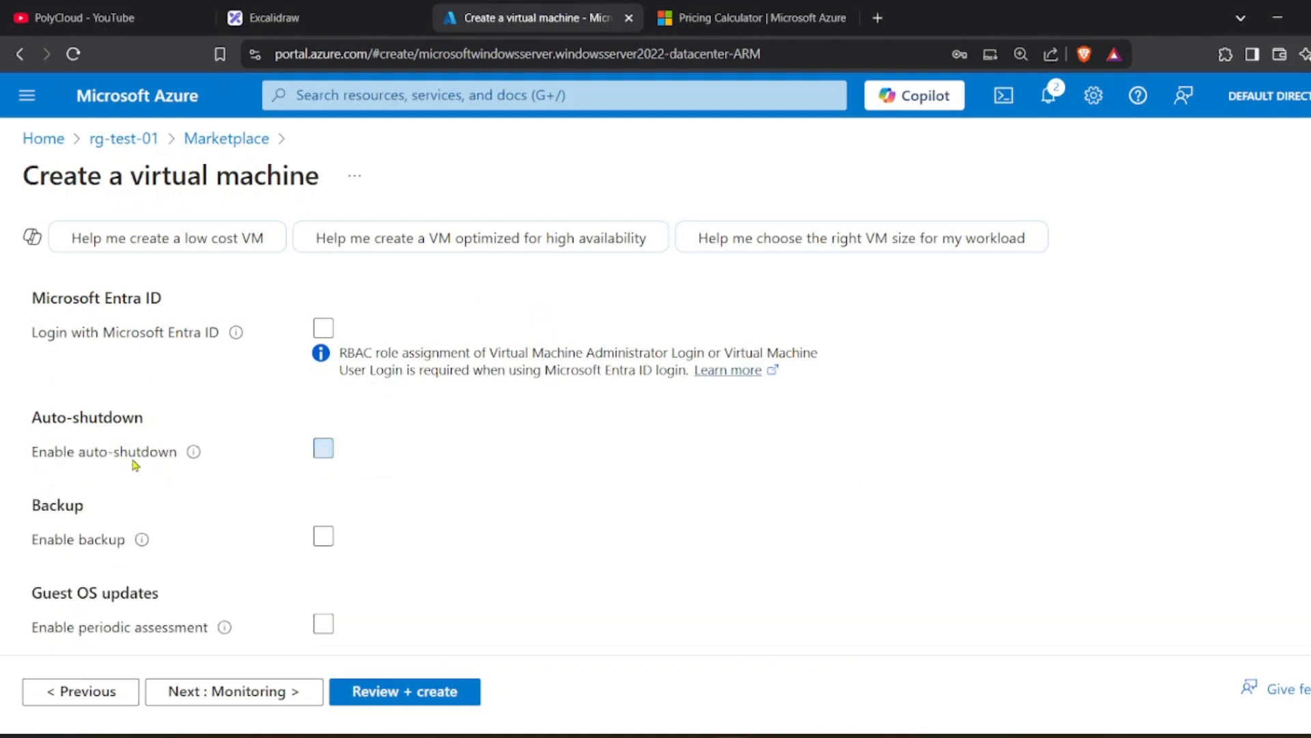
left_click(323, 448)
scroll(347, 471, "down", 1)
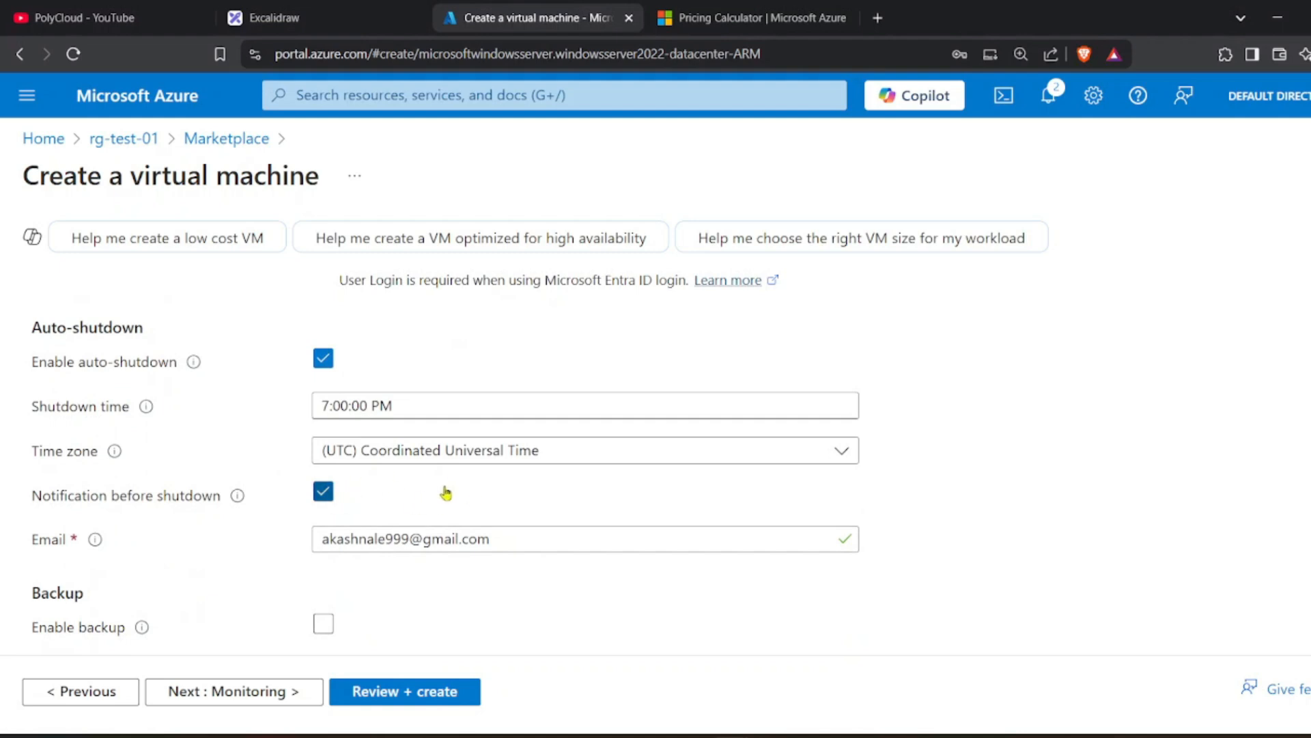
left_click(323, 358)
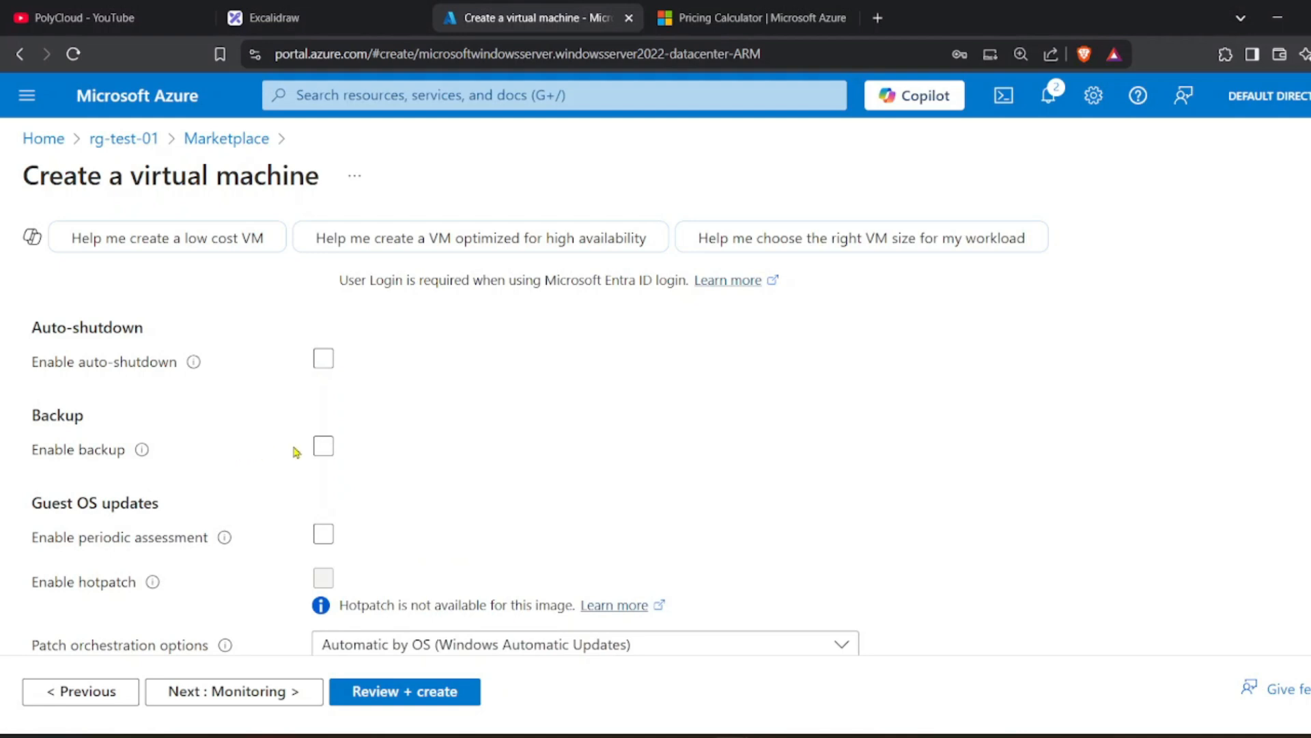
left_click(324, 447)
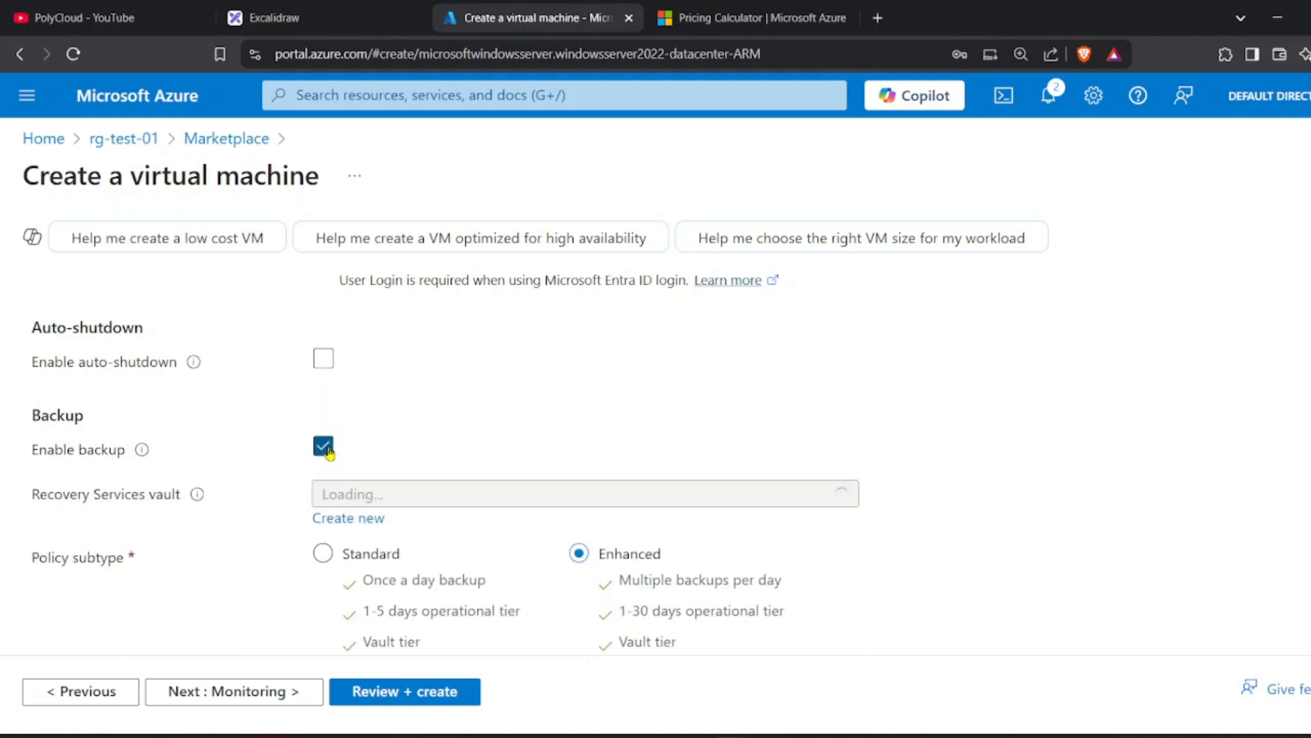
scroll(312, 475, "down", 1)
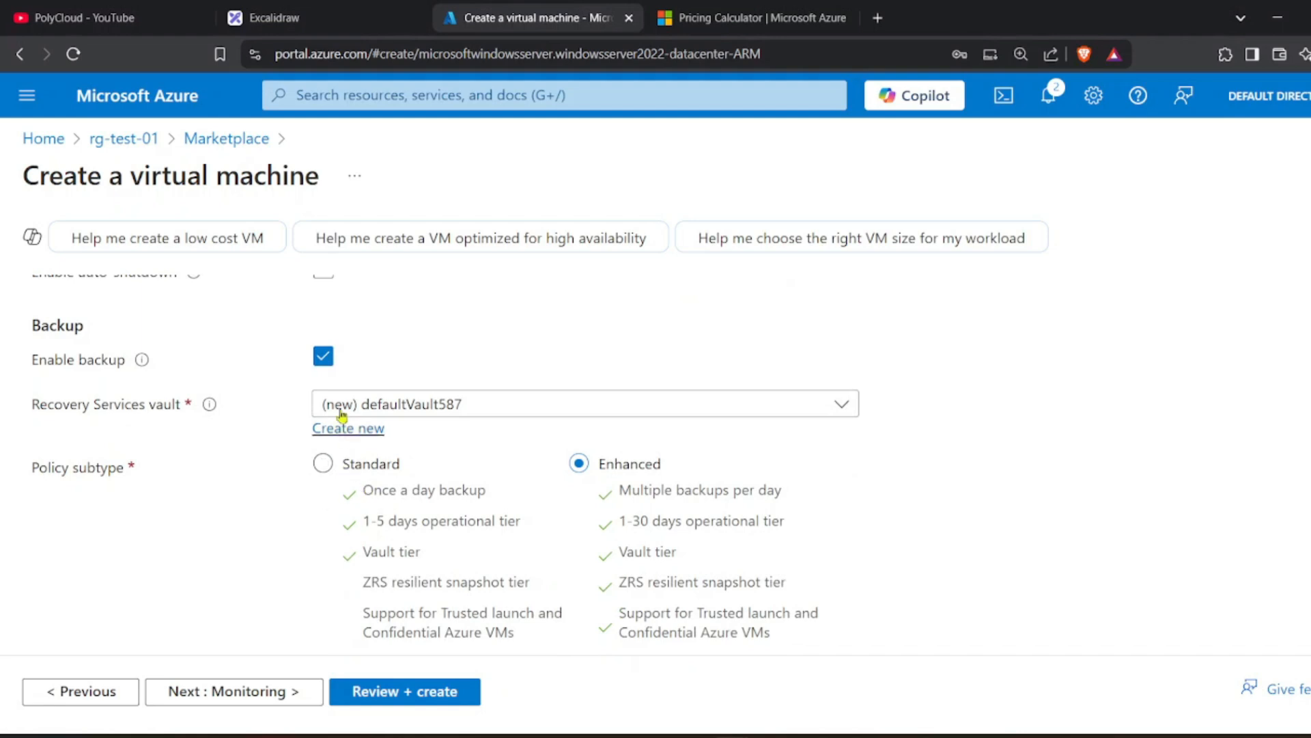
left_click(322, 362)
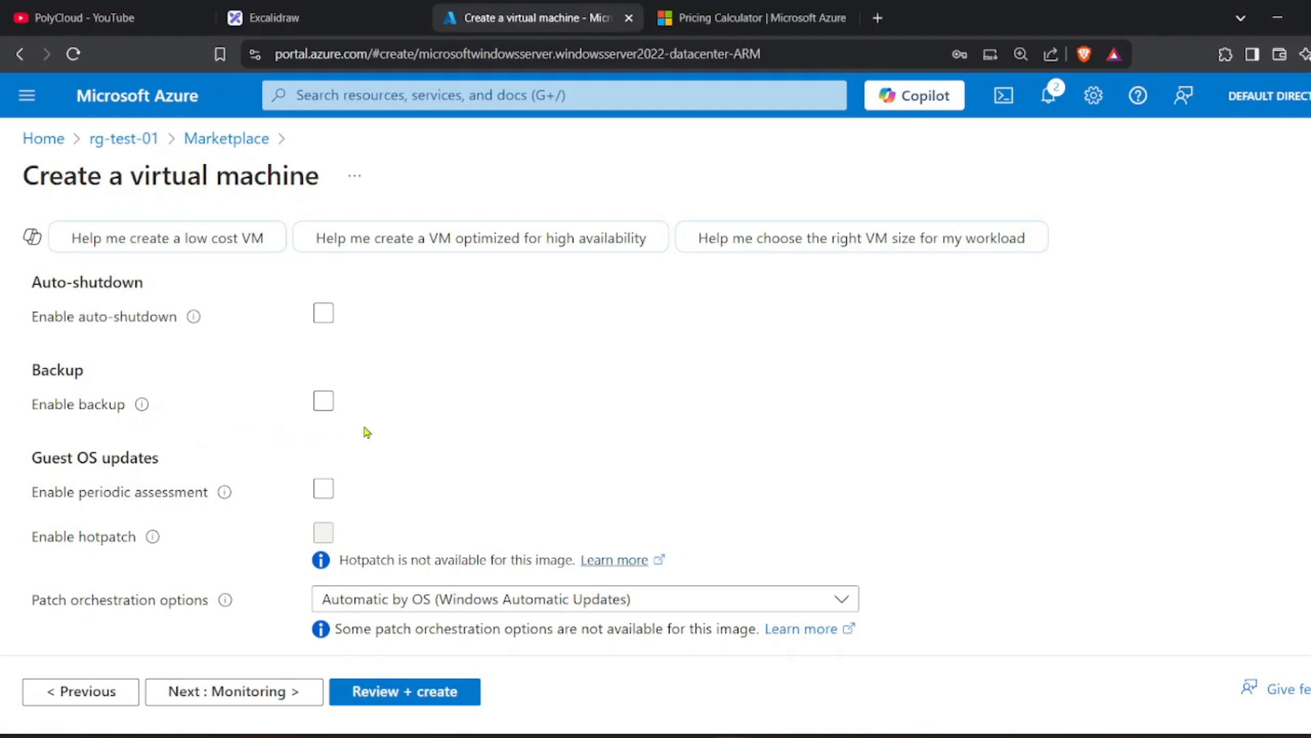
scroll(376, 437, "up", 1)
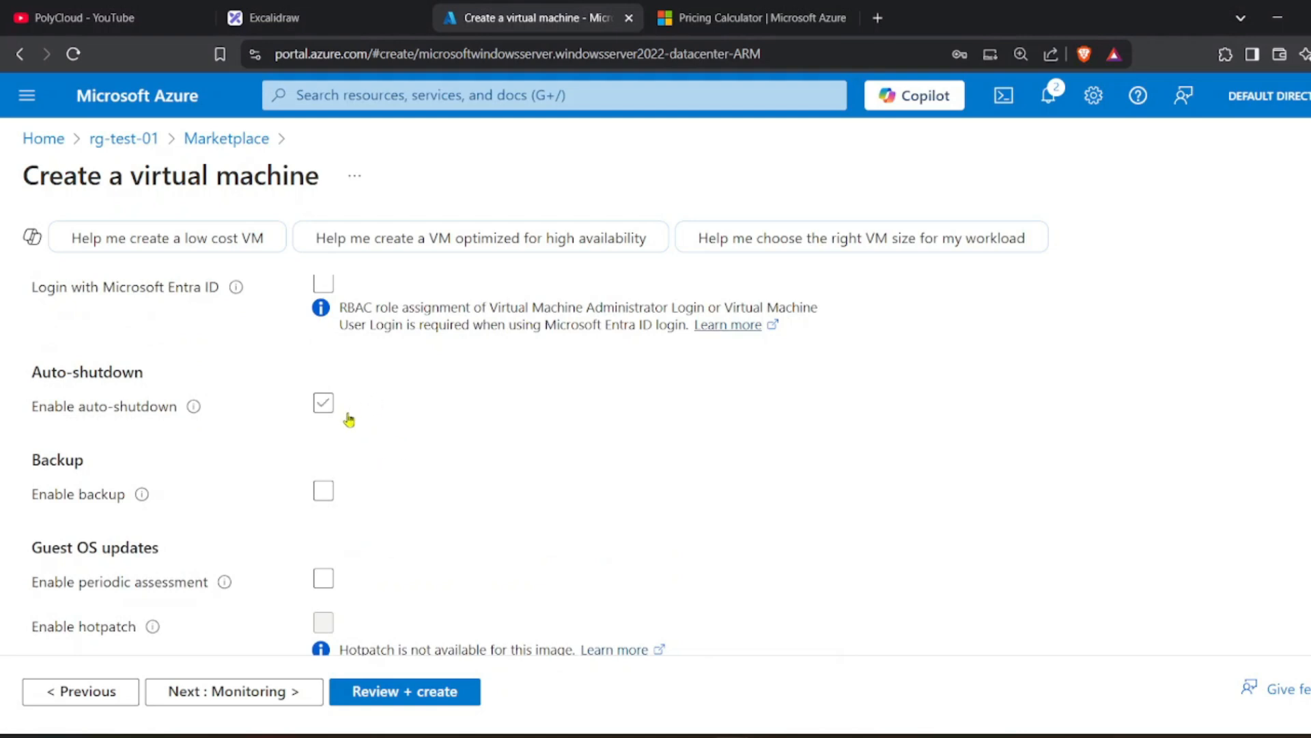
left_click(323, 491)
scroll(324, 497, "down", 1)
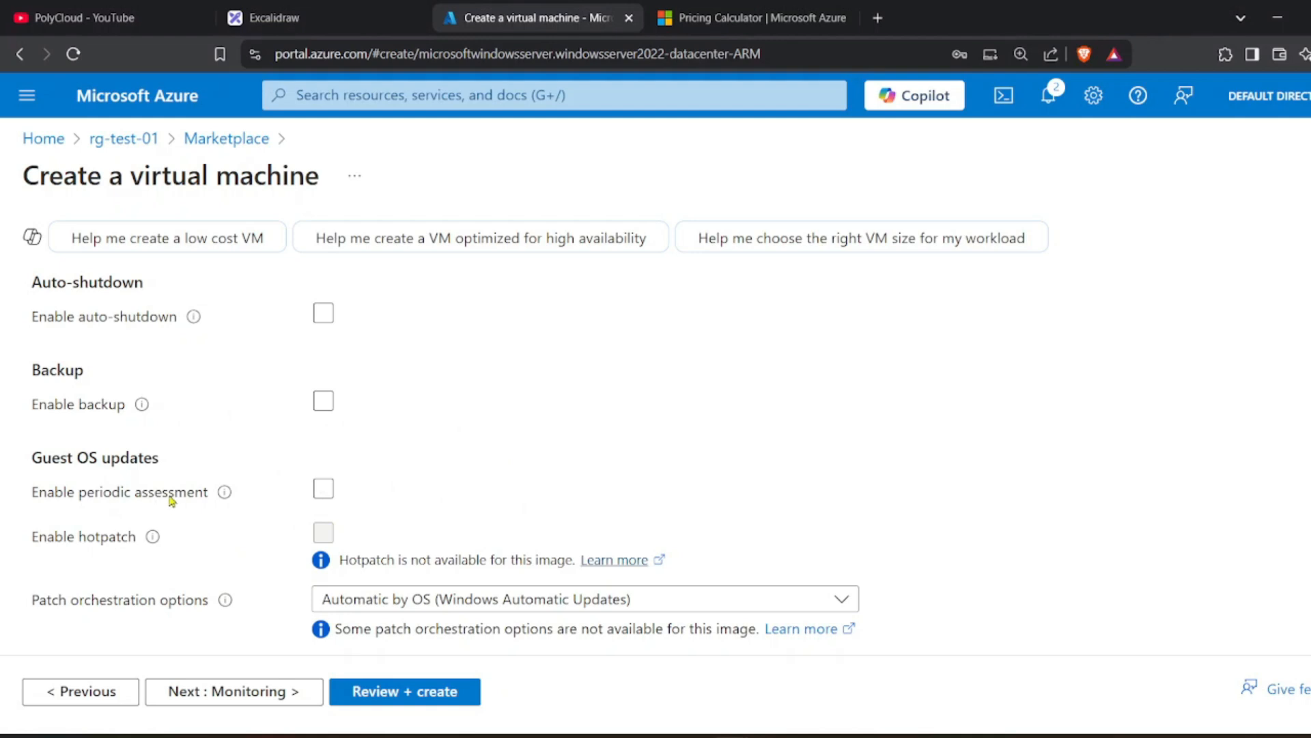
mouse_move(223, 492)
left_click_drag(38, 460, 199, 465)
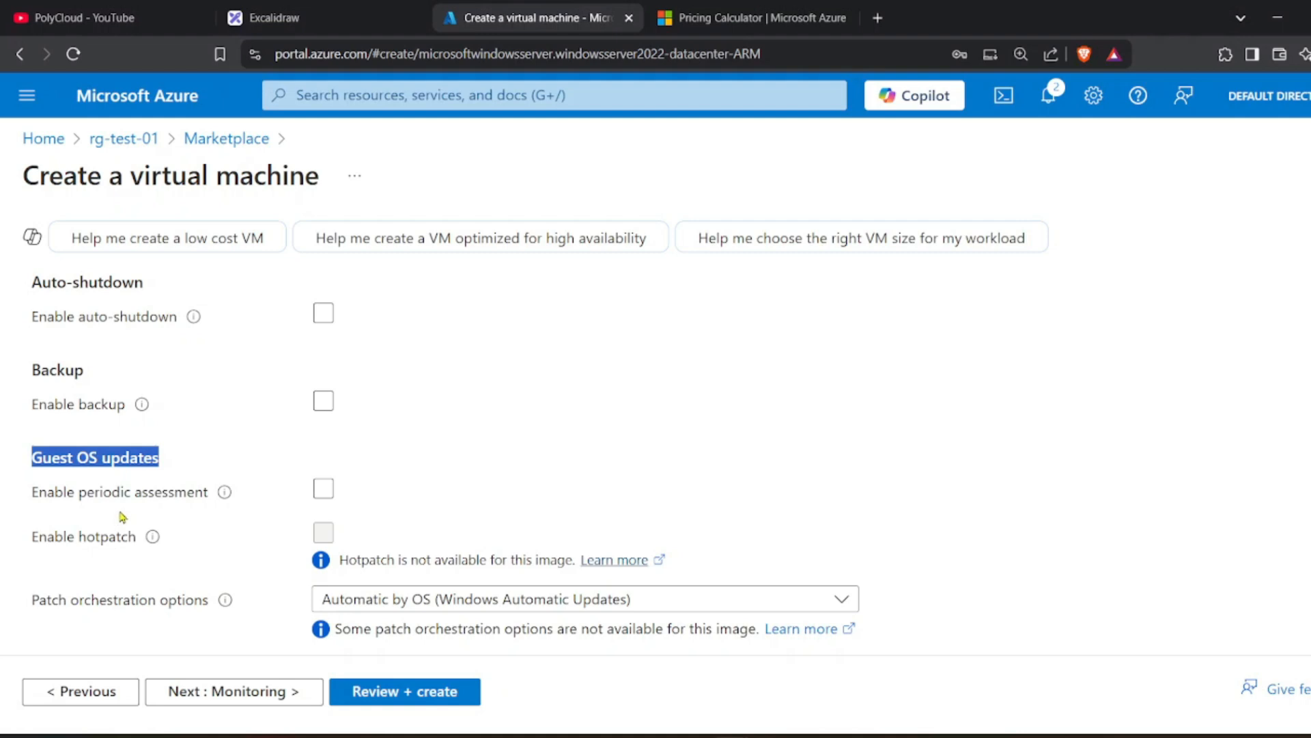
Turn on periodic update assessment and set patch orchestration to Manual updates.
mouse_move(211, 502)
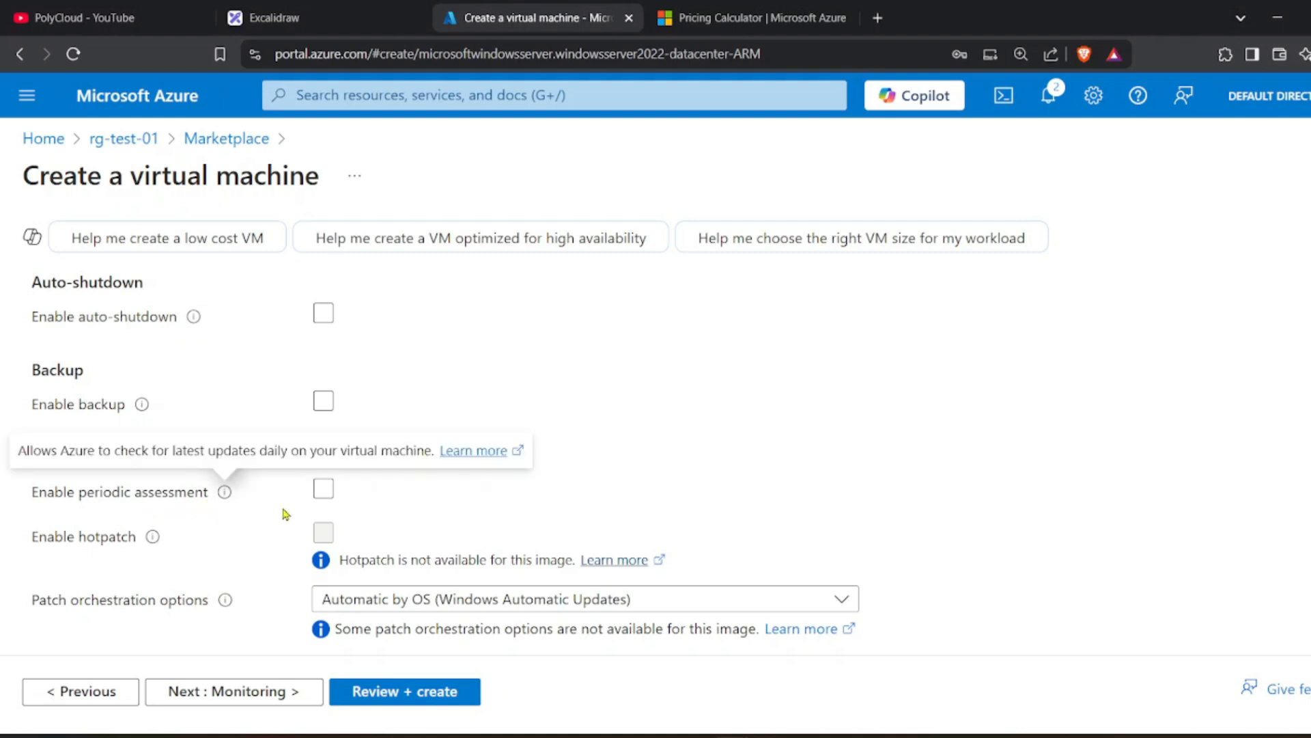
left_click(75, 502)
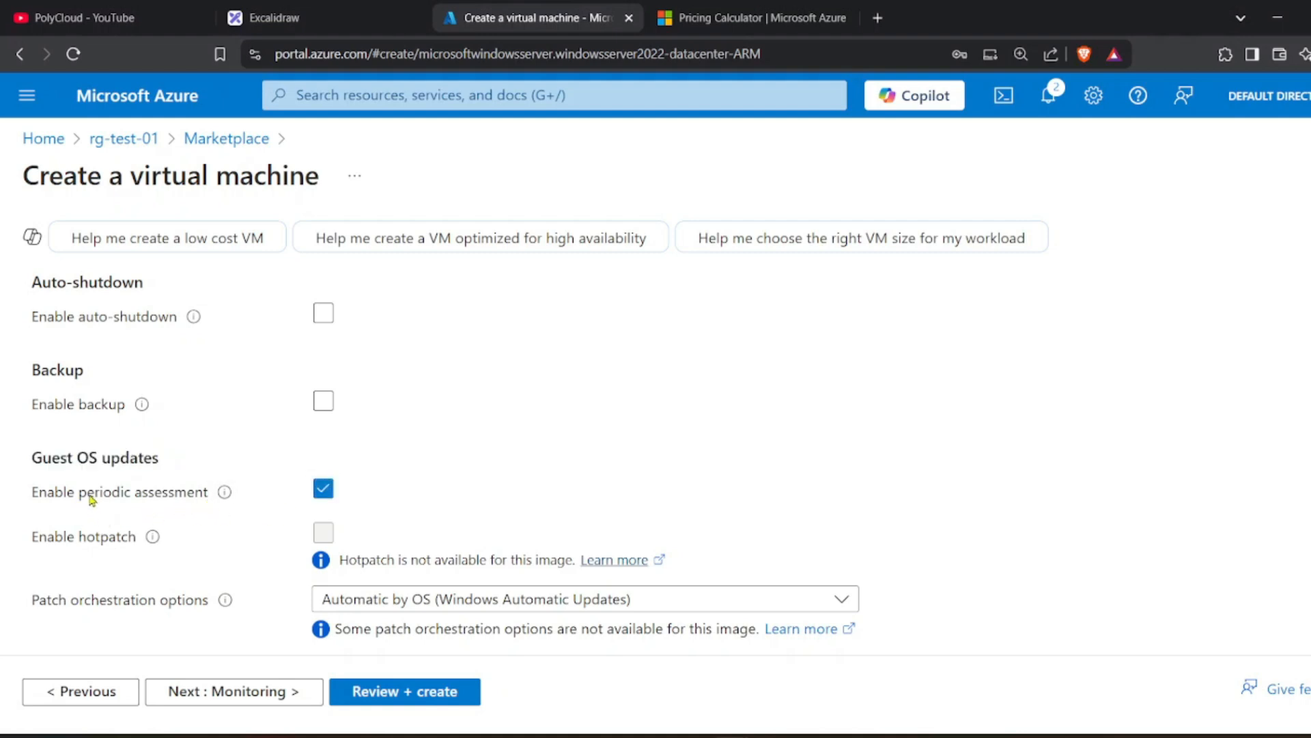
left_click(340, 500)
left_click(403, 604)
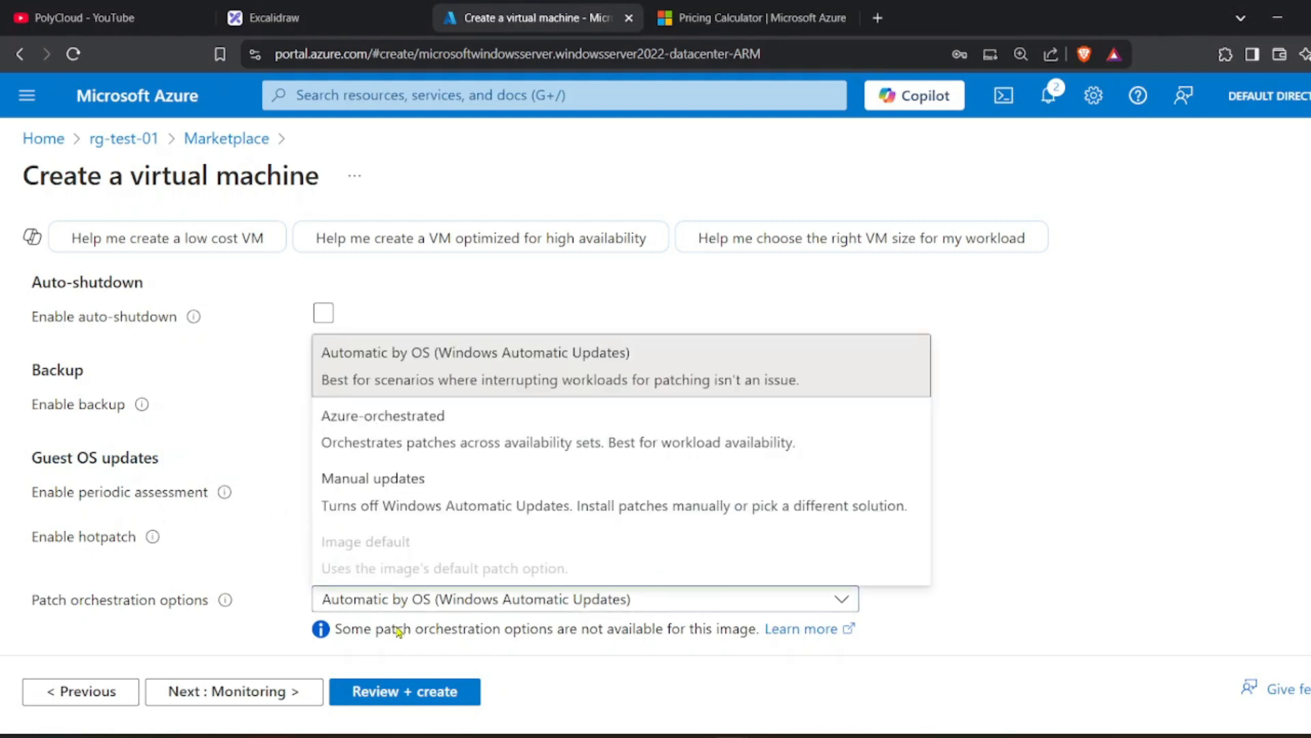
left_click(419, 484)
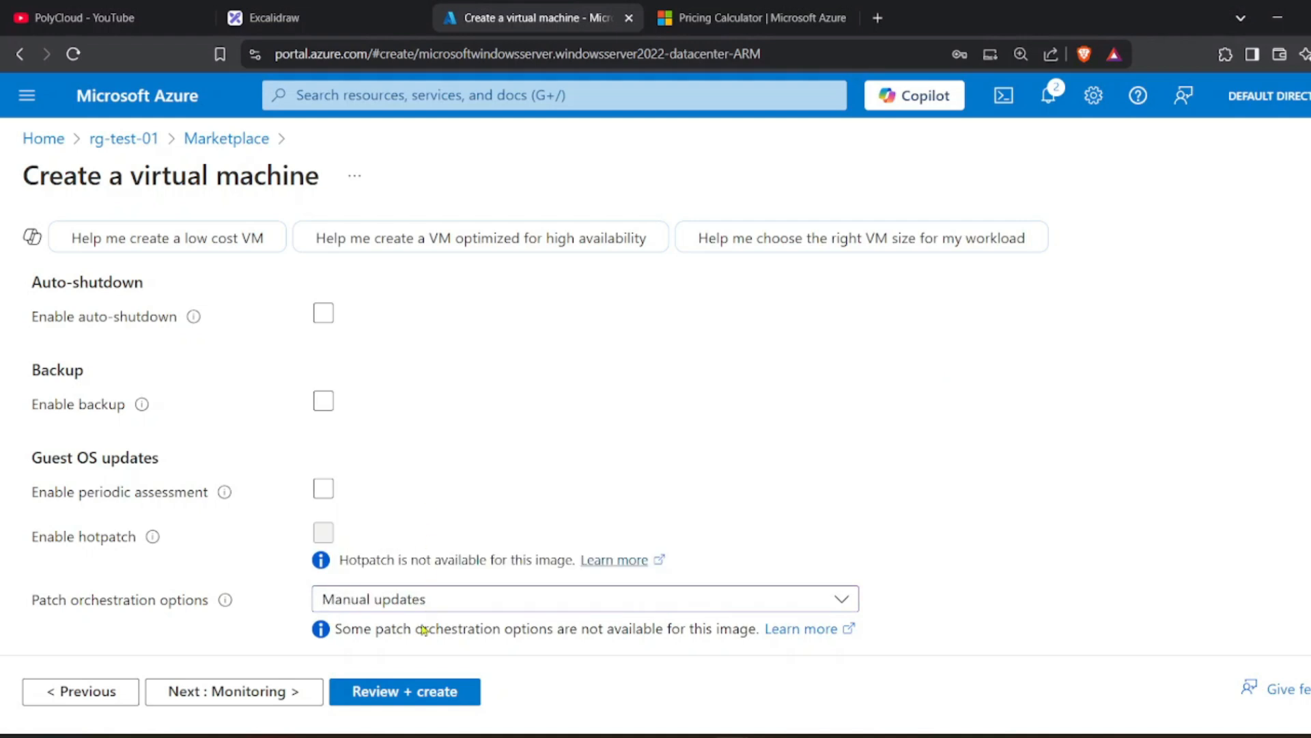
left_click(416, 599)
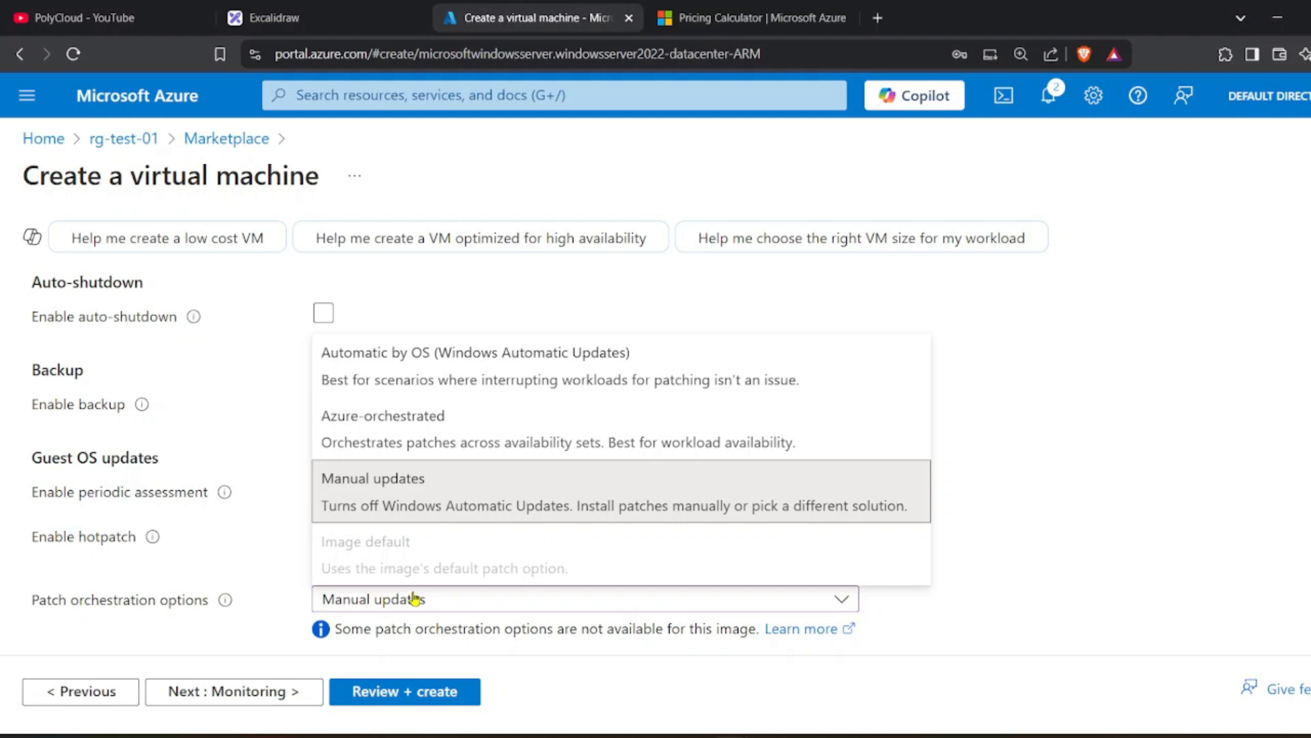
left_click(415, 599)
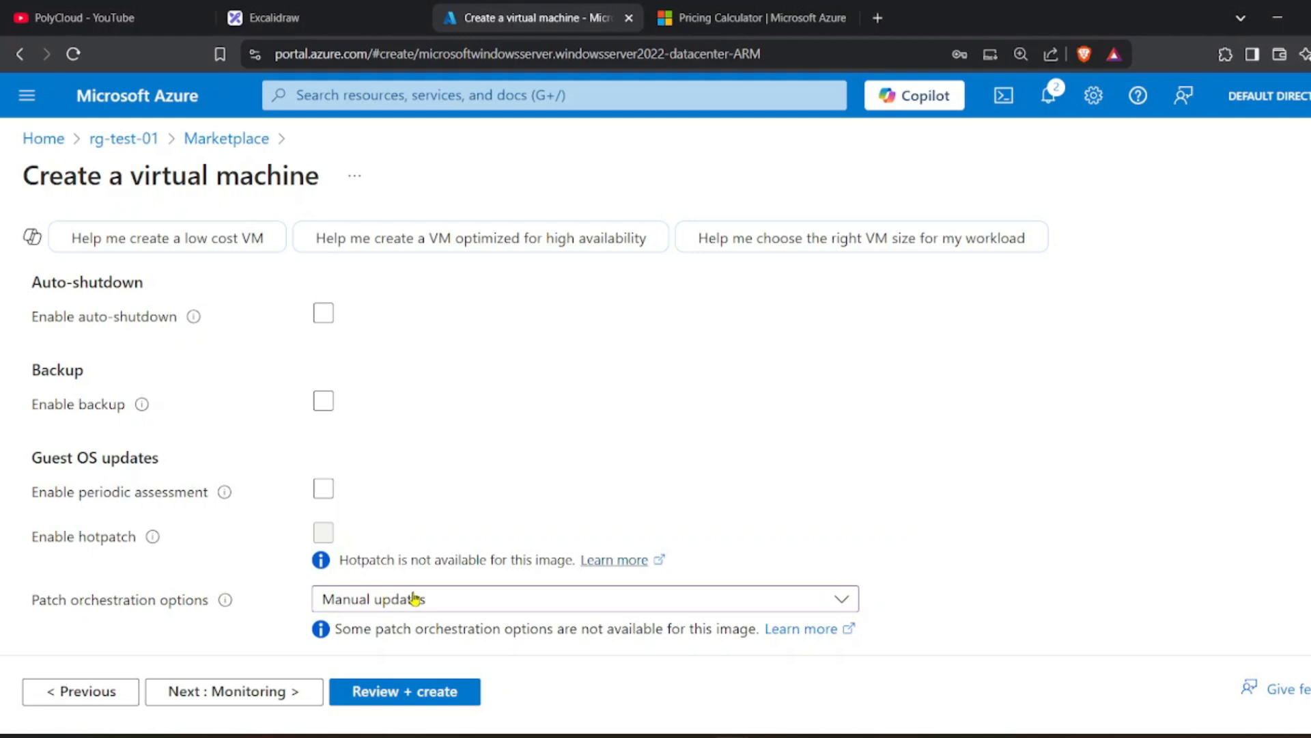
left_click(415, 598)
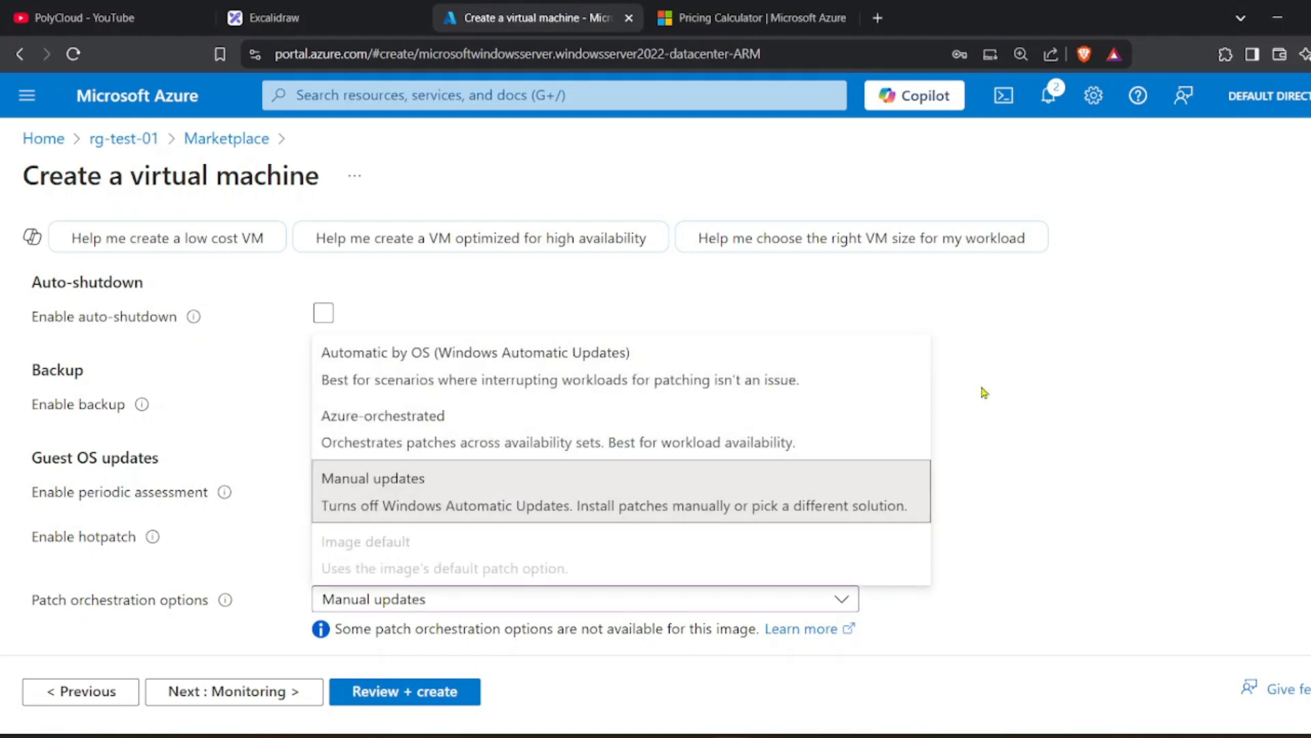
left_click(1074, 406)
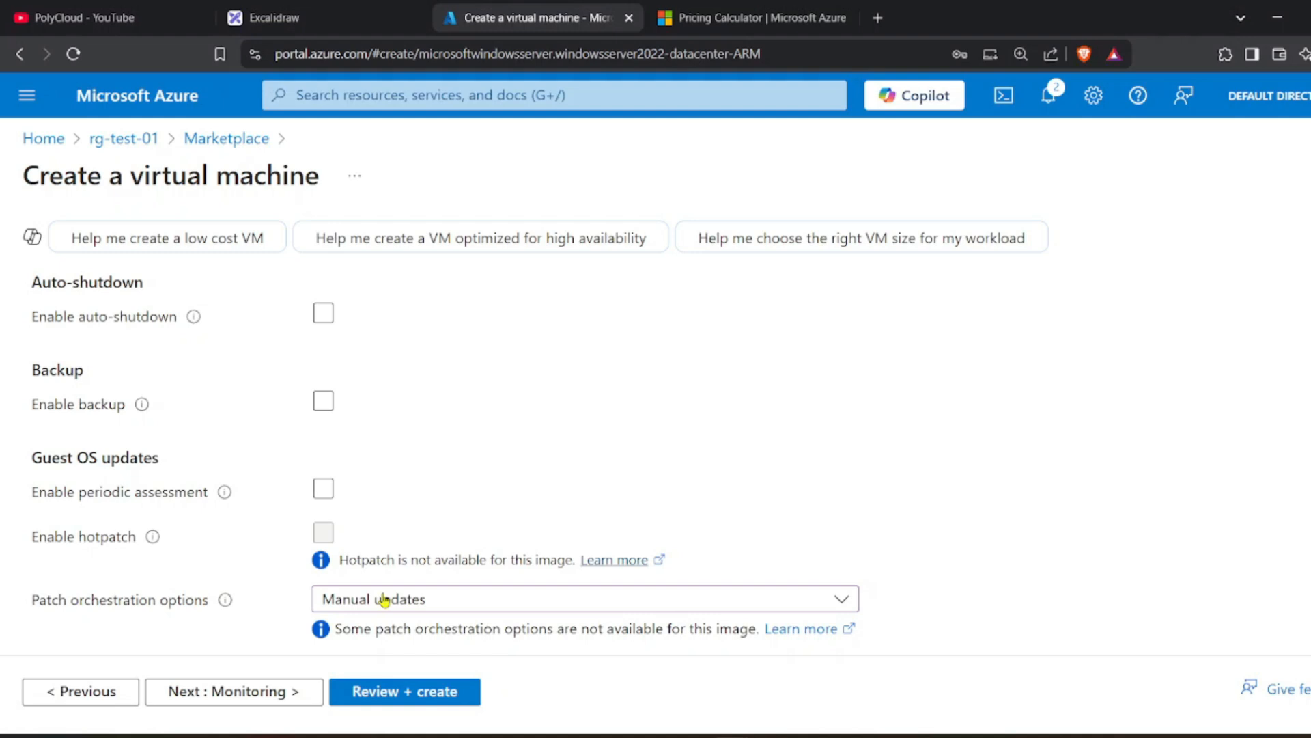
Go to the Monitoring settings.
scroll(384, 599, "up", 2)
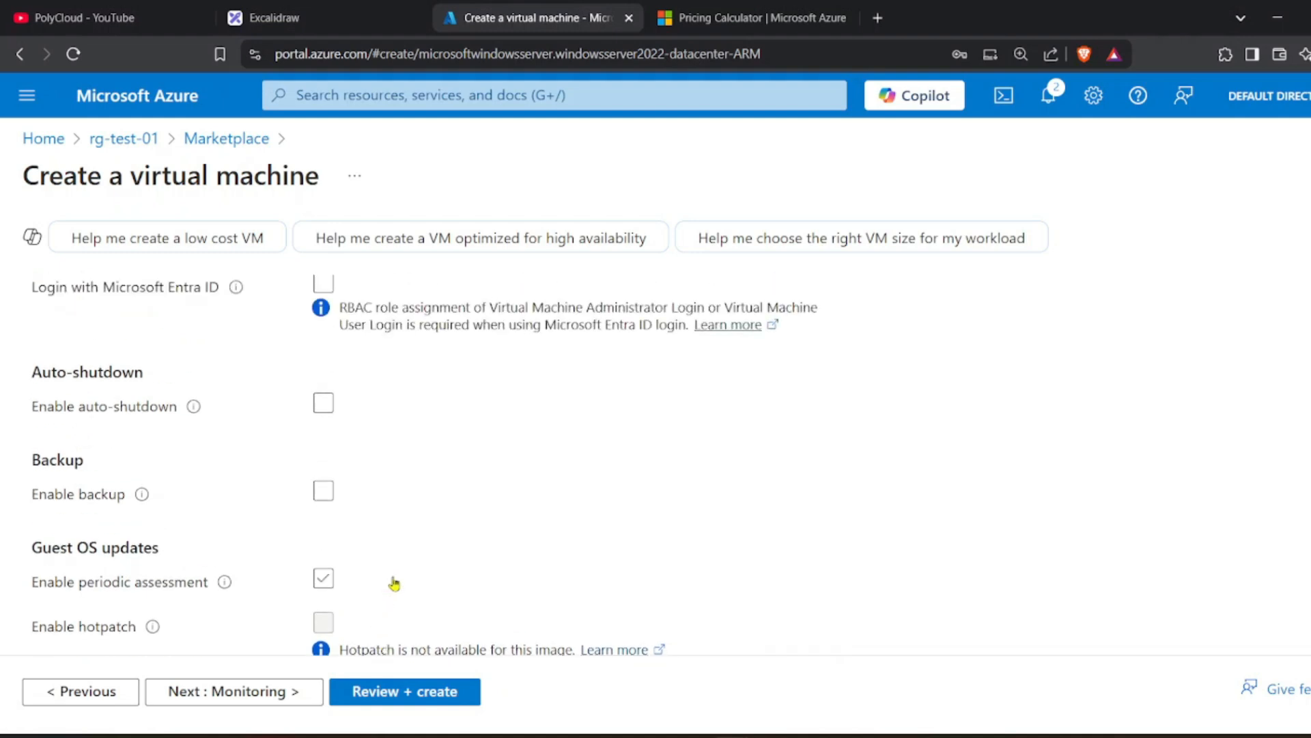
scroll(399, 565, "down", 2)
scroll(401, 559, "up", 7)
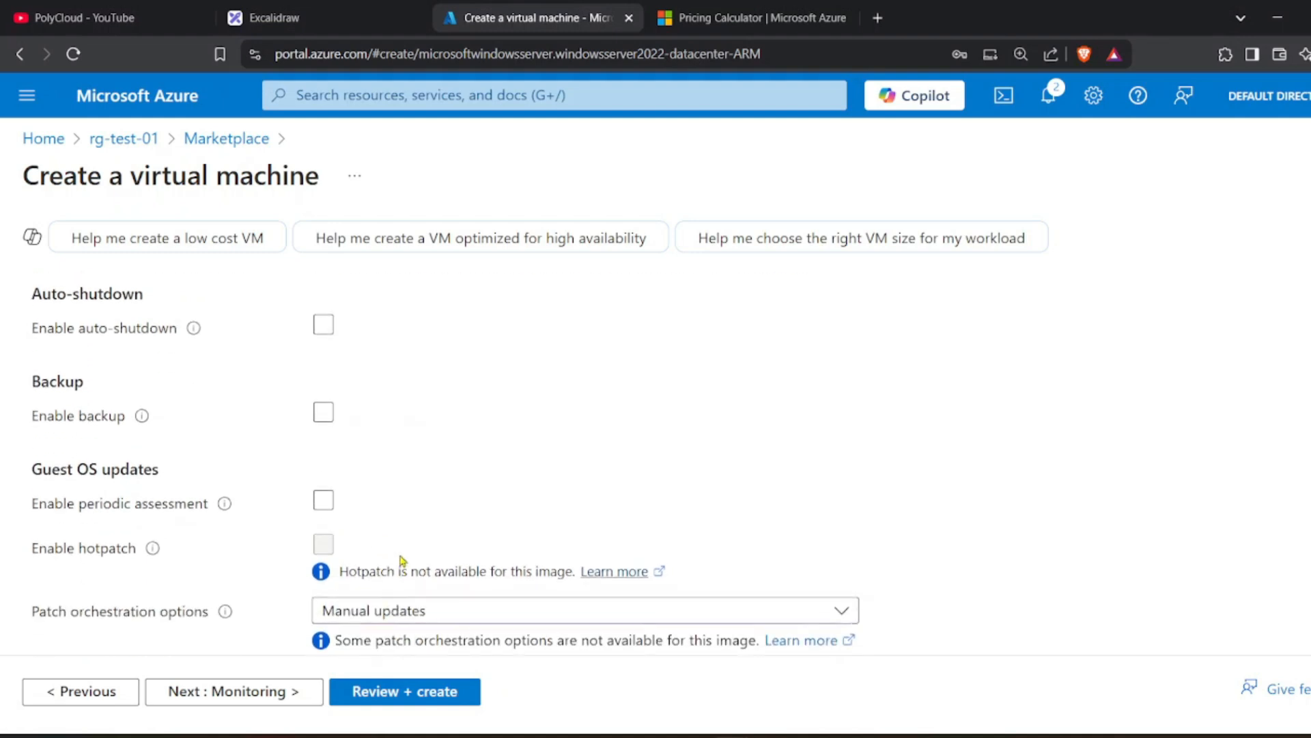
scroll(396, 563, "down", 4)
scroll(368, 595, "up", 4)
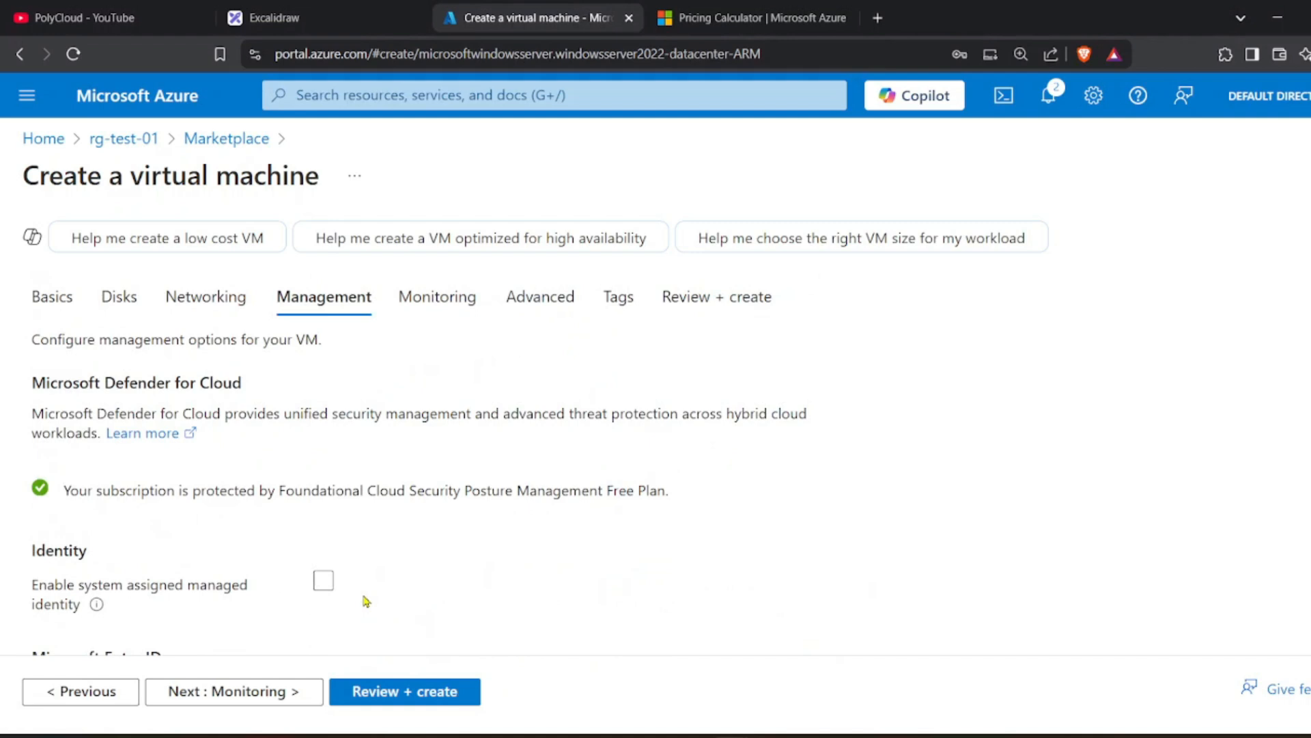
left_click(451, 294)
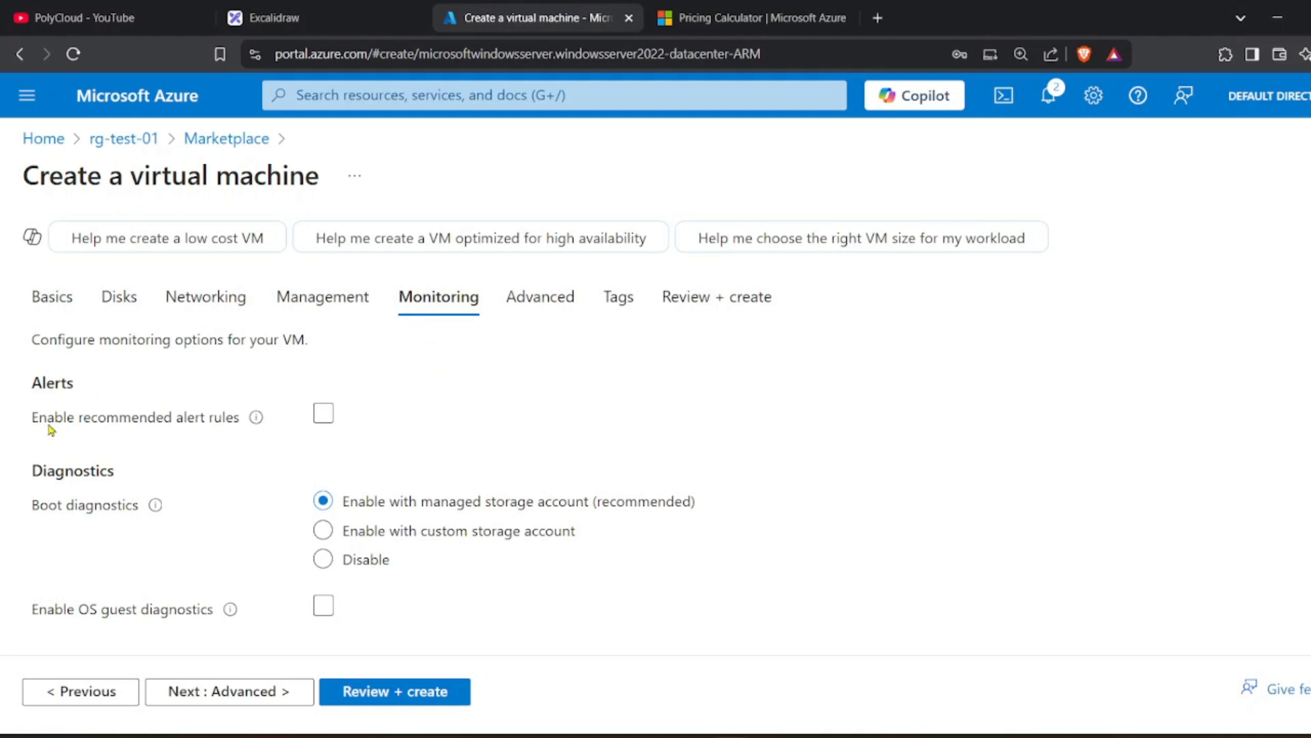
Try the recommended alert rules, then turn them off, keeping boot diagnostics on managed storage.
left_click(322, 416)
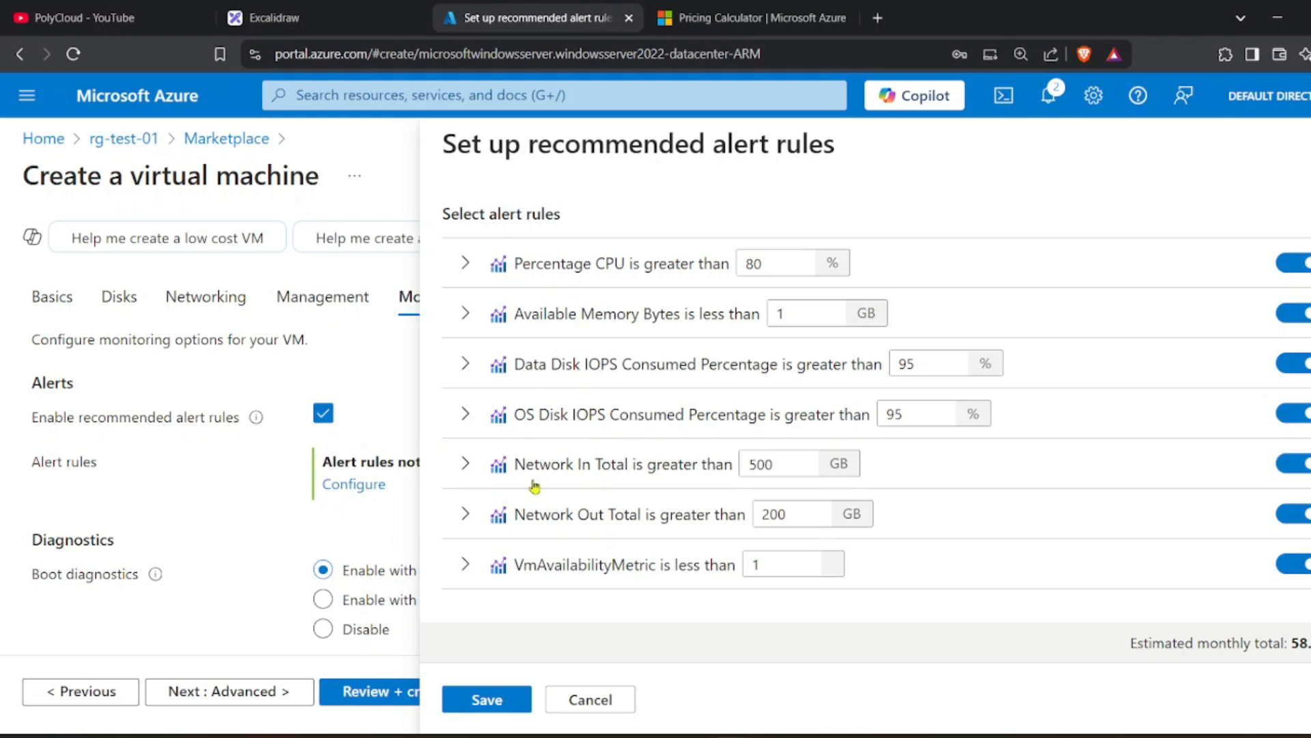
scroll(535, 486, "down", 3)
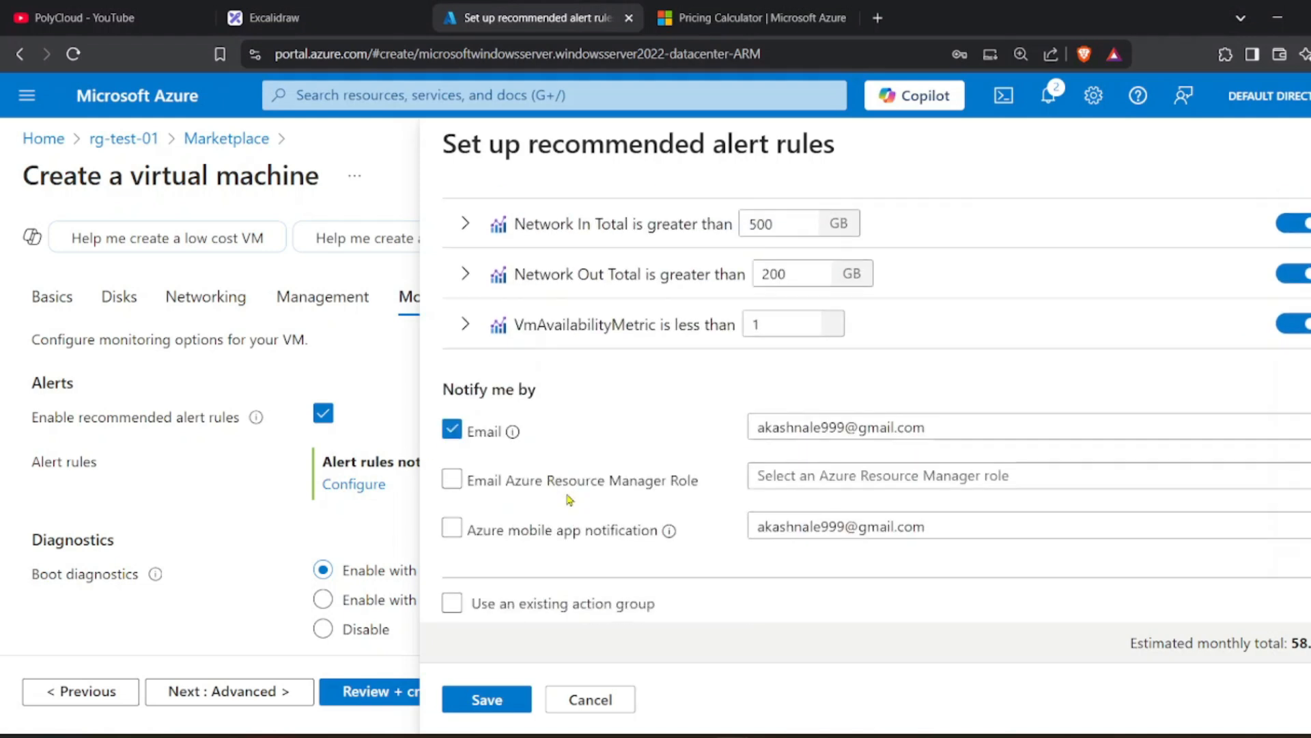
triple_click(774, 427)
scroll(1107, 231, "up", 3)
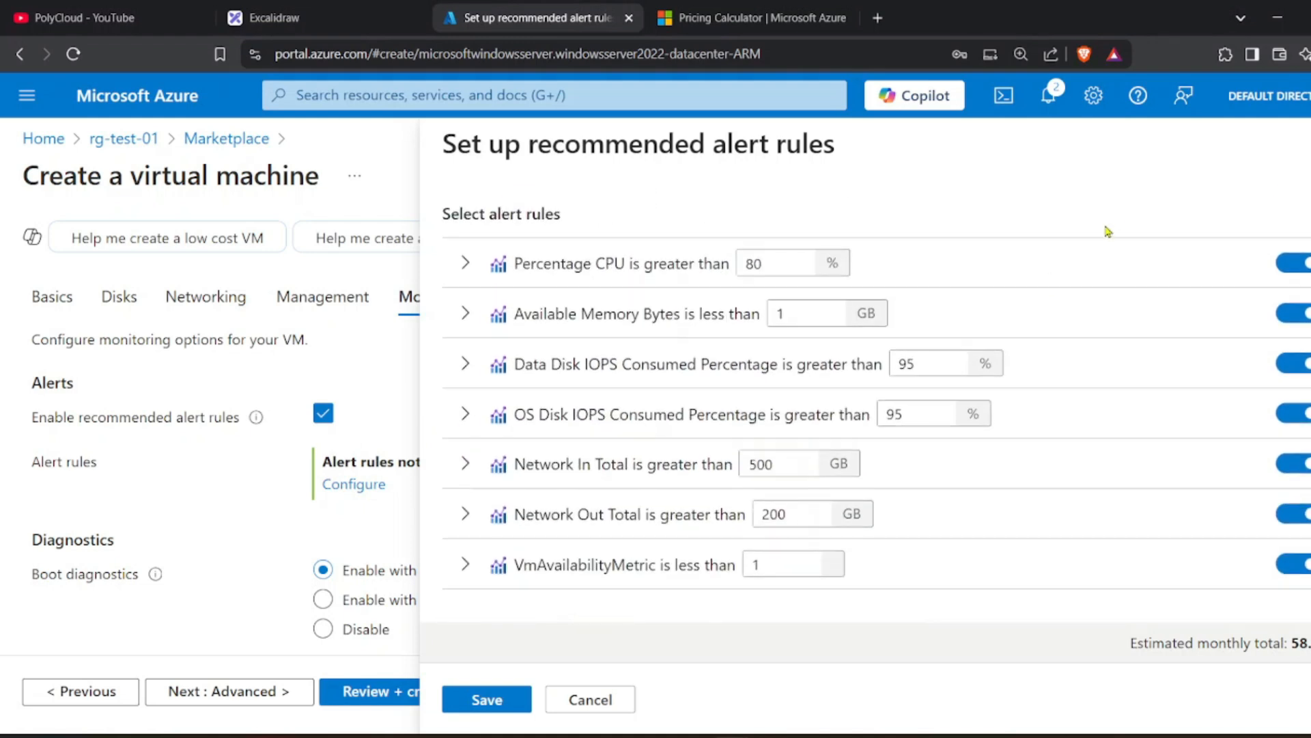
left_click(1309, 144)
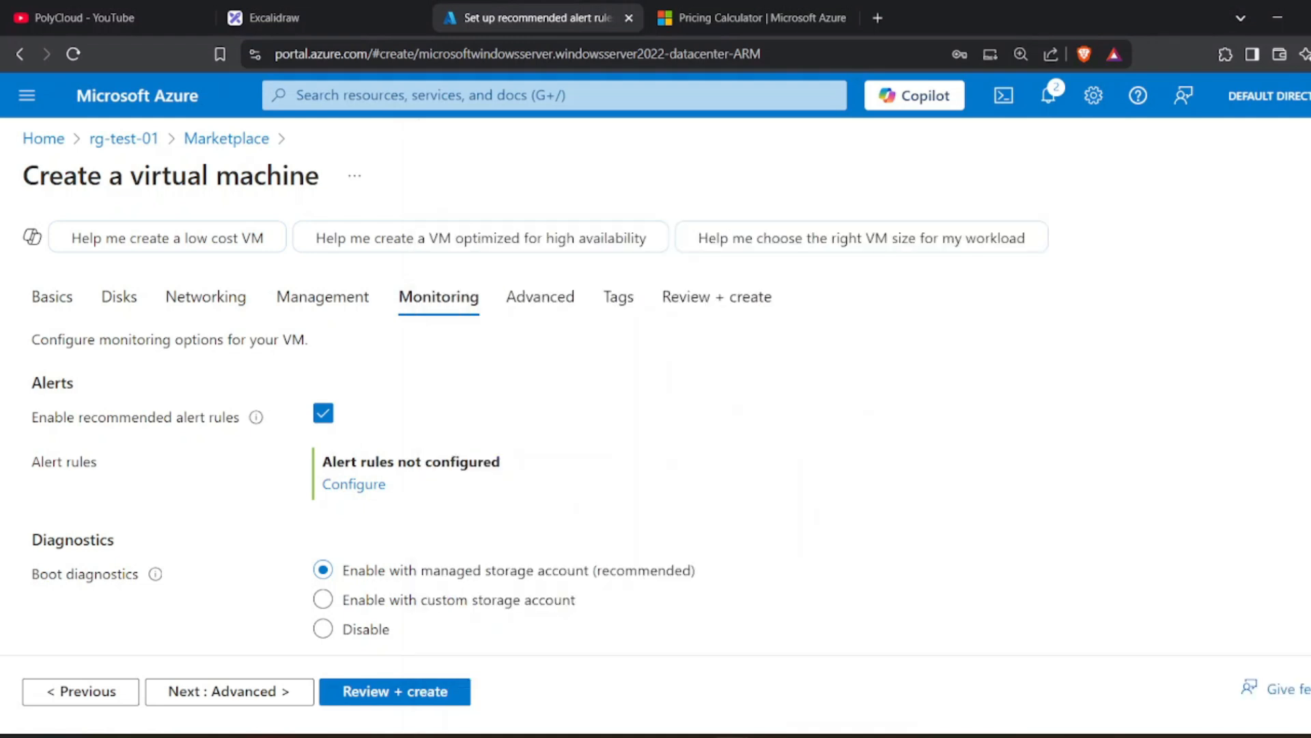
left_click(331, 418)
scroll(132, 523, "down", 1)
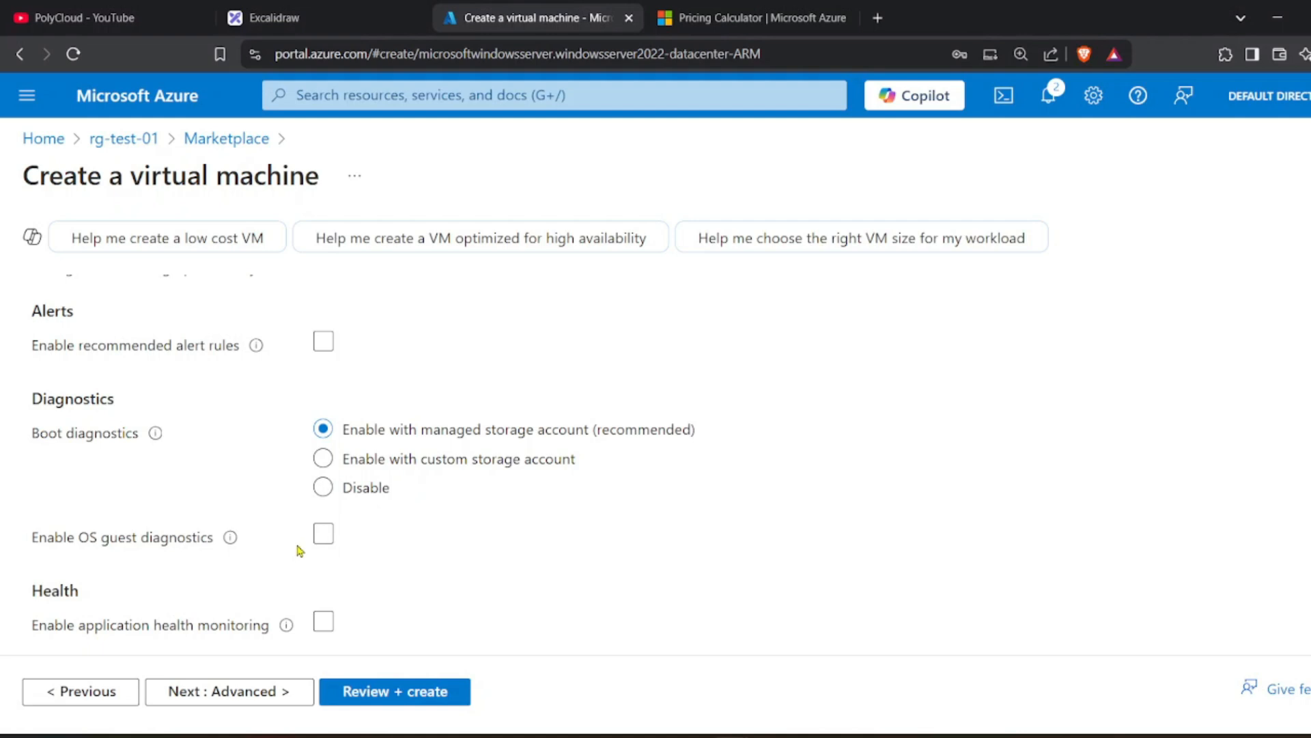
scroll(212, 572, "up", 1)
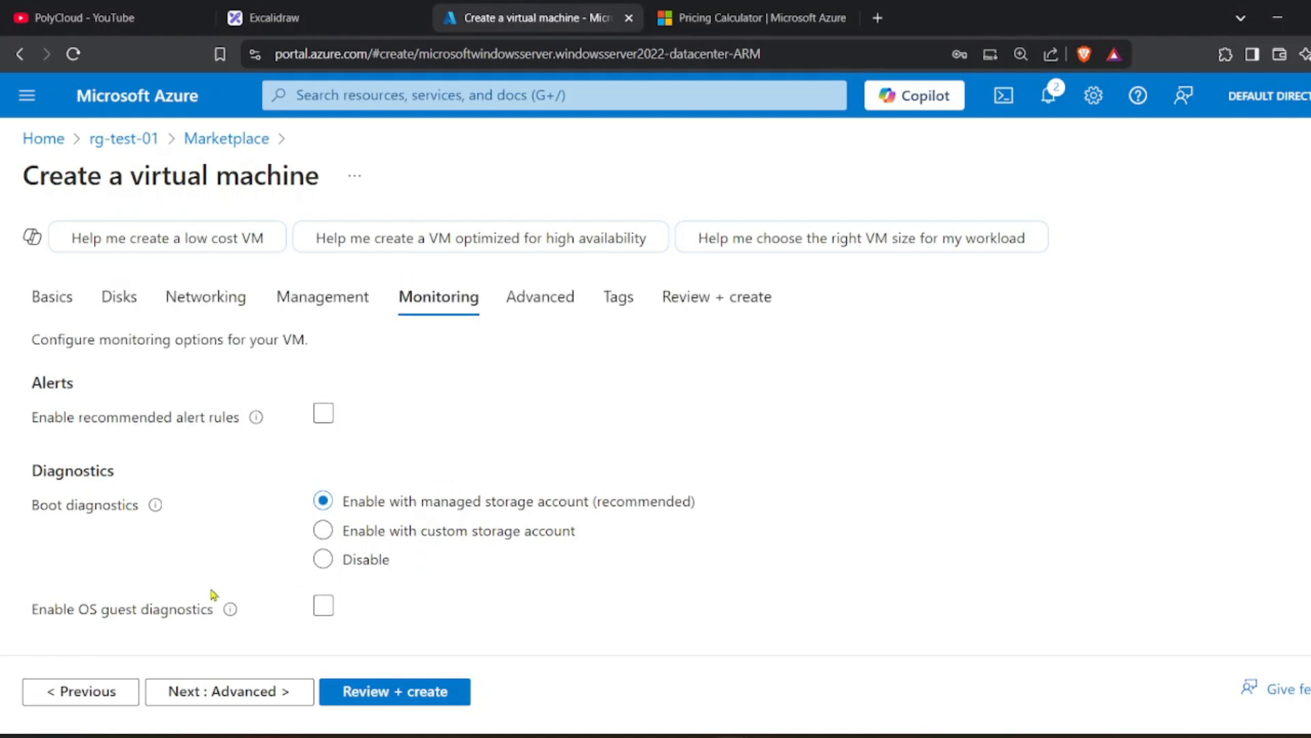
Go to the Advanced step and scroll through its options.
left_click(231, 690)
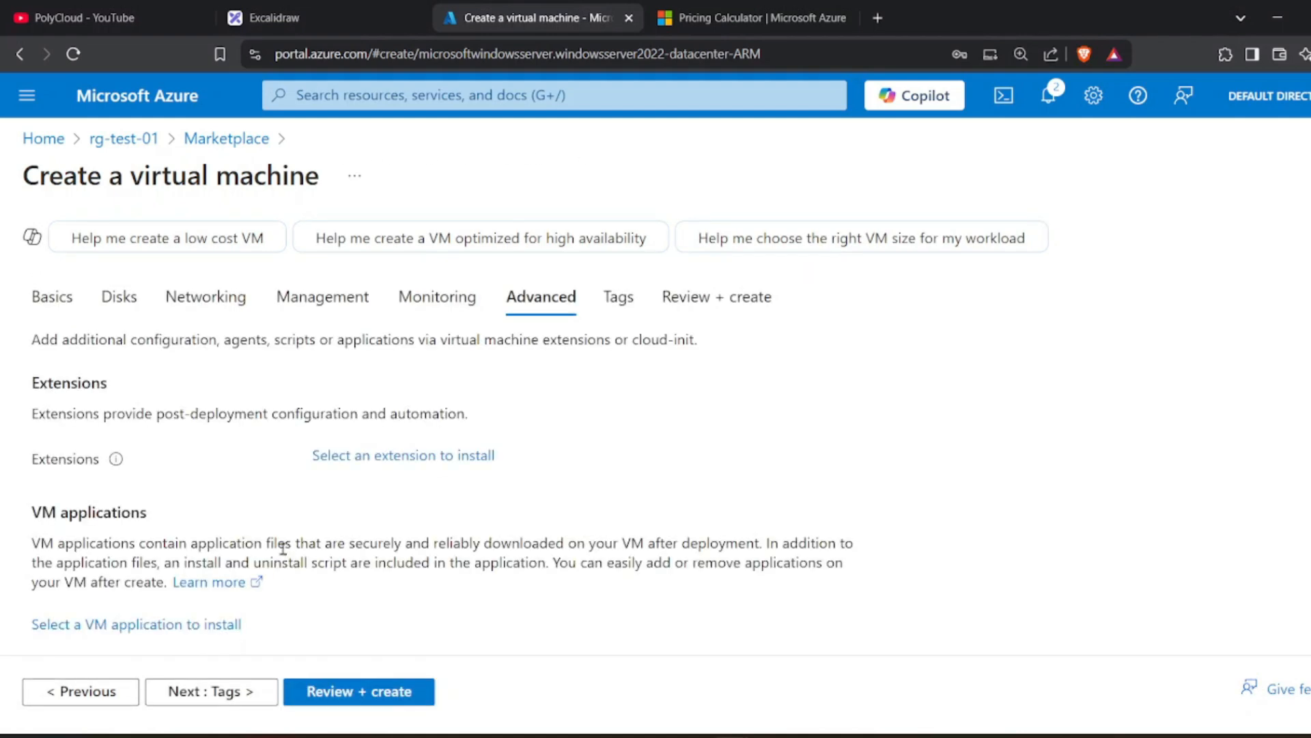
scroll(287, 557, "down", 5)
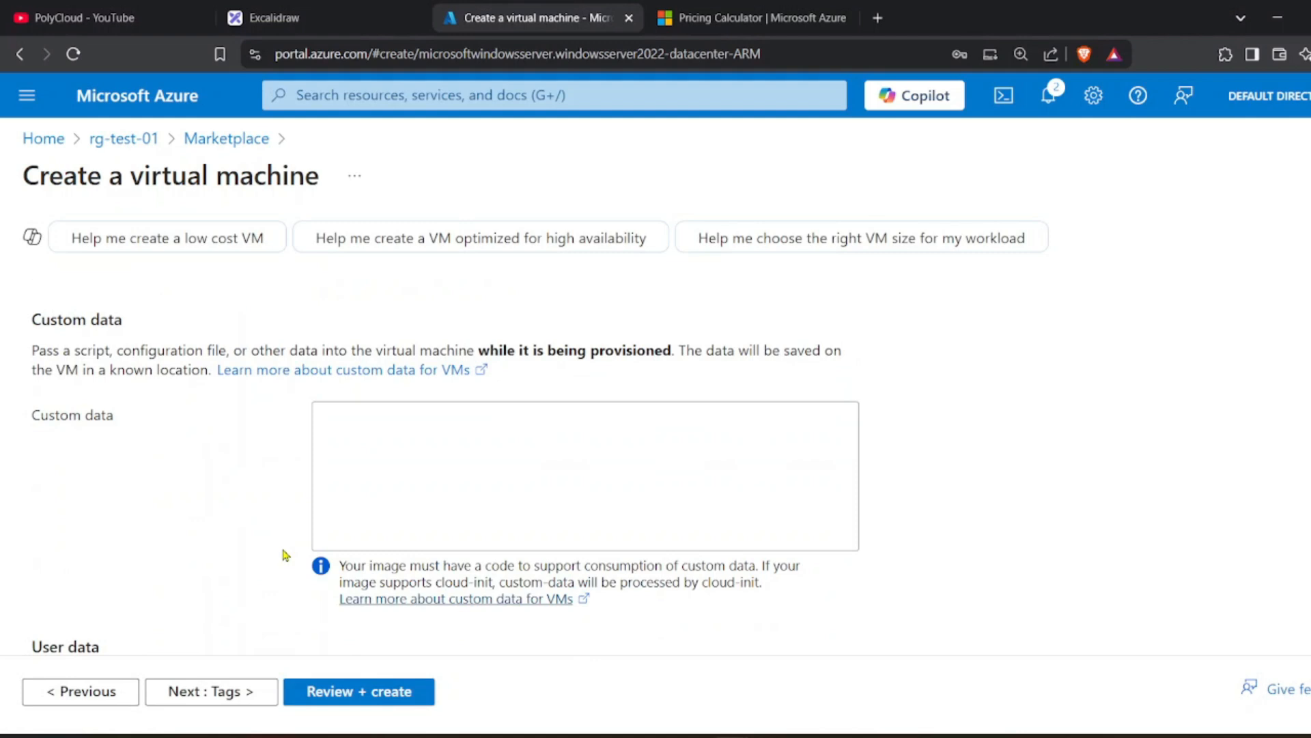
scroll(286, 554, "down", 6)
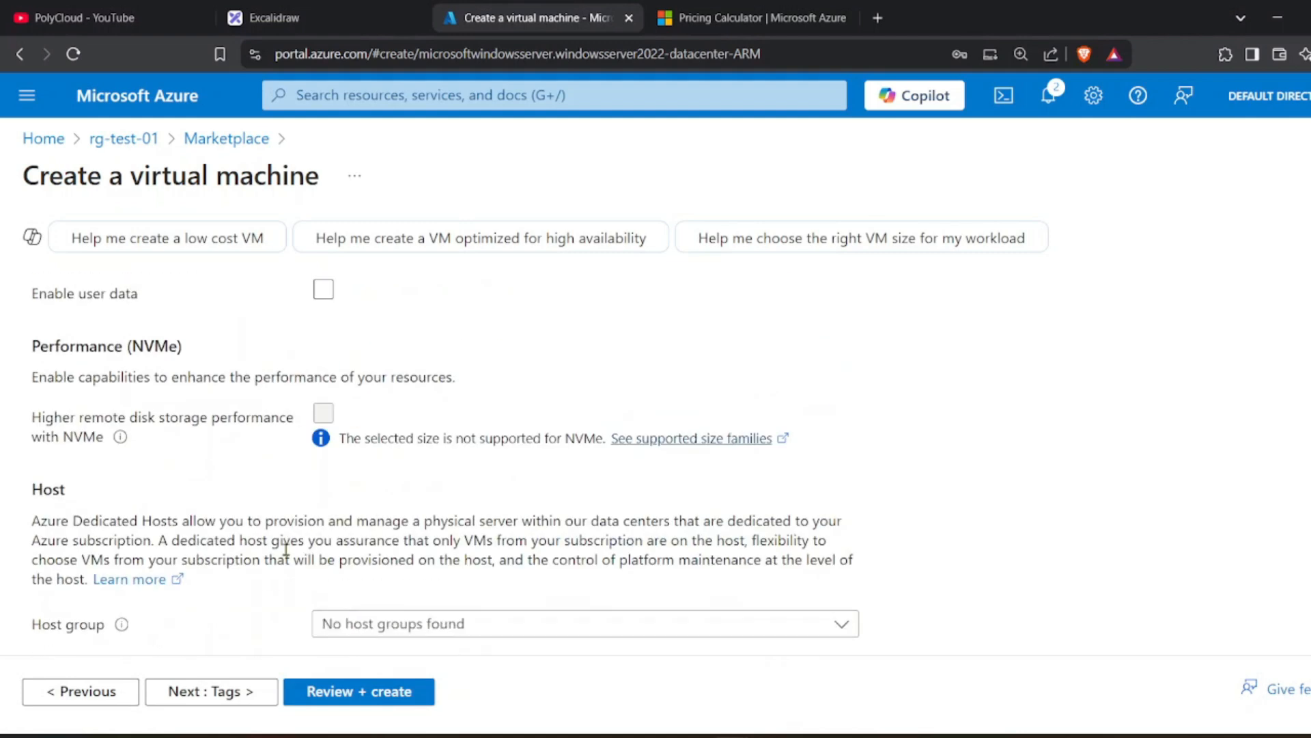
scroll(286, 550, "down", 3)
Confirm the Host group list has no host groups, then go to the Tags step.
left_click(416, 448)
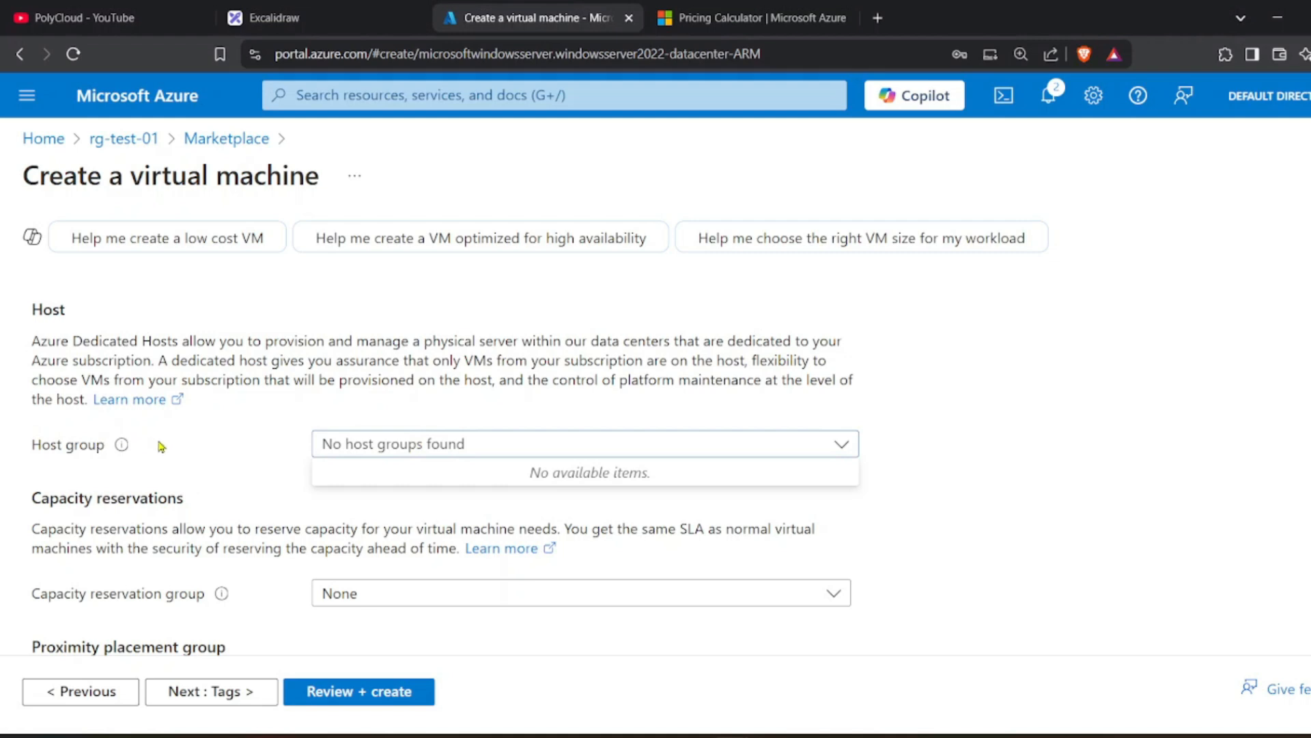
scroll(169, 440, "down", 2)
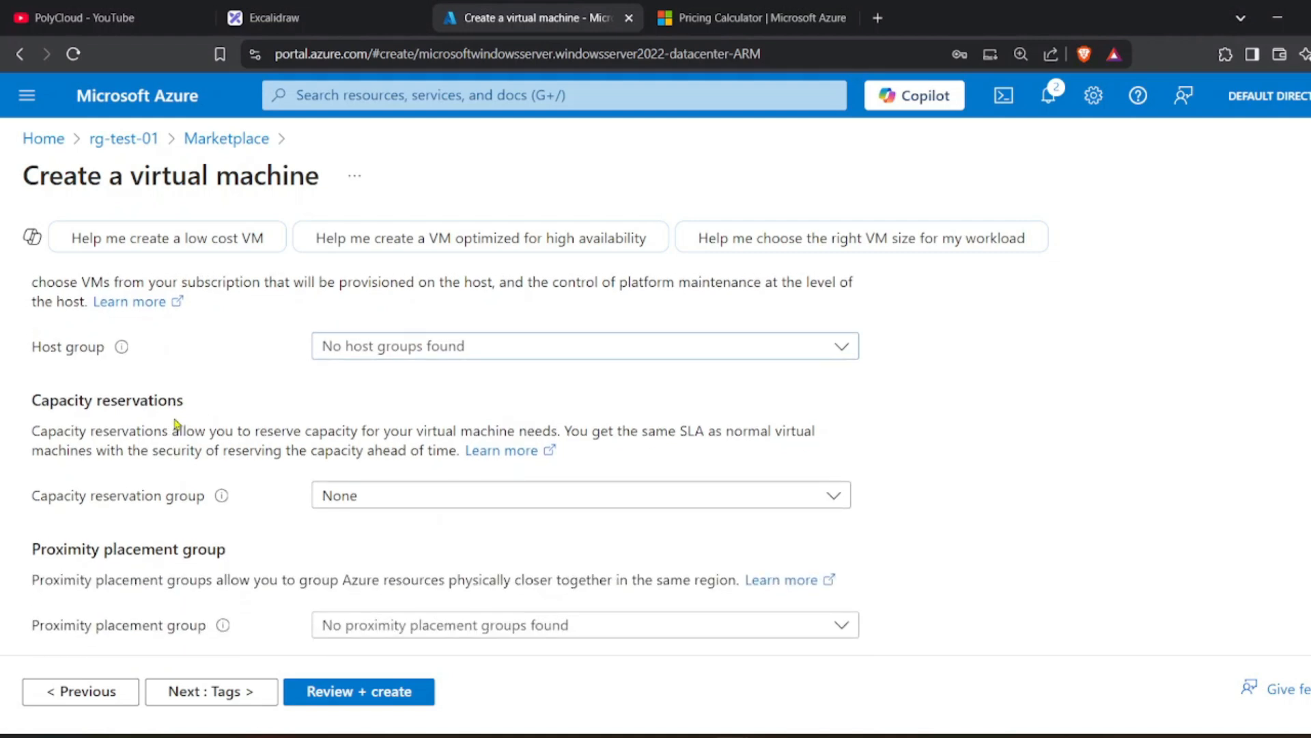
scroll(118, 427, "up", 10)
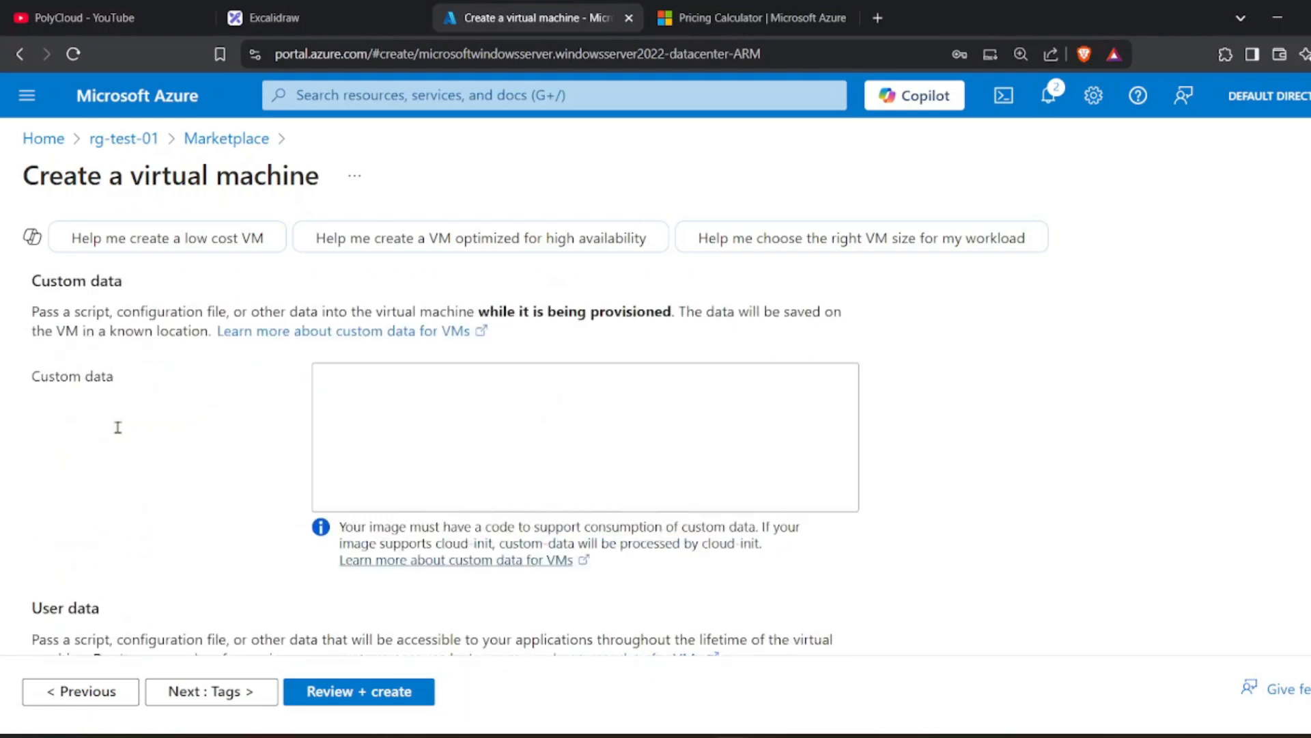
scroll(118, 427, "up", 2)
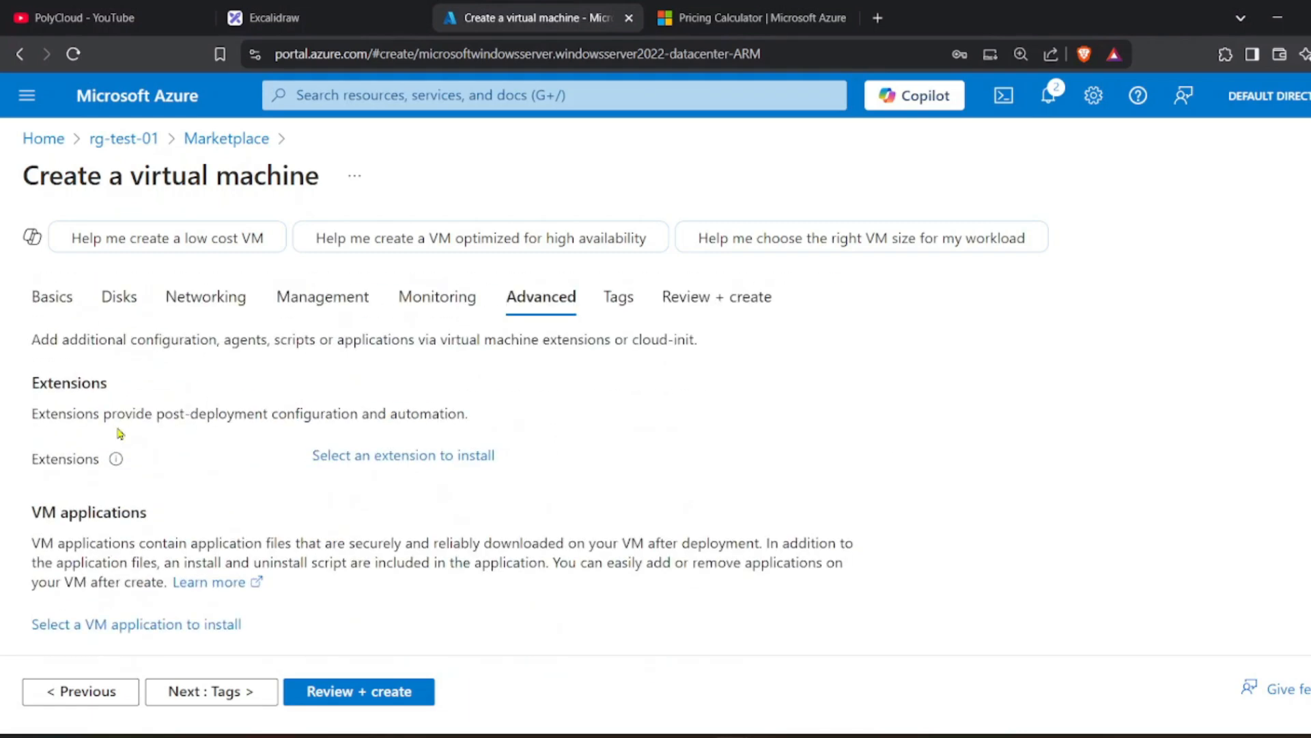
left_click(603, 301)
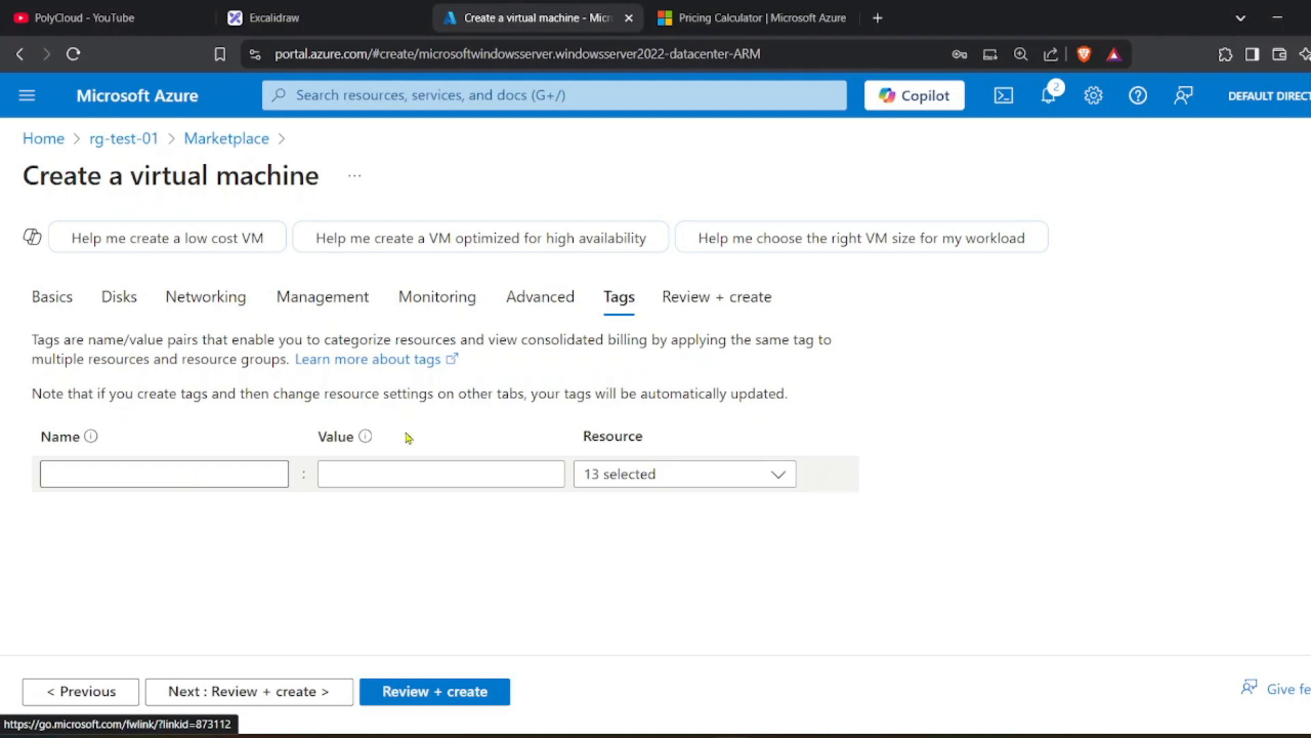
Run validation on vm-01 and confirm it passes at 6.0732 INR/hr for Standard DS1 v2.
left_click(728, 305)
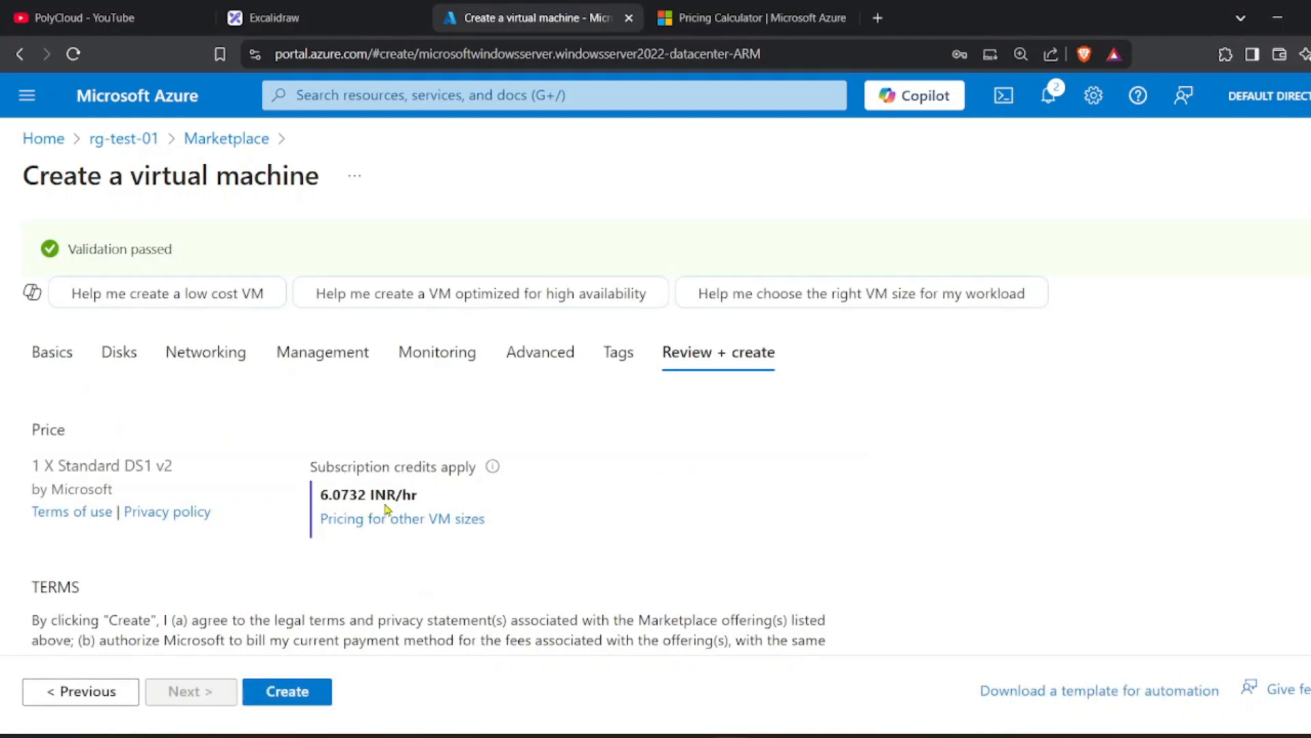
Check the $70.08 monthly D2 v3 estimate in the Pricing Calculator and collapse Virtual Machines.
left_click(737, 7)
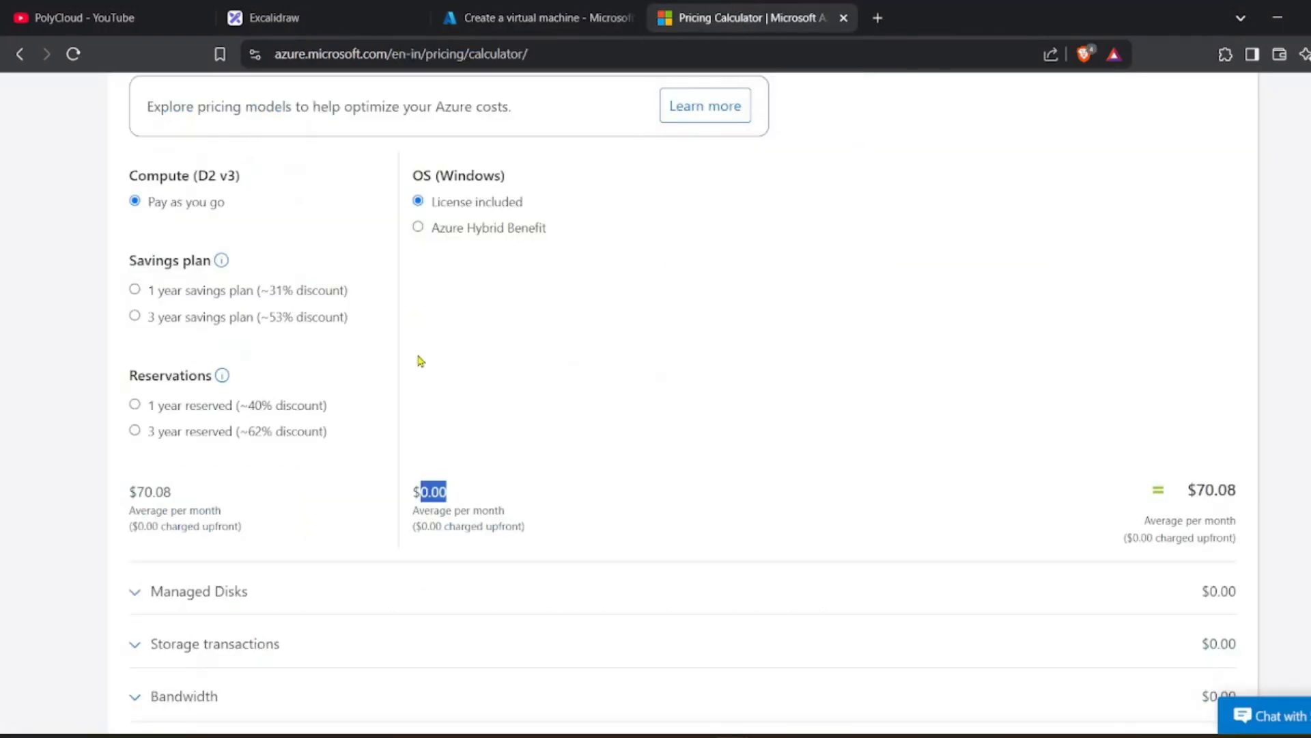
scroll(358, 401, "up", 8)
scroll(359, 401, "up", 4)
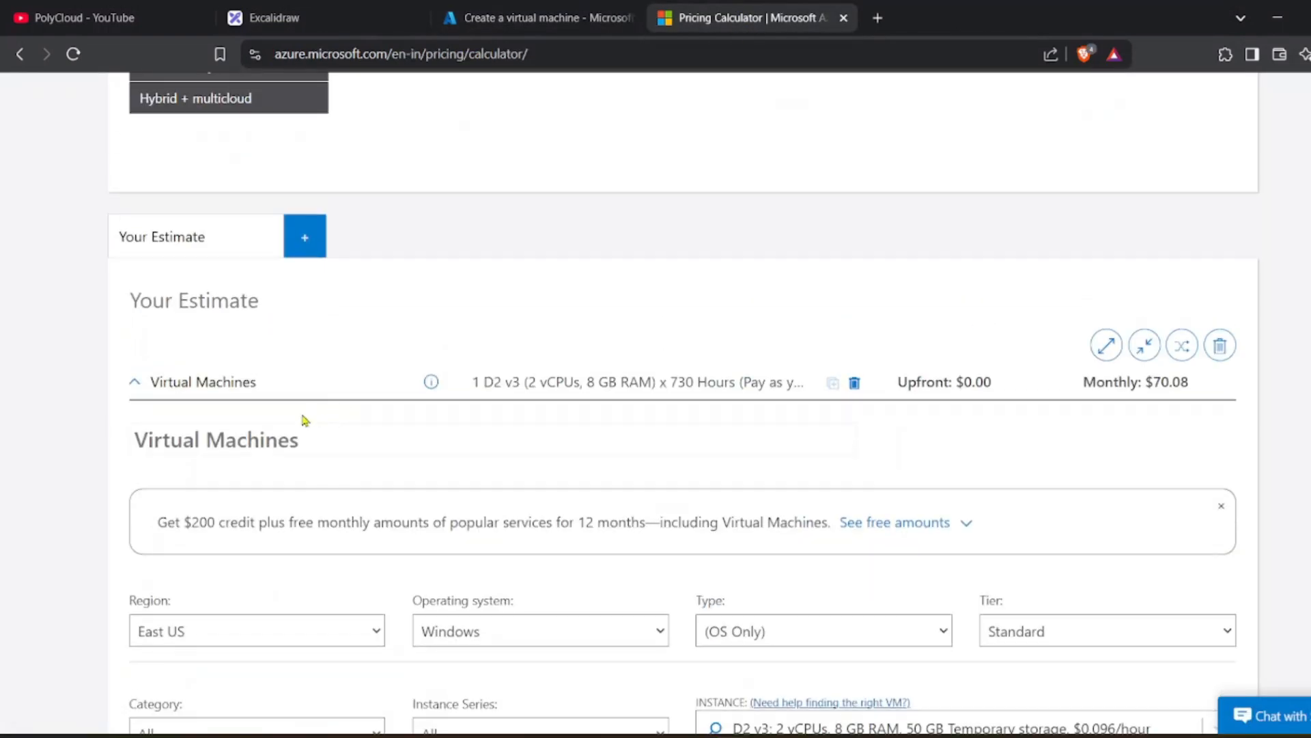
left_click(199, 393)
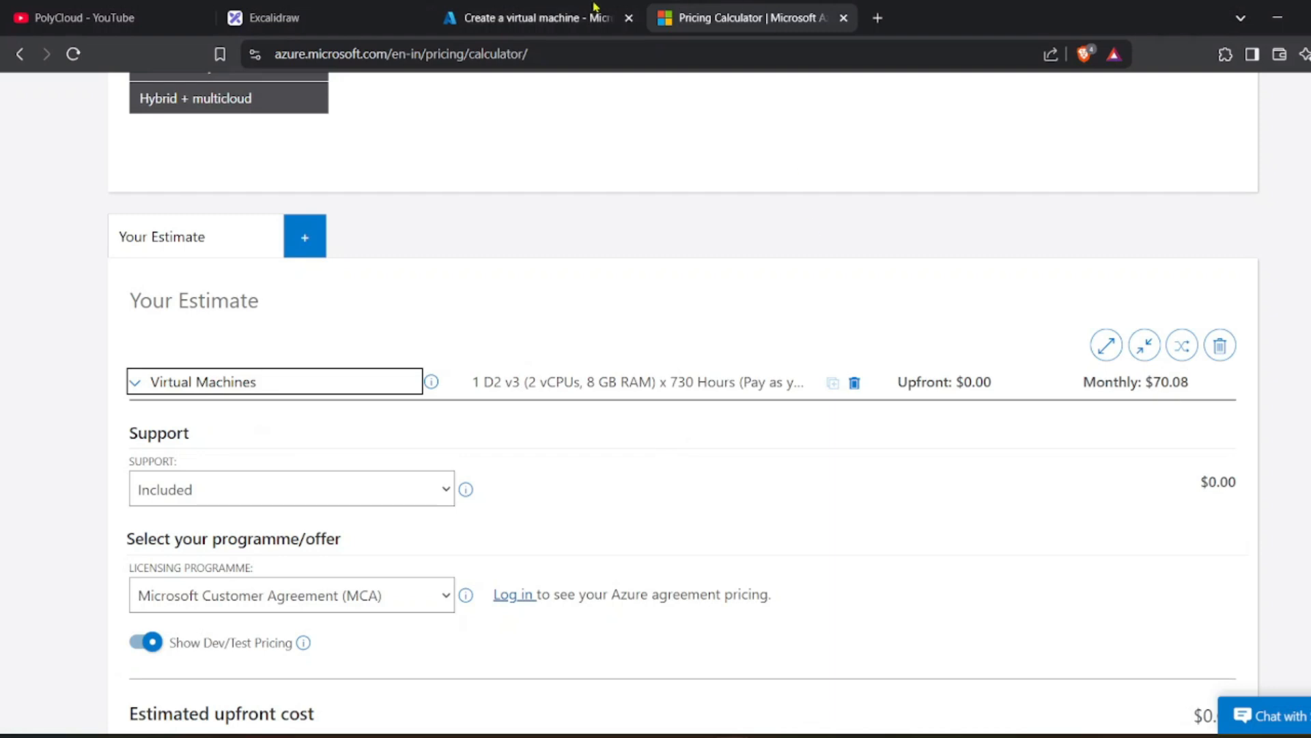
Back in the portal, scroll vm-01's review summary down to the Management settings.
left_click(539, 18)
scroll(586, 439, "down", 12)
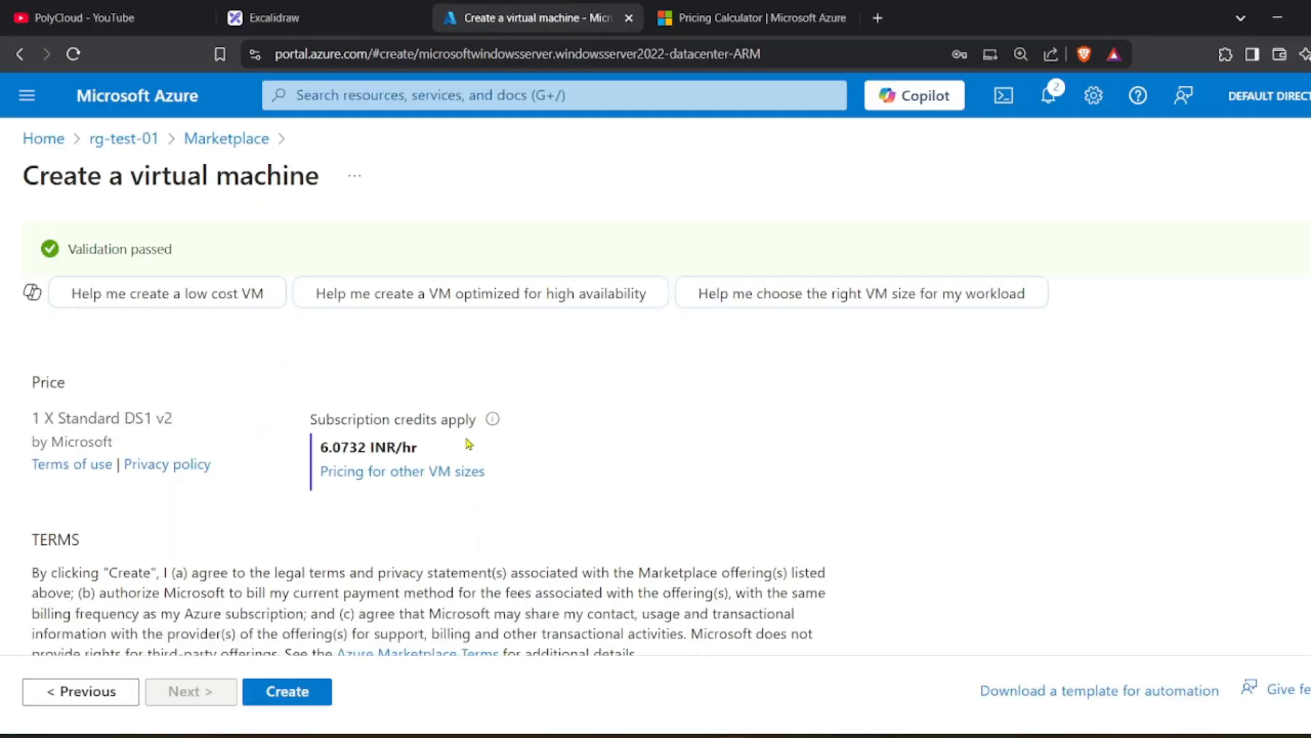
scroll(335, 610, "down", 5)
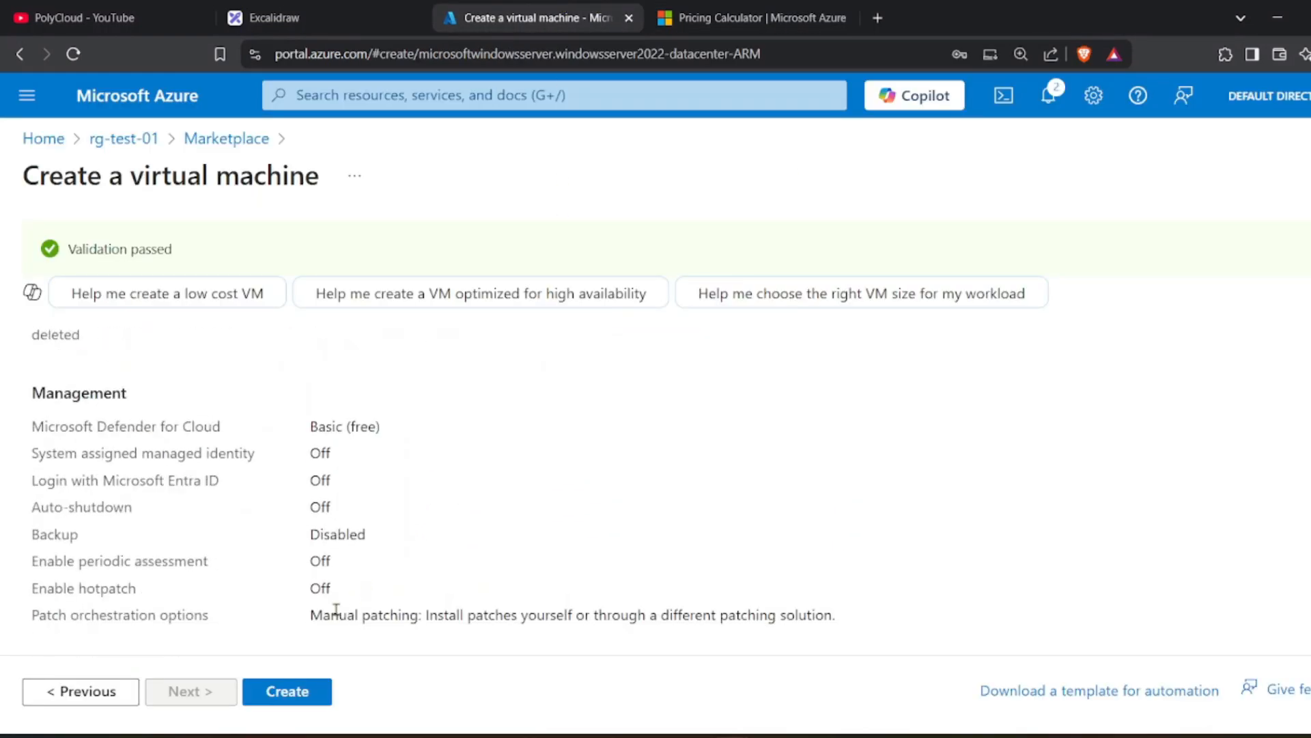
Deploy vm-01 and widen the Type column to read the deployed resource types.
left_click(321, 691)
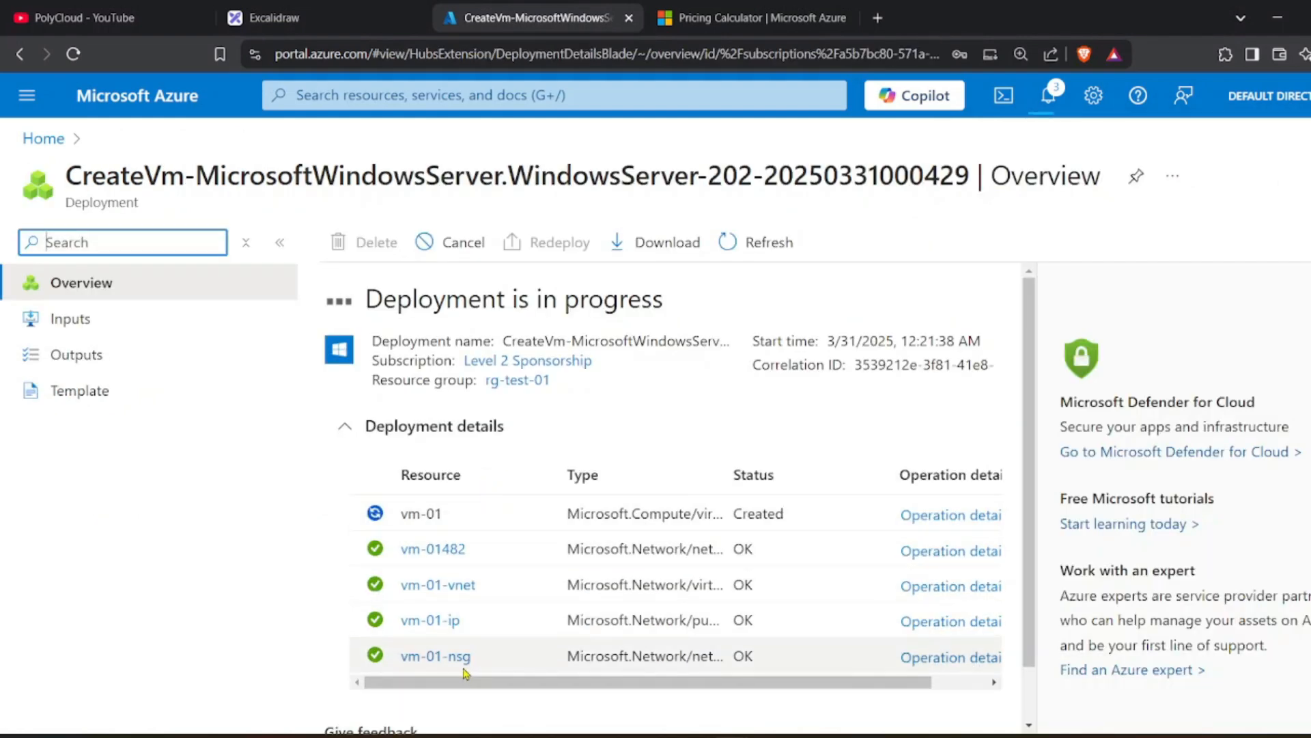
scroll(462, 670, "down", 1)
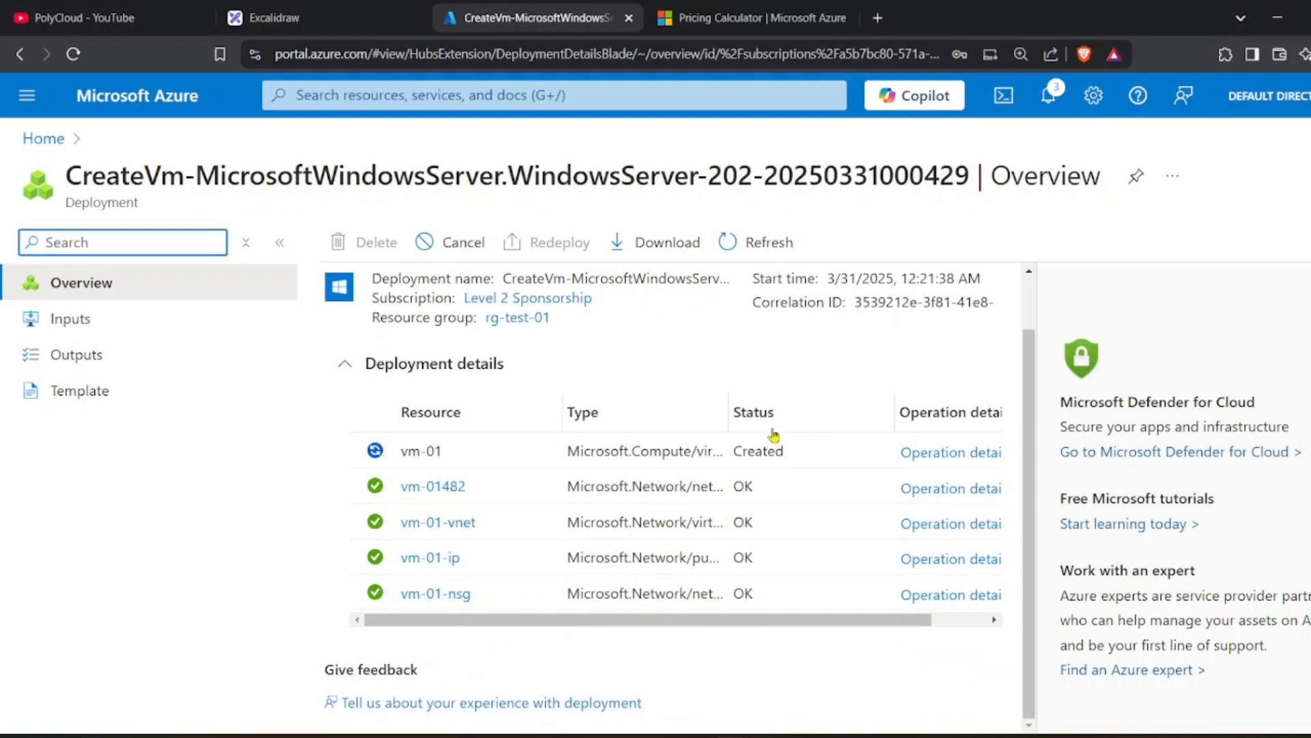
left_click_drag(728, 410, 850, 412)
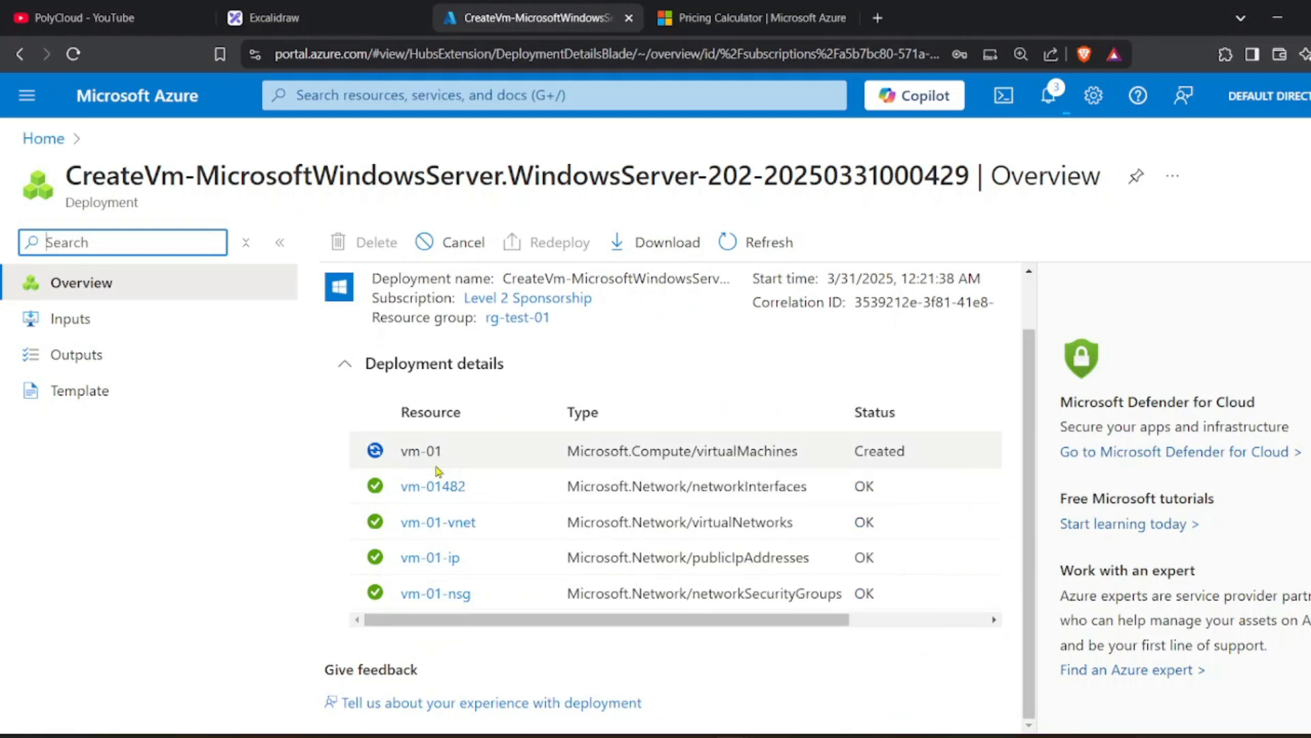
Inspect vm-01-nsg's RDP rule, then open the rg-test-01 resource group from the deployment.
left_click(461, 594)
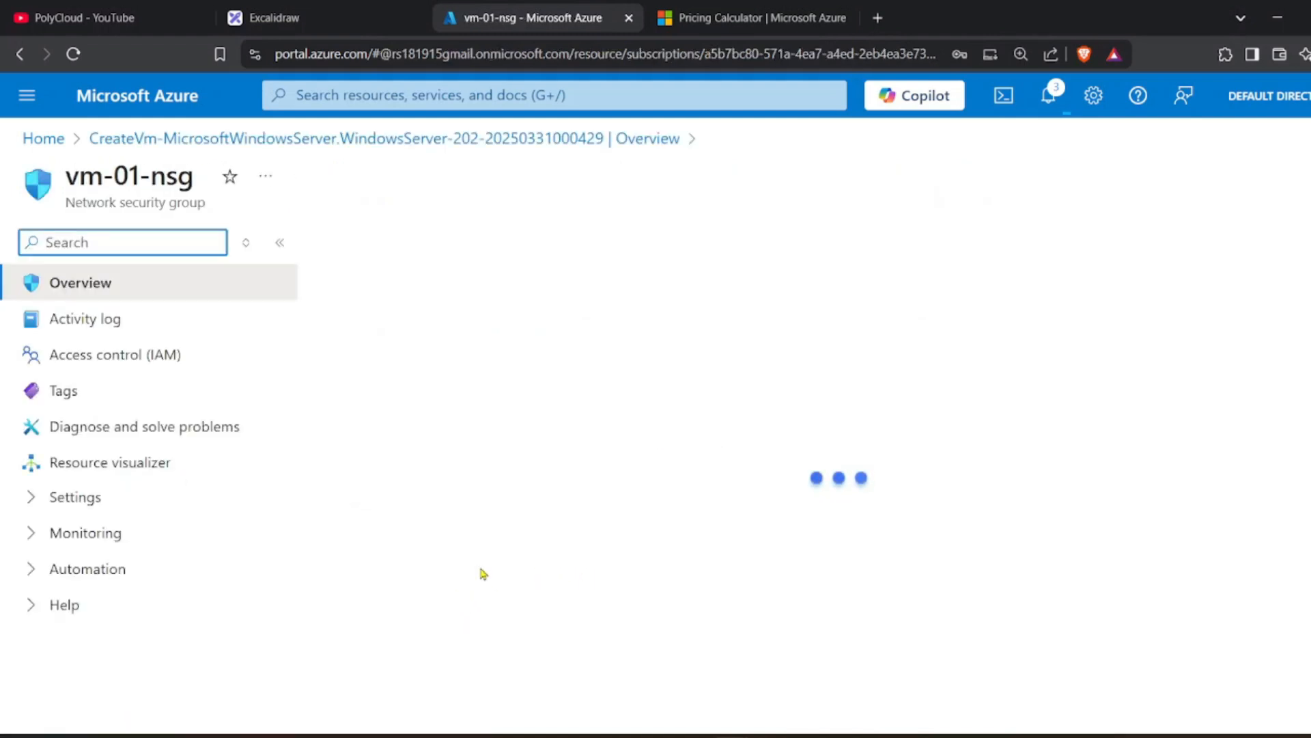
scroll(437, 574, "down", 4)
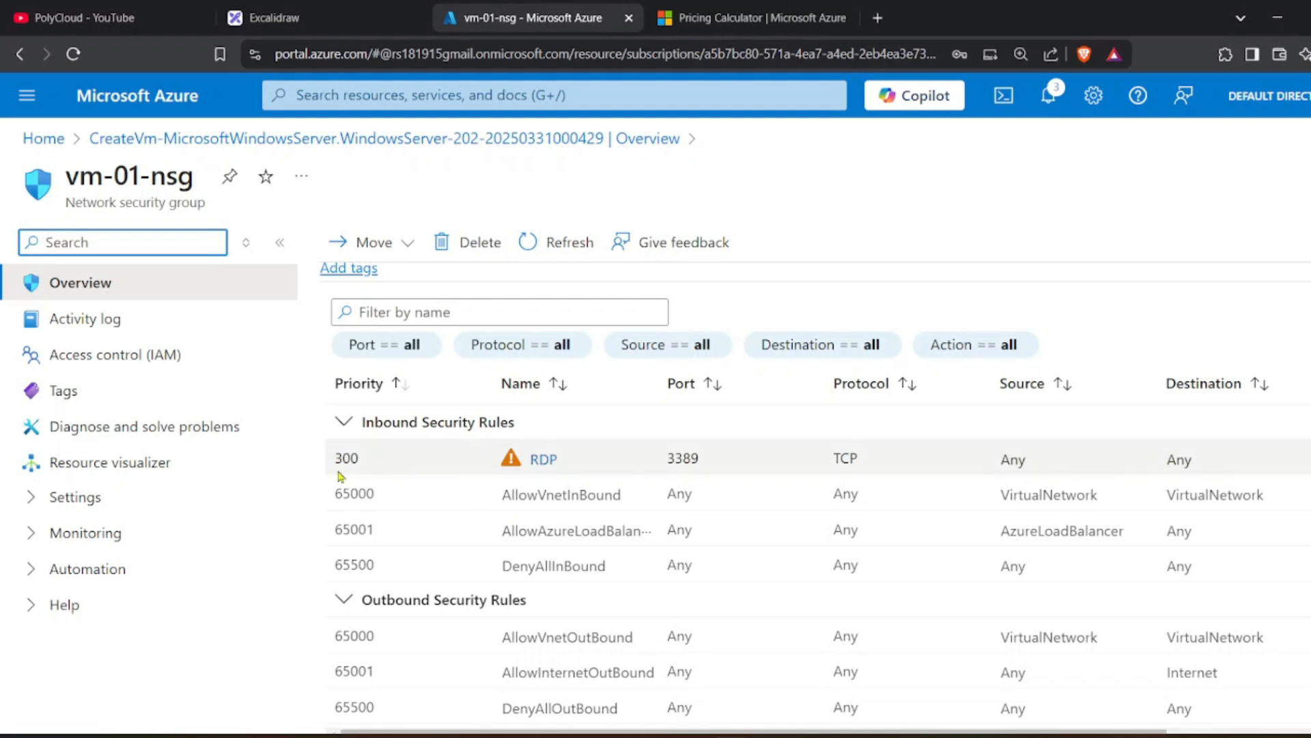
left_click(586, 140)
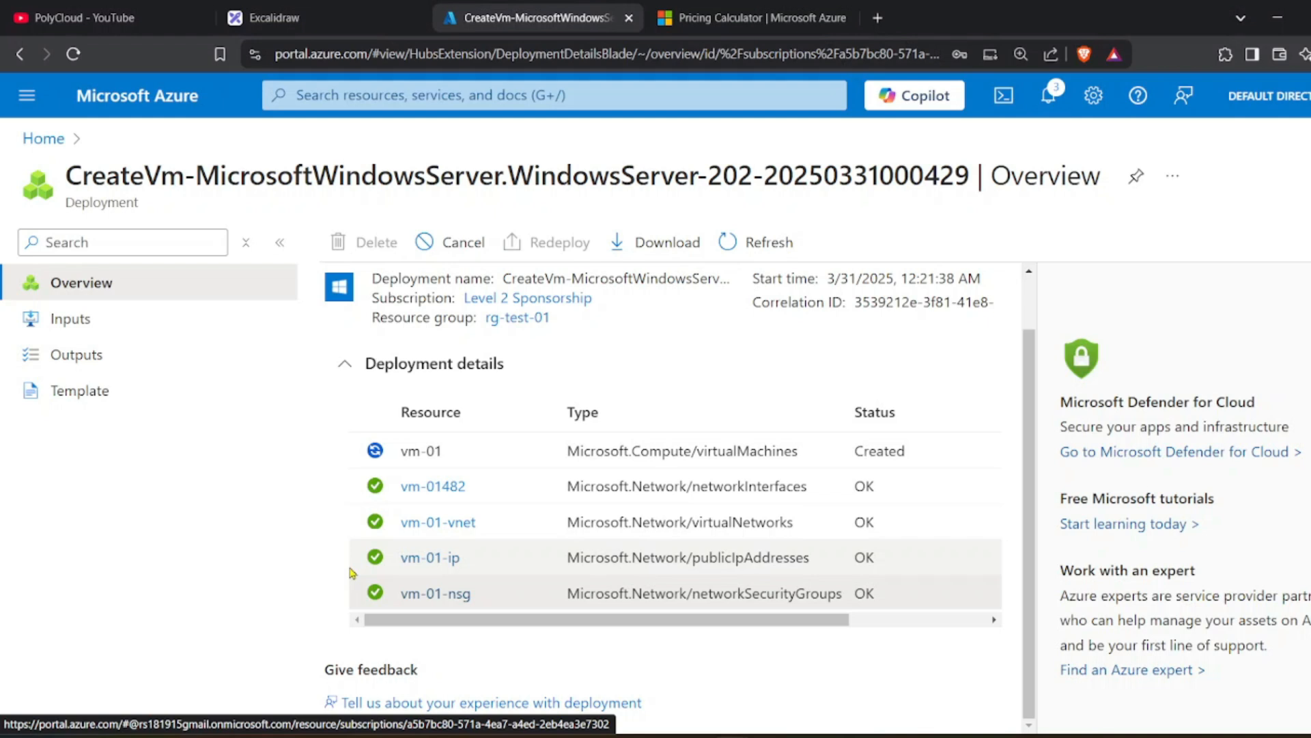
left_click(517, 317)
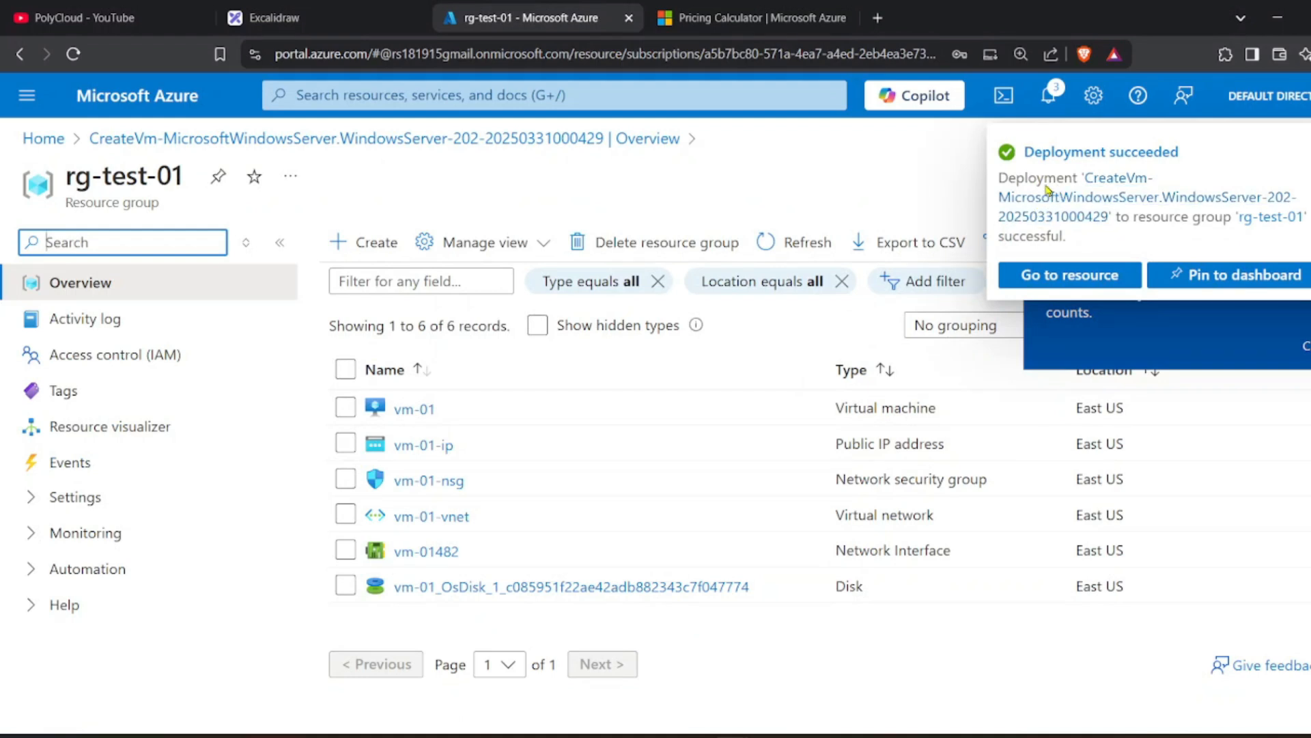
left_click(412, 410)
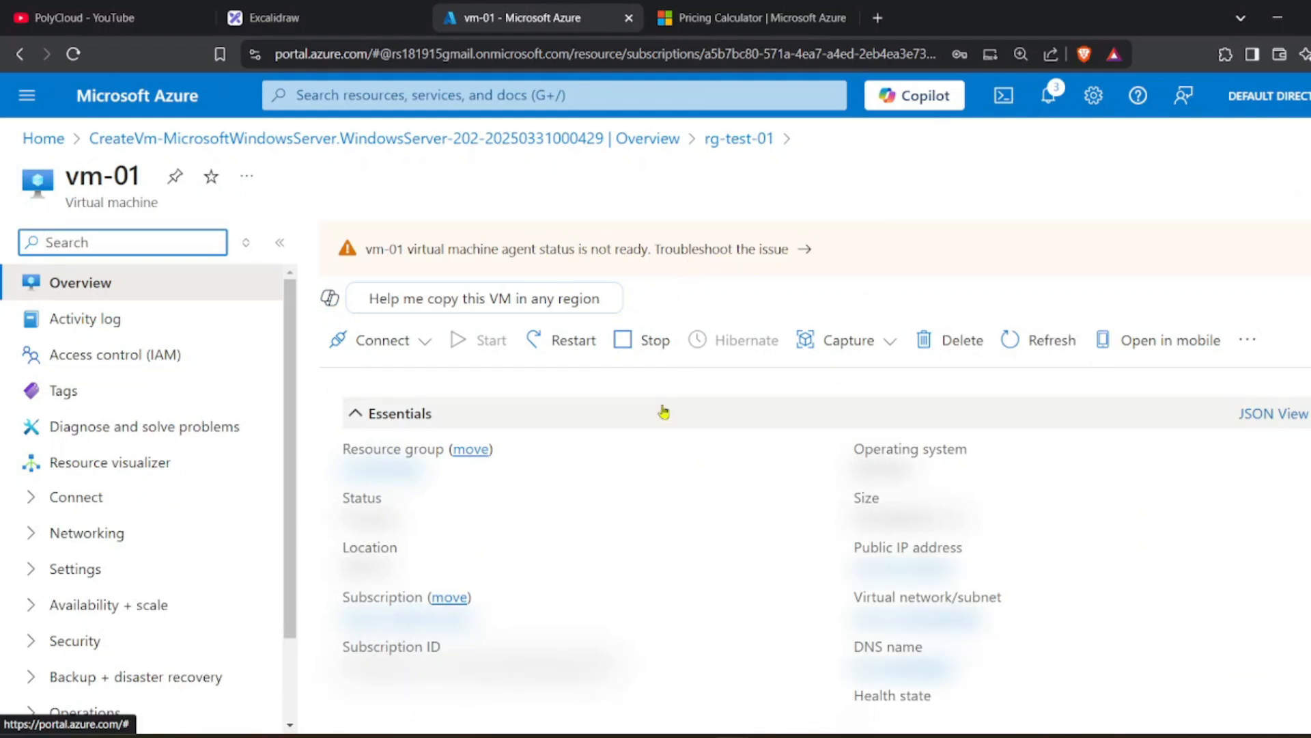
scroll(471, 495, "down", 1)
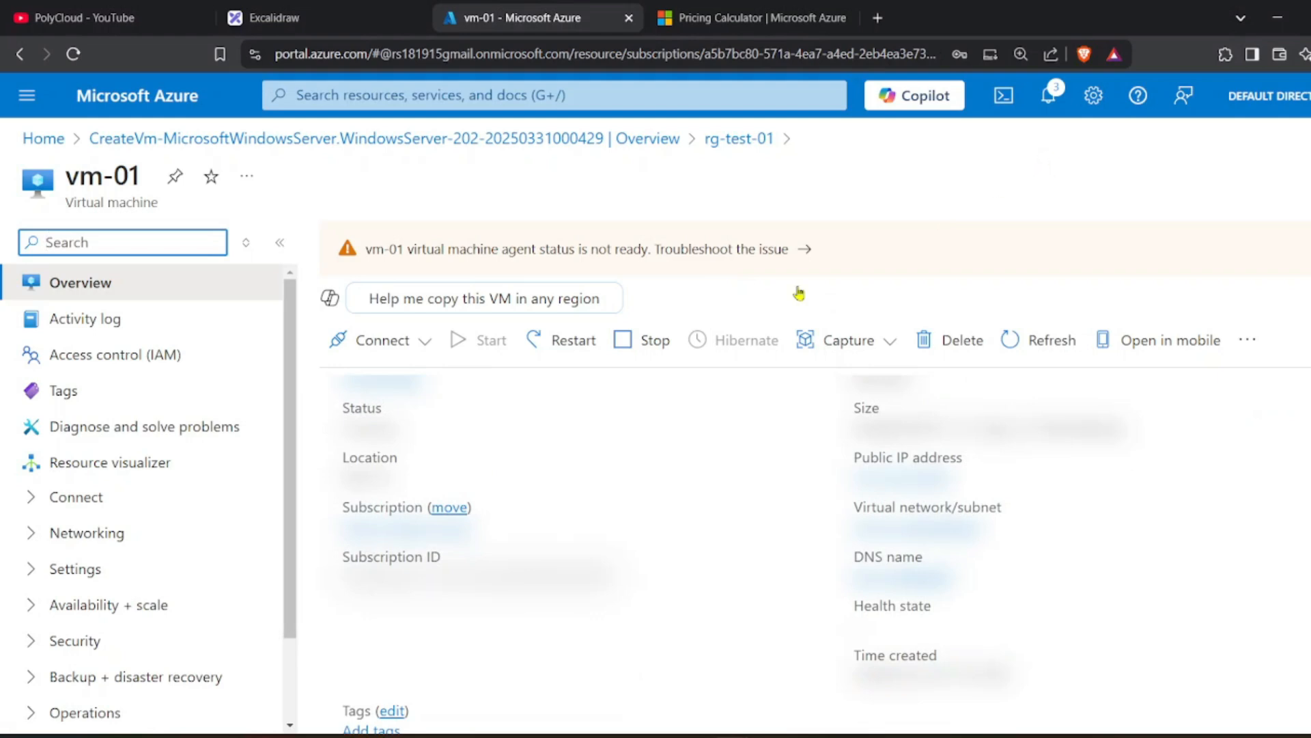
scroll(511, 478, "up", 1)
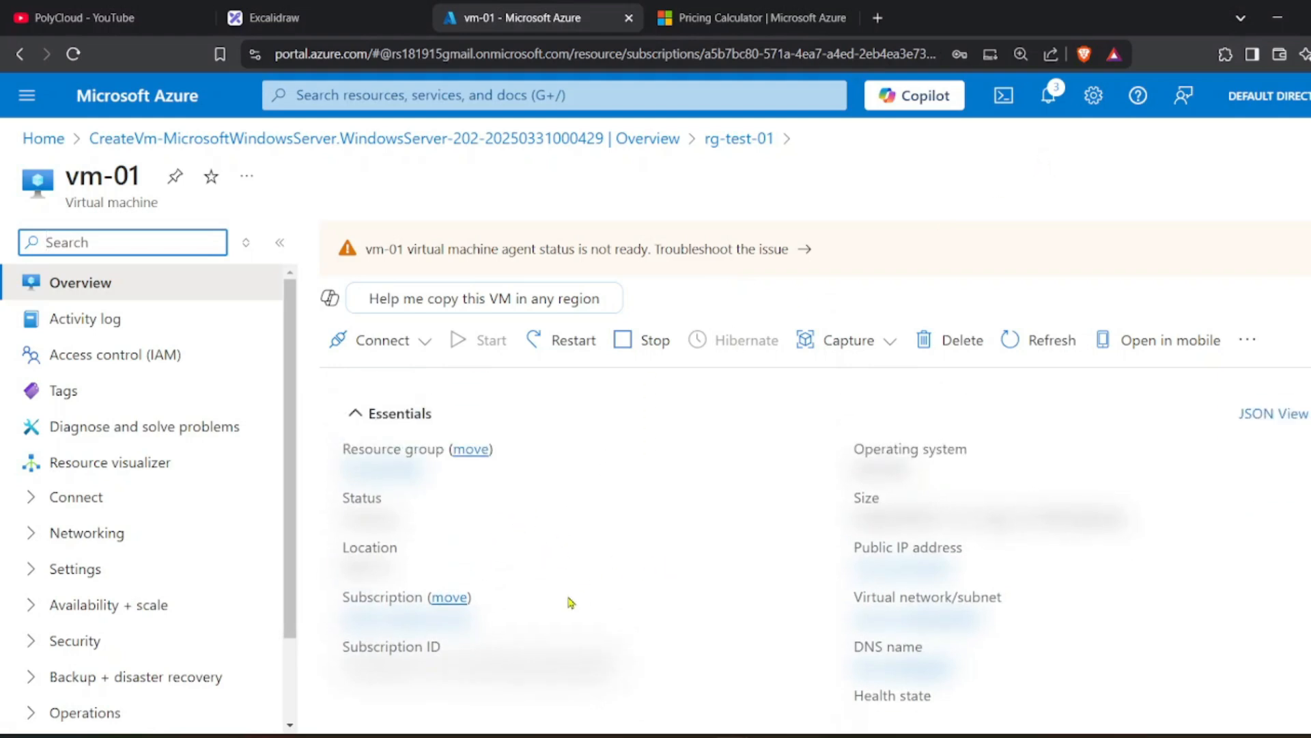
scroll(587, 624, "down", 1)
scroll(579, 627, "up", 1)
scroll(870, 475, "down", 3)
scroll(868, 499, "up", 3)
scroll(935, 546, "down", 1)
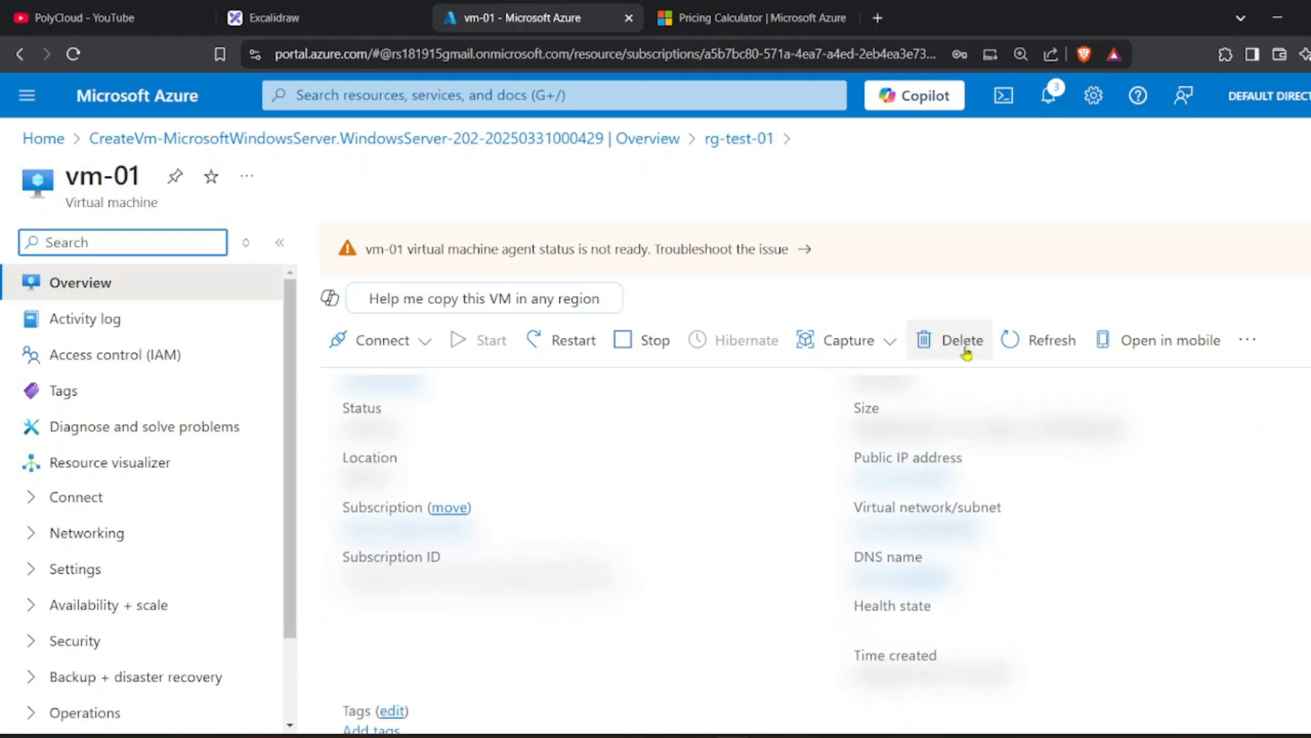
left_click(1019, 340)
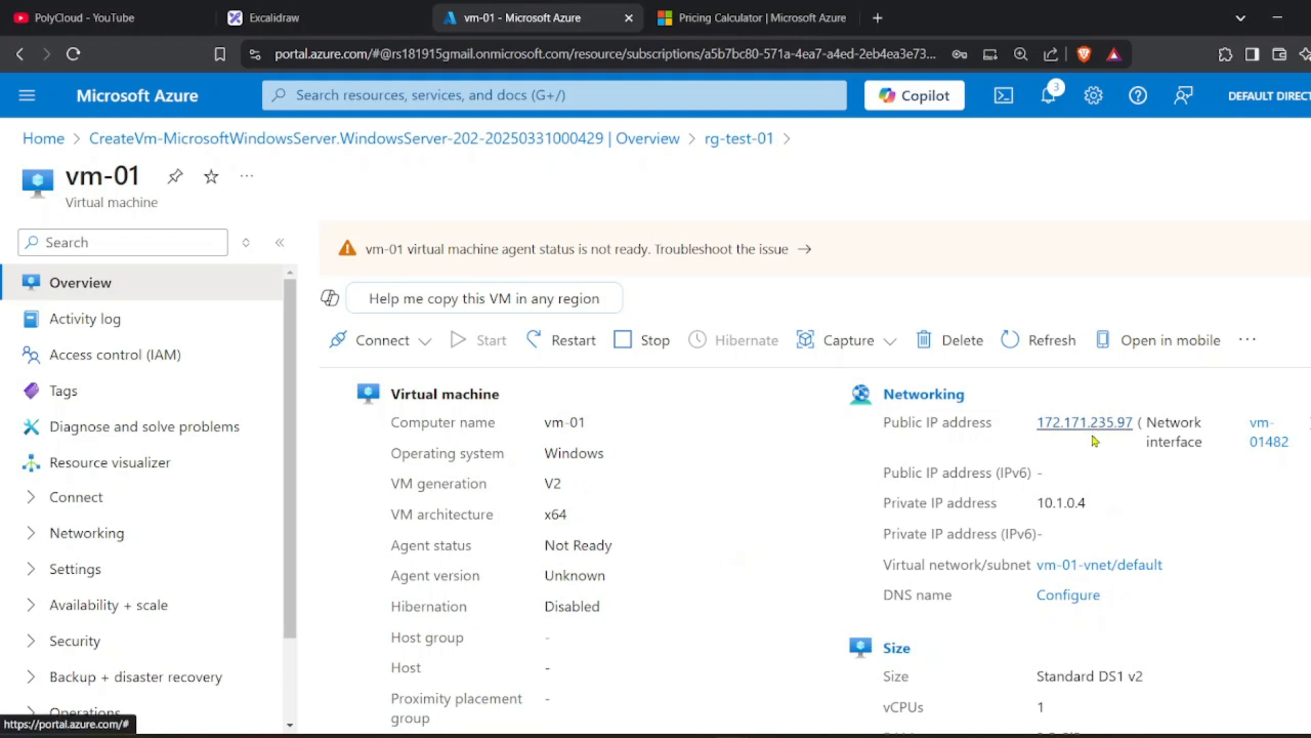
scroll(1095, 465, "down", 1)
left_click_drag(1053, 414, 1089, 417)
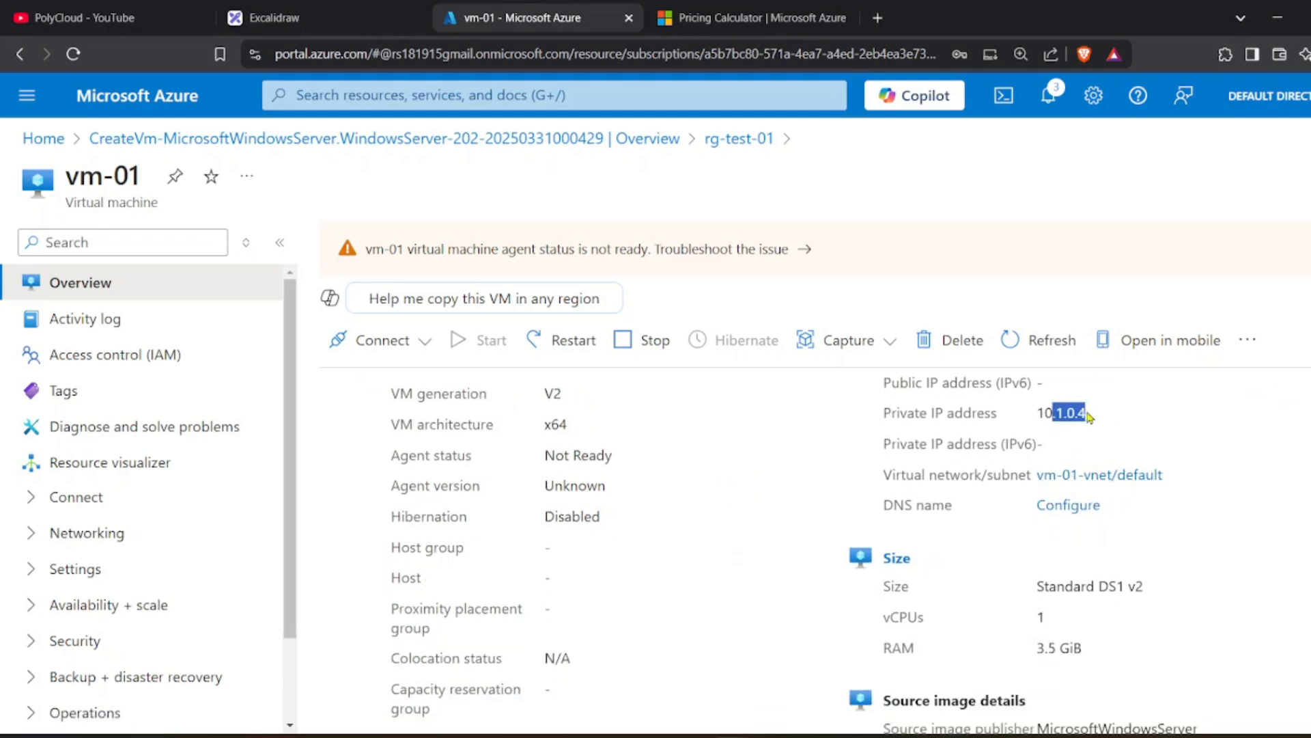
scroll(1079, 424, "down", 2)
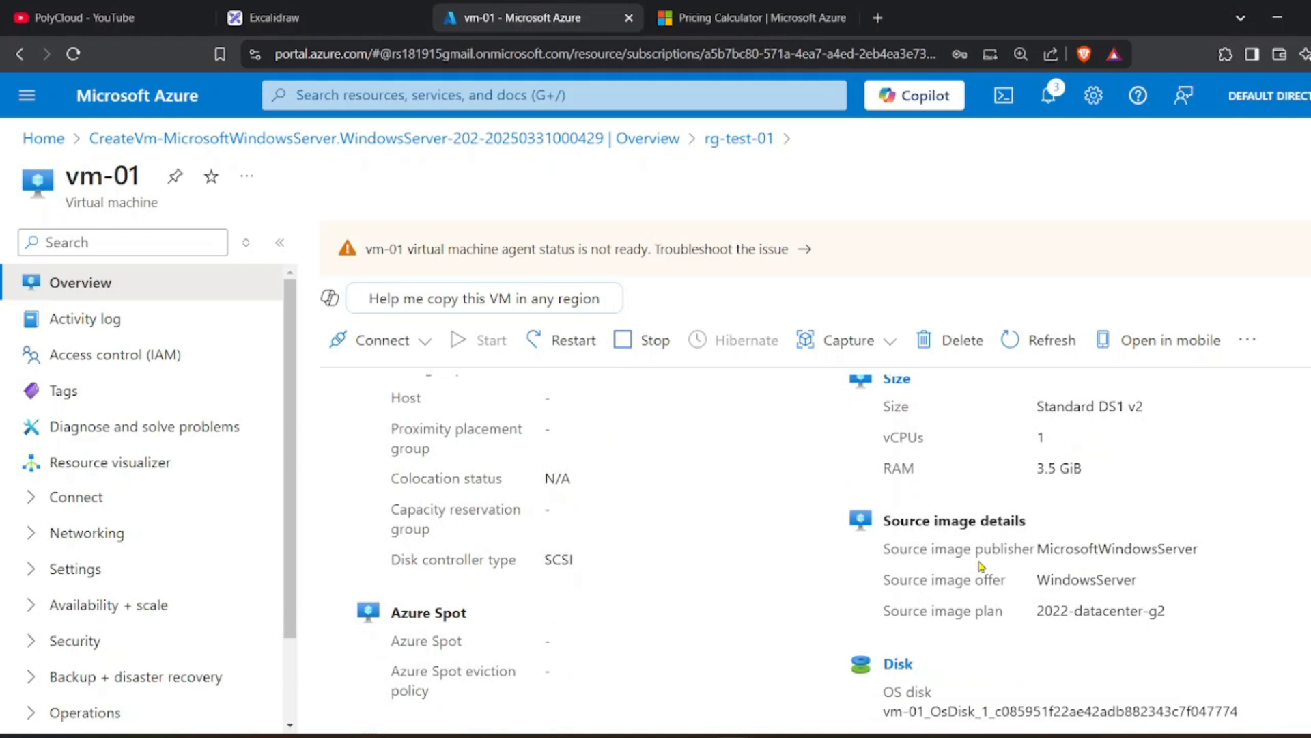
left_click(246, 243)
scroll(160, 445, "down", 1)
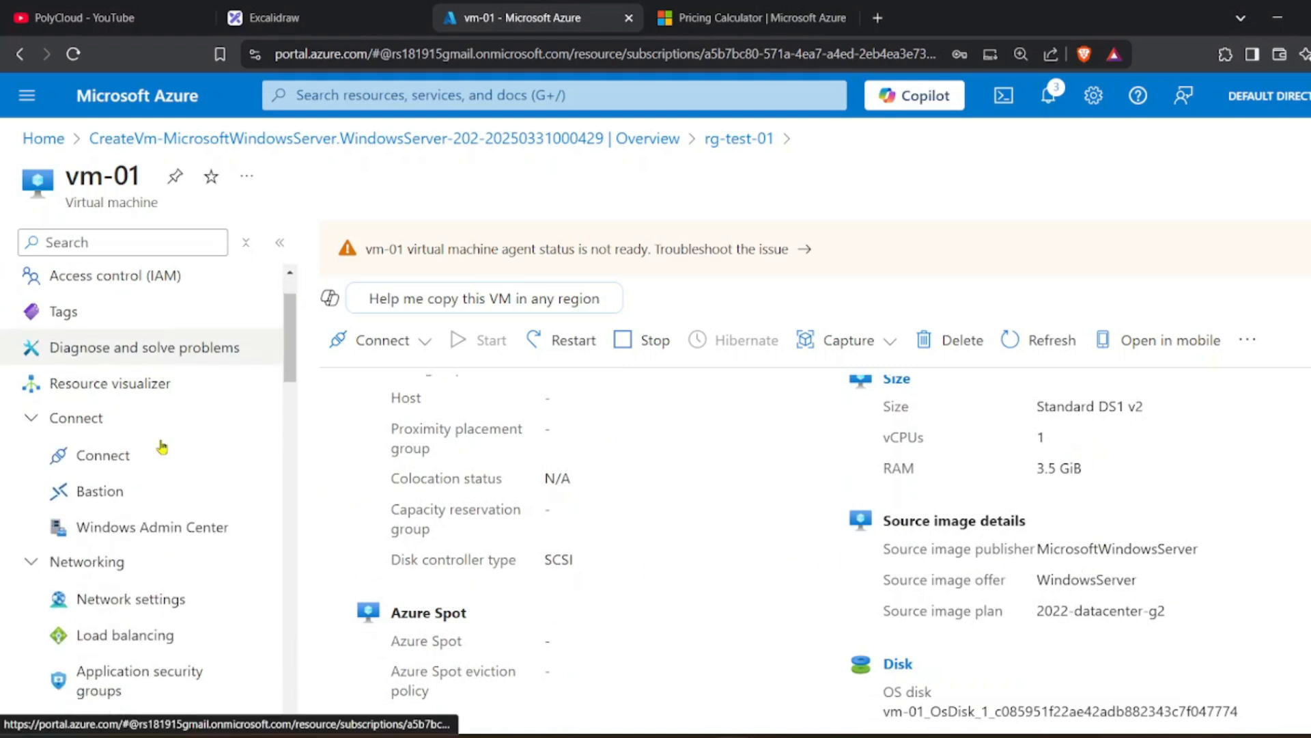
scroll(1028, 439, "up", 2)
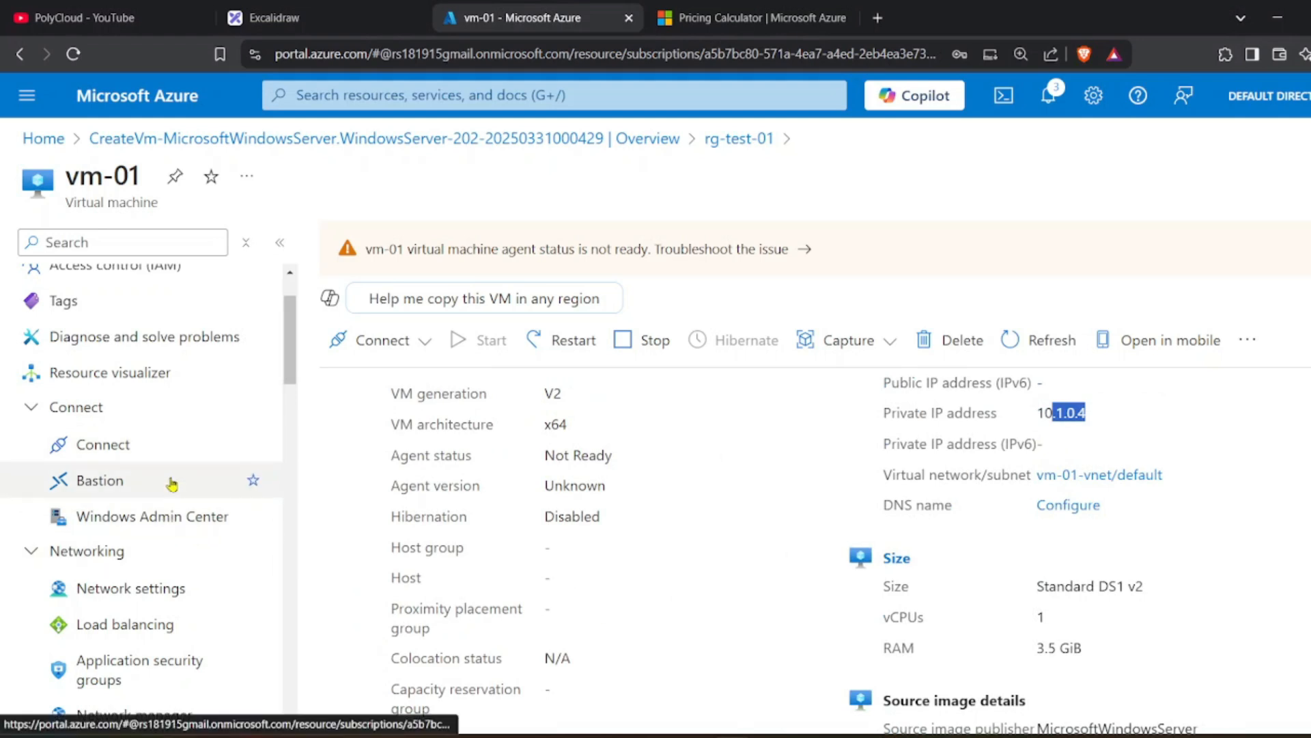
scroll(171, 484, "down", 3)
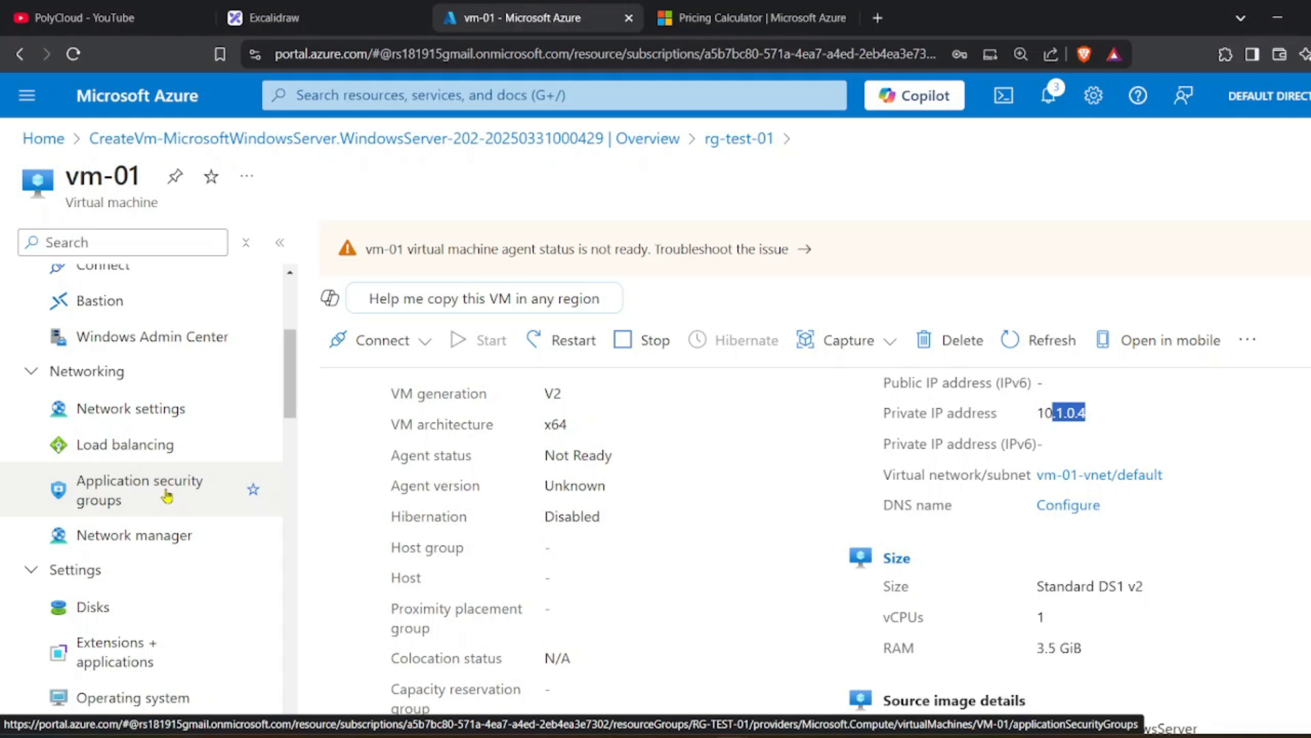
scroll(167, 496, "down", 5)
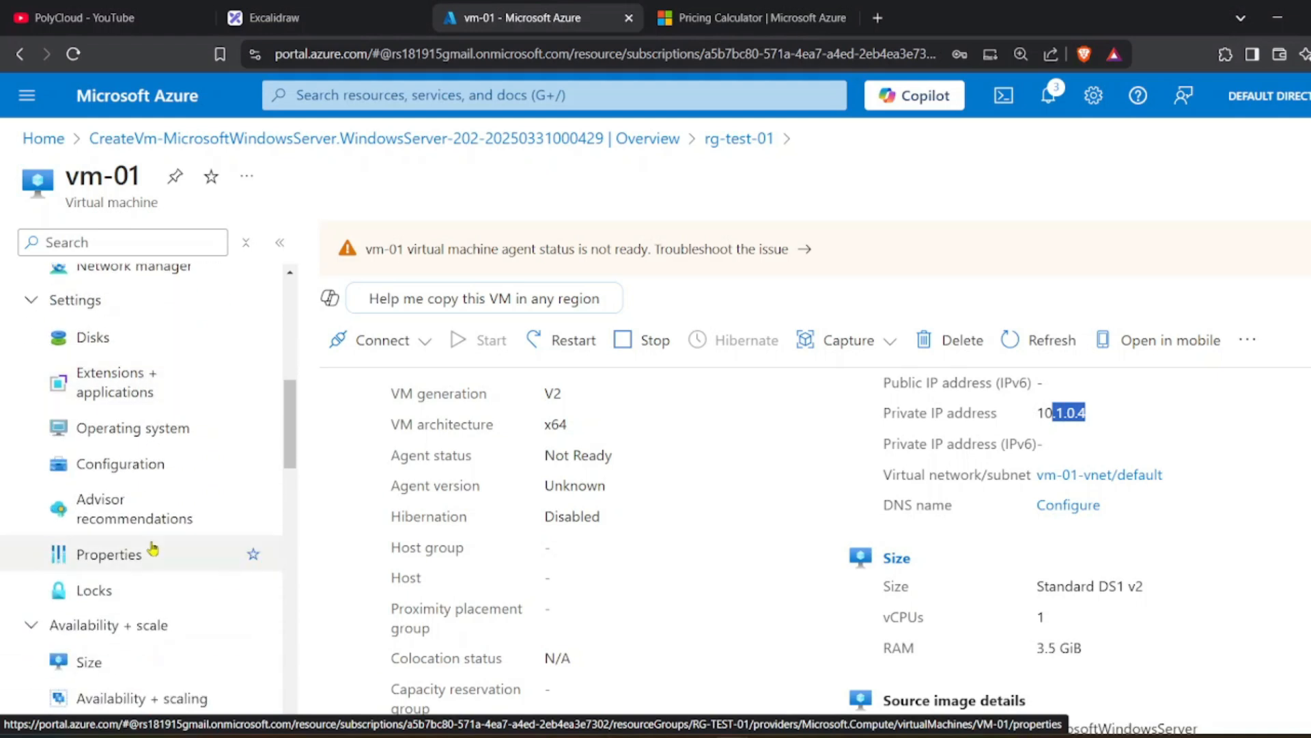
scroll(147, 491, "down", 6)
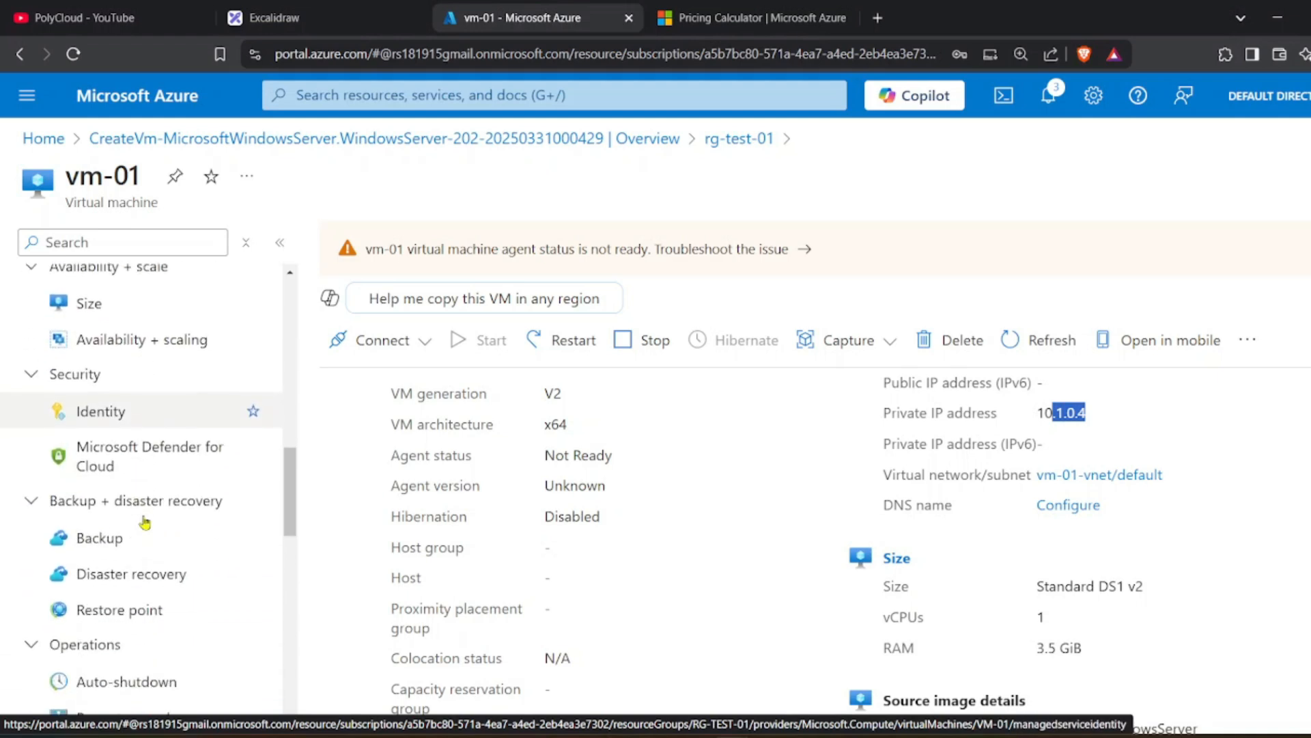
Review vm-01's backup with vault924 and EnhancedPolicy-m8w019du's every-4-hours frequency, instant restore and retention.
left_click(155, 542)
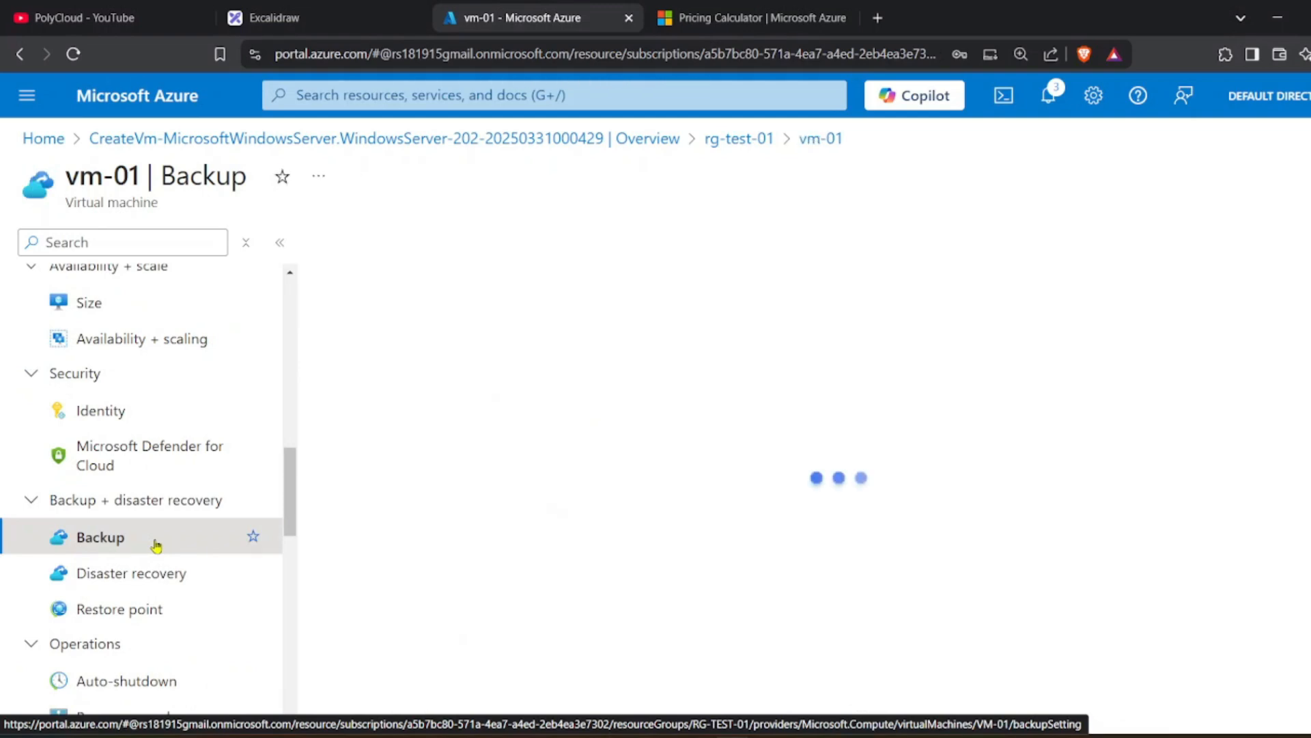
scroll(580, 437, "down", 3)
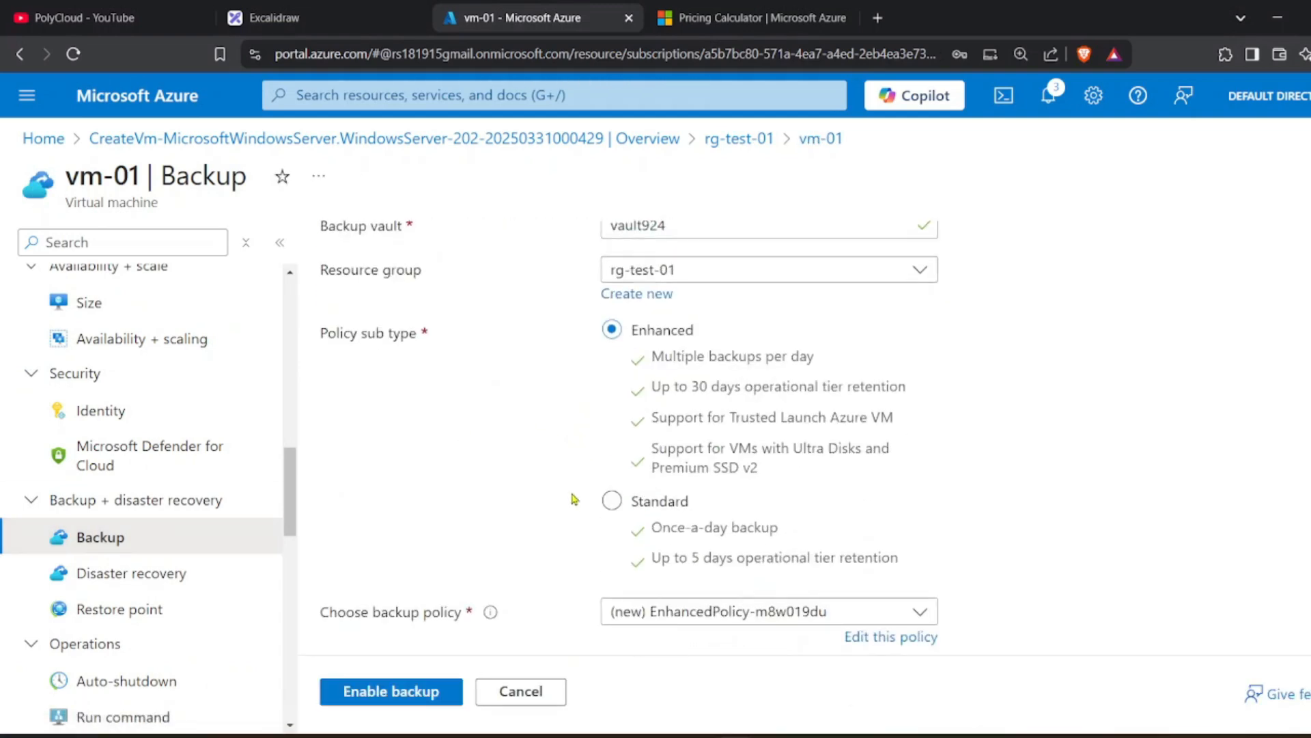
left_click(632, 509)
scroll(637, 515, "down", 3)
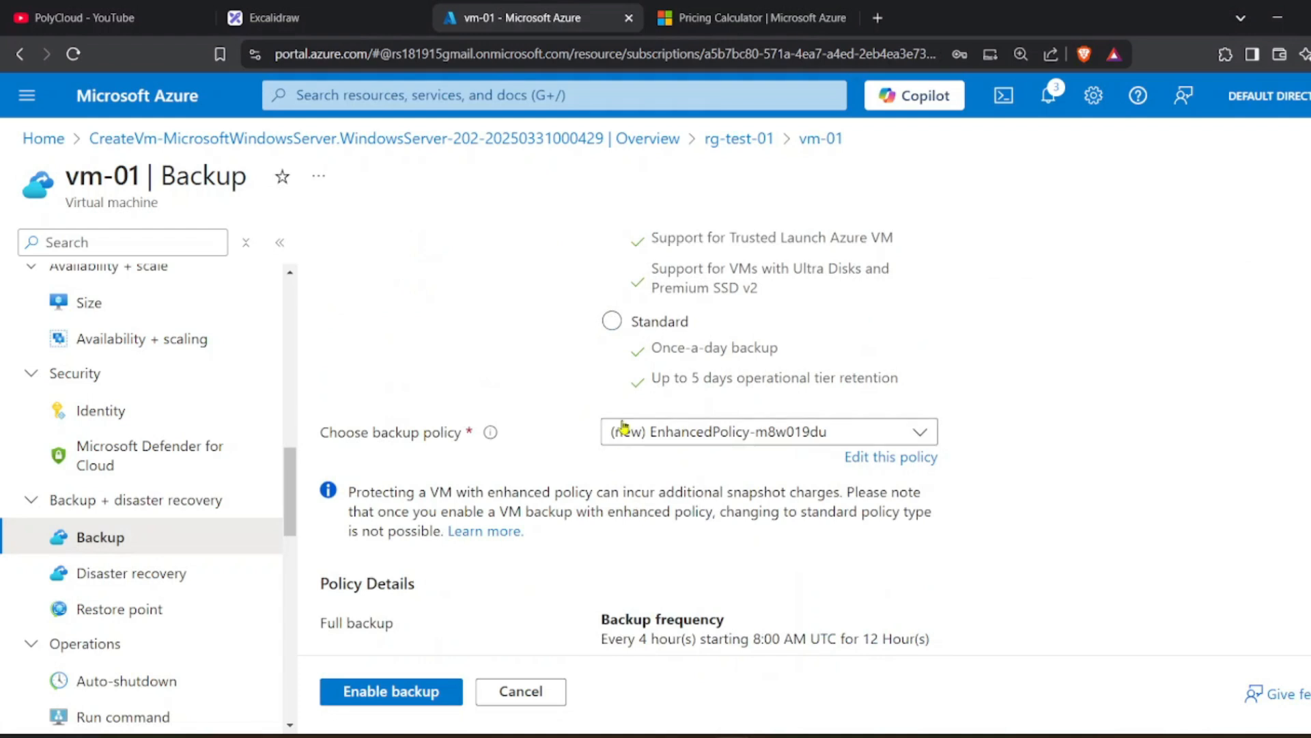
scroll(615, 432, "down", 3)
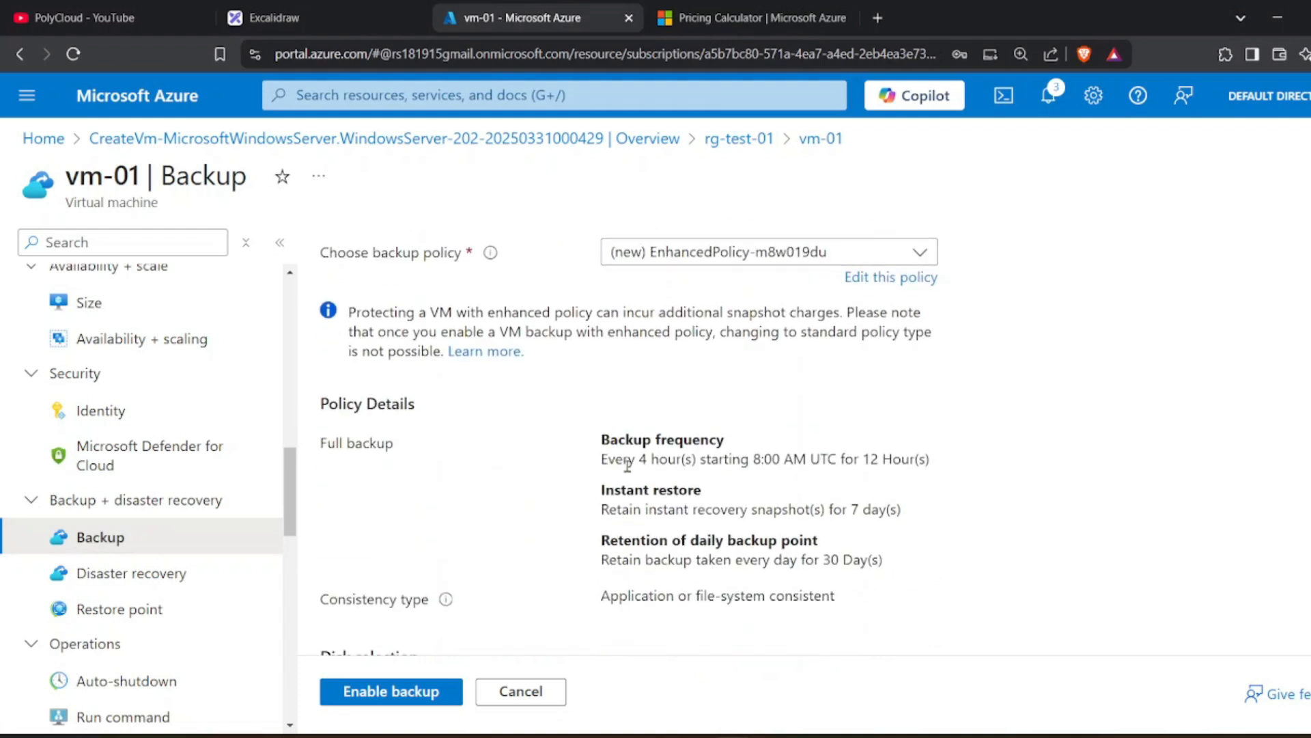
left_click_drag(607, 461, 976, 470)
scroll(240, 512, "down", 4)
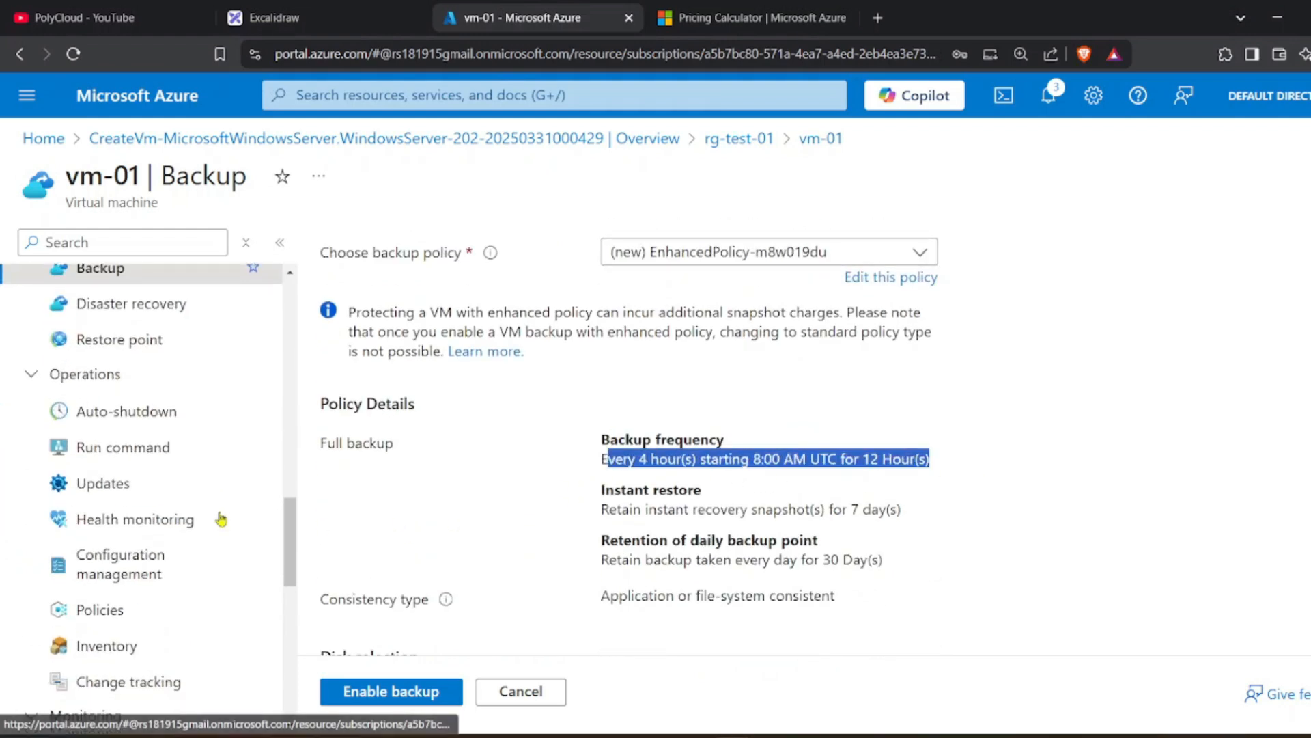
Open vm-01's Updates page and check its periodic assessment setting.
left_click(171, 487)
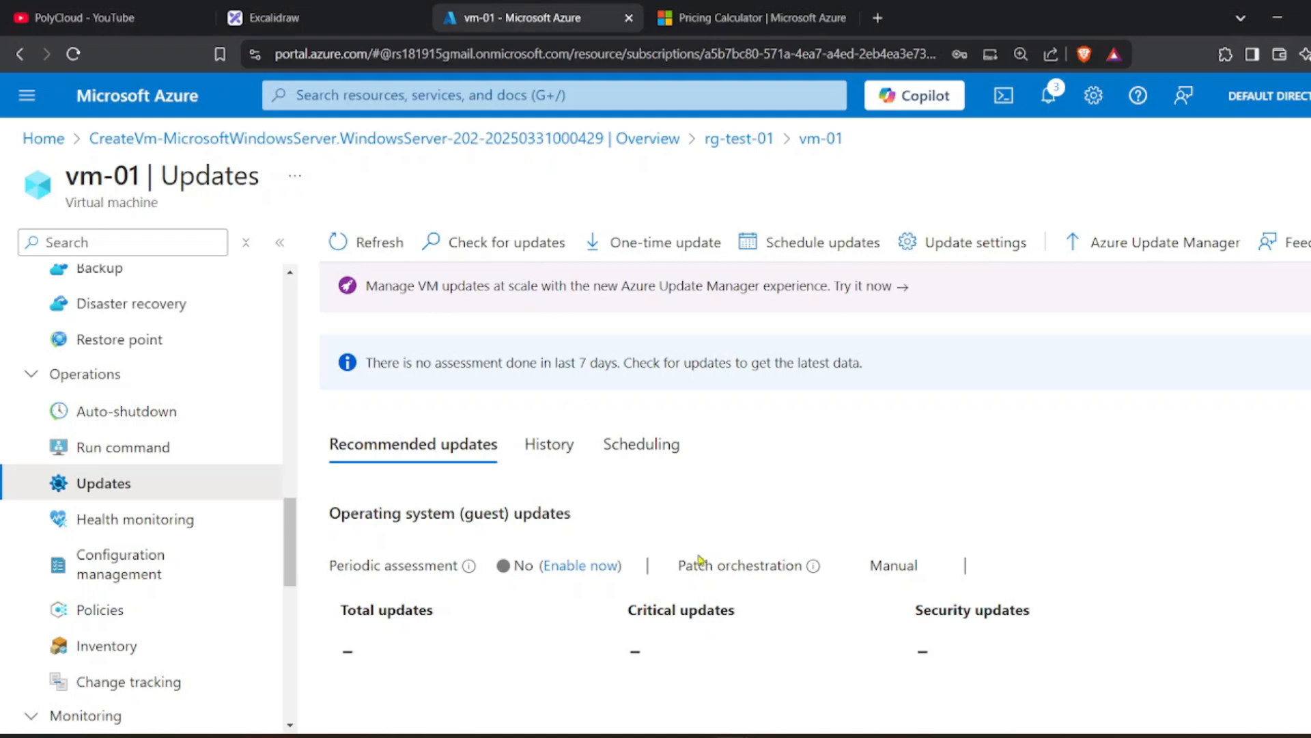
scroll(607, 562, "down", 4)
scroll(639, 684, "down", 3)
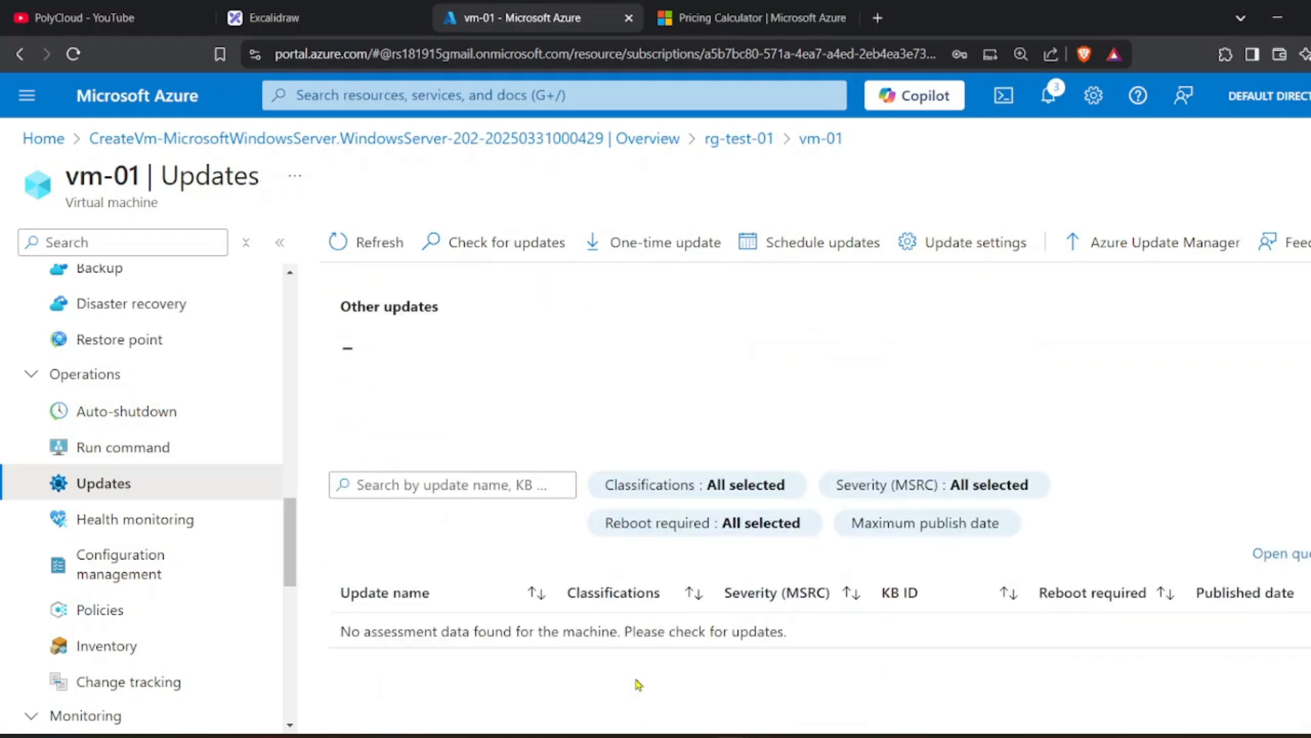
scroll(628, 694, "up", 7)
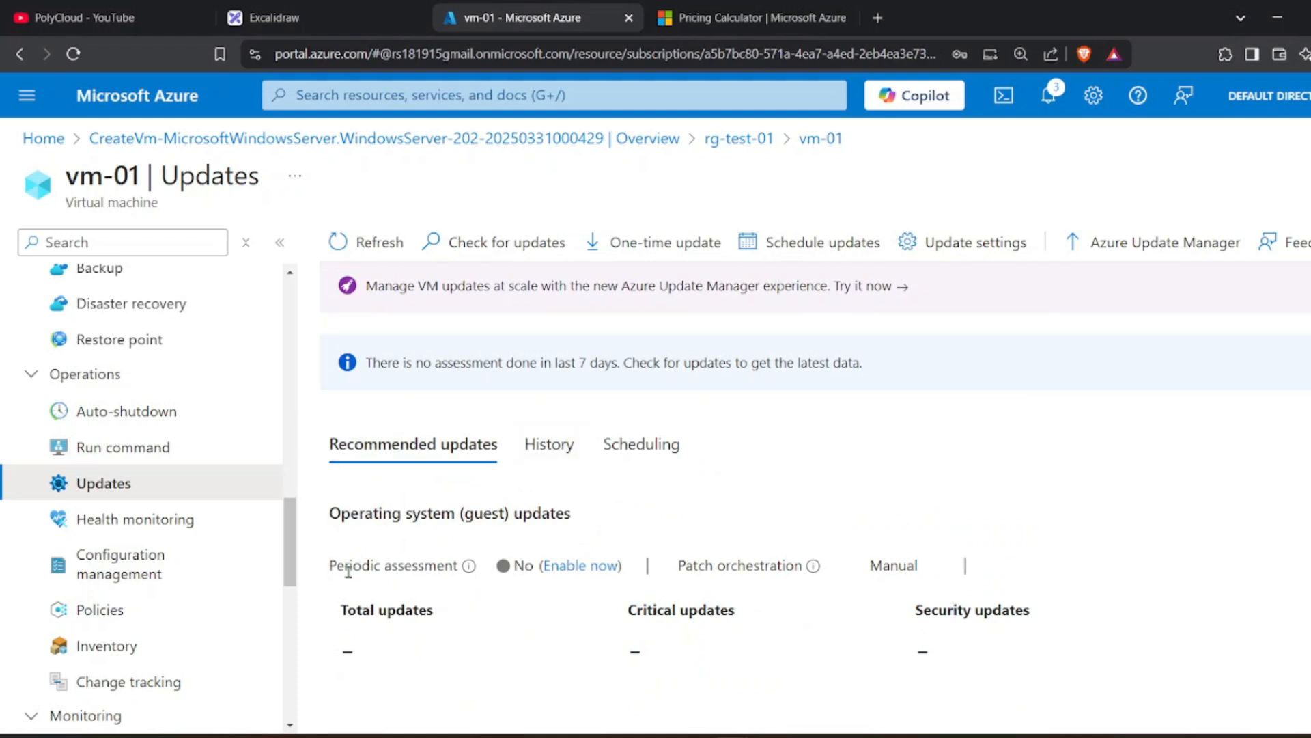
left_click_drag(348, 570, 405, 570)
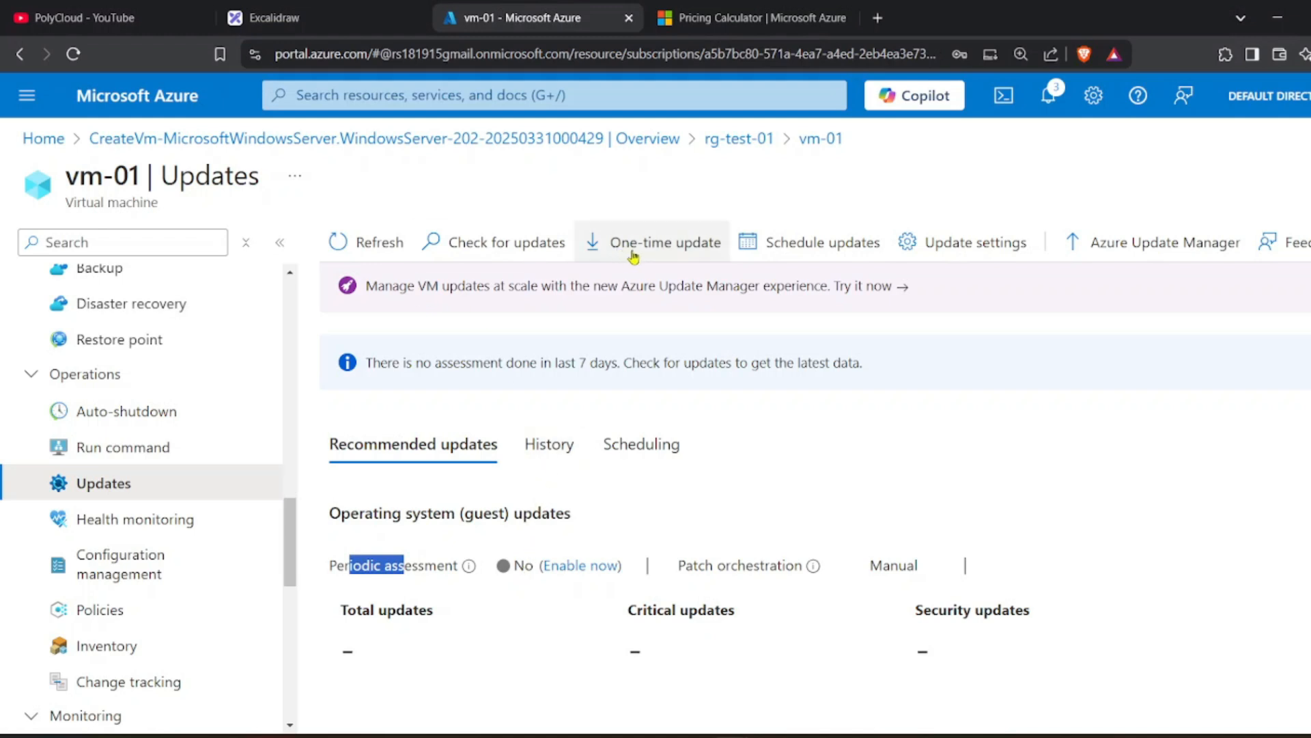
Check the empty update History and the maintenance Scheduling tabs.
left_click(567, 446)
scroll(581, 512, "down", 1)
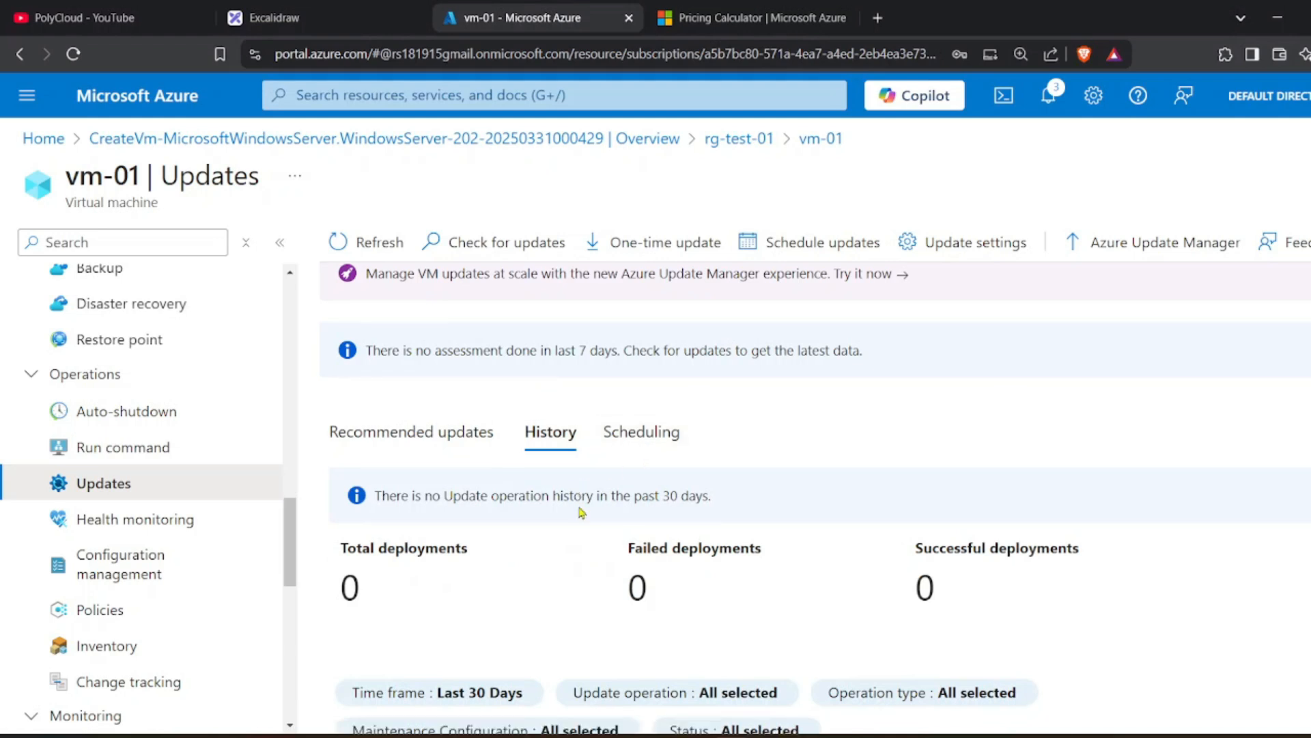
scroll(581, 513, "down", 2)
scroll(578, 521, "up", 2)
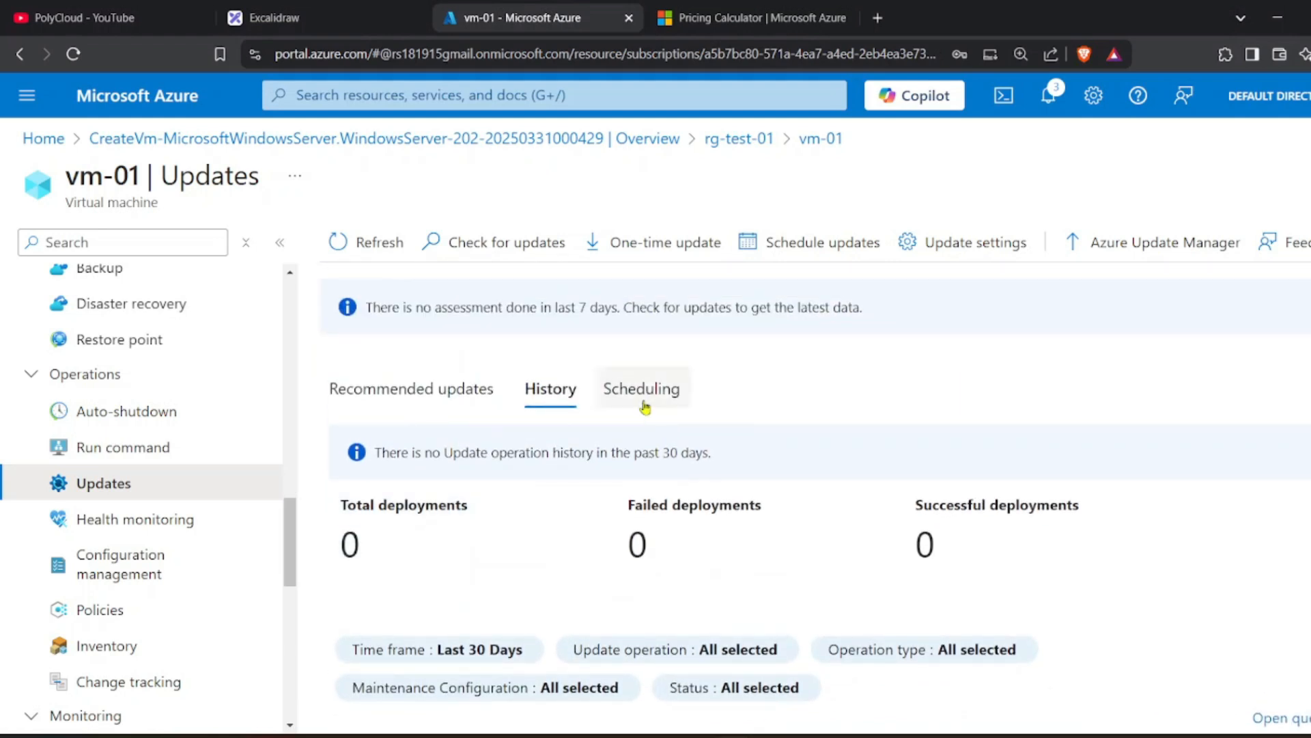
left_click(645, 408)
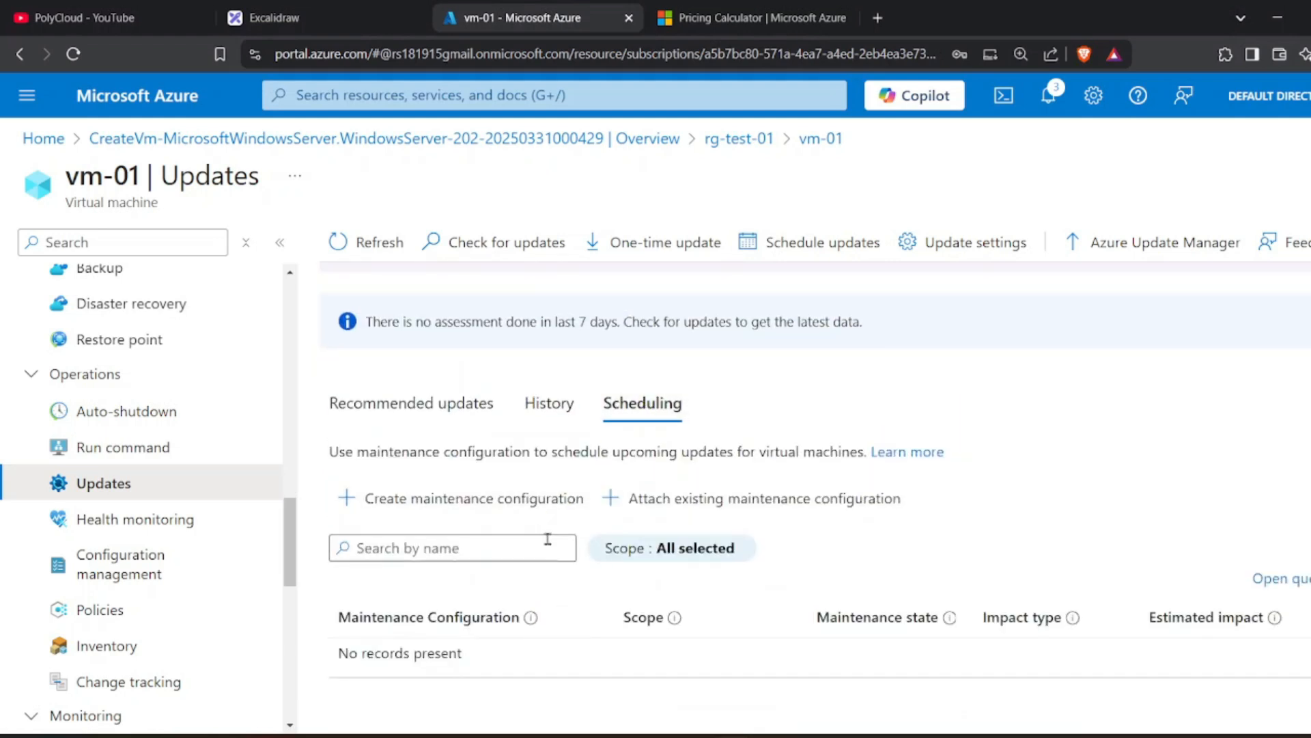
scroll(235, 629, "down", 6)
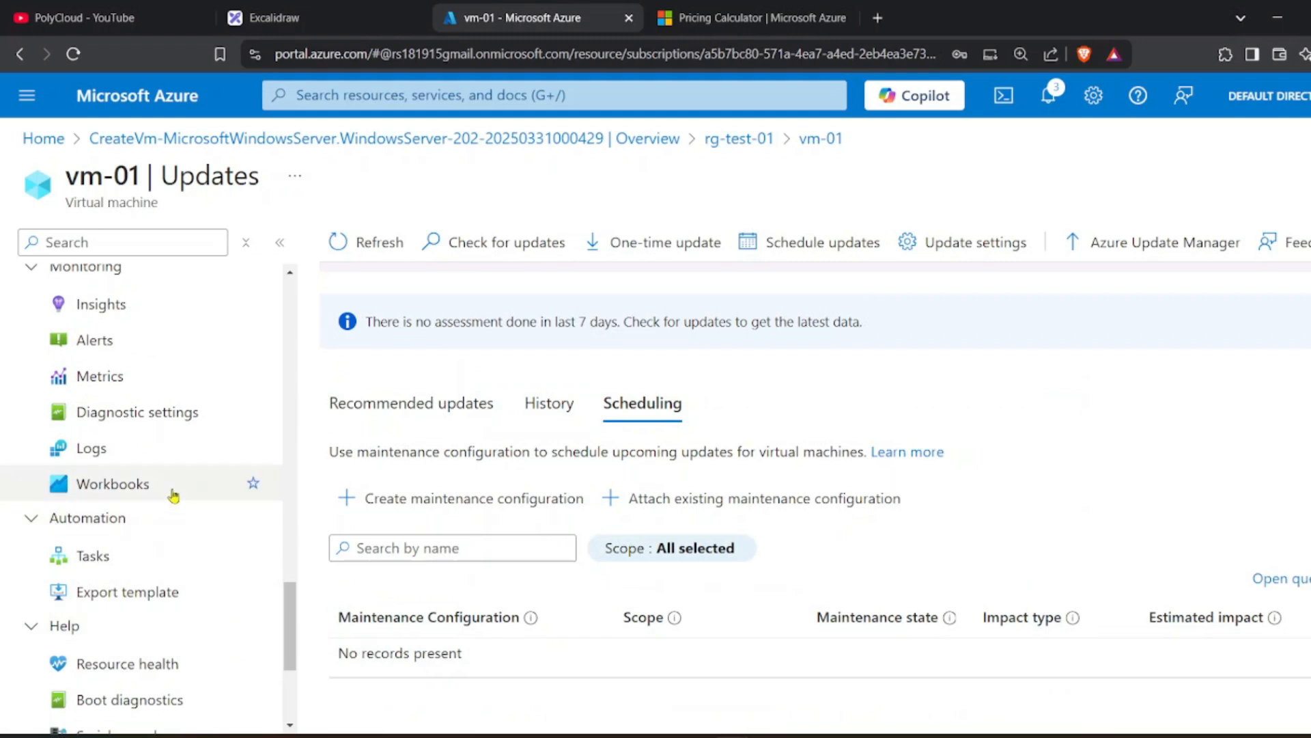
scroll(162, 587, "down", 1)
Open vm-01's boot diagnostics and reload the screenshot showing the Windows Server lock screen.
left_click(157, 619)
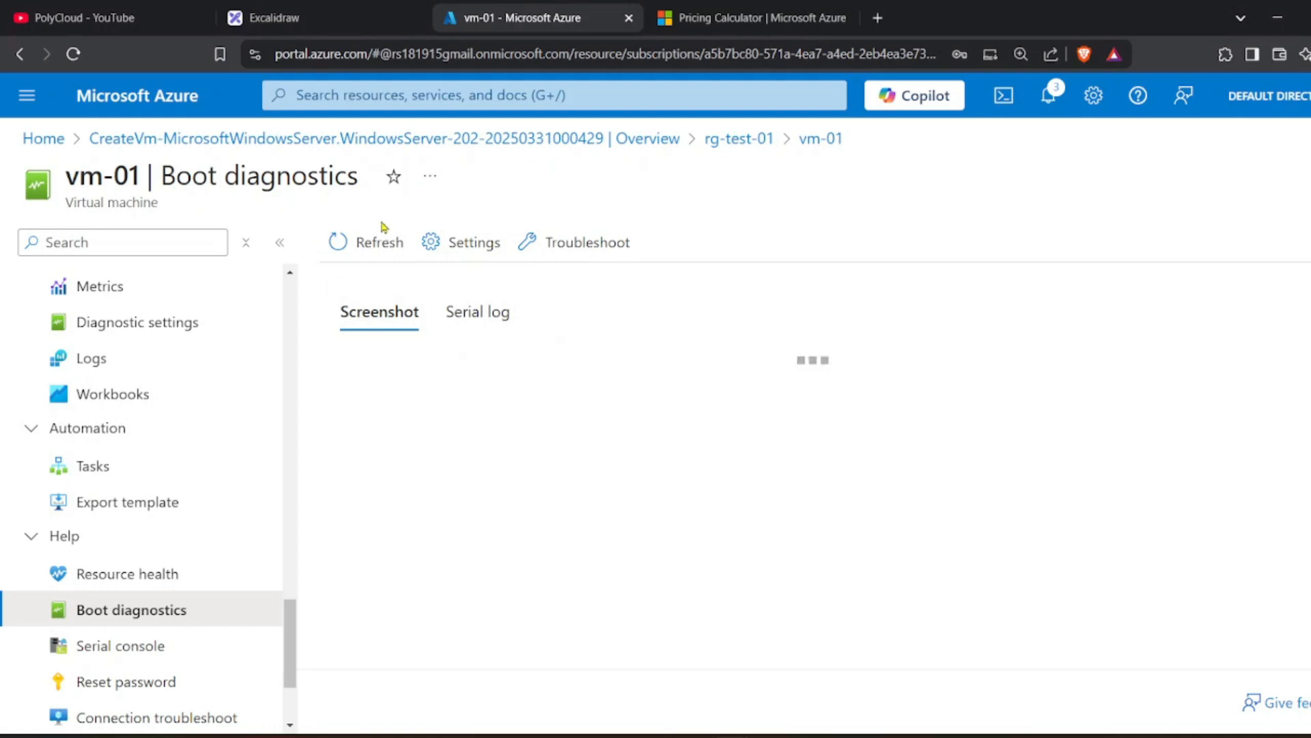
left_click(367, 242)
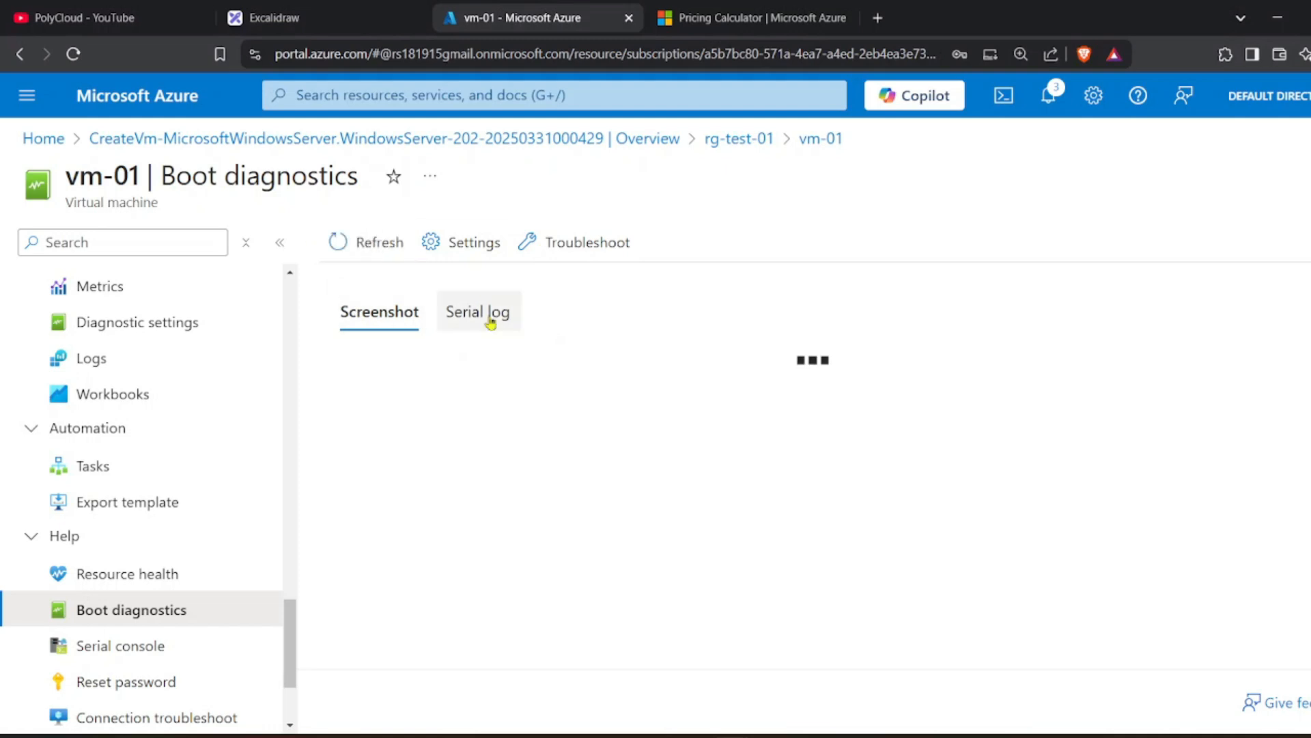
scroll(627, 501, "down", 3)
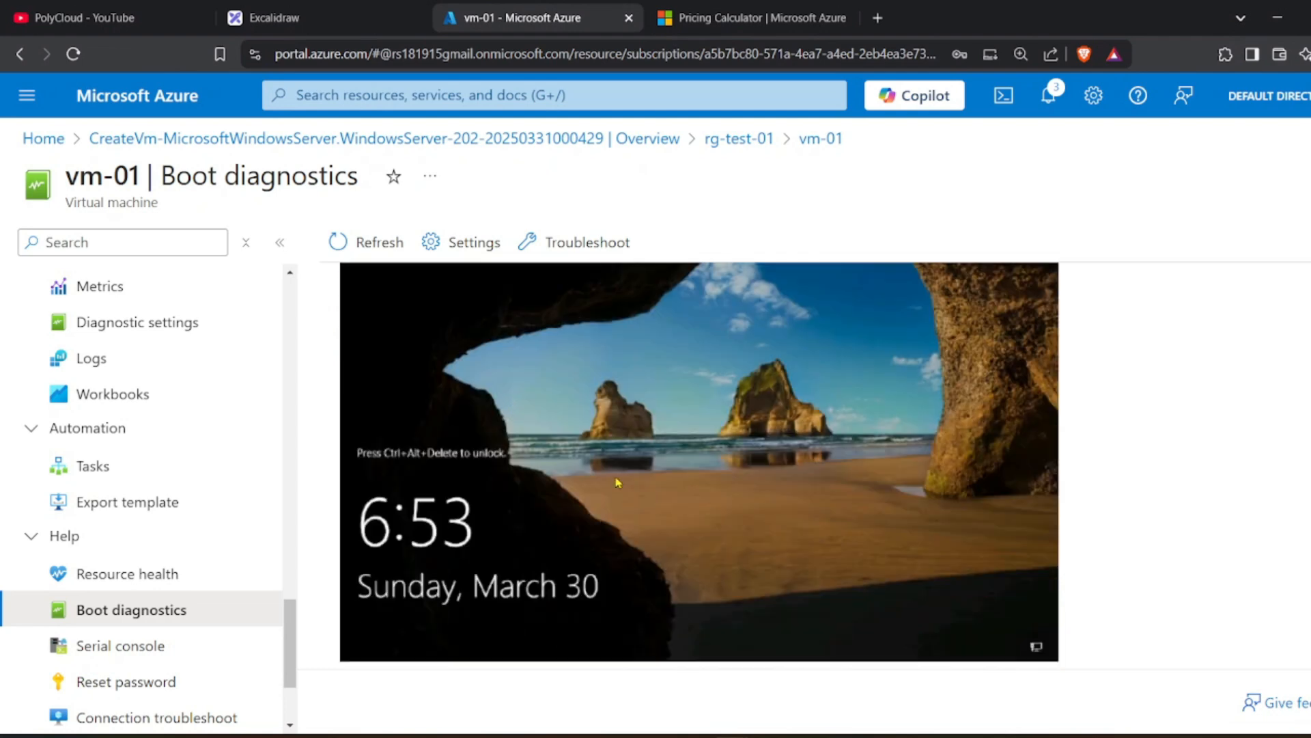
scroll(633, 528, "up", 1)
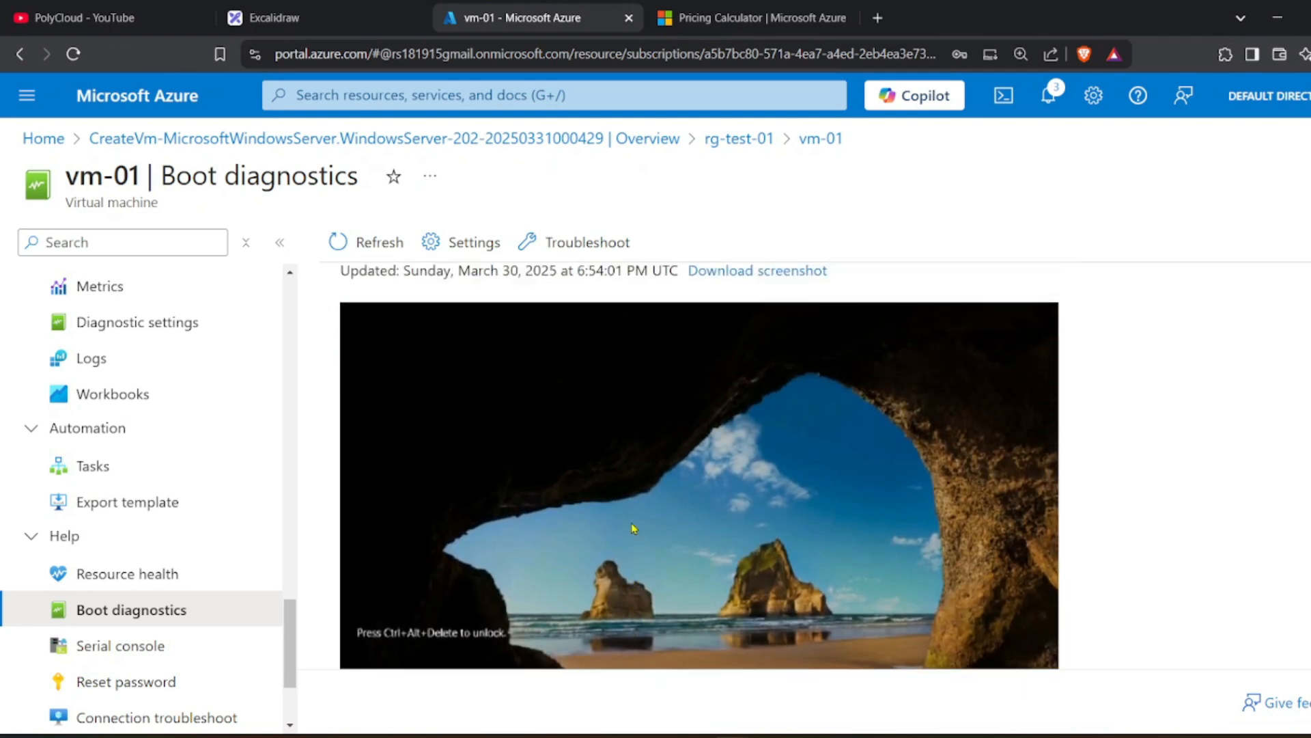
scroll(633, 528, "down", 3)
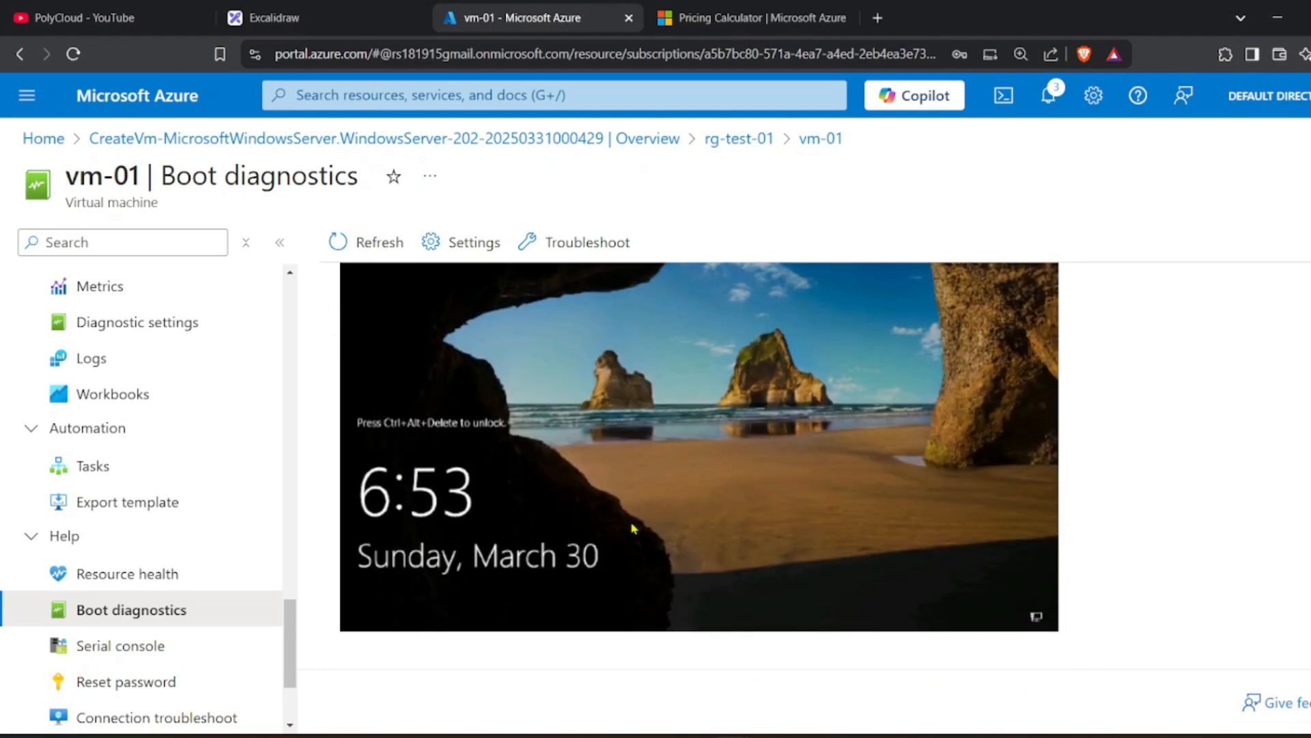
scroll(633, 528, "up", 2)
scroll(633, 528, "down", 2)
scroll(507, 544, "up", 2)
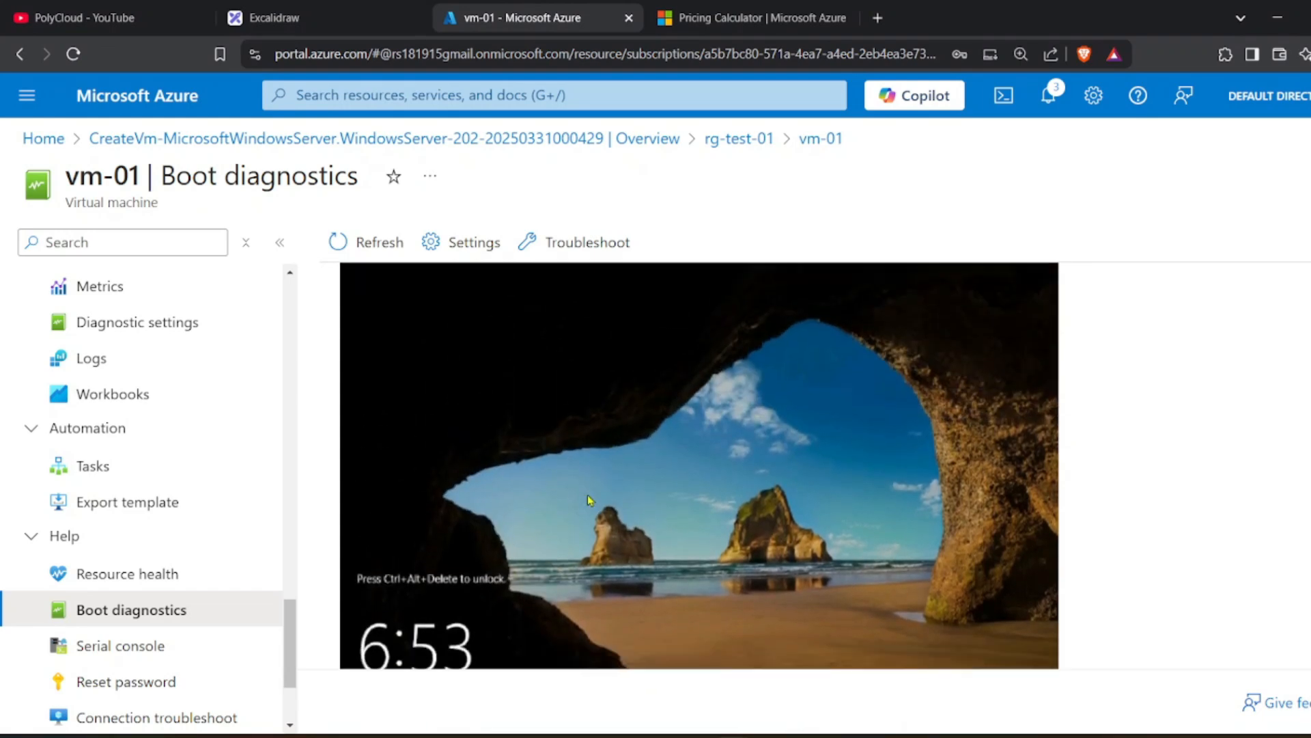
scroll(551, 529, "down", 2)
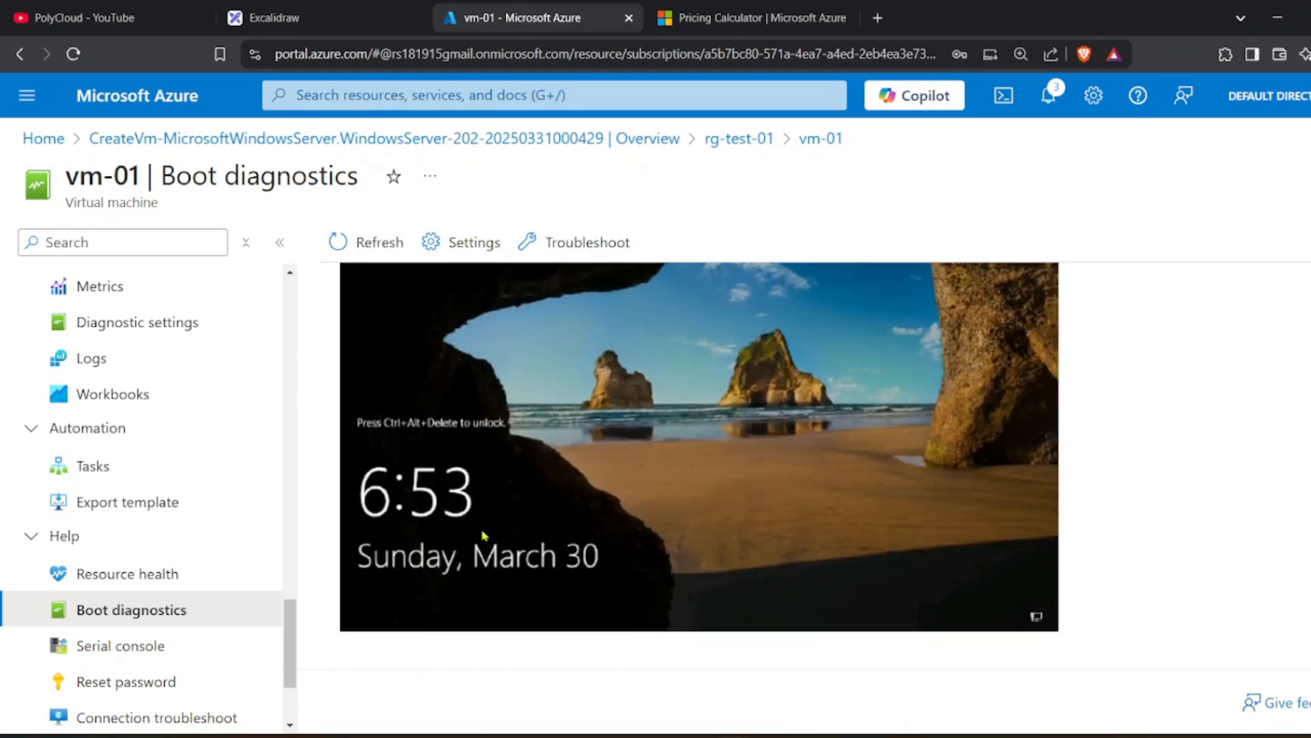
scroll(476, 552, "up", 2)
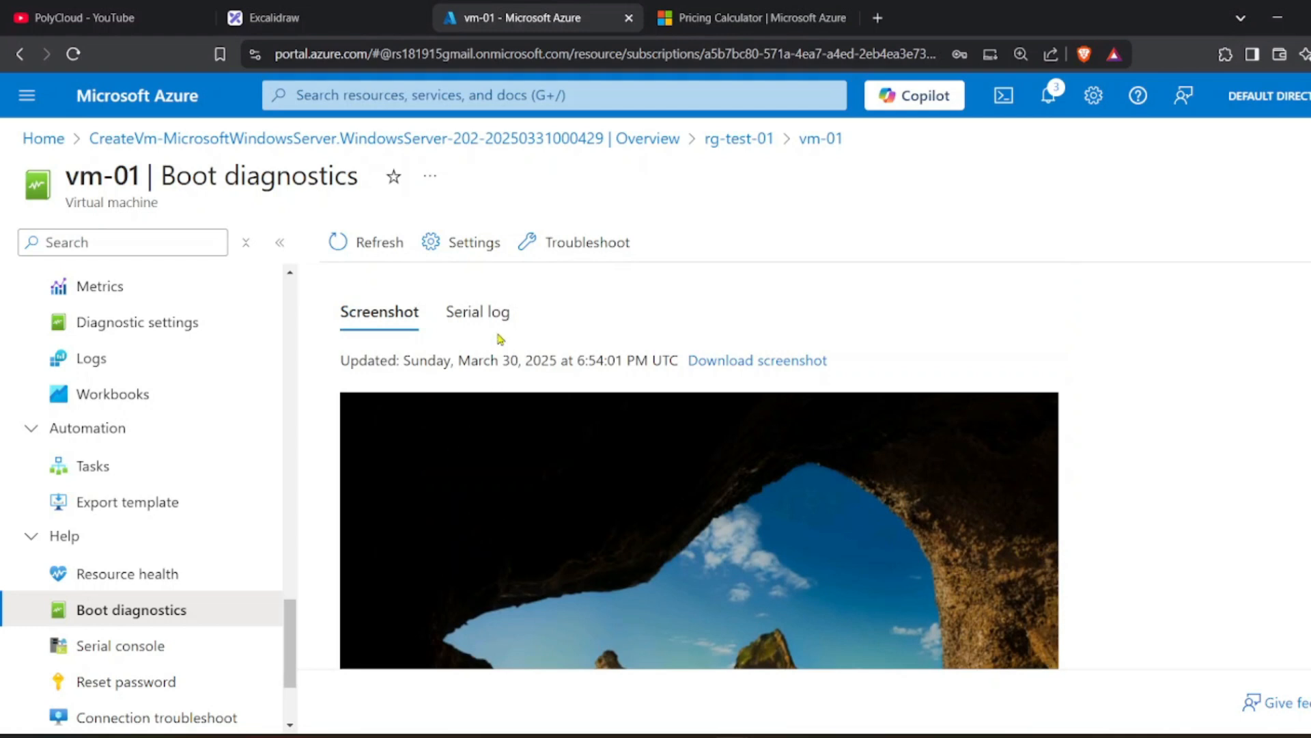
Check the serial boot log, then go back to the boot screenshot.
left_click(481, 318)
left_click(382, 312)
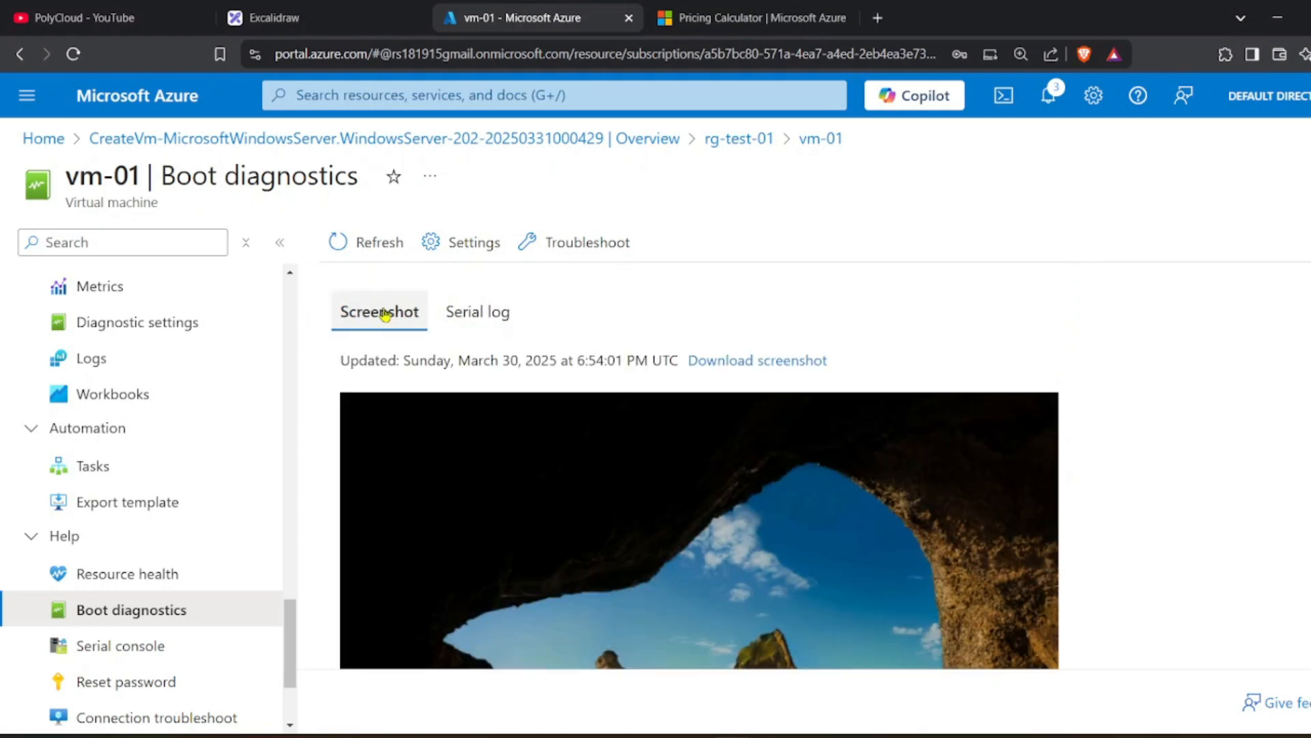
scroll(443, 491, "down", 2)
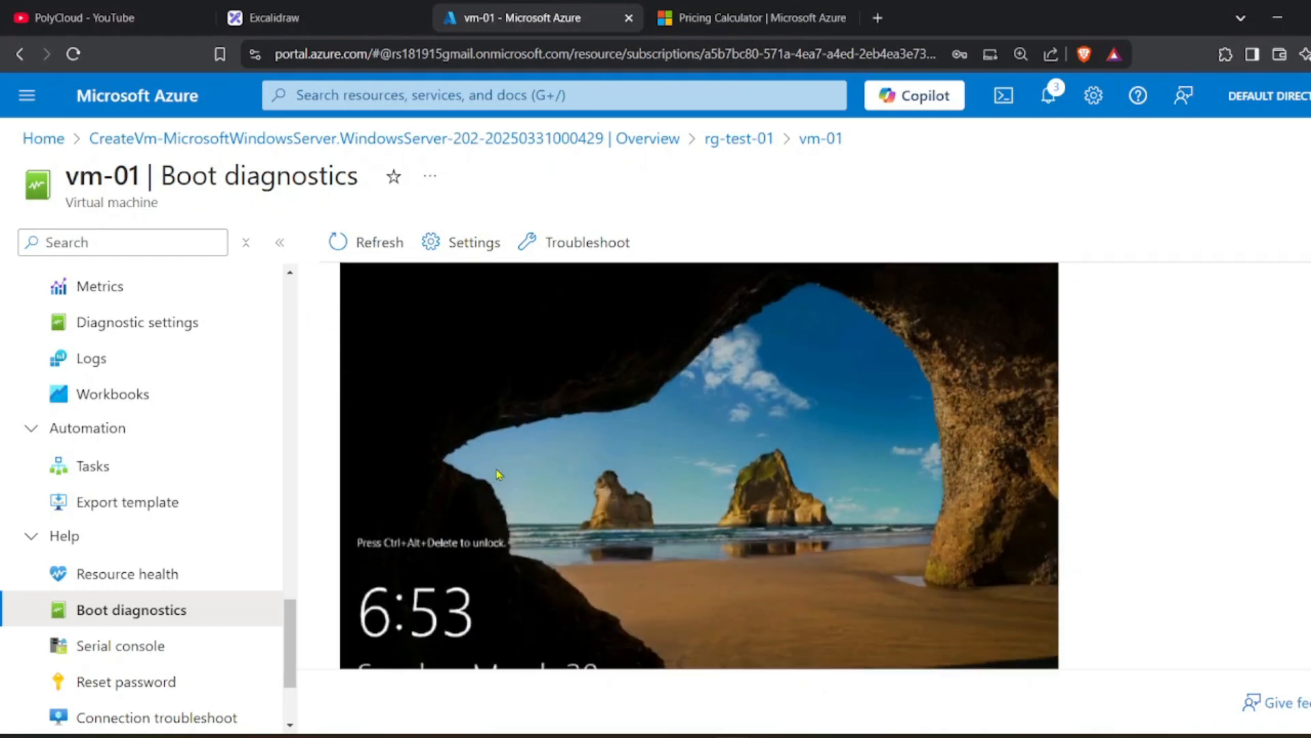
scroll(488, 481, "up", 2)
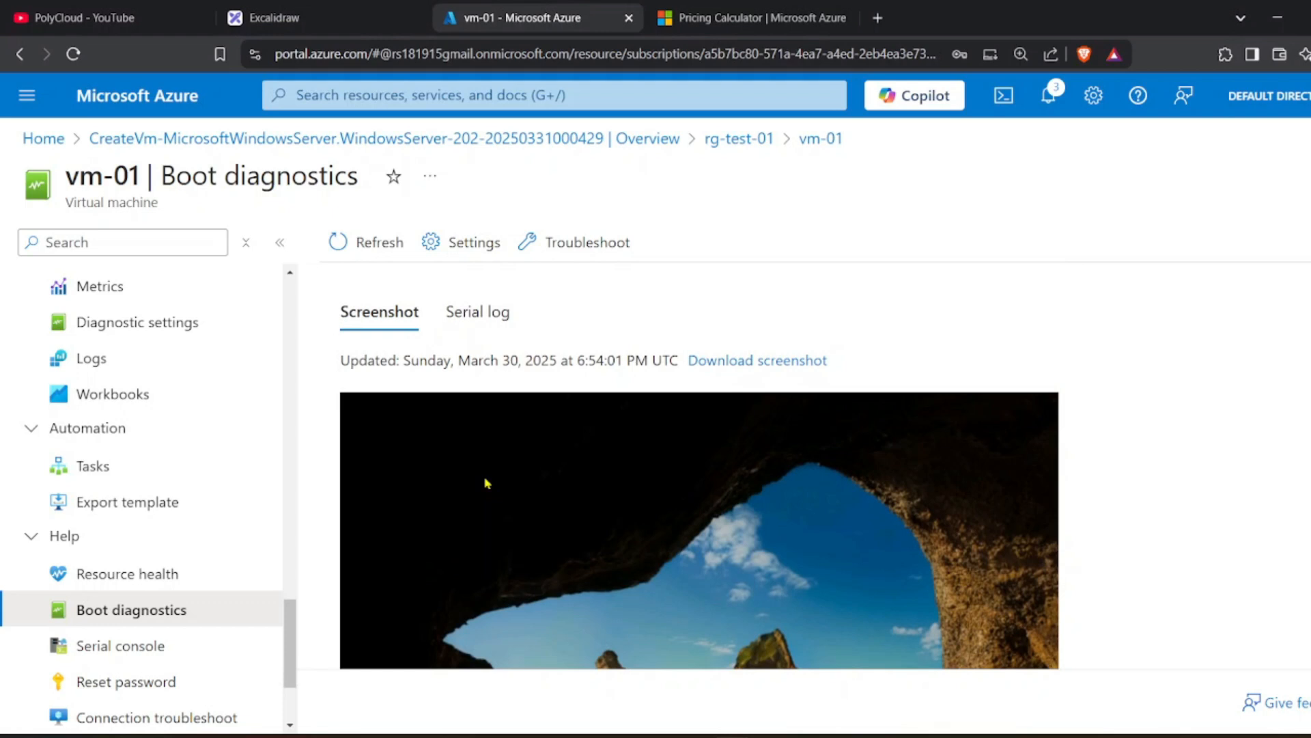
scroll(519, 489, "down", 2)
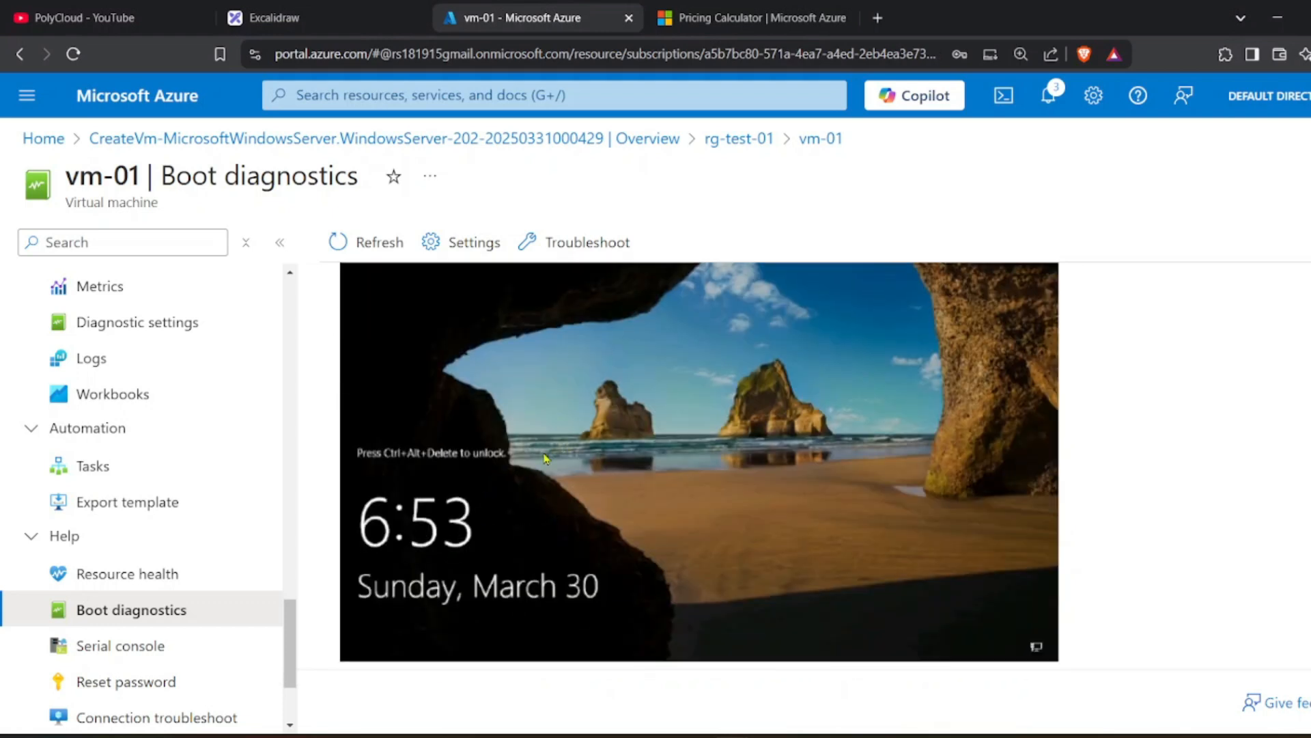
scroll(436, 489, "up", 2)
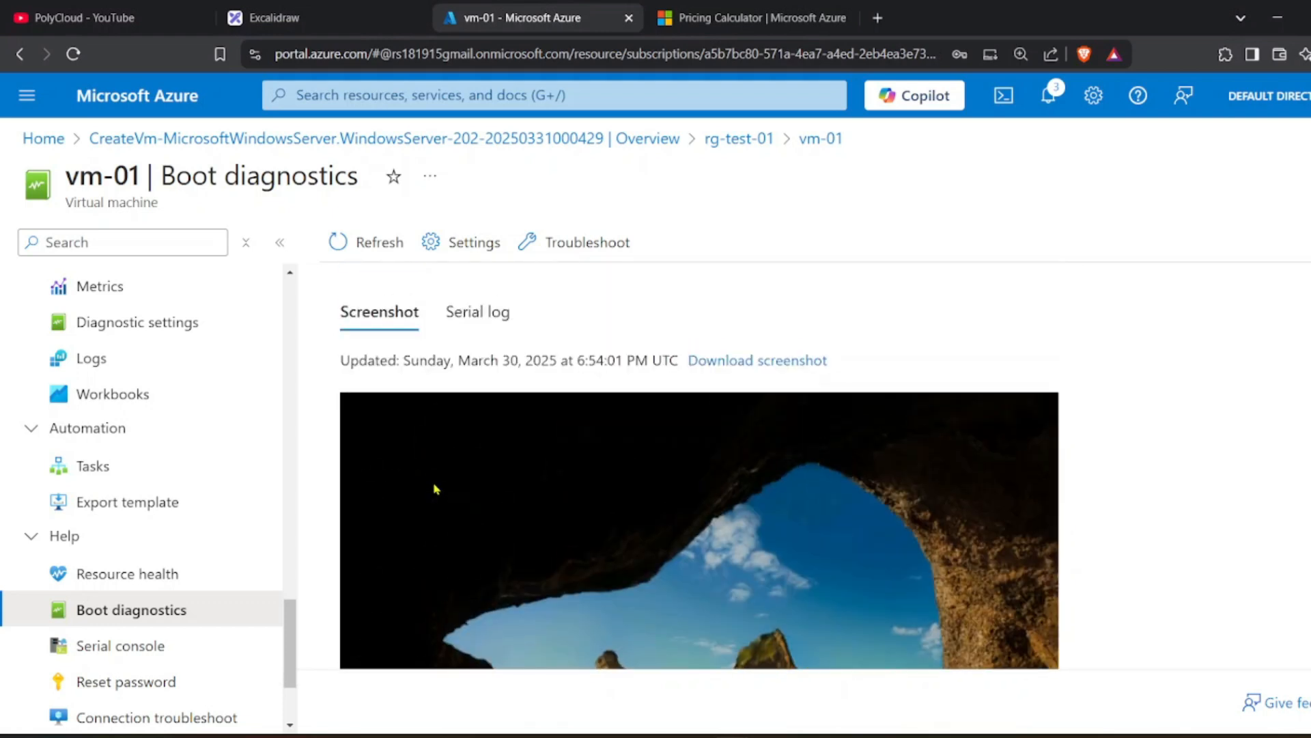
scroll(205, 498, "up", 5)
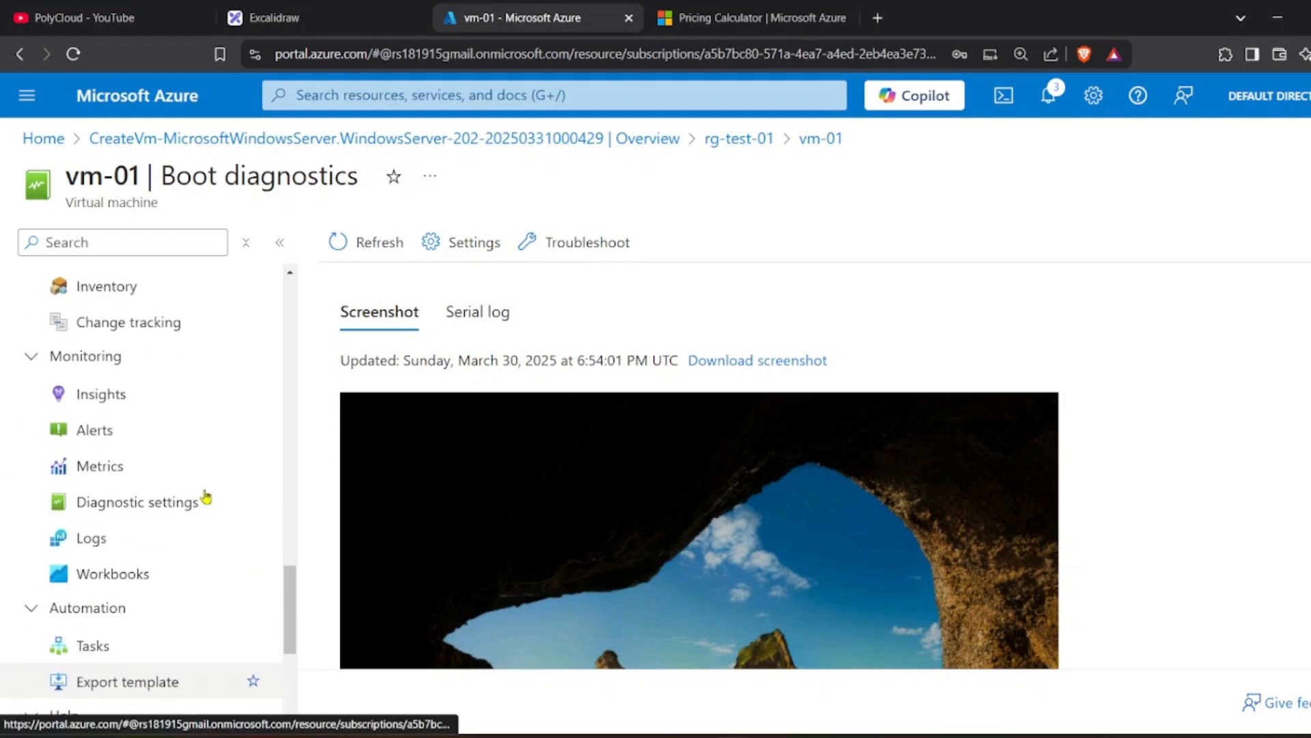
scroll(205, 497, "up", 2)
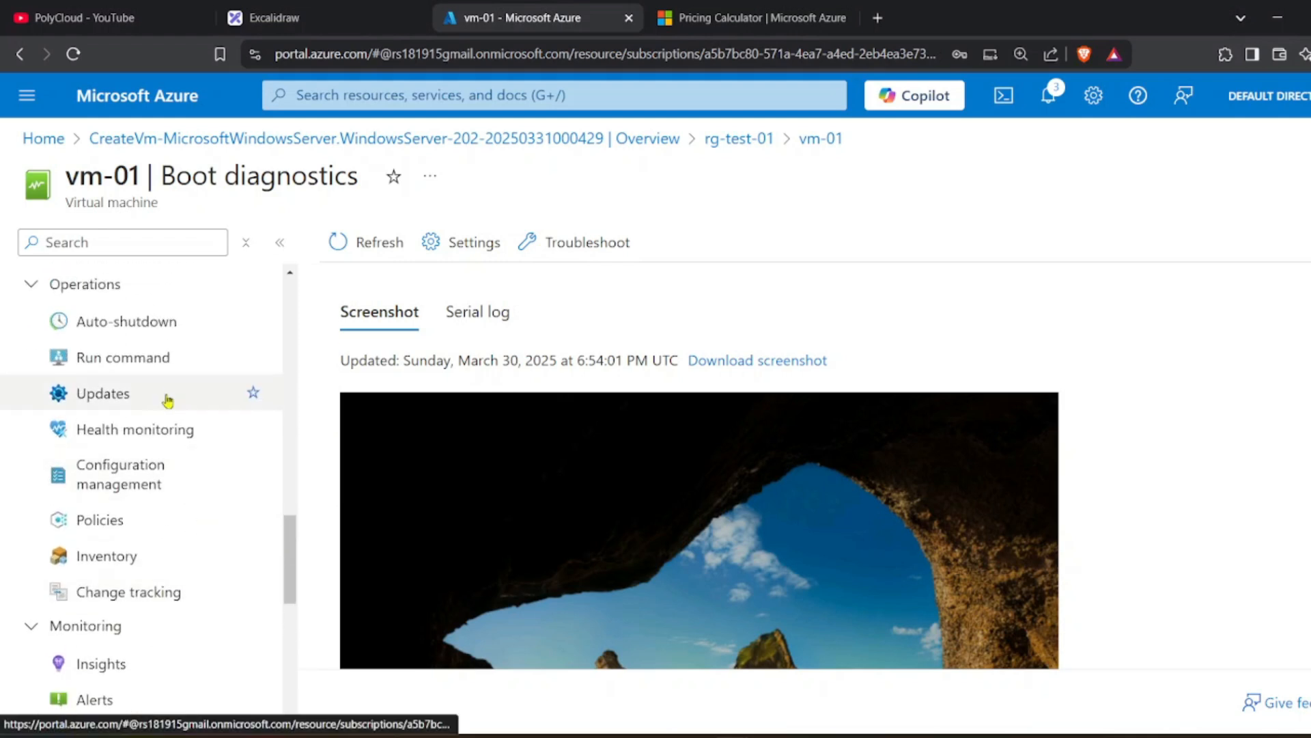
Browse vm-01's run commands and close RunPowerShellScript without running it.
left_click(160, 370)
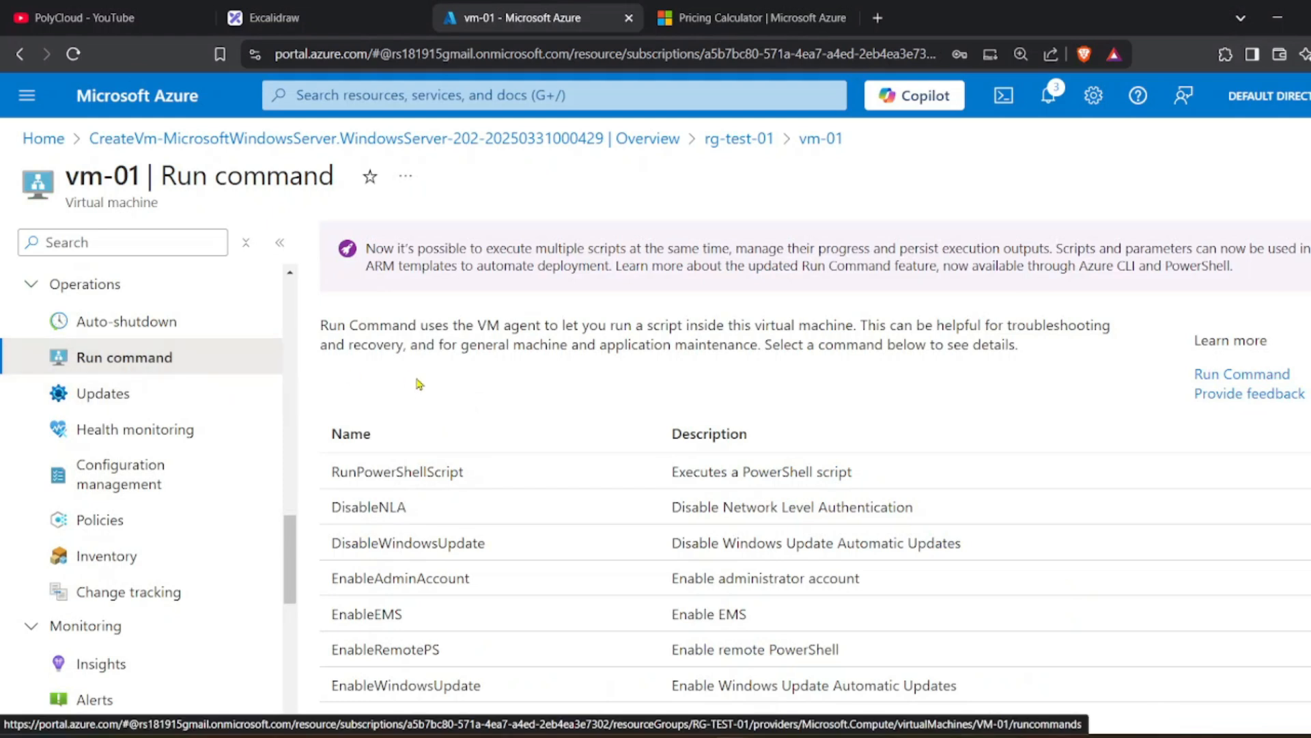
scroll(498, 424, "down", 2)
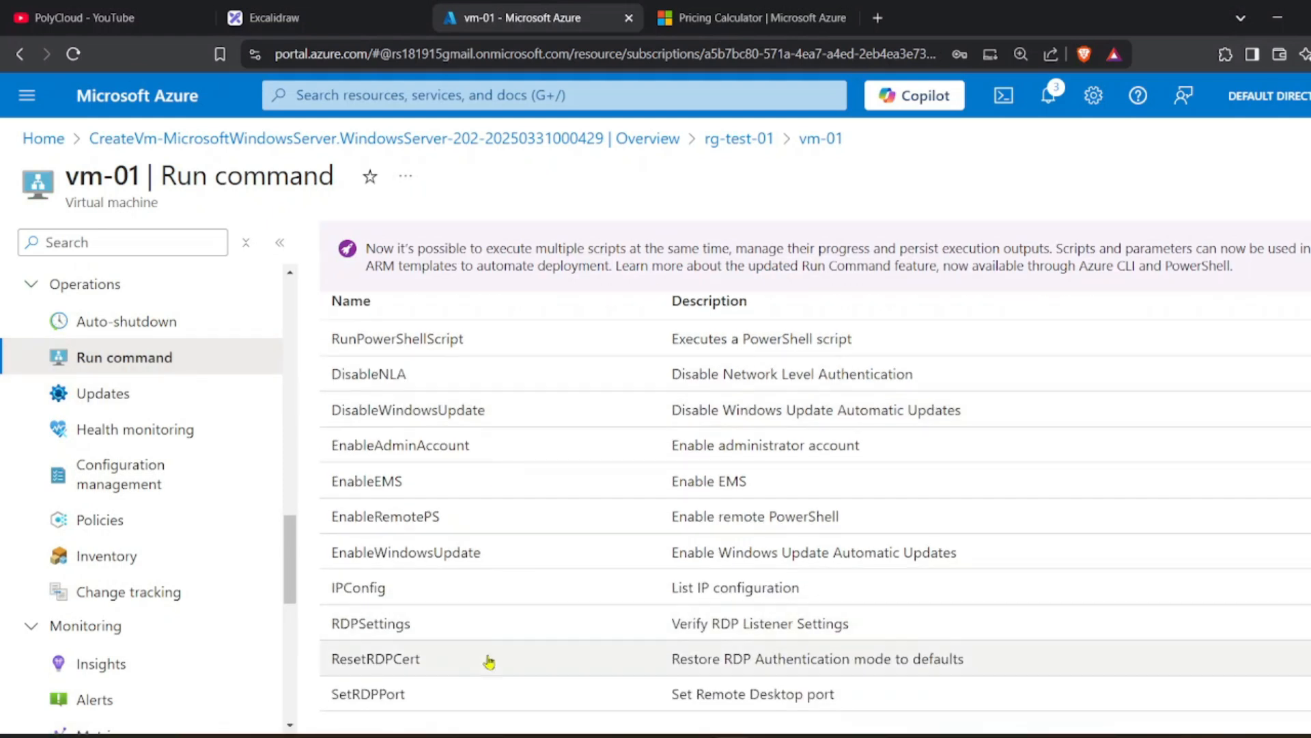
scroll(485, 649, "up", 2)
left_click(472, 468)
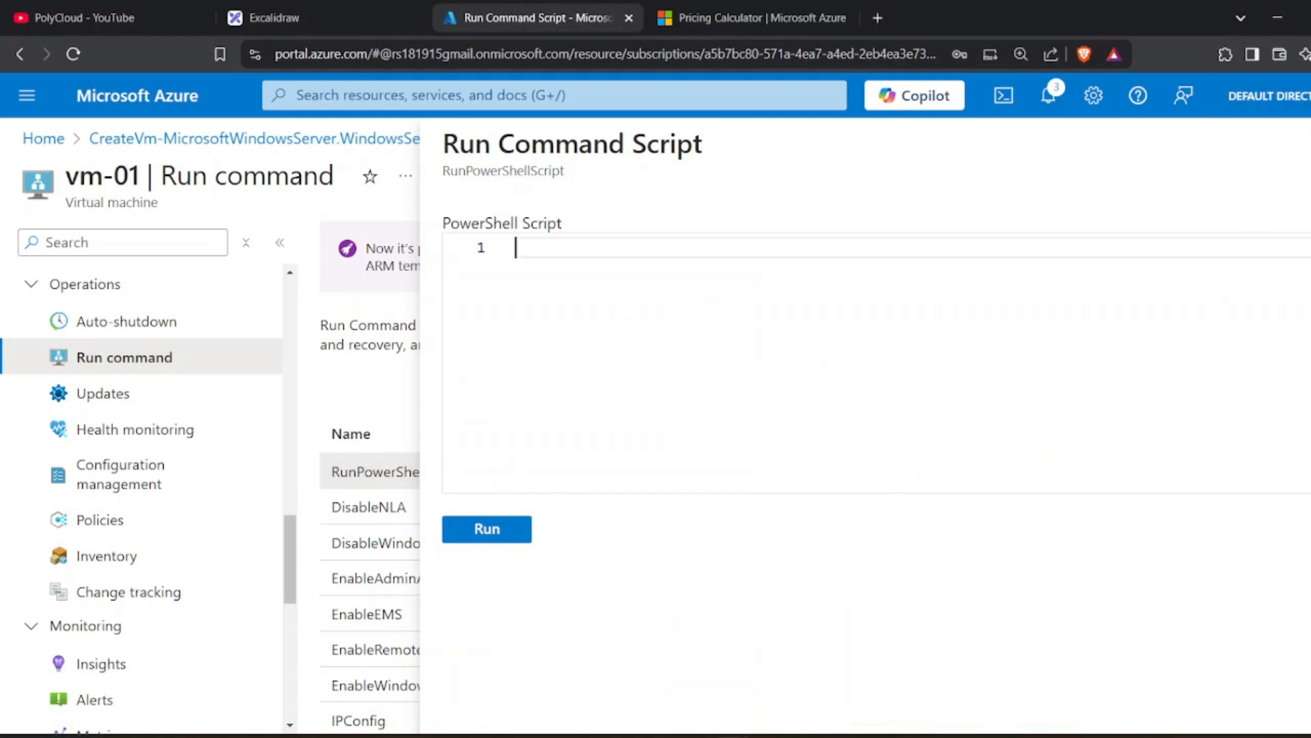
left_click(1310, 144)
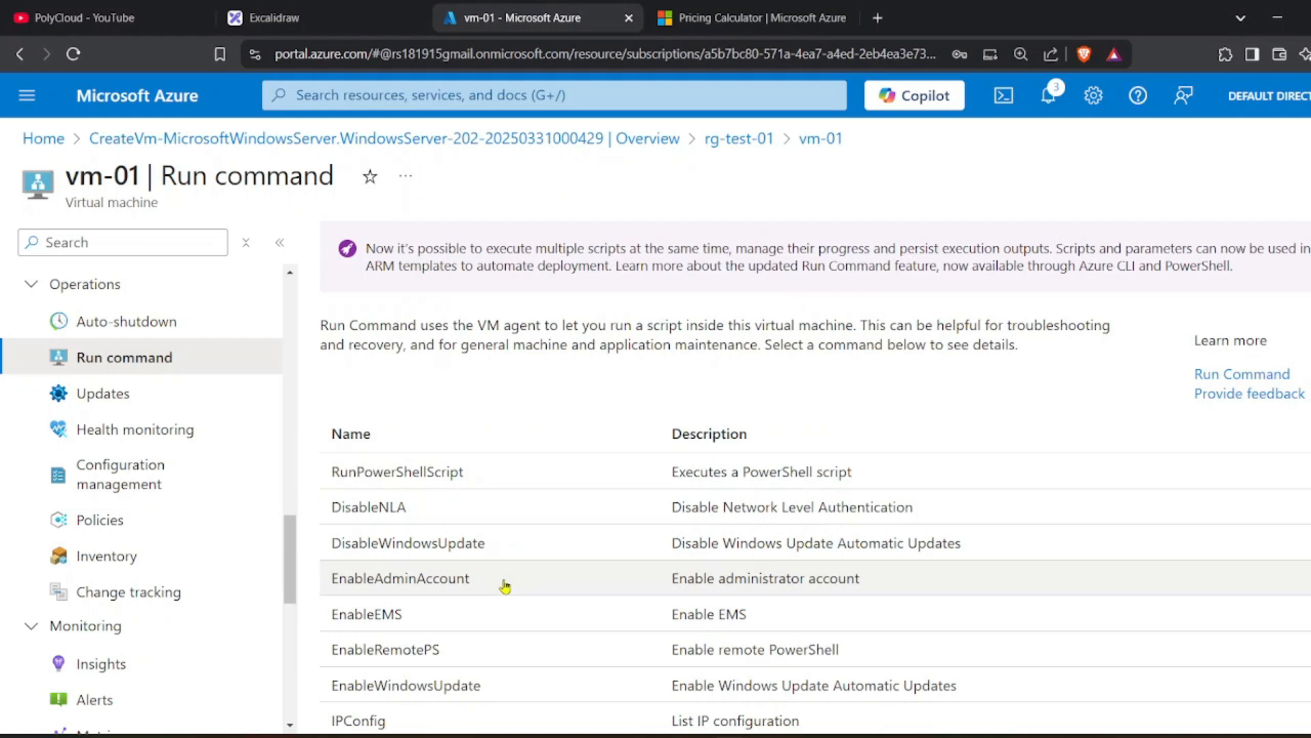
Return to the vm-01 overview, then switch to the Excalidraw outline.
scroll(509, 587, "down", 2)
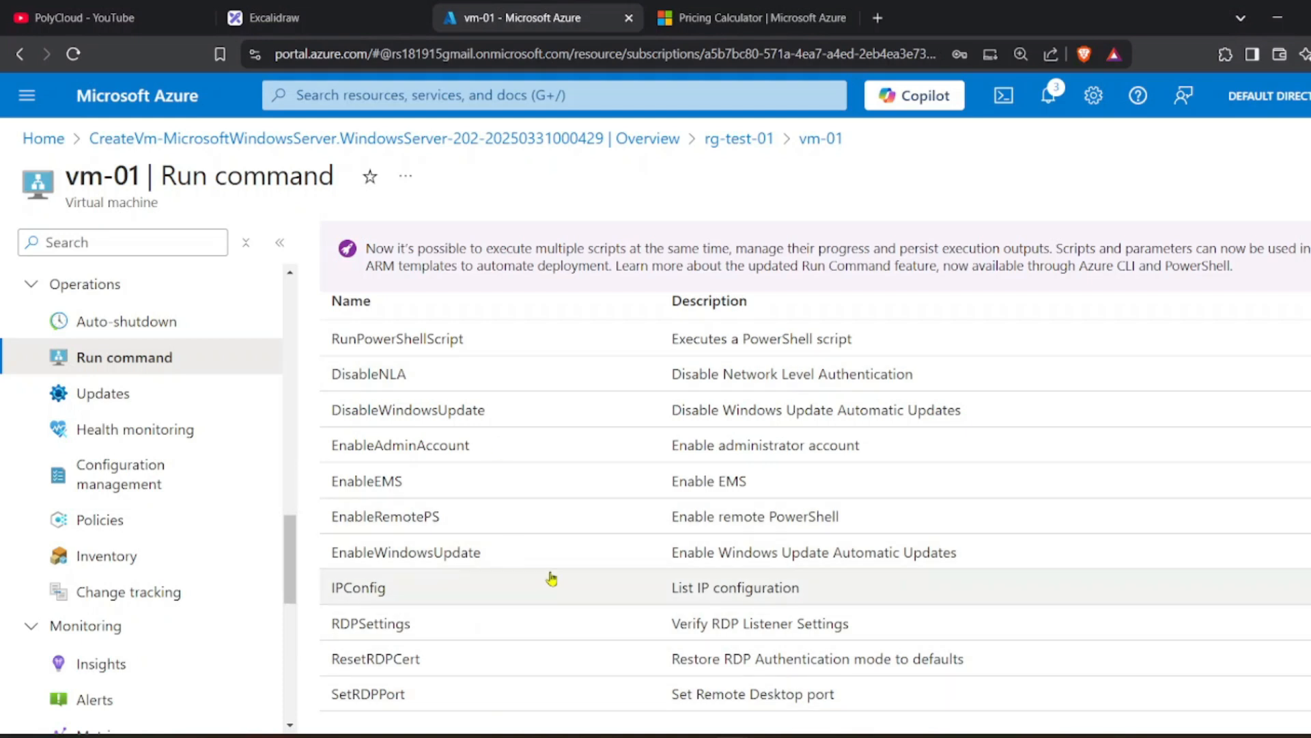
scroll(552, 579, "up", 2)
scroll(102, 292, "up", 10)
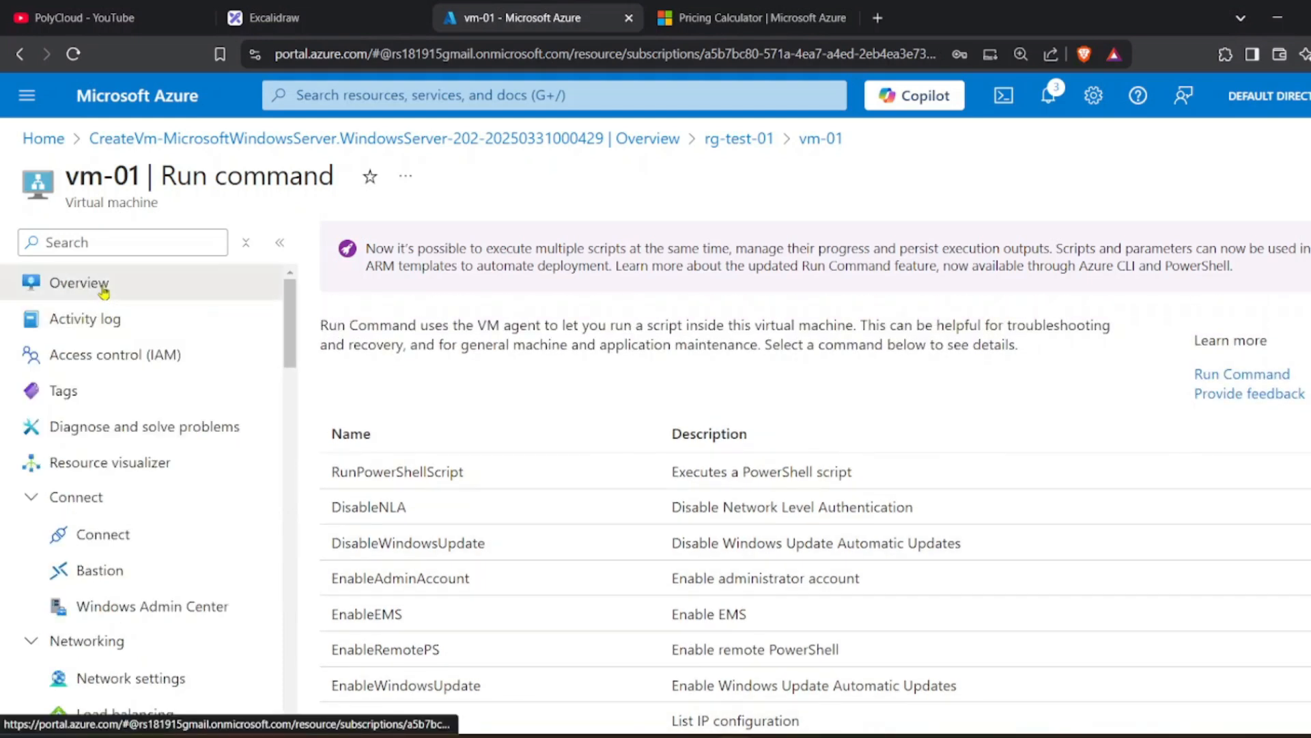
left_click(102, 288)
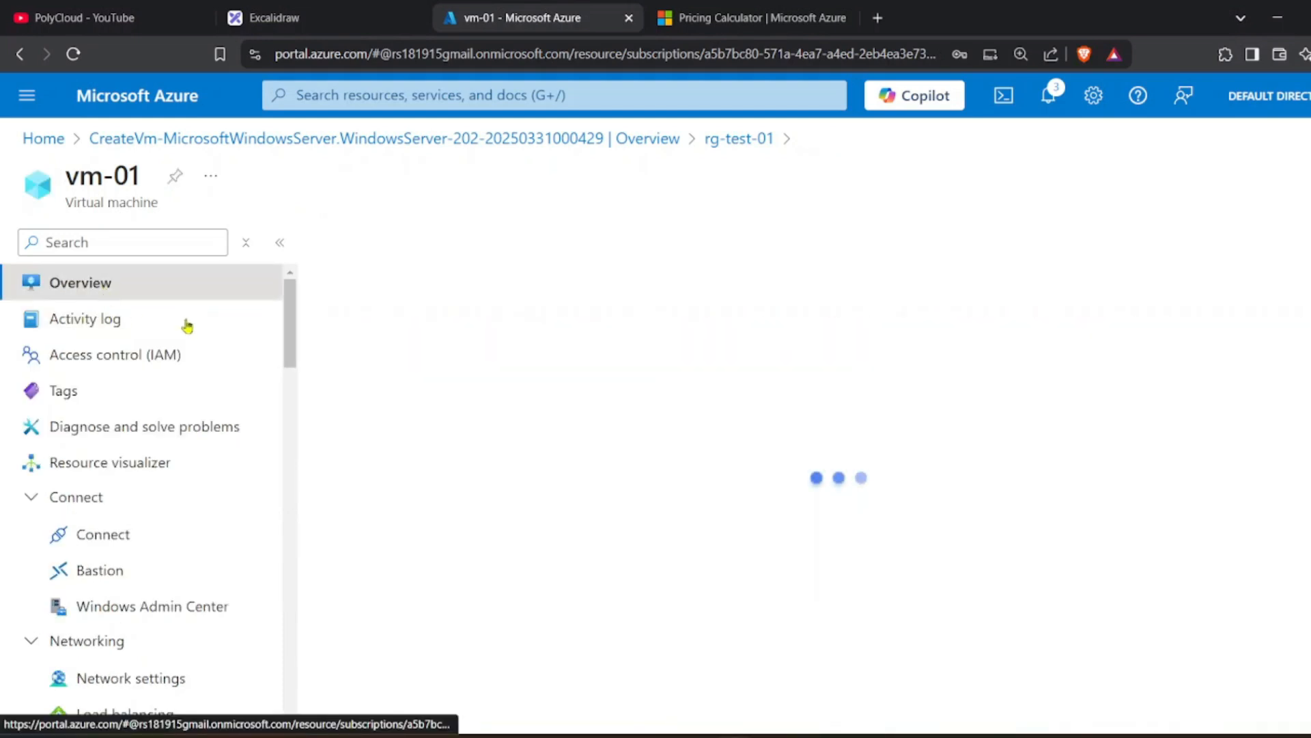
left_click(328, 17)
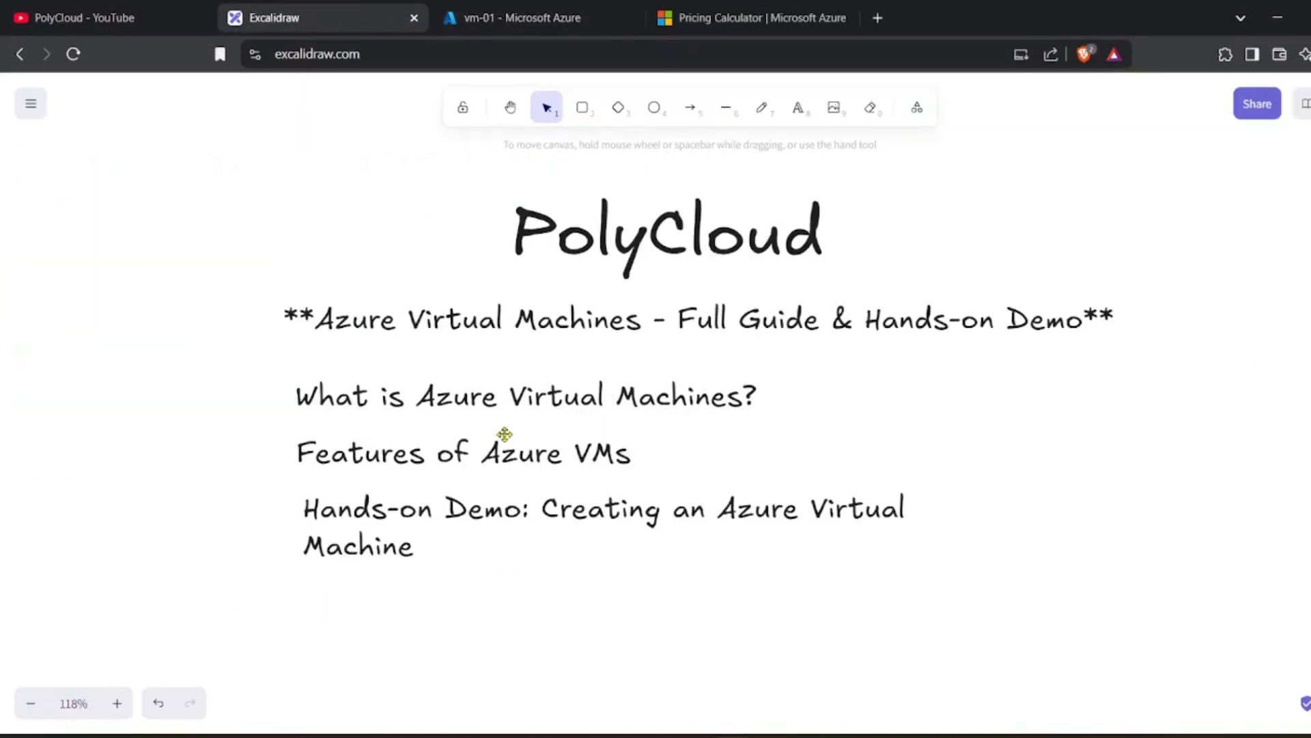
Paste 'Best Practices for Azure Virtual Machines' as a fourth line aligned under Hands-on Demo.
scroll(505, 435, "down", 3)
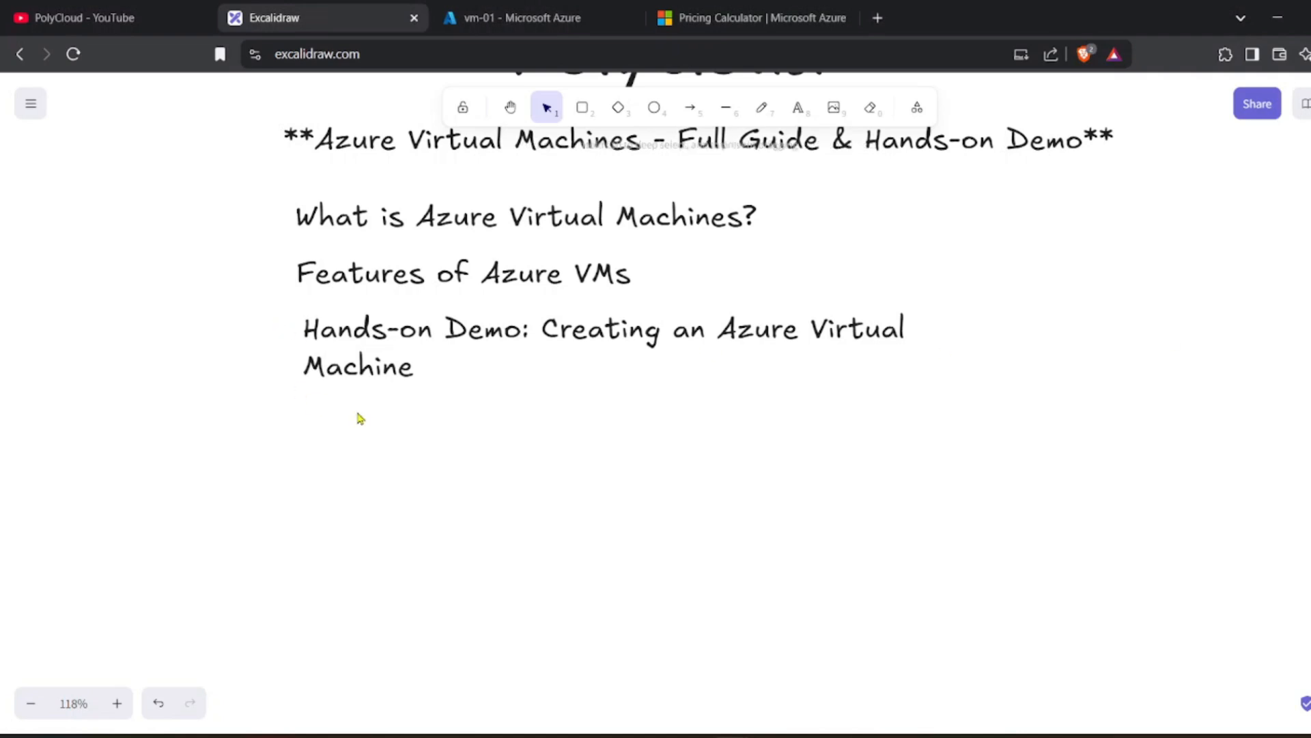
key("ctrl+v")
left_click_drag(434, 412, 649, 424)
left_click(672, 528)
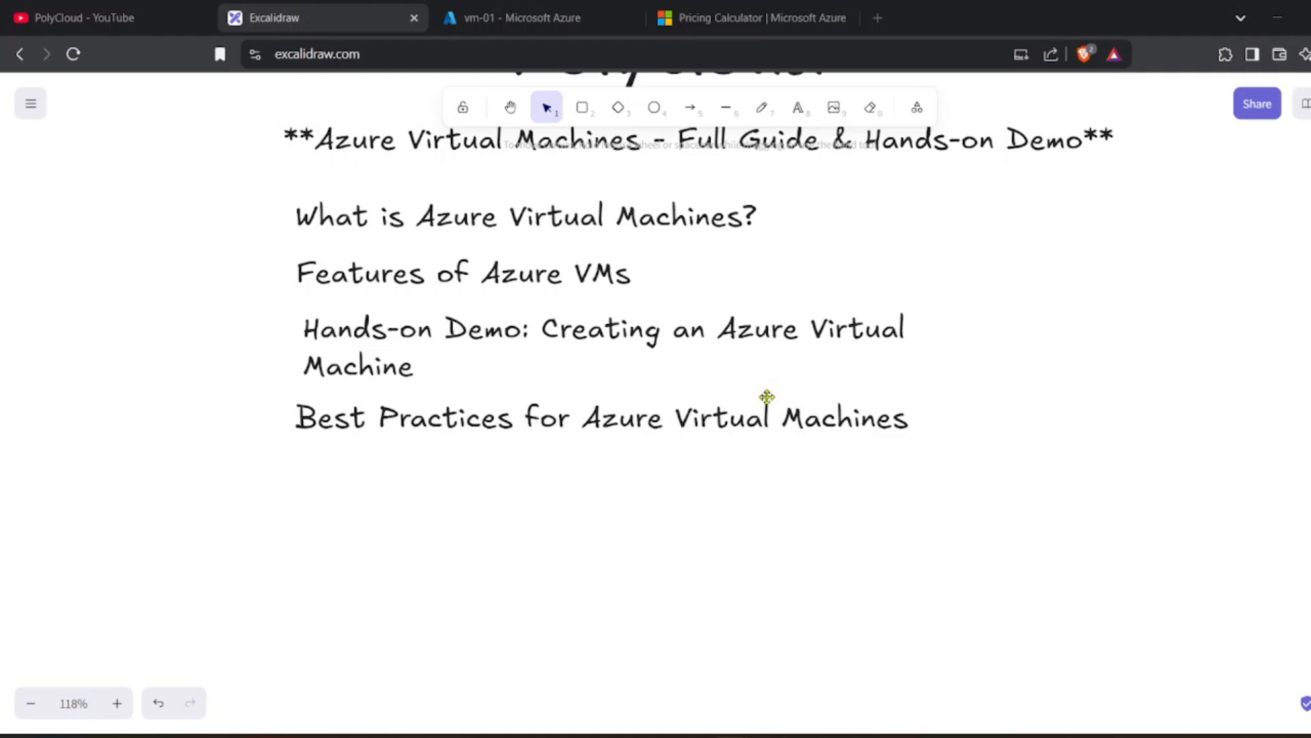
Verify vm-01's inbound RDP rule on port 3389 allows Any source and destination, then return to Excalidraw.
left_click(532, 18)
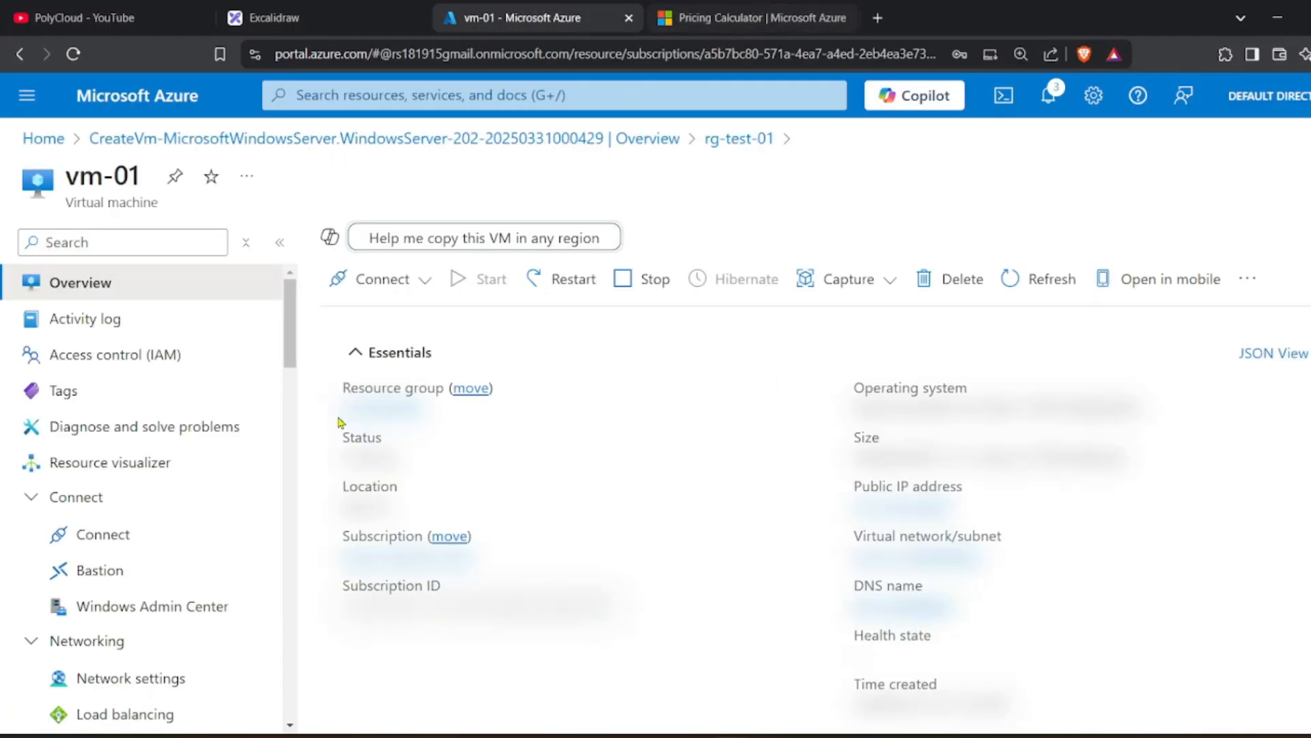
scroll(161, 560, "down", 1)
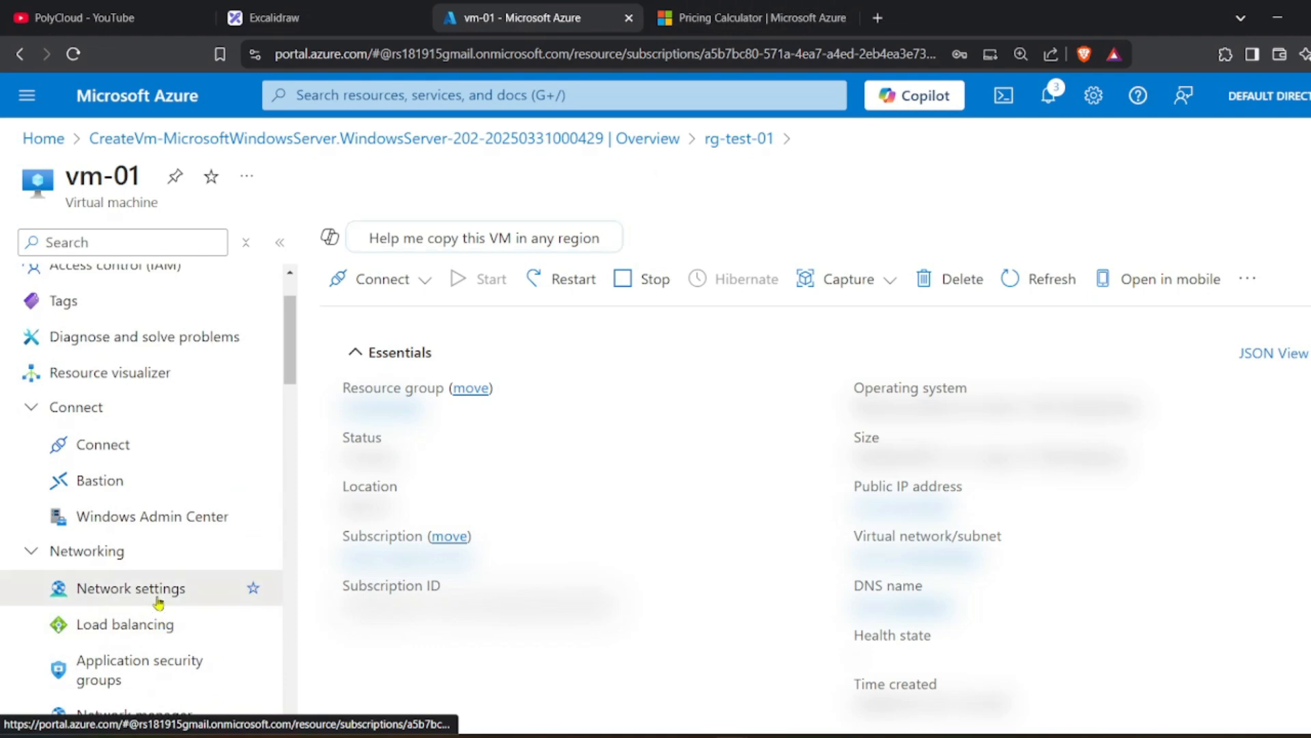
left_click(158, 601)
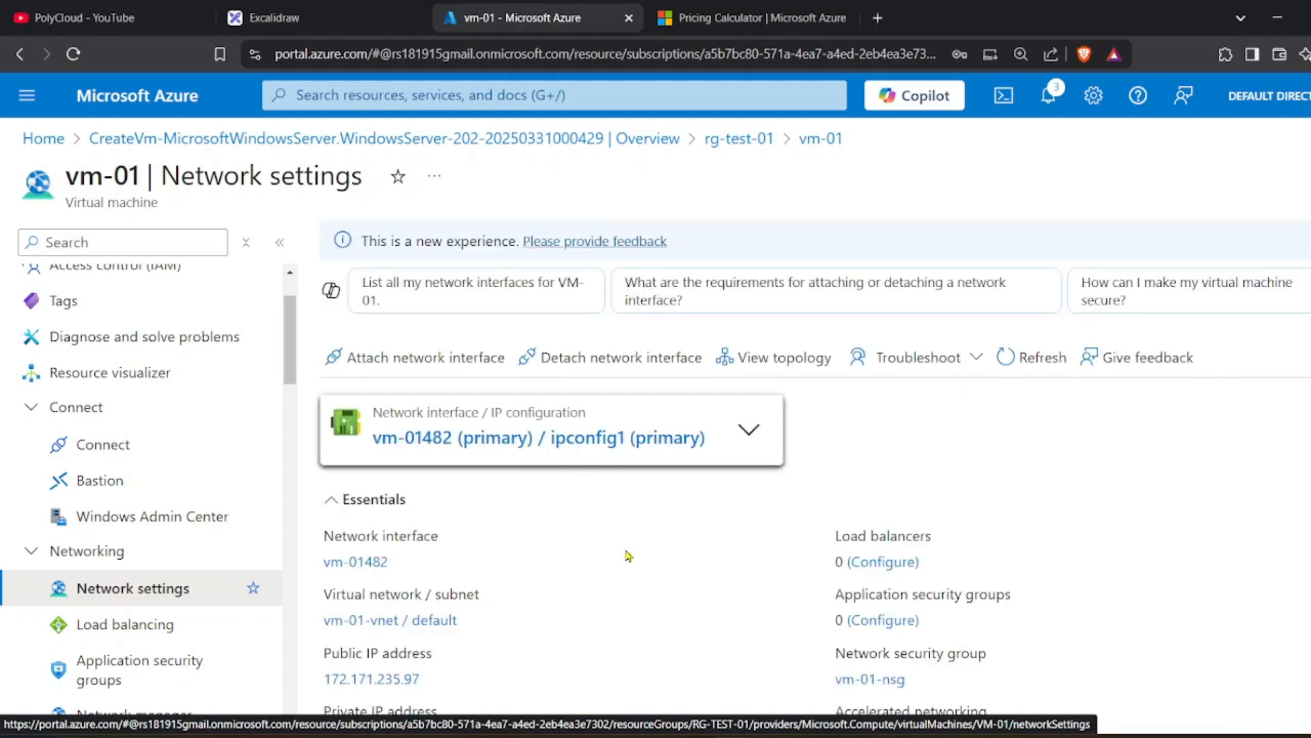
scroll(629, 555, "down", 10)
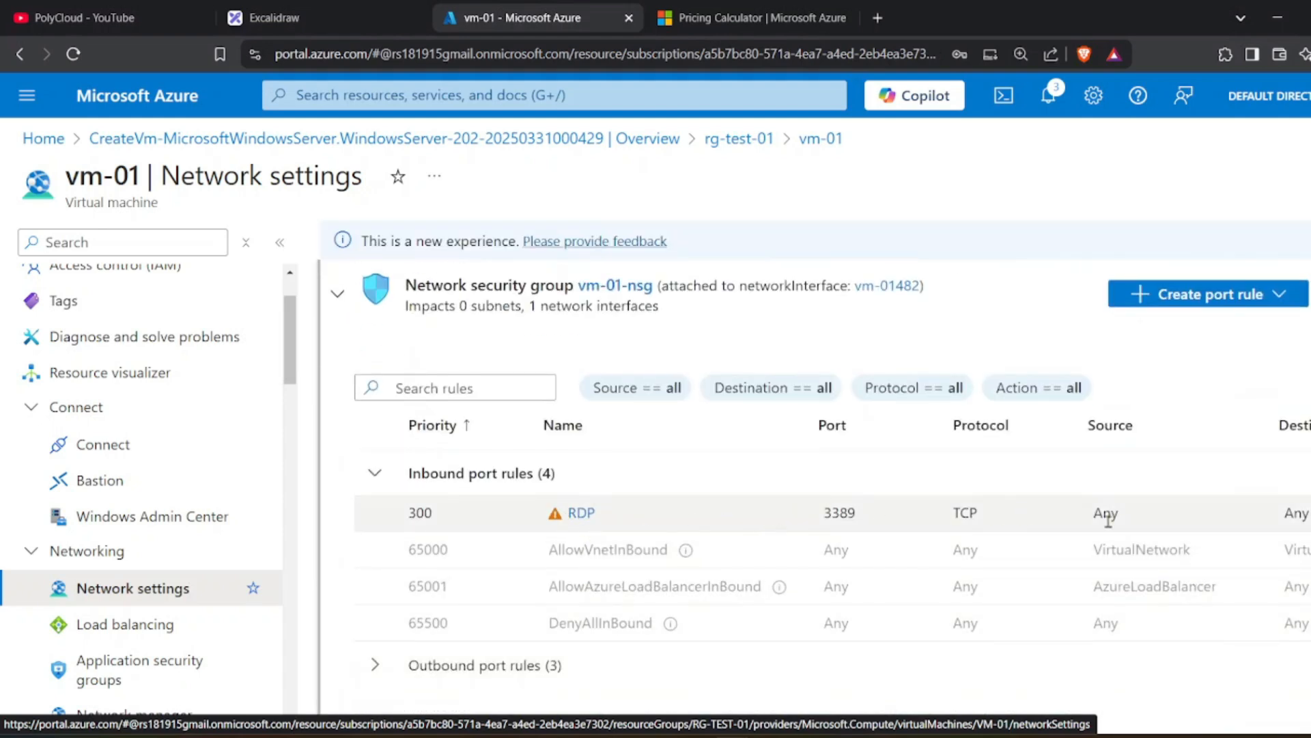
double_click(1297, 512)
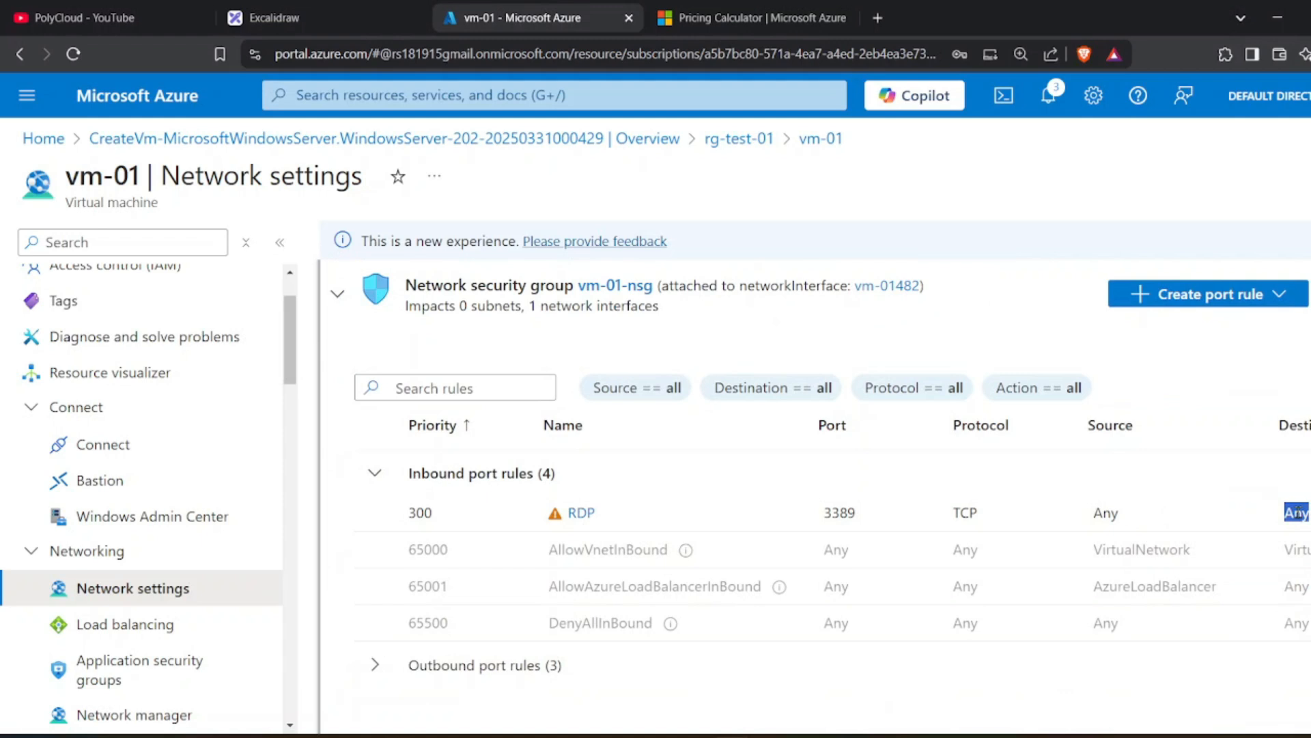
double_click(1106, 513)
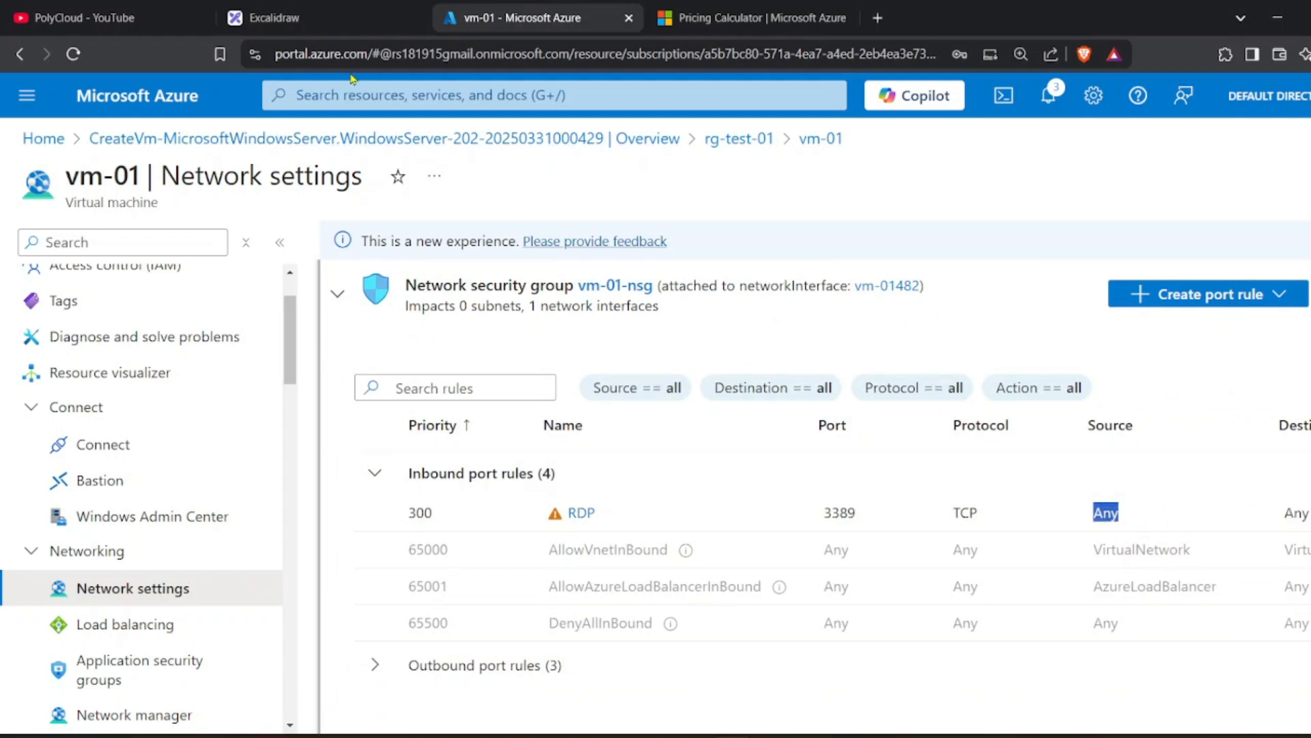
left_click(345, 39)
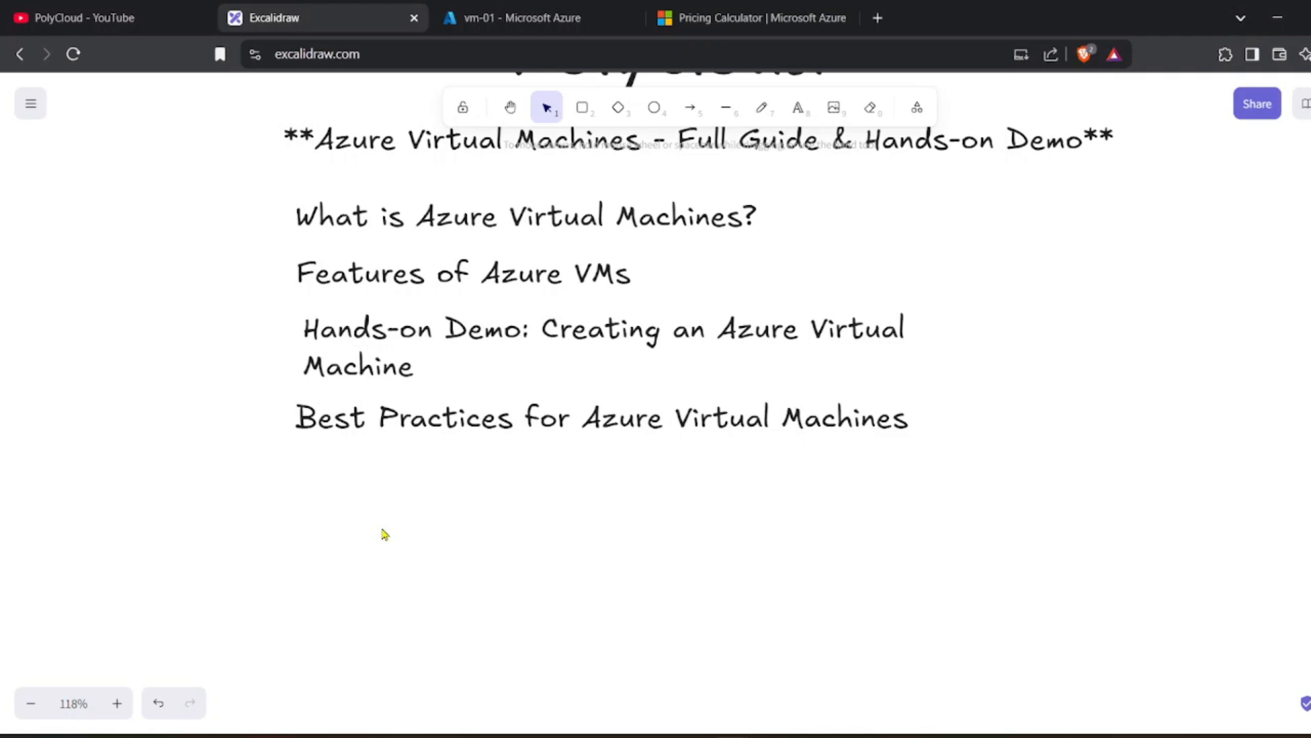
Highlight the D2 v3 VM's ~62% 3-year reserved savings in the Pricing Calculator, then return to Excalidraw.
key("ctrl+4")
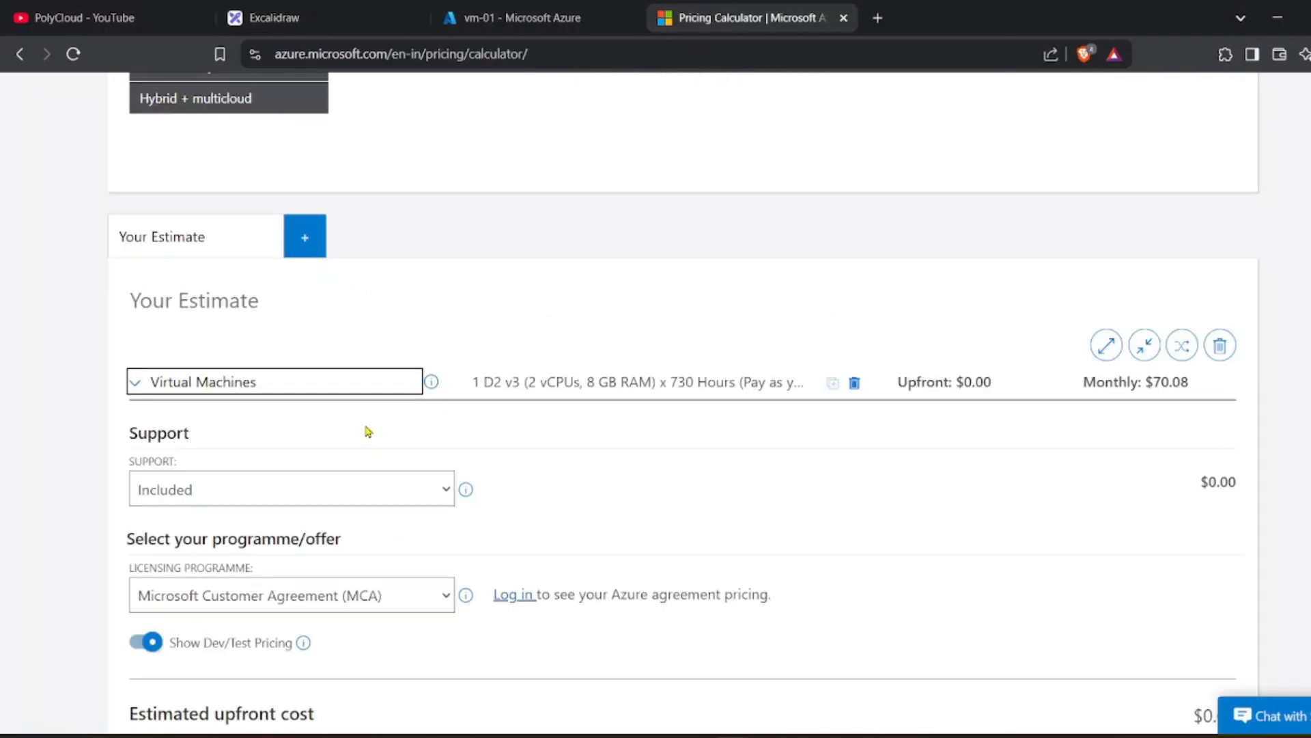
scroll(326, 395, "down", 3)
left_click(220, 206)
scroll(284, 248, "down", 5)
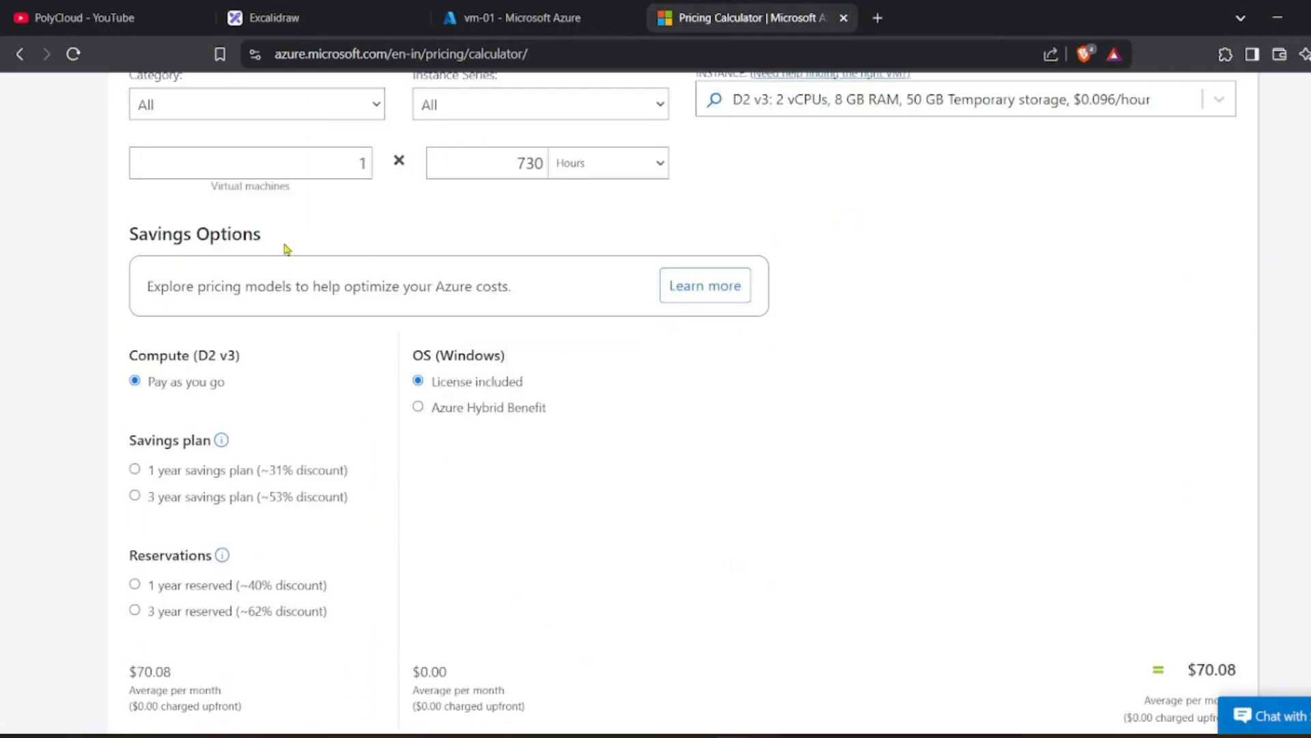
scroll(267, 349, "down", 3)
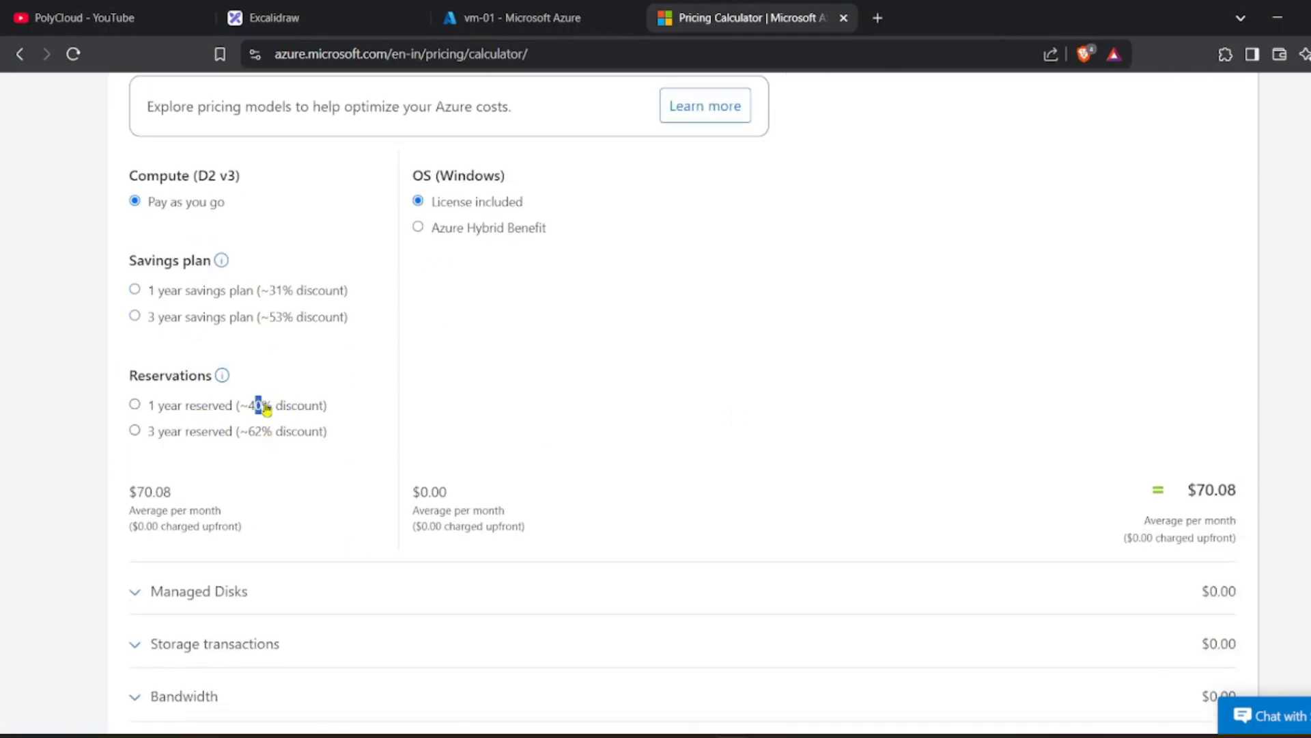
left_click_drag(242, 438, 323, 433)
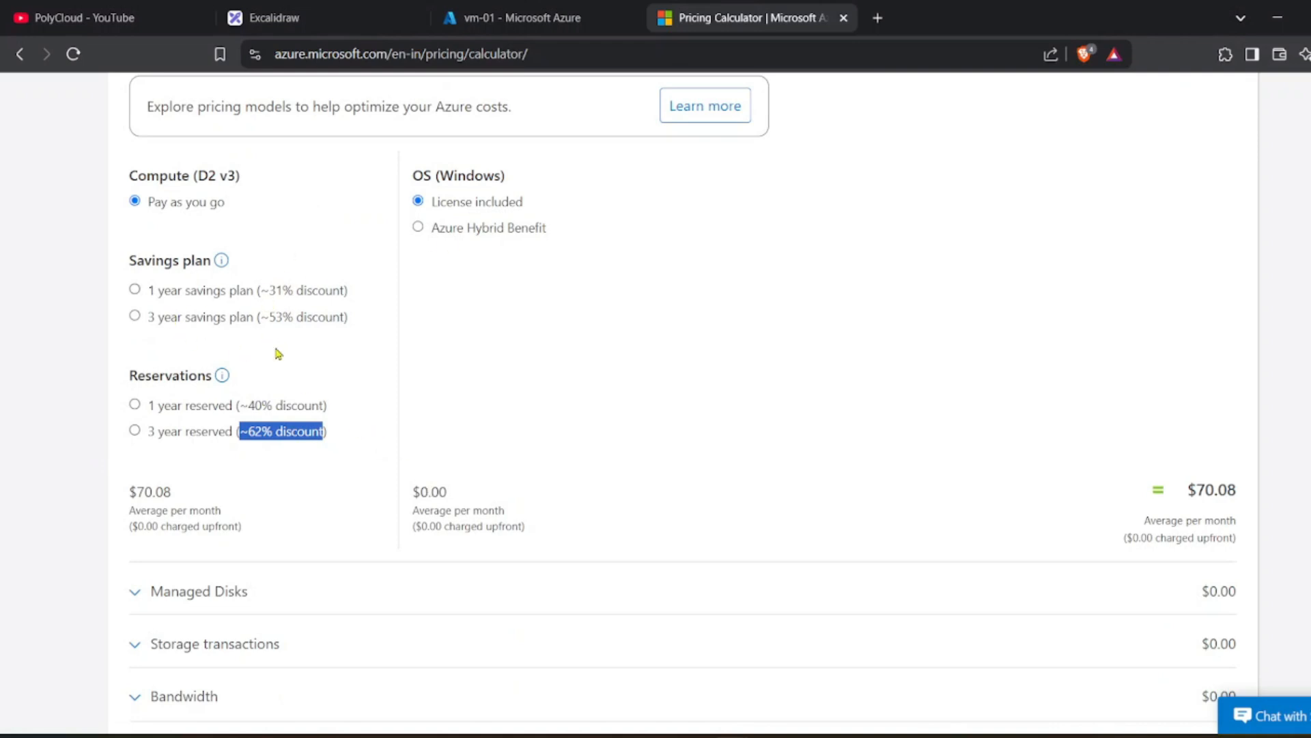
key("ctrl+2")
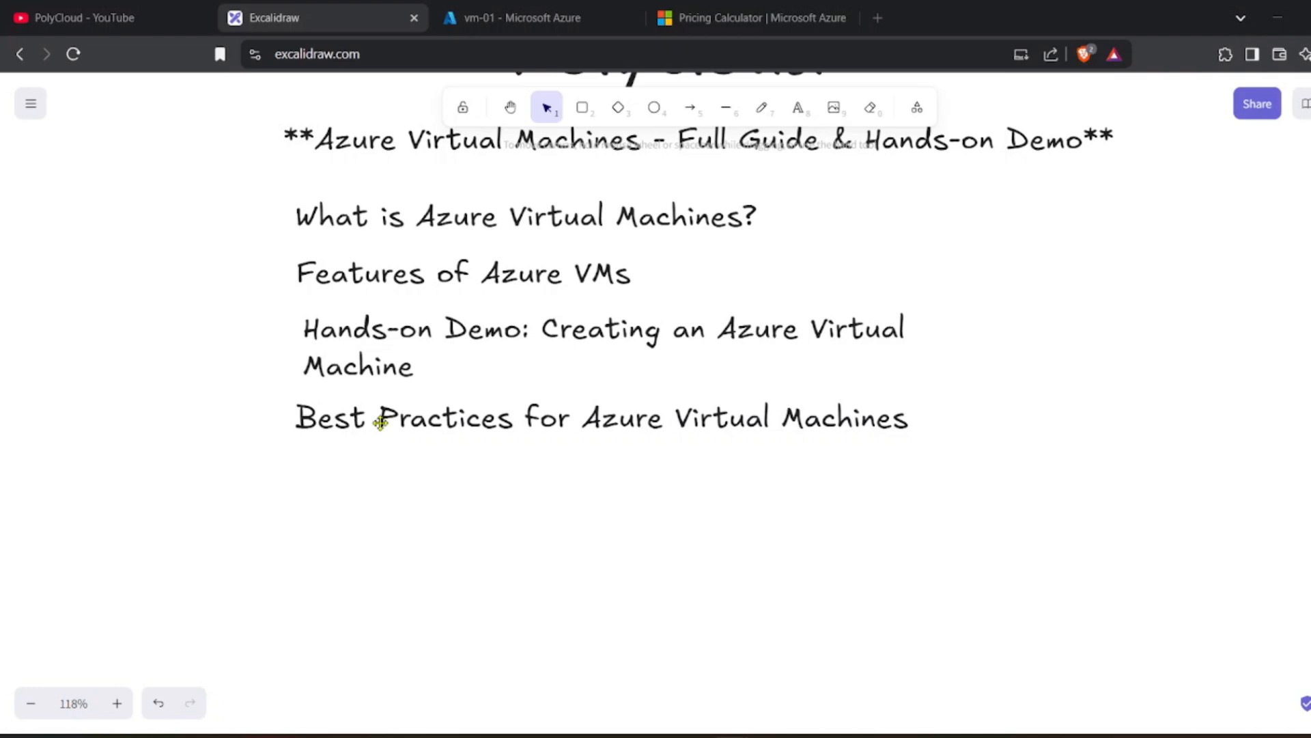
scroll(467, 625, "up", 3)
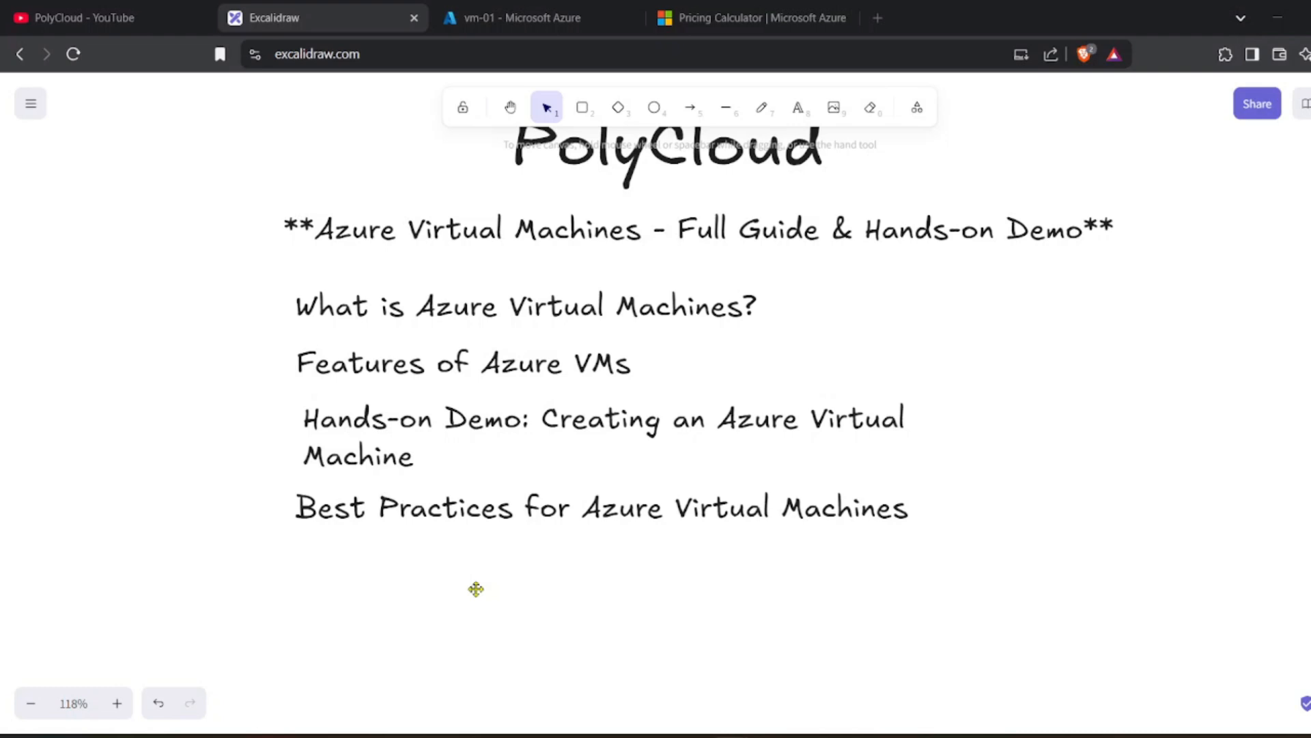
scroll(476, 589, "up", 1)
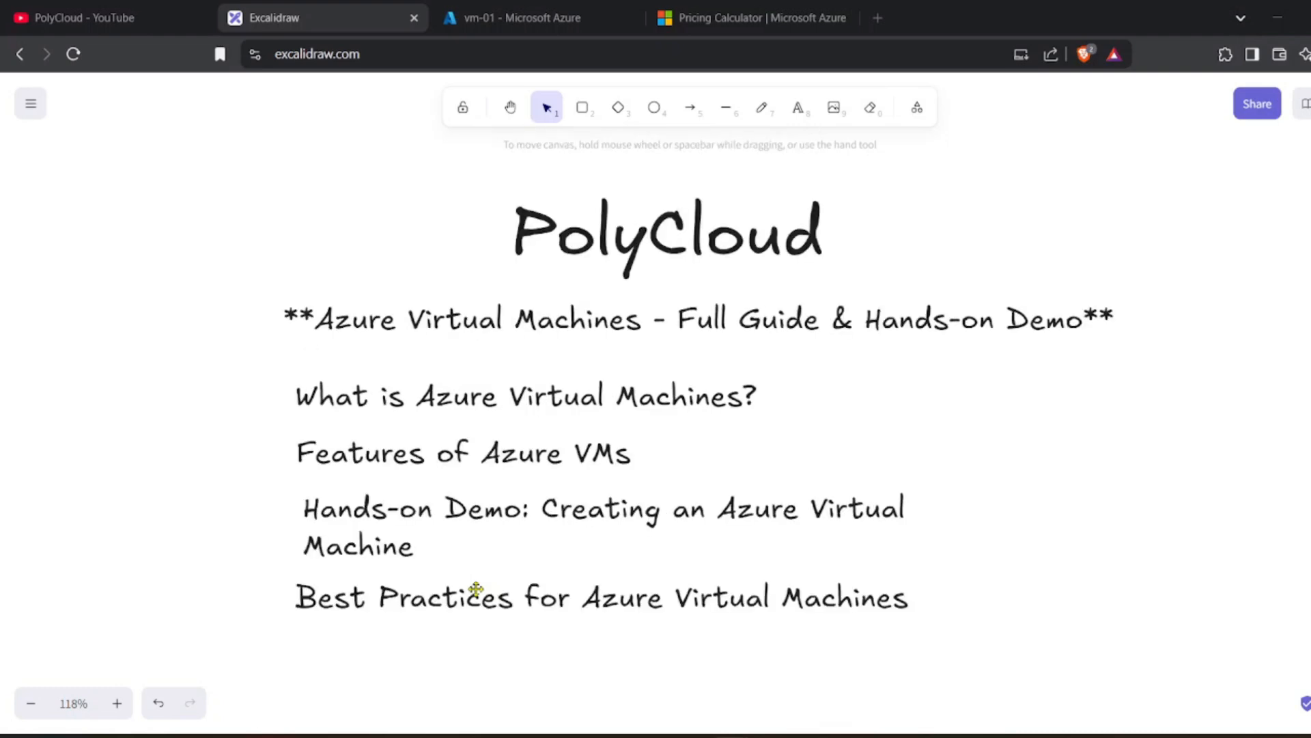